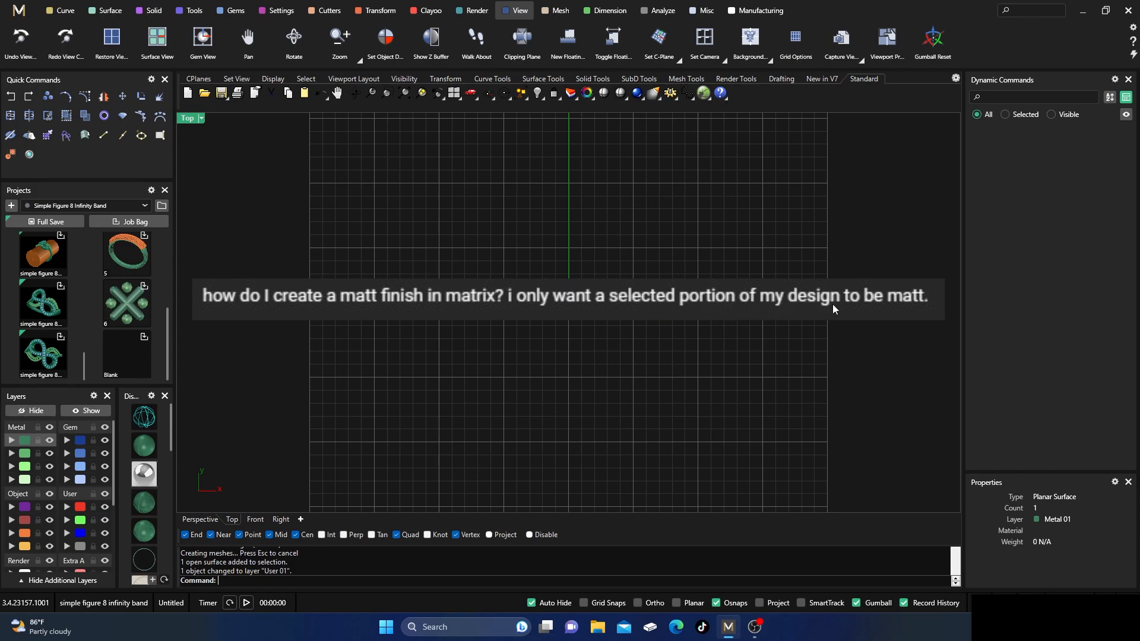
Delete the planar surface showing the matt finish question and switch from the maximized Top view to the four-viewport layout.
click(548, 304)
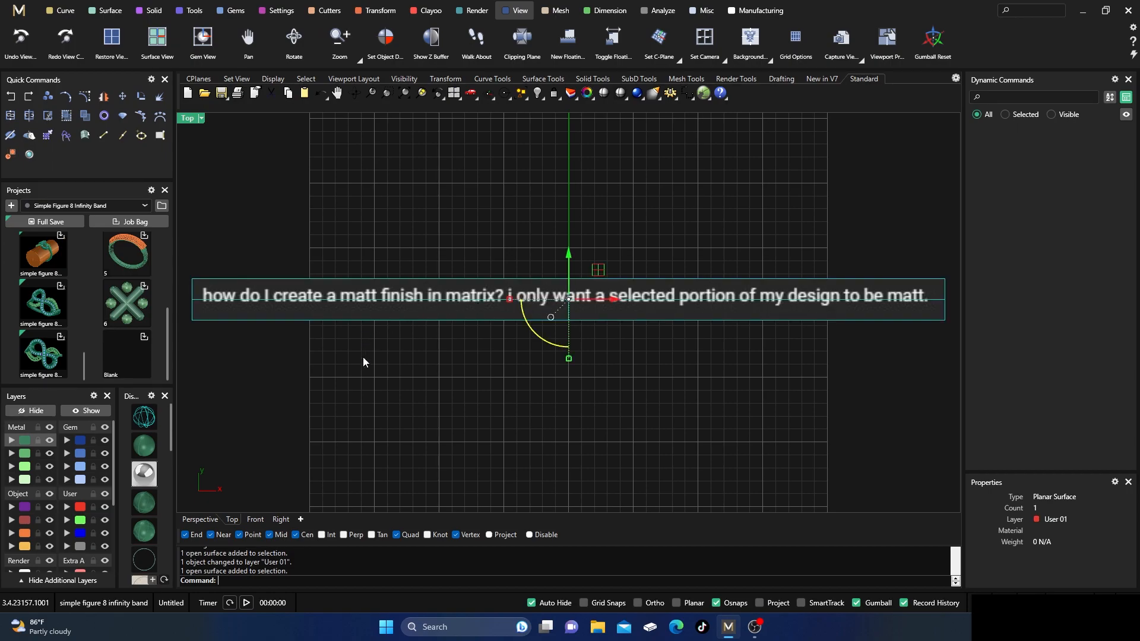
key(Delete)
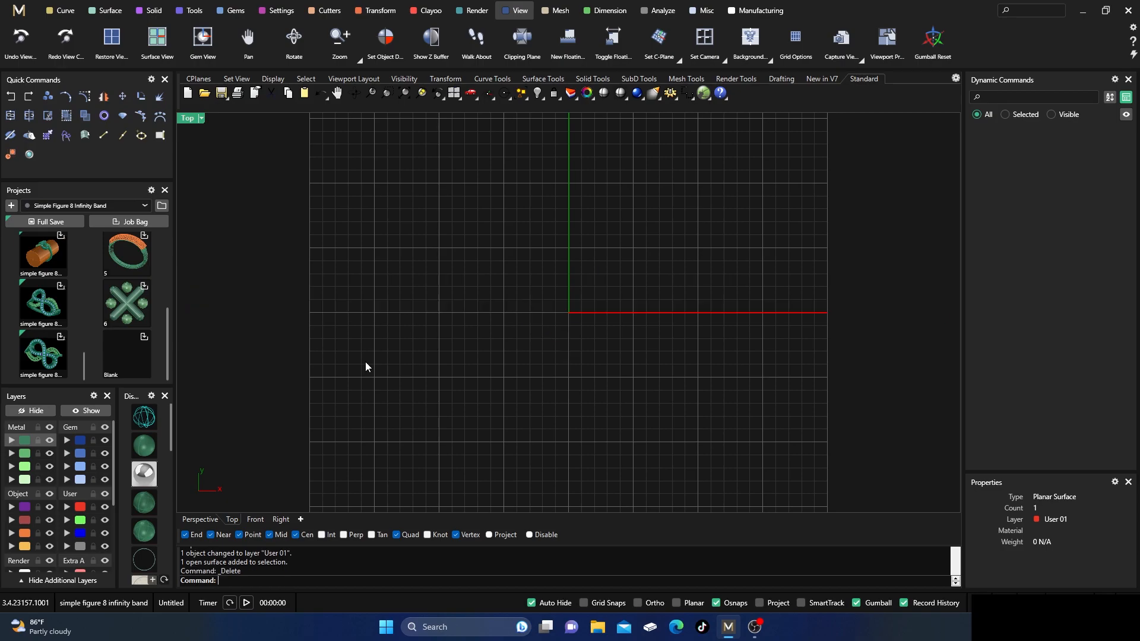
double_click(198, 119)
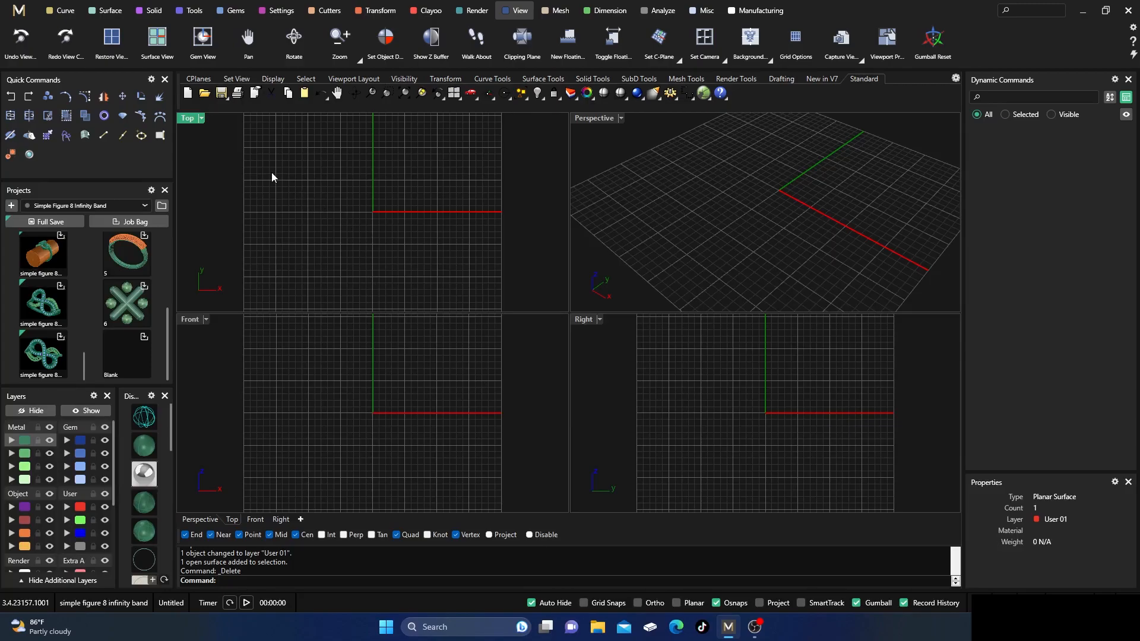
Create a ring rail with US finger size 10.
click(151, 11)
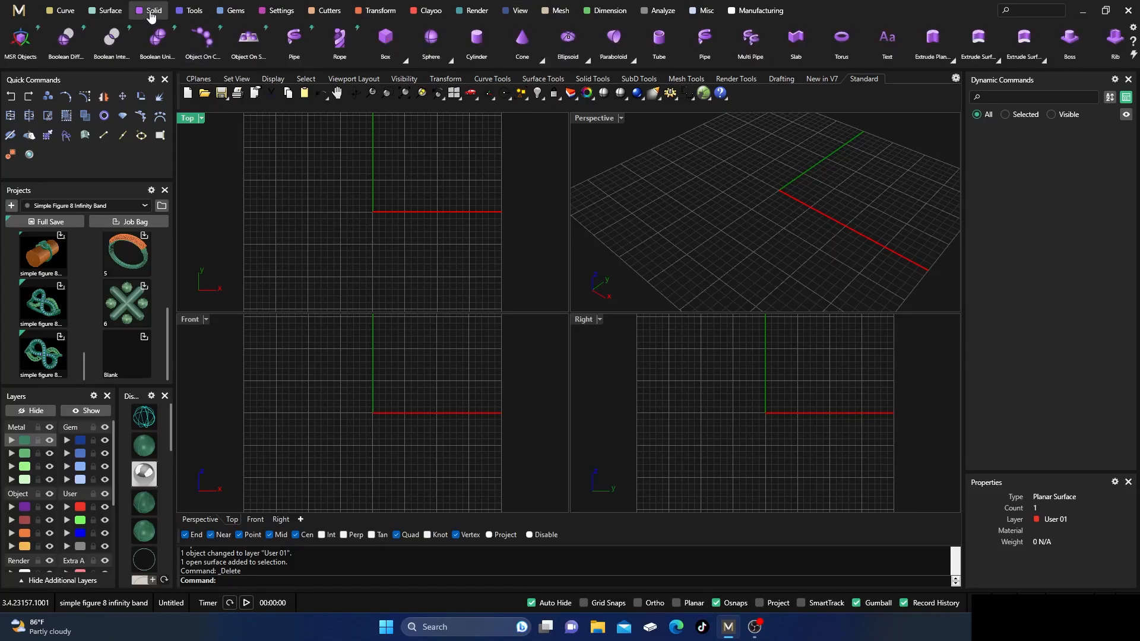
click(199, 17)
click(340, 37)
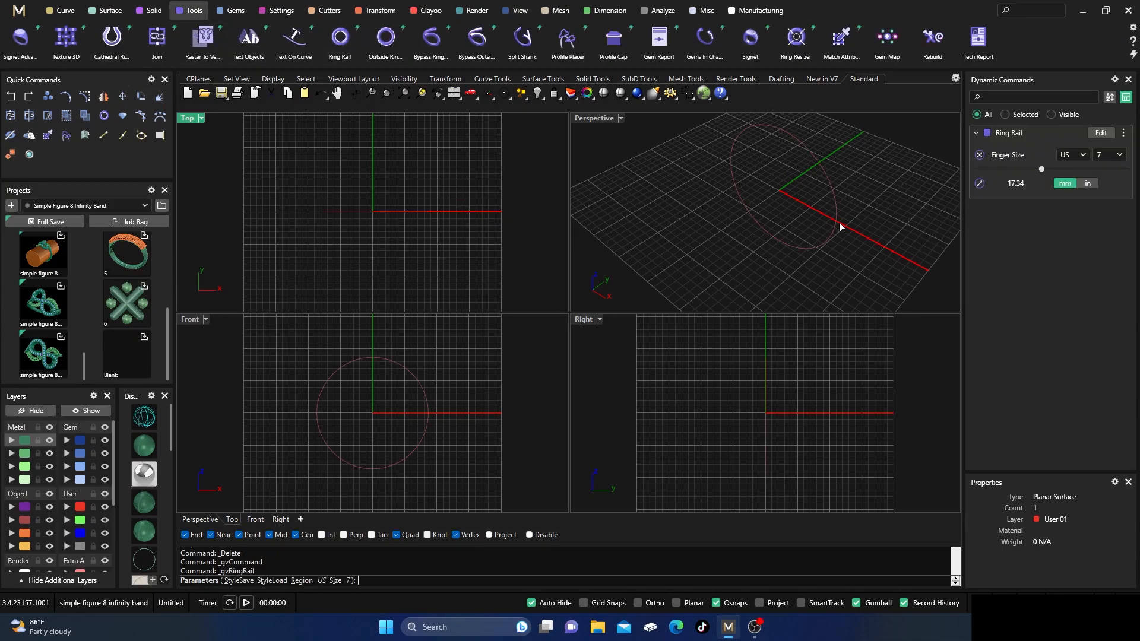
click(1111, 166)
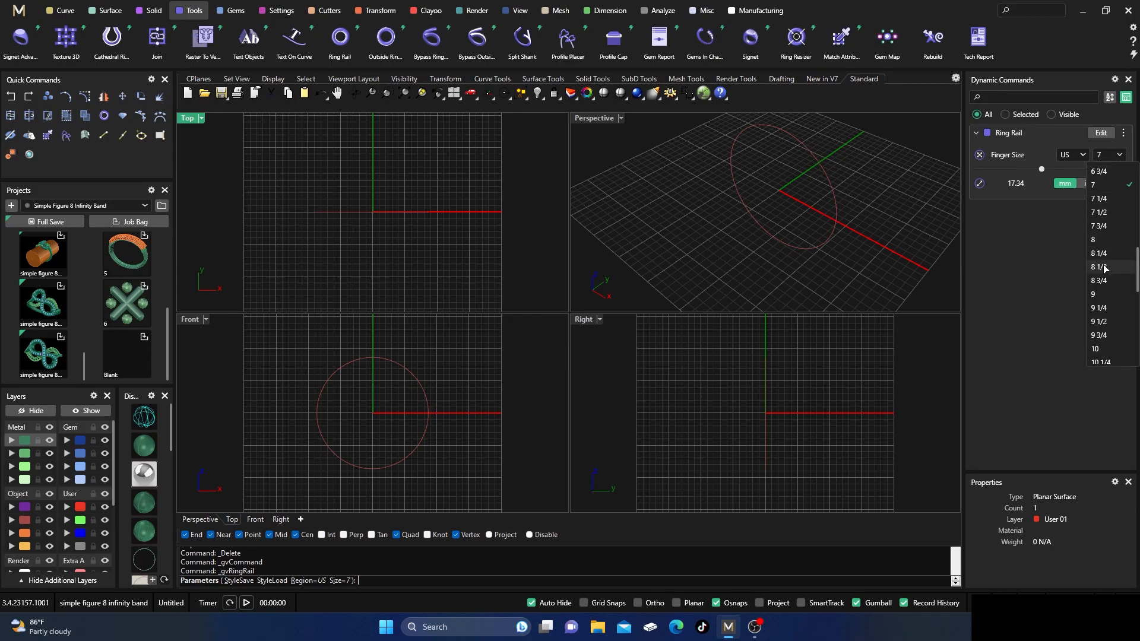
click(1104, 322)
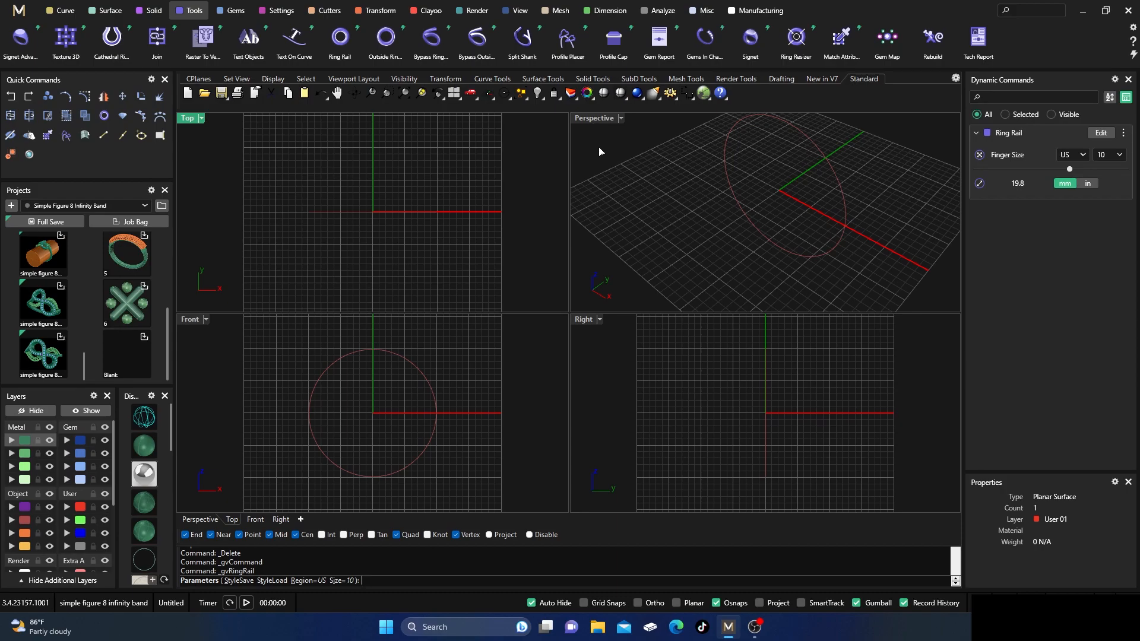
right_click(639, 212)
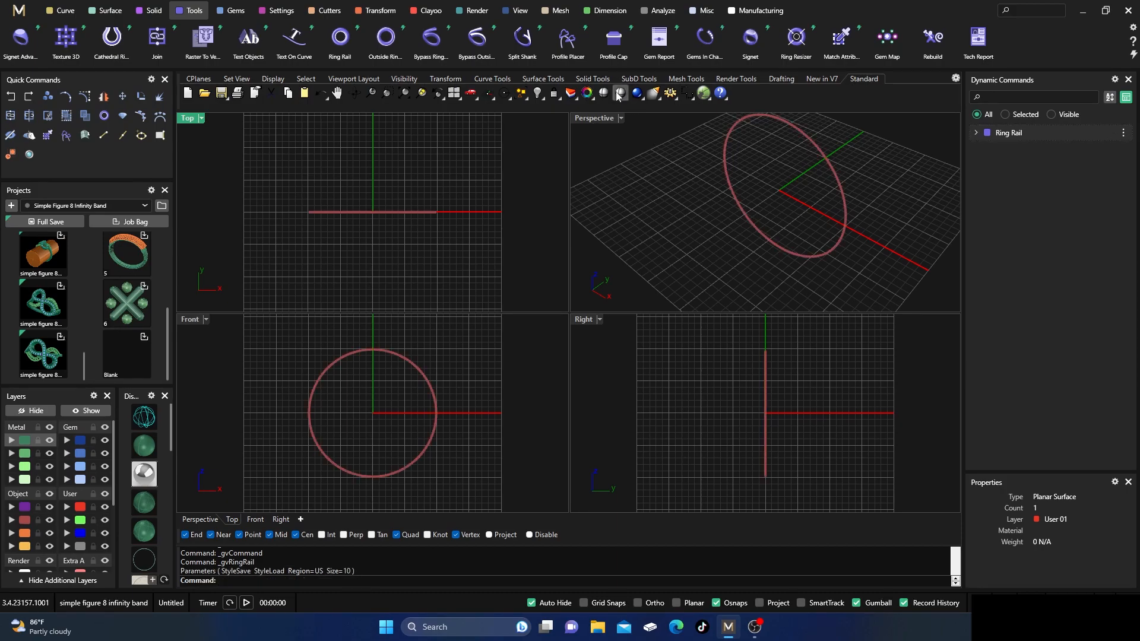
Move the ring rail's seam to the bottom of the circle, at position 0.5.
click(60, 12)
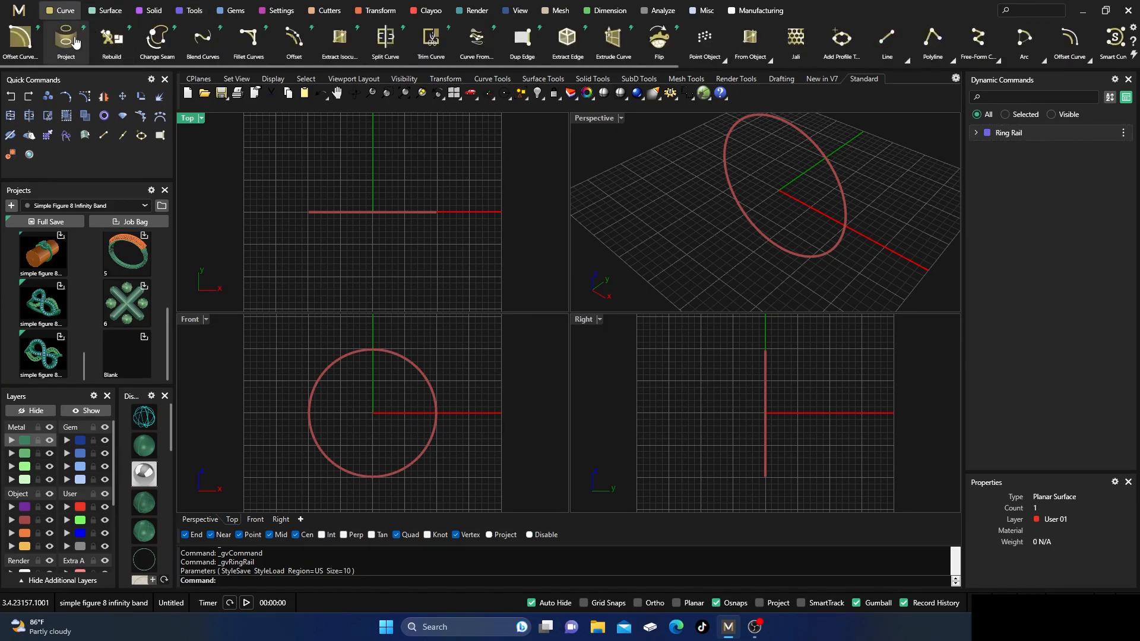
click(158, 42)
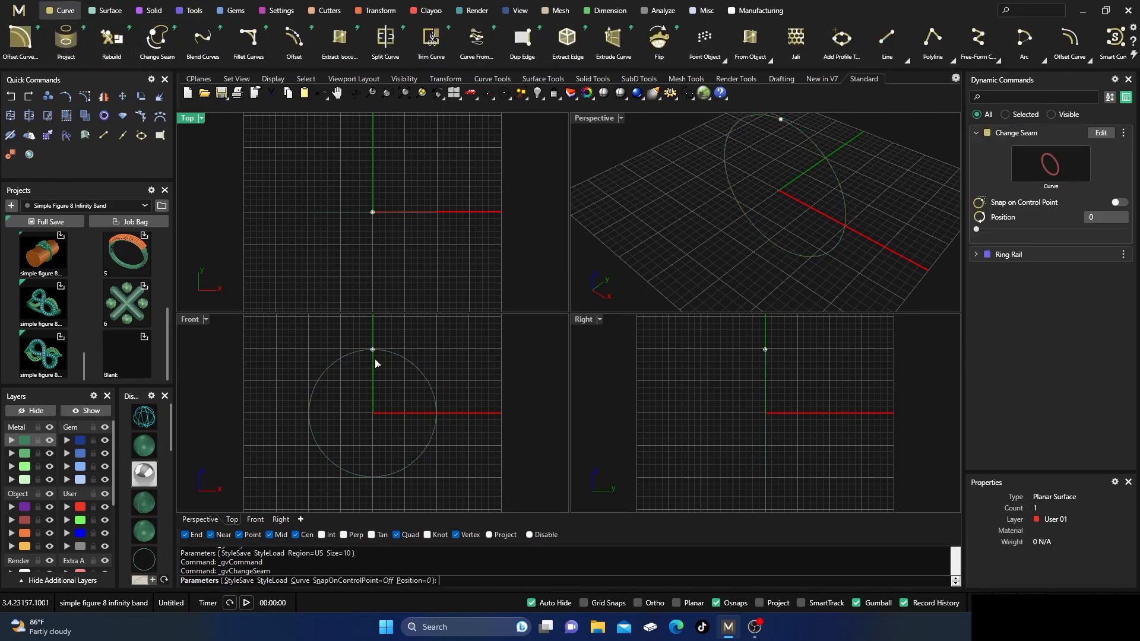
drag(373, 350, 373, 477)
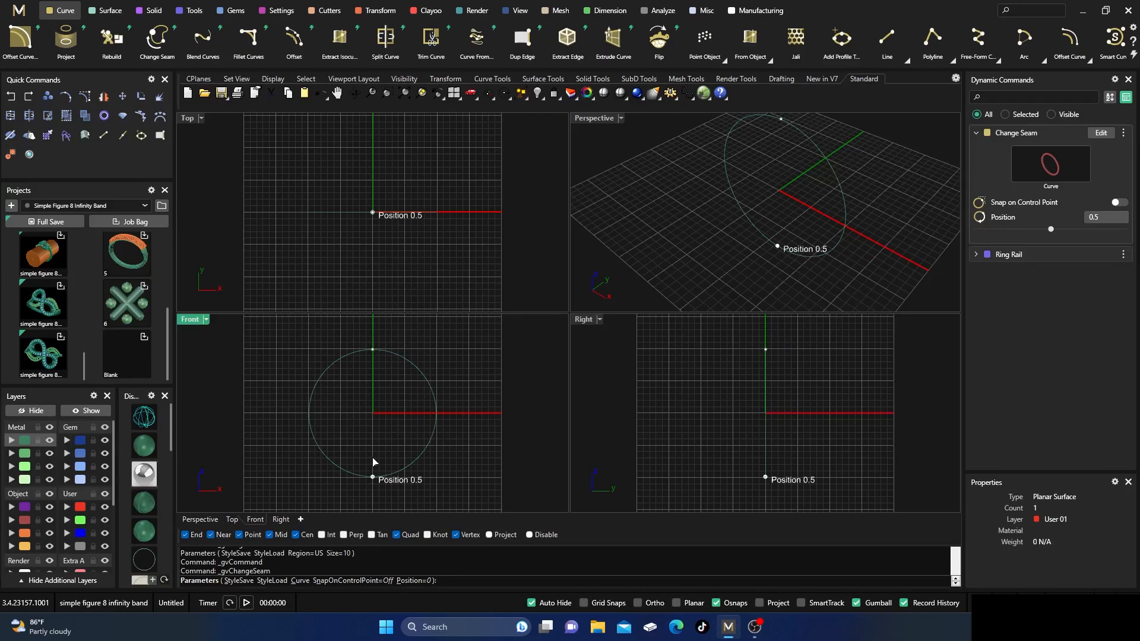
right_click(376, 390)
Assign the ring rail curve to the Finger layer and deselect it.
click(380, 349)
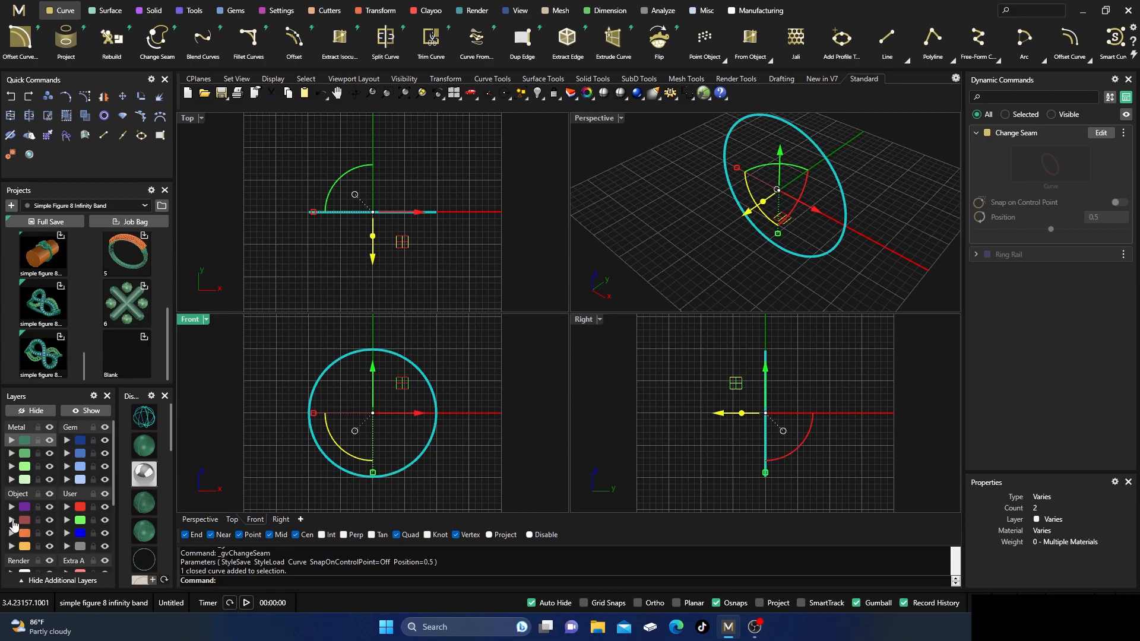
click(13, 521)
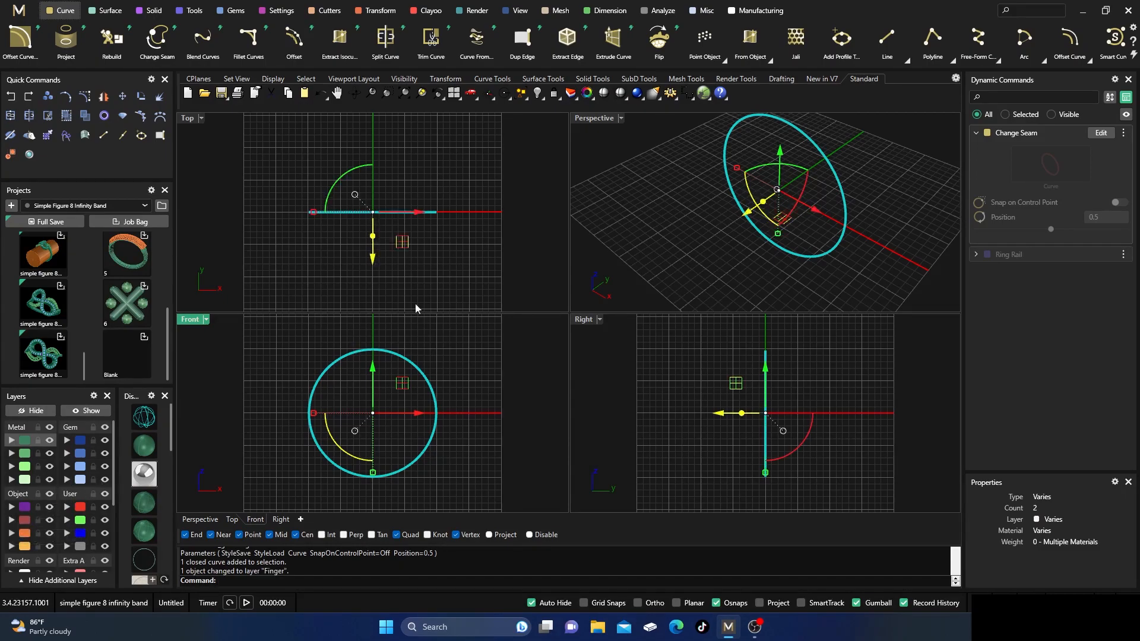
click(636, 166)
scroll(637, 230, down, 4)
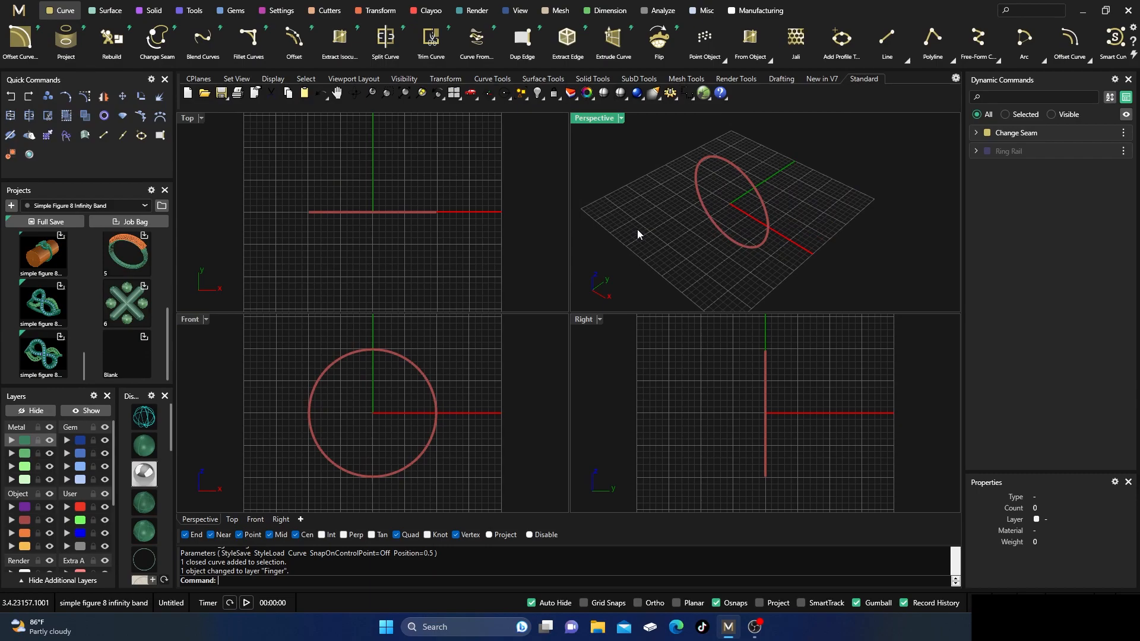
Draw a straight line across the ring's width, centred on the rail's bottom quadrant and extending about 4.1 mm to each side.
right_click(885, 40)
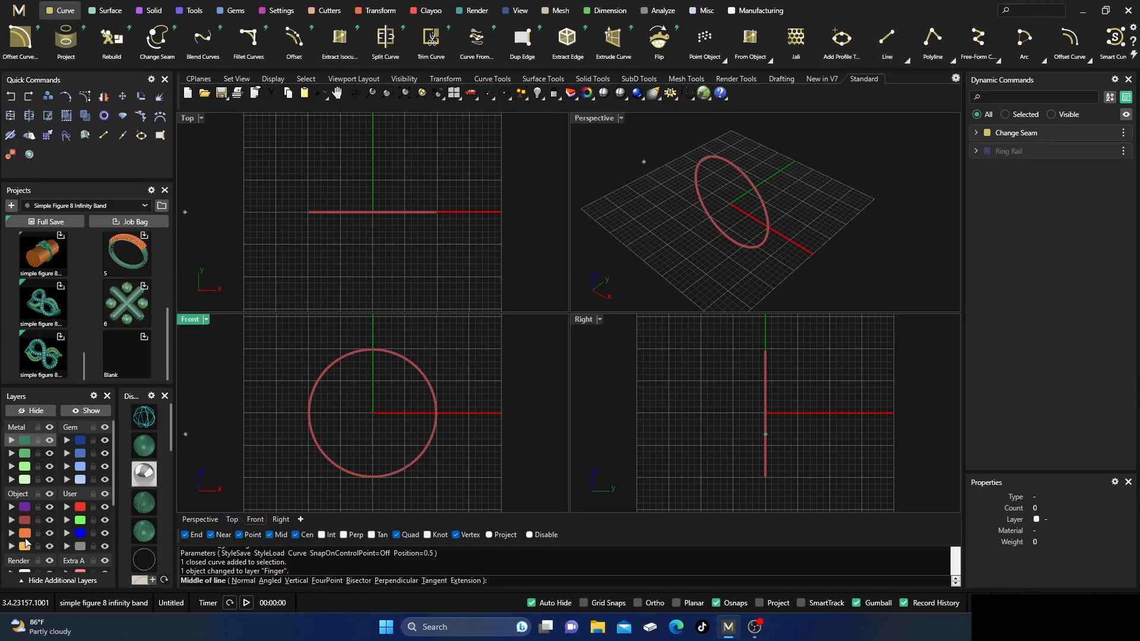
click(373, 477)
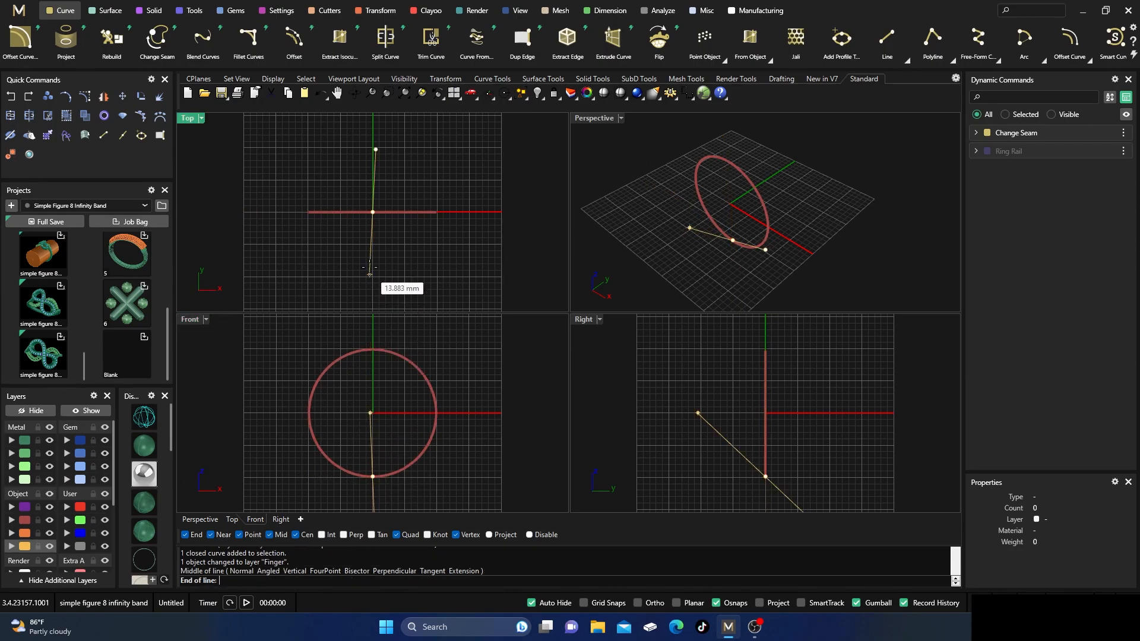
scroll(372, 231, up, 2)
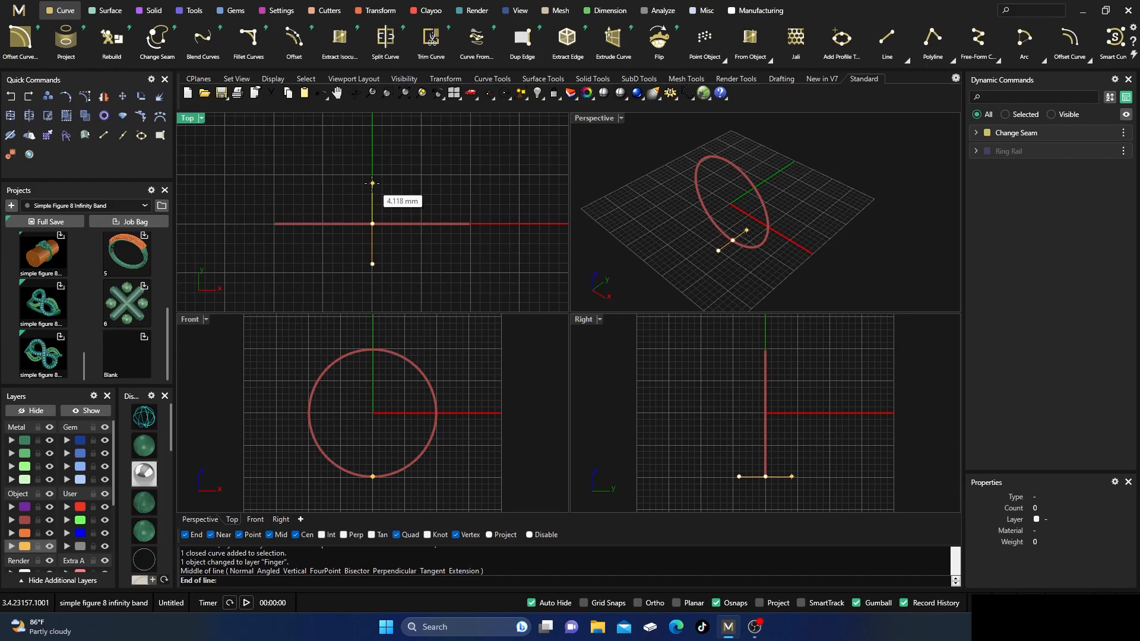
click(372, 184)
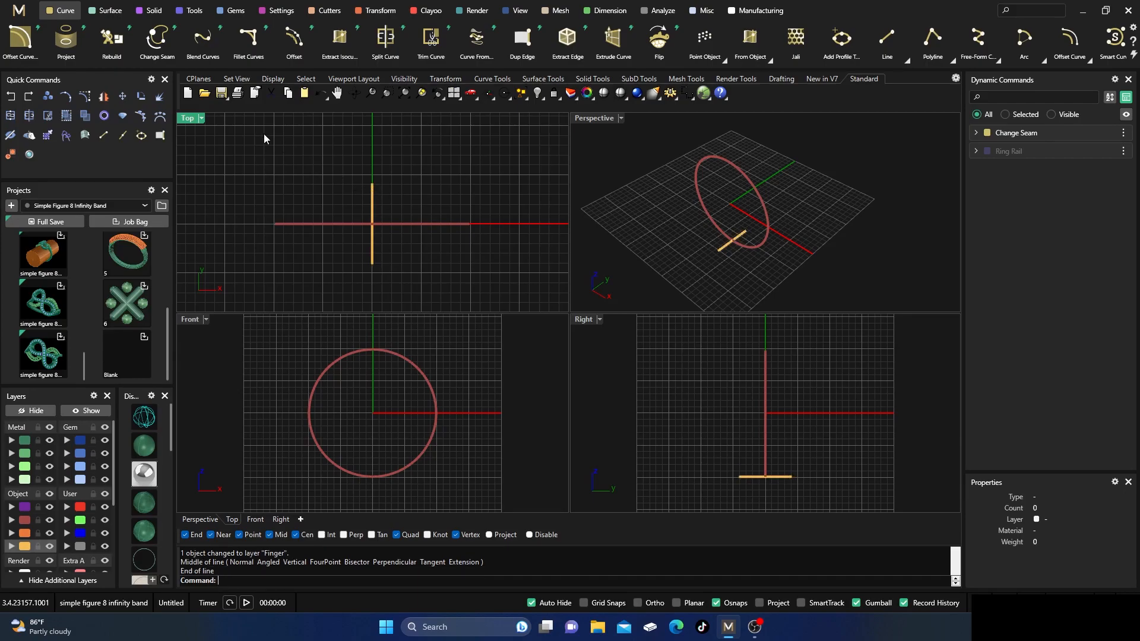
Create a band surface with Sweep 1, using the ring rail and the line as profile, and assign it to the Metal 04 layer.
click(109, 10)
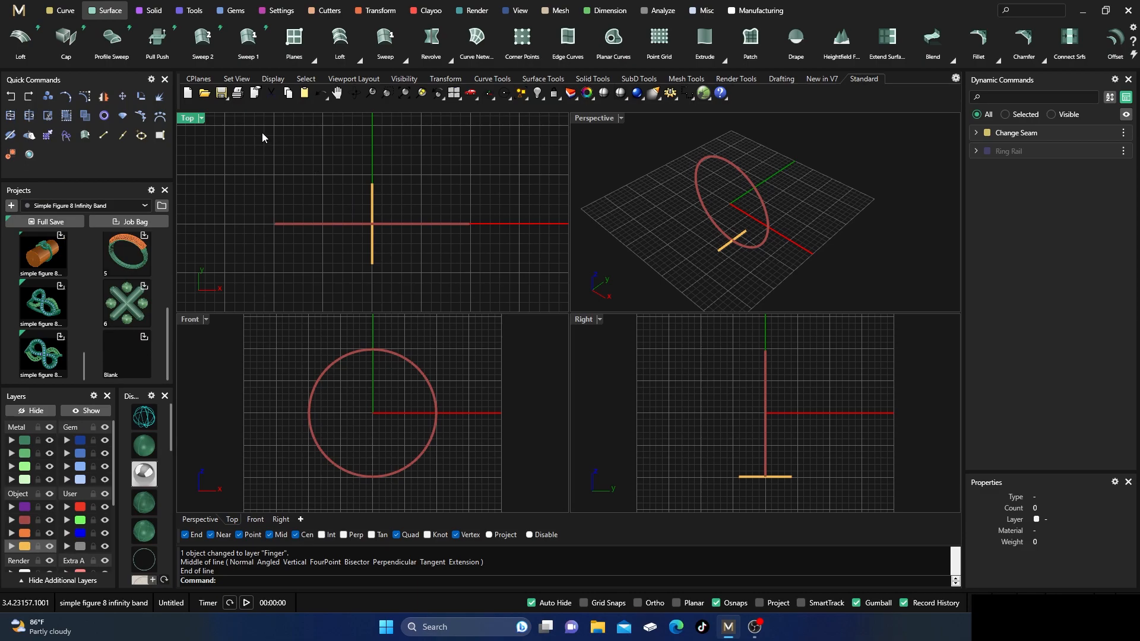
click(249, 40)
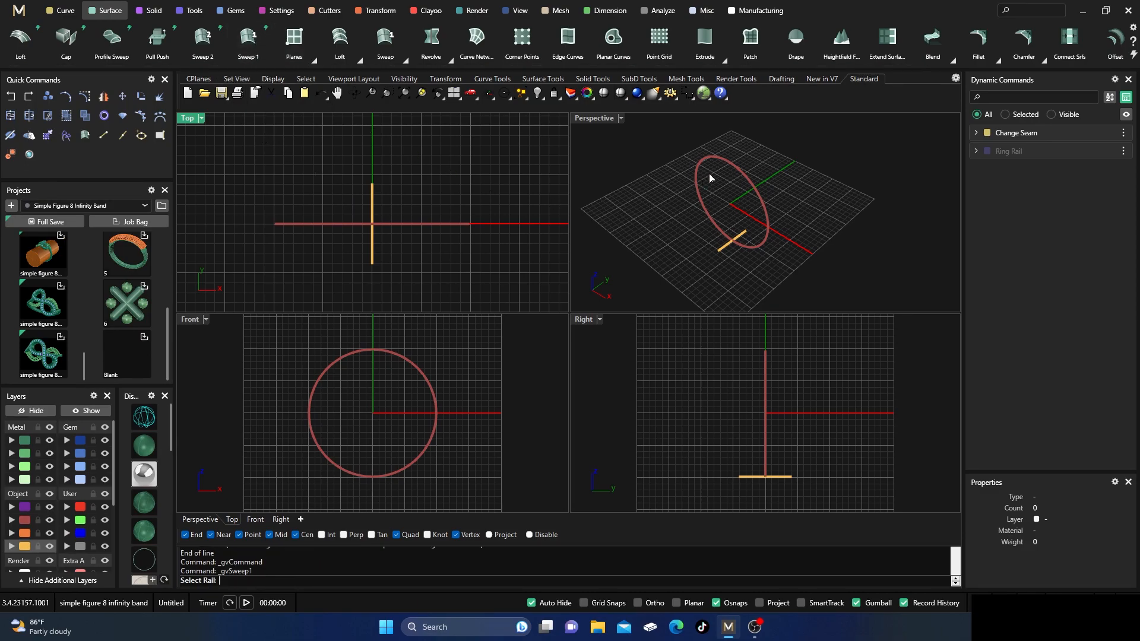
click(732, 172)
click(719, 251)
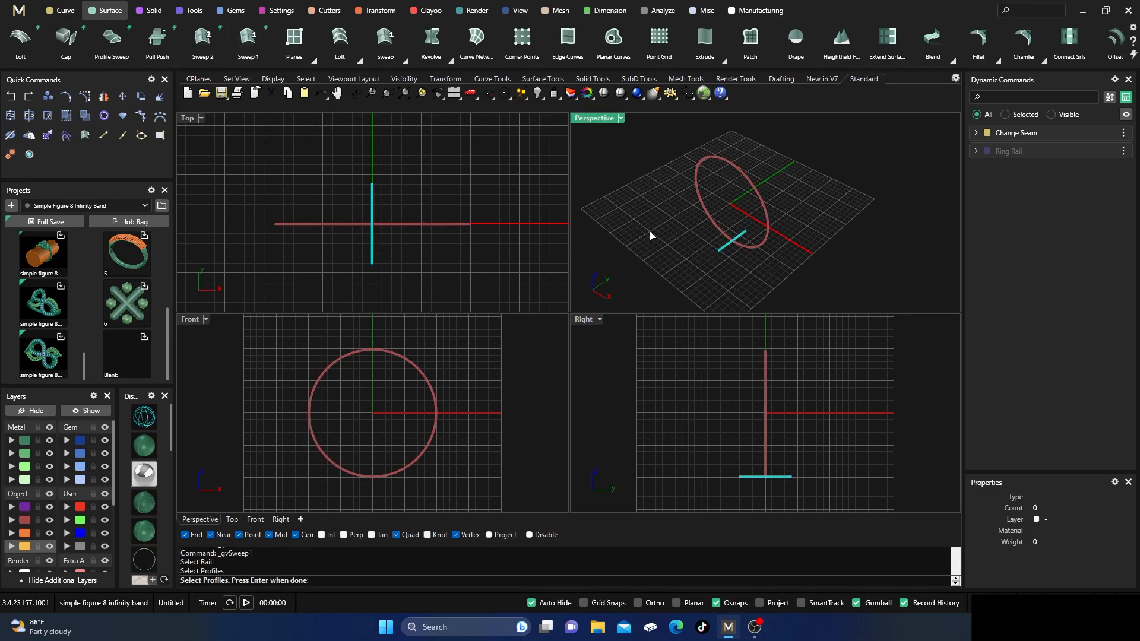
key(Return)
key(Return)
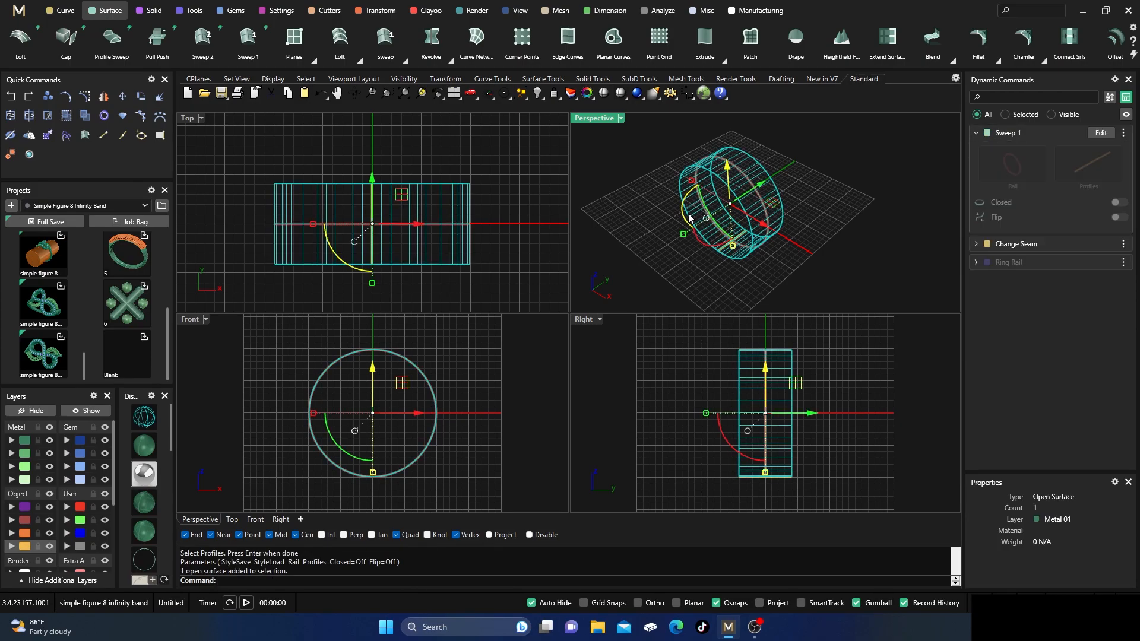
click(11, 481)
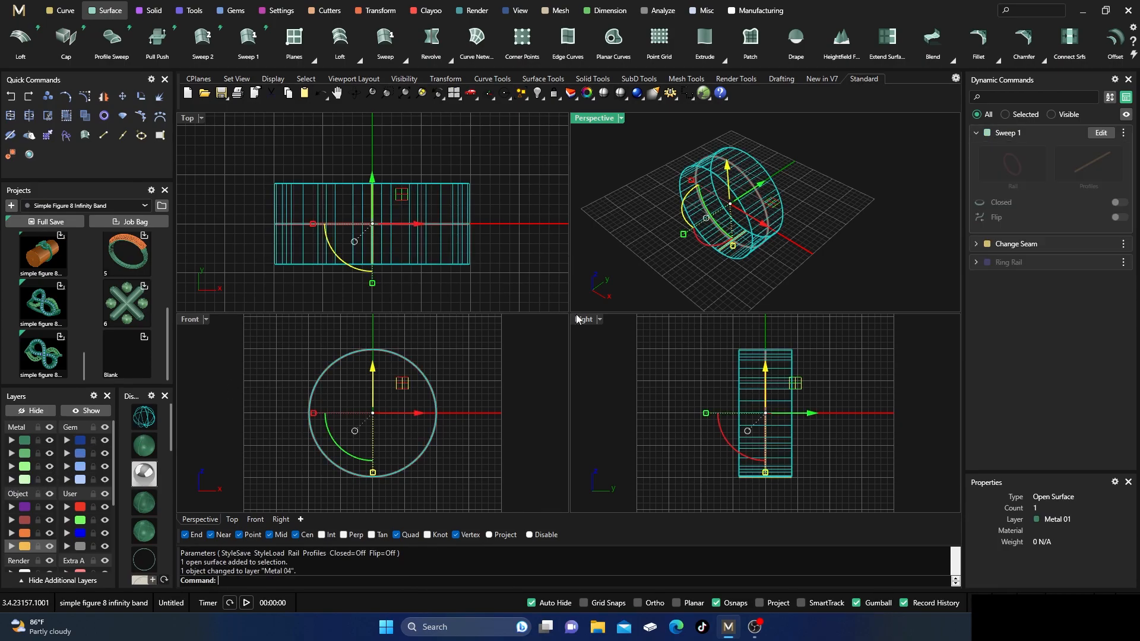
click(651, 240)
Maximize the Perspective view and display the band in shaded mode.
double_click(598, 120)
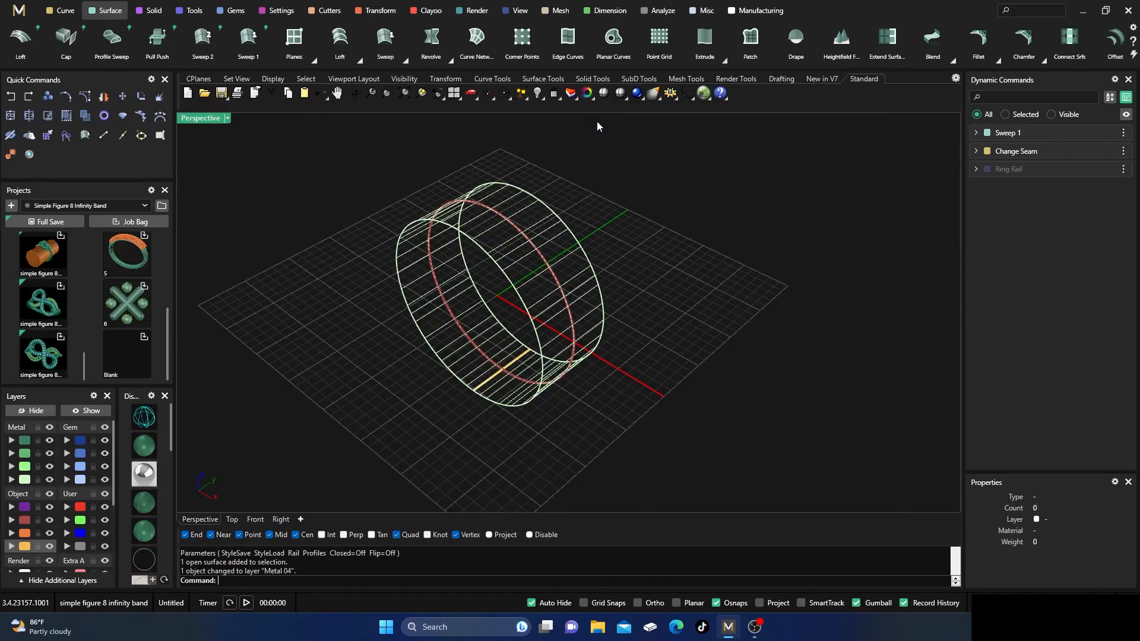
click(145, 445)
scroll(497, 304, down, 4)
right_drag(497, 304, 517, 344)
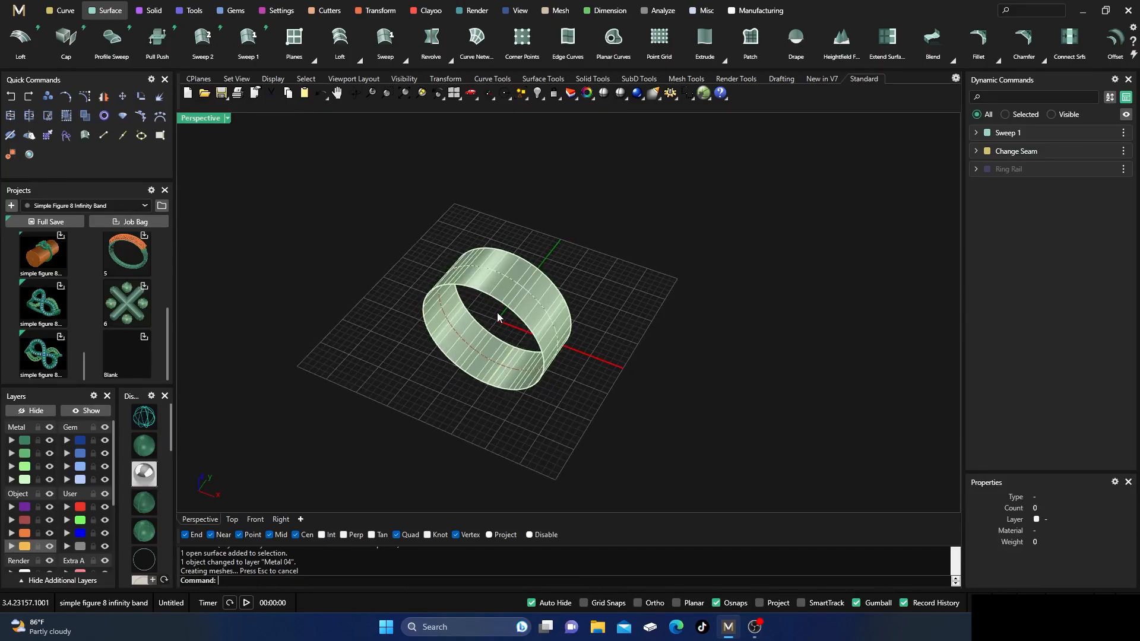
scroll(497, 312, up, 2)
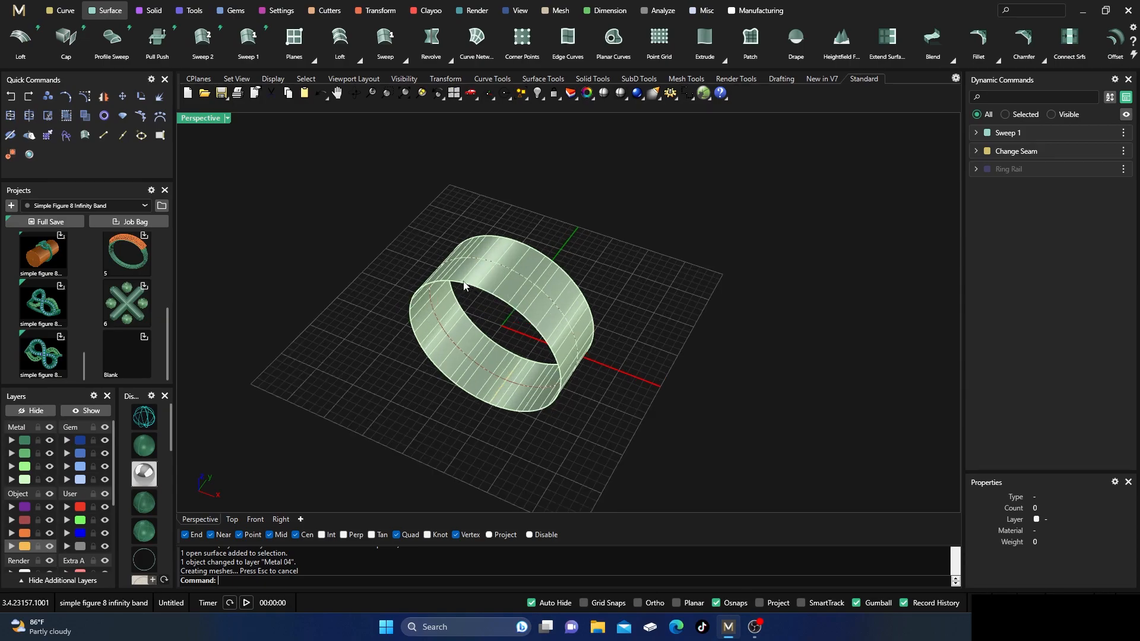
Generate a flat base surface from the ring band with Auto Base.
click(464, 272)
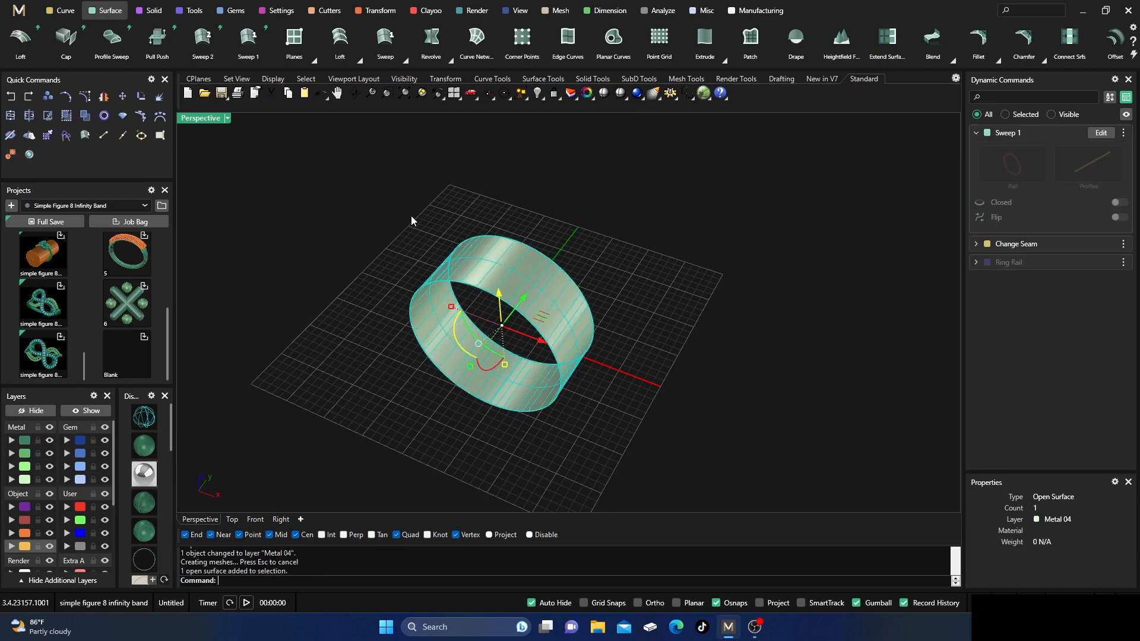
click(373, 14)
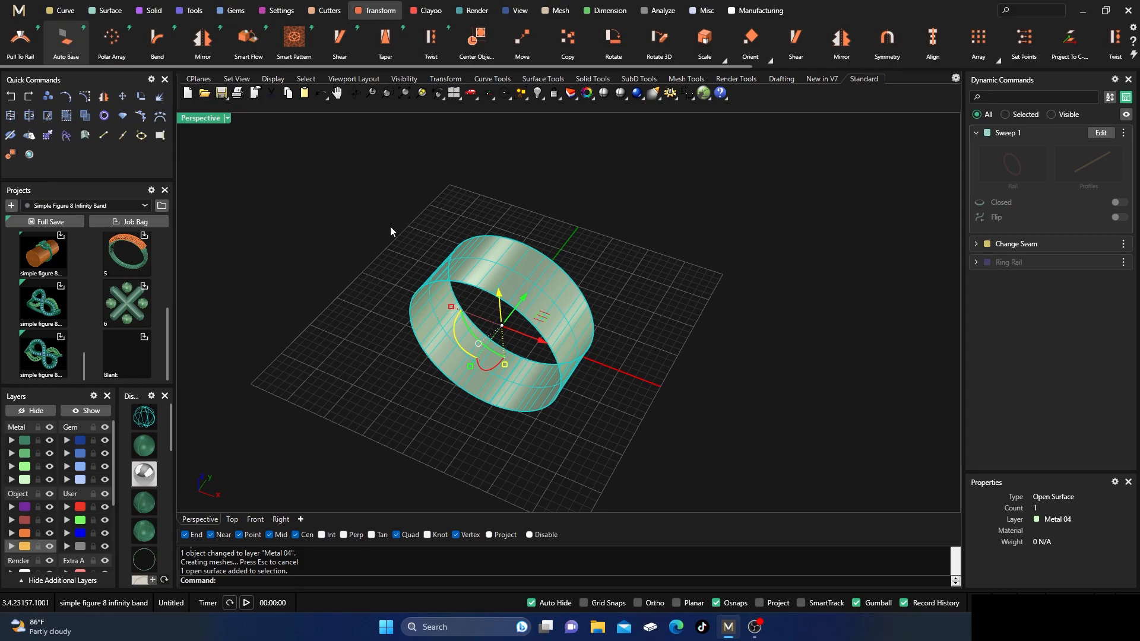
scroll(369, 304, down, 2)
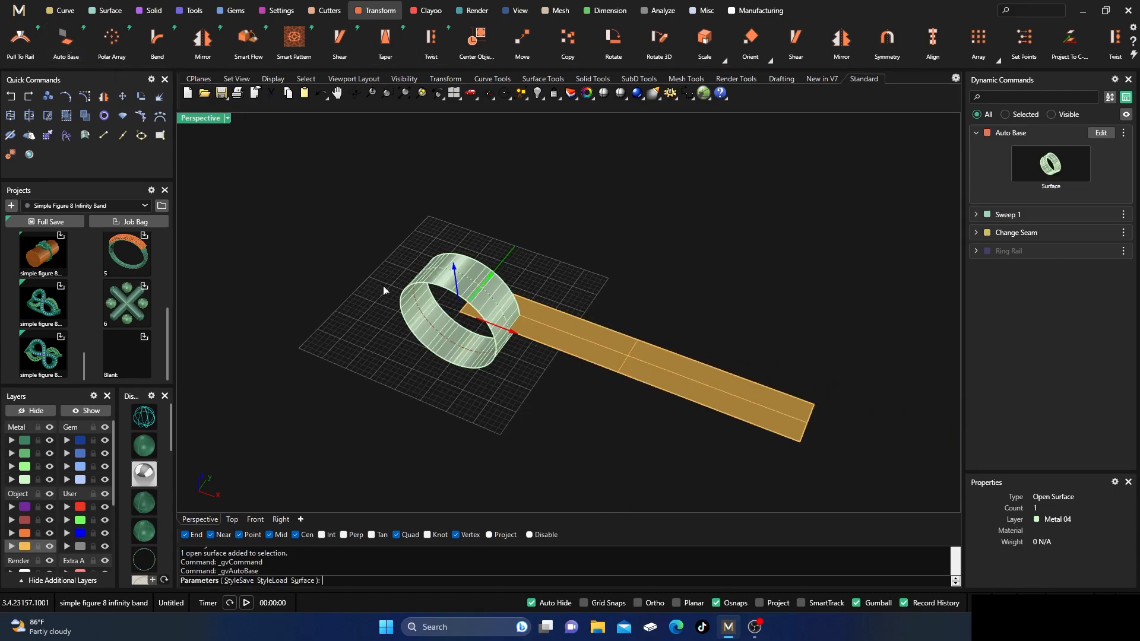
key(Return)
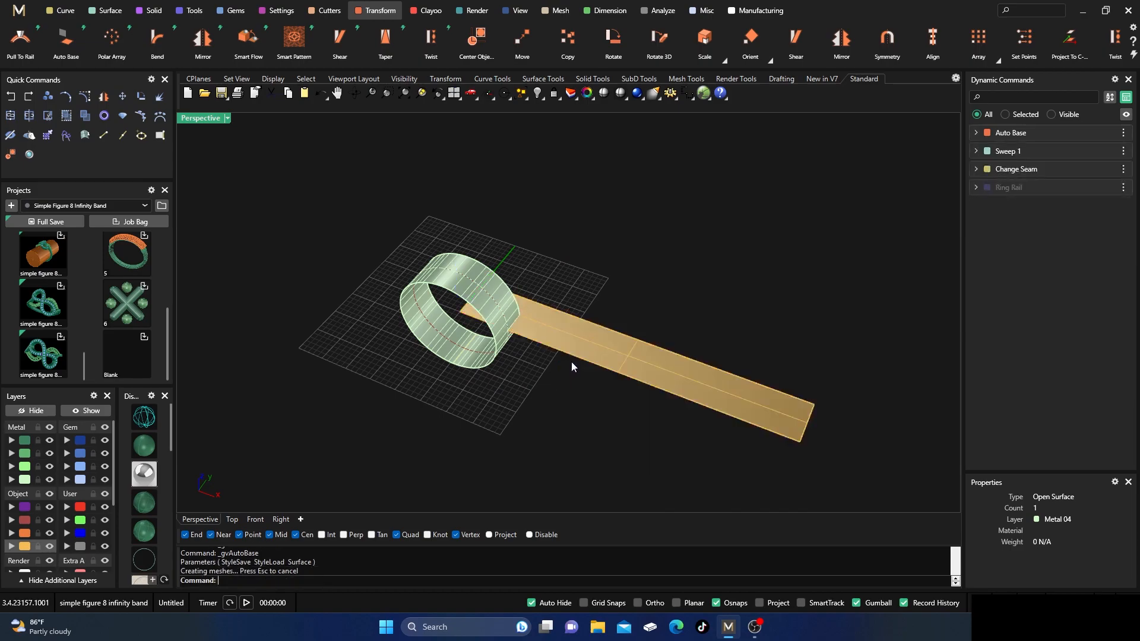
Center the flat base strip on the world origin and move it along the Y axis to behind the ring.
click(585, 343)
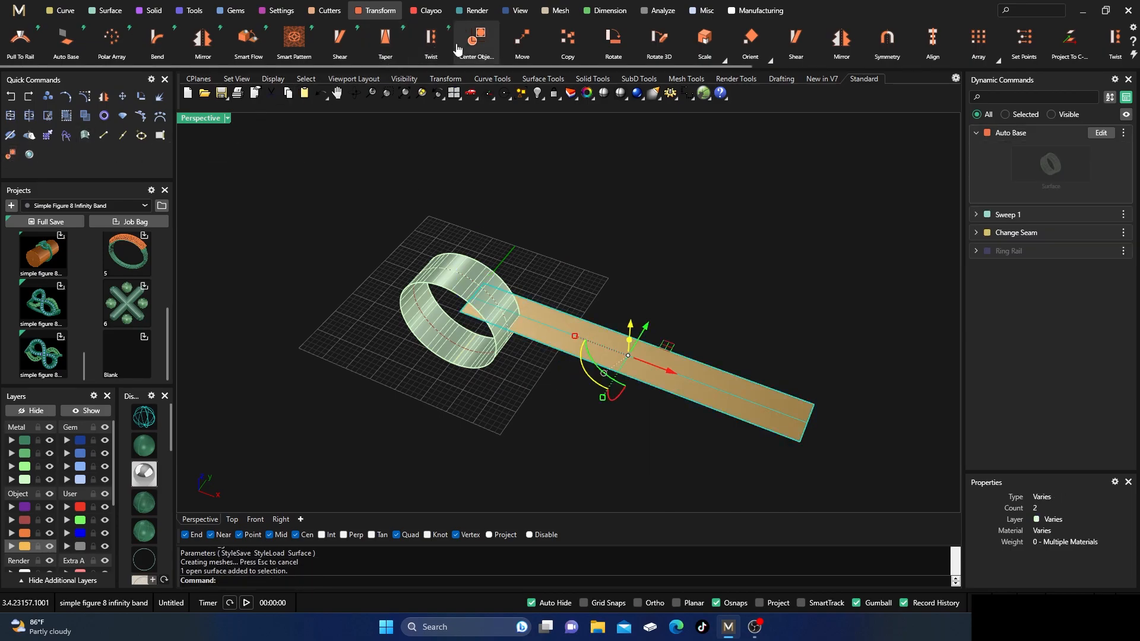
click(10, 154)
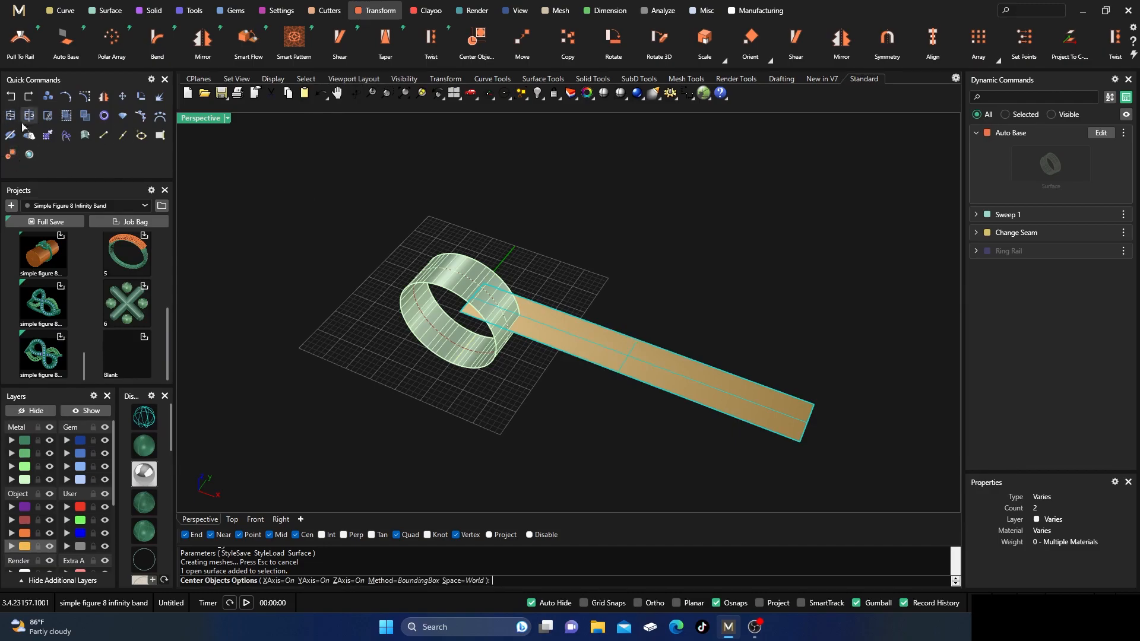
key(Return)
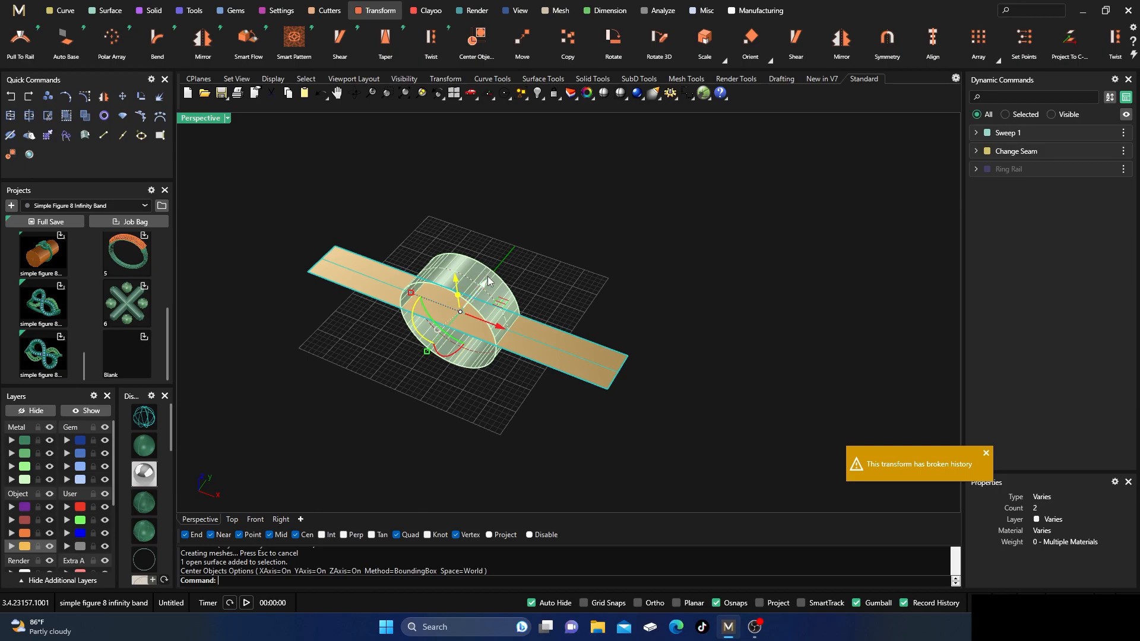
drag(485, 283, 552, 218)
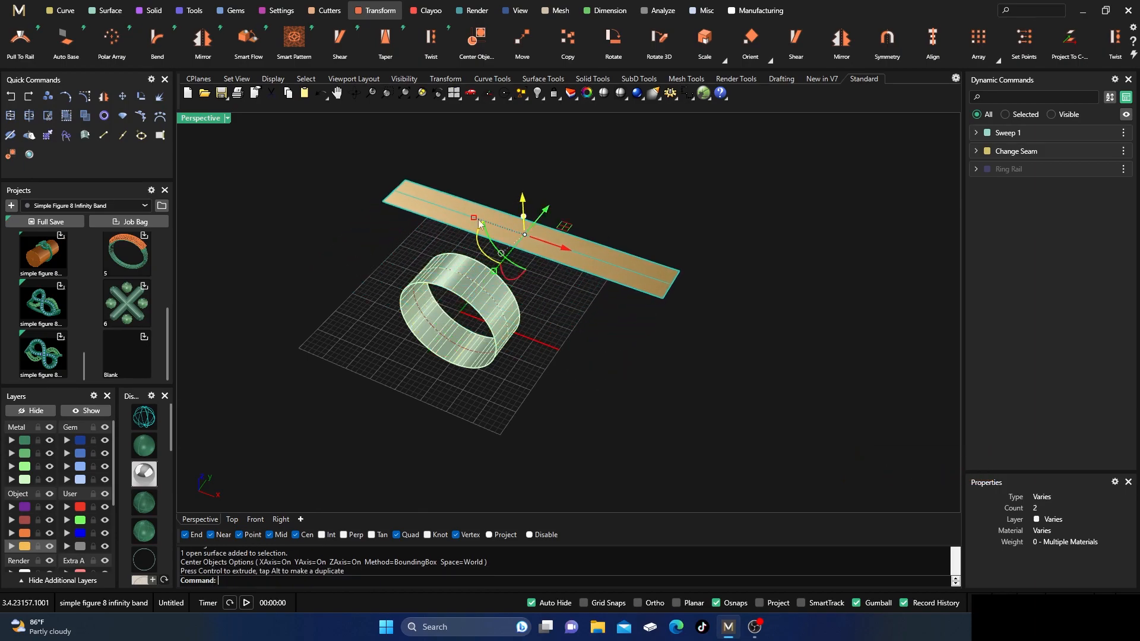
Assign the flat base strip to the Ground Plane layer and make User 01 the current layer.
scroll(23, 512, down, 2)
click(11, 533)
click(350, 304)
right_drag(428, 236, 590, 323)
click(83, 452)
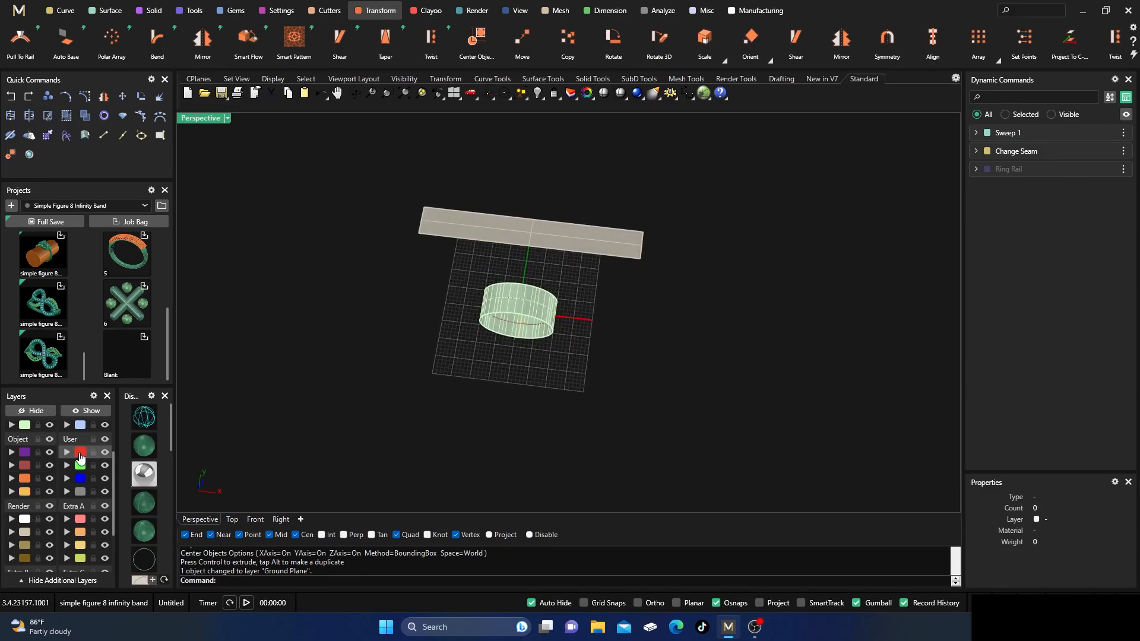
Duplicate all four edges of the flat base strip as curves on the current layer and hide the Ground Plane layer.
scroll(511, 266, up, 5)
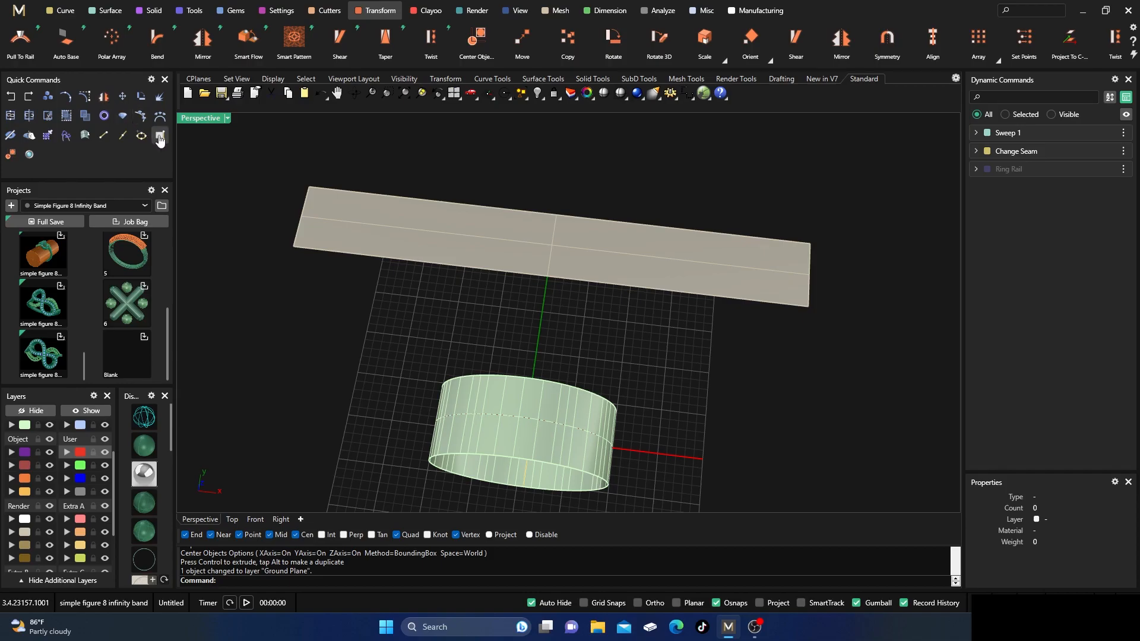
click(389, 203)
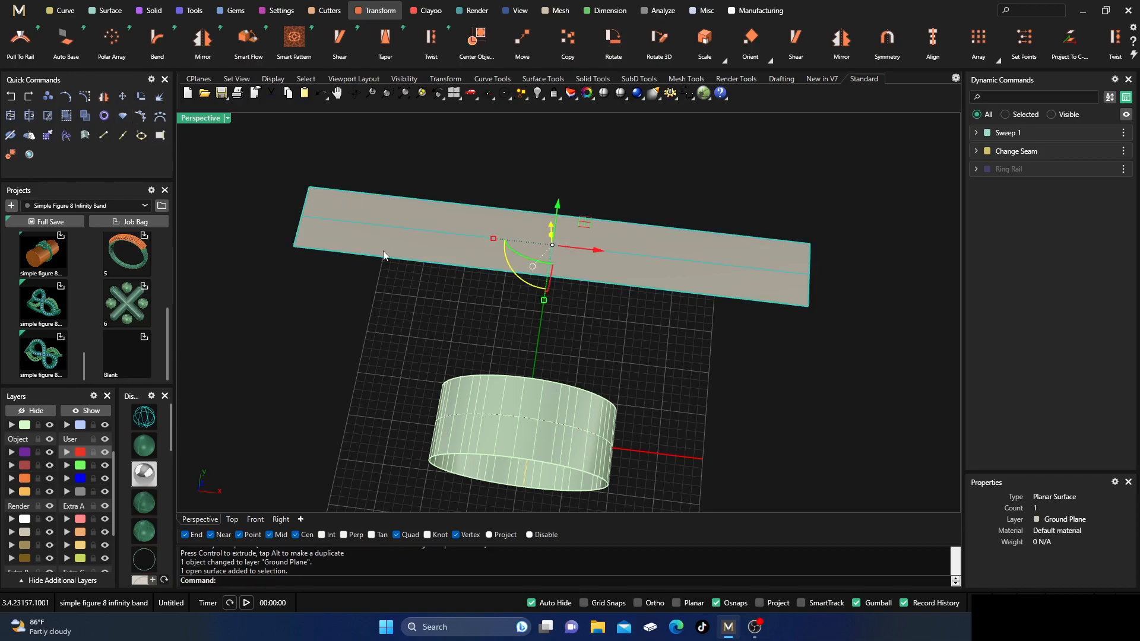
click(368, 277)
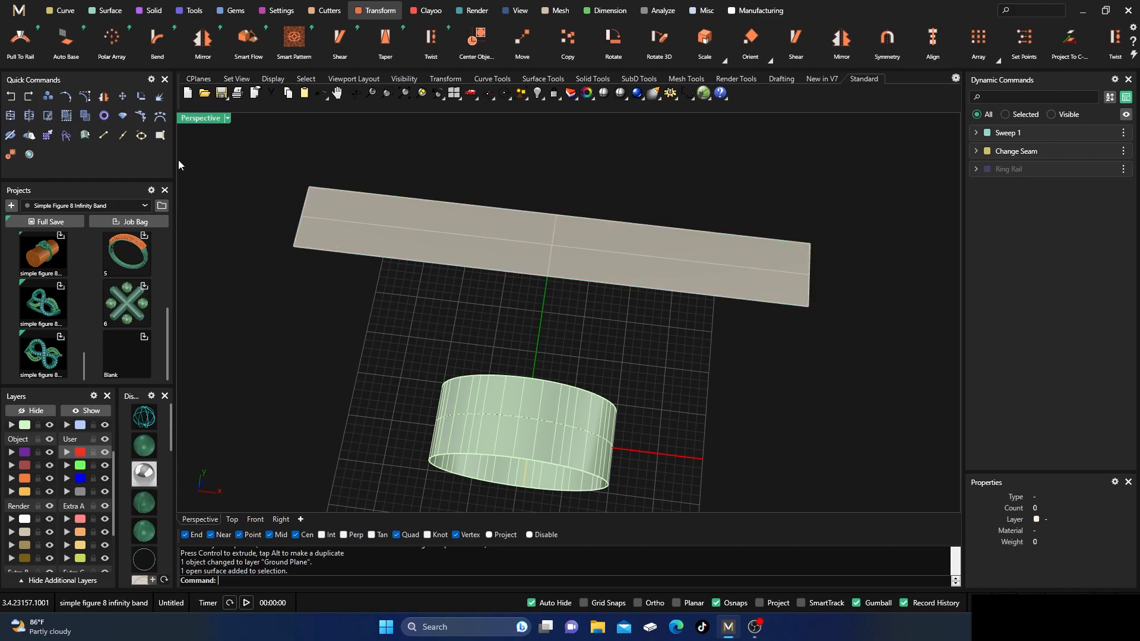
click(161, 138)
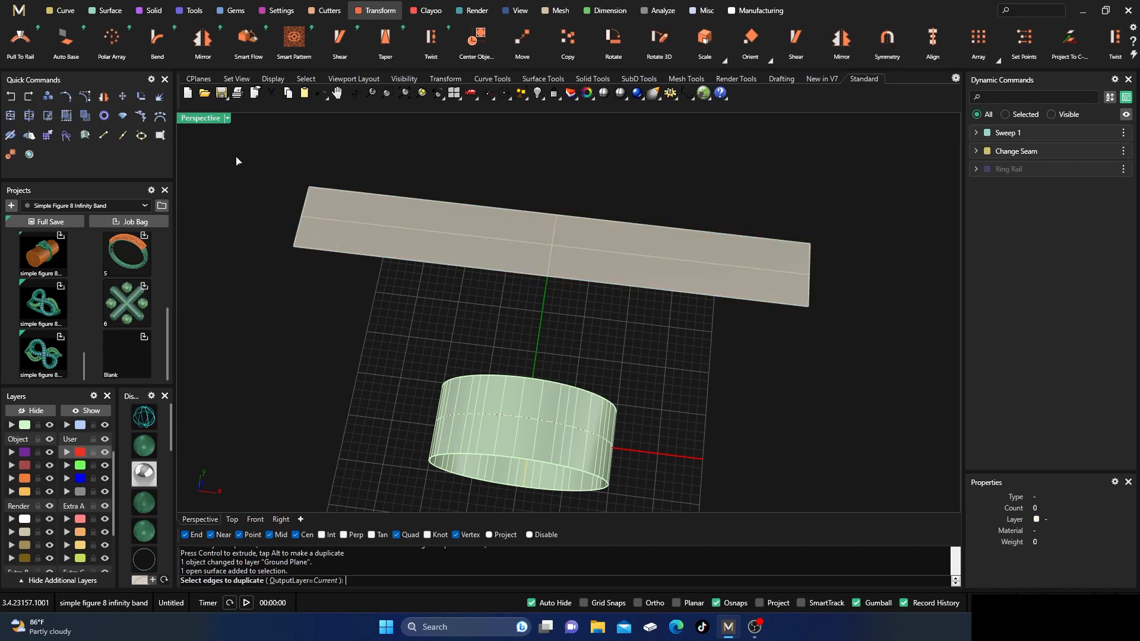
click(394, 198)
click(378, 257)
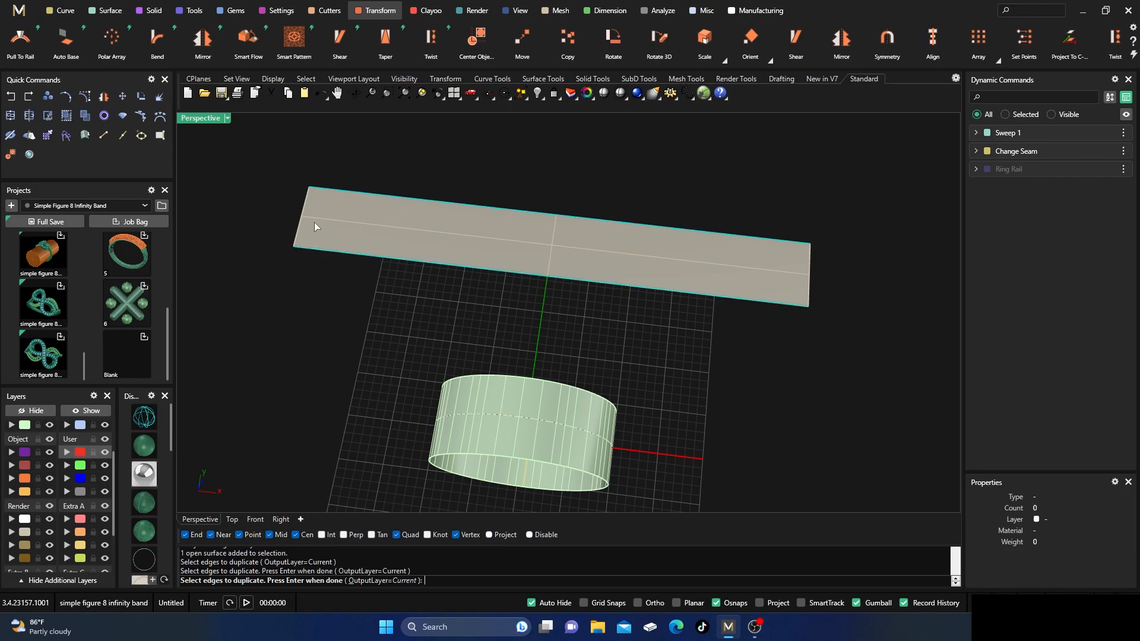
click(302, 221)
click(809, 266)
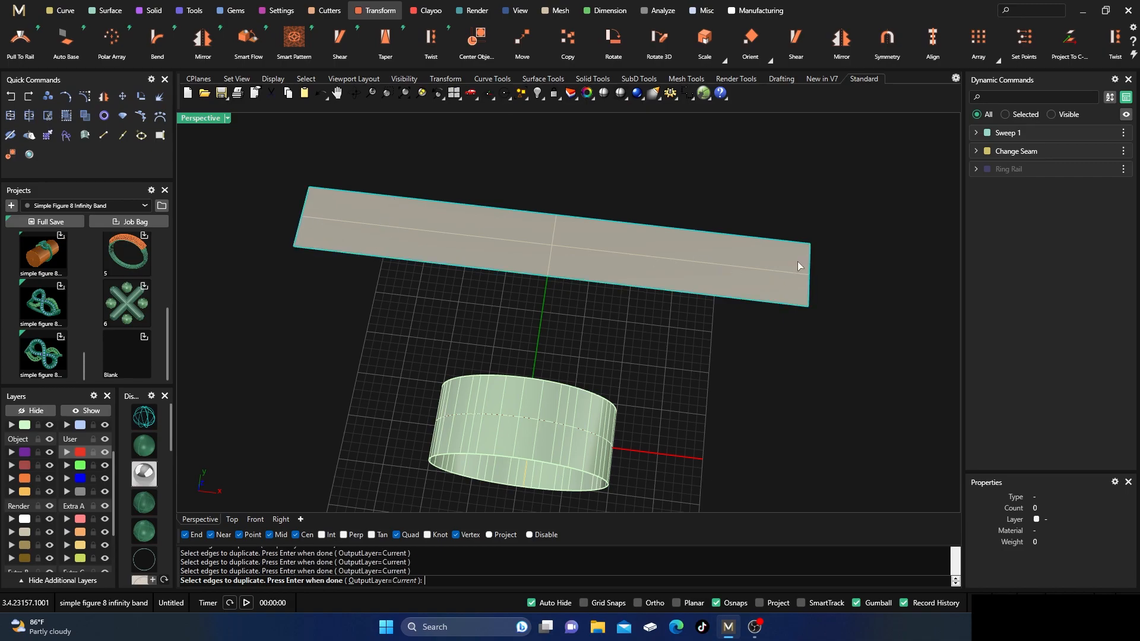
key(Return)
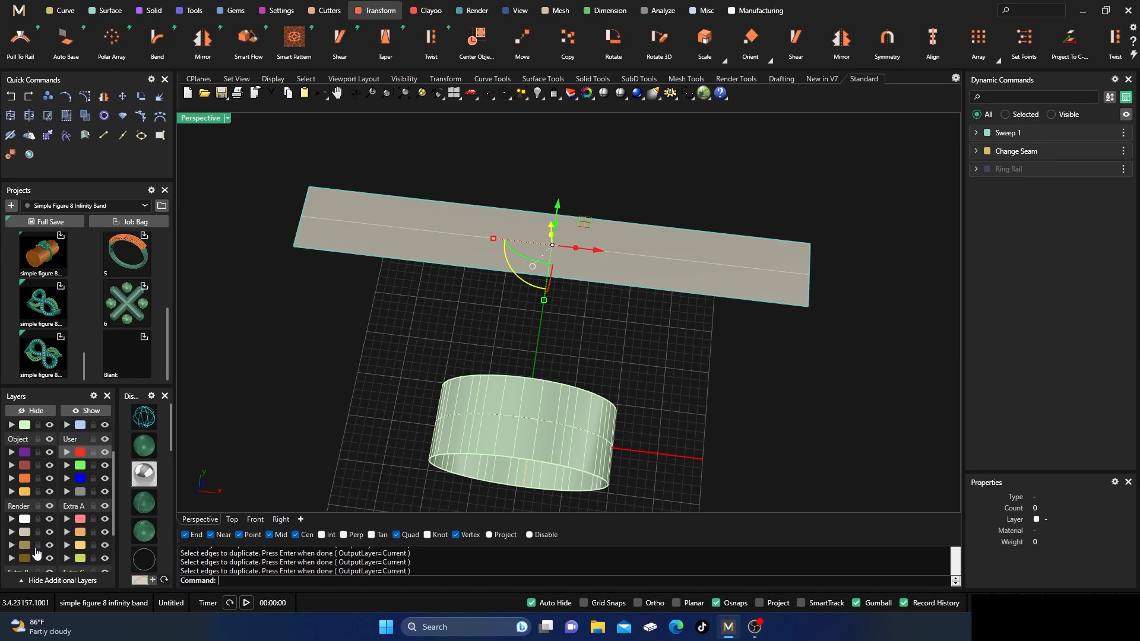
click(50, 532)
click(362, 322)
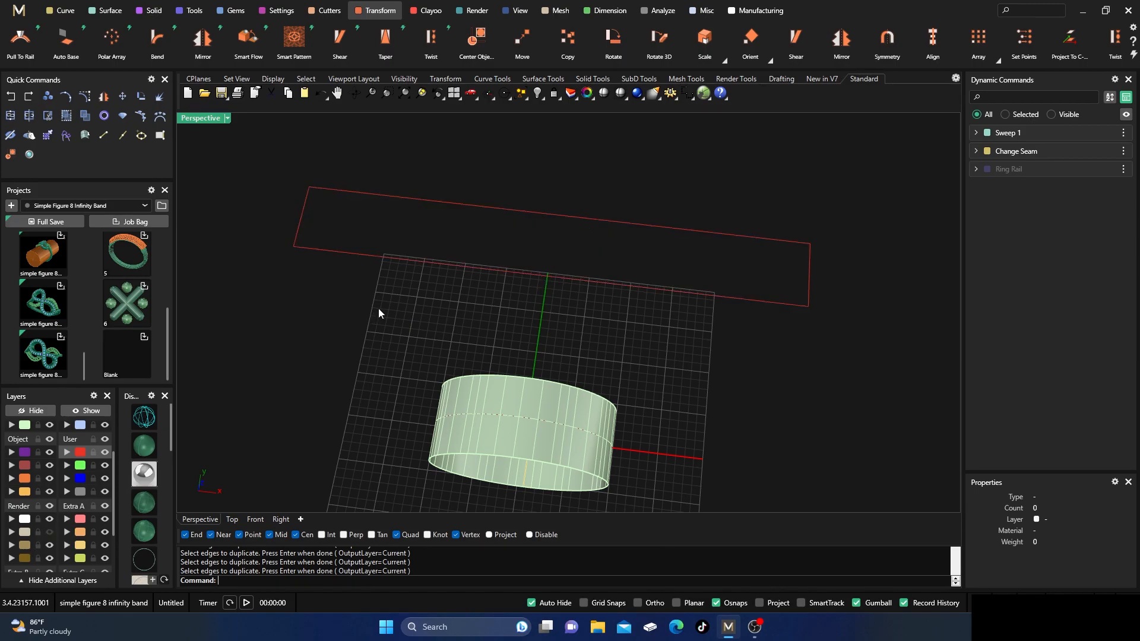
Make the Creation layer current and draw two lines joining the midpoints of the rectangle's opposite sides, across and along the strip.
click(20, 488)
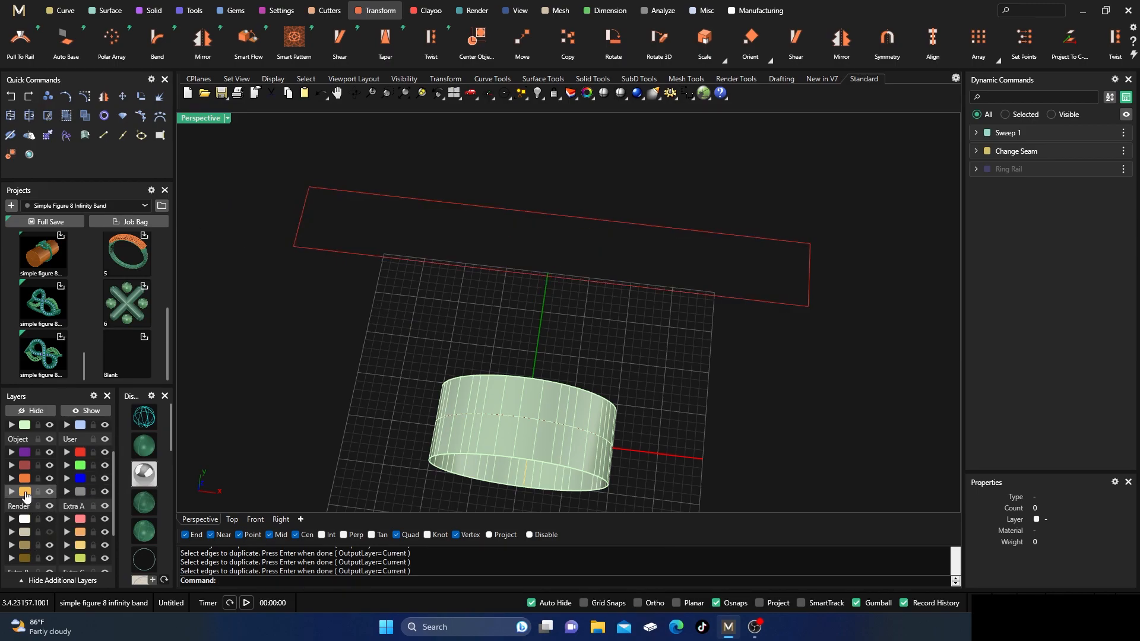
click(103, 134)
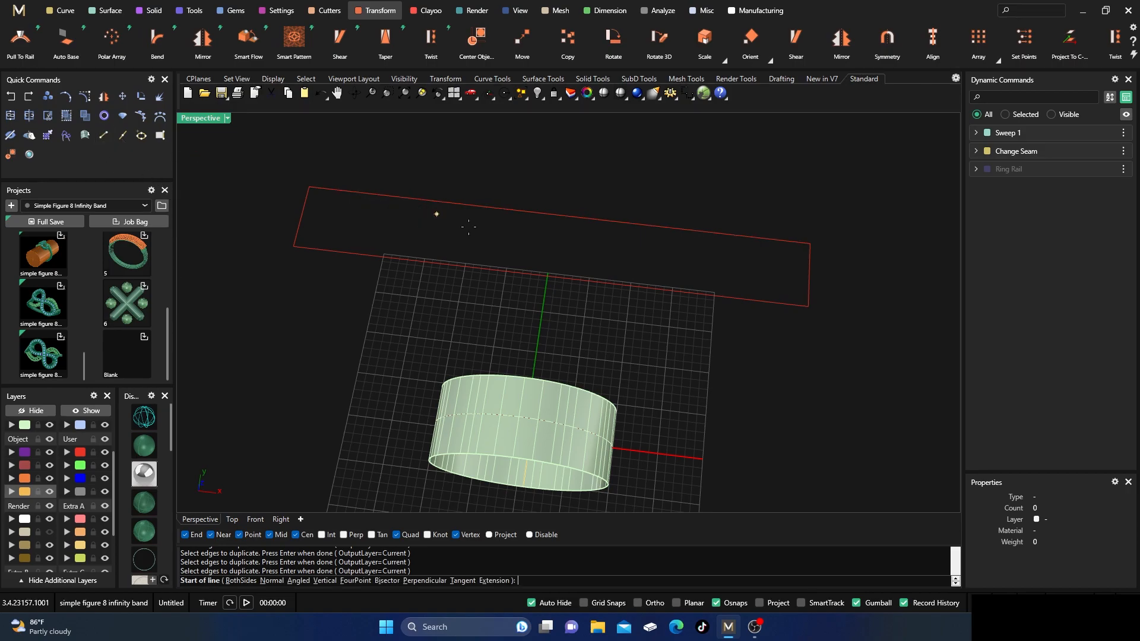
click(556, 219)
click(548, 276)
key(Return)
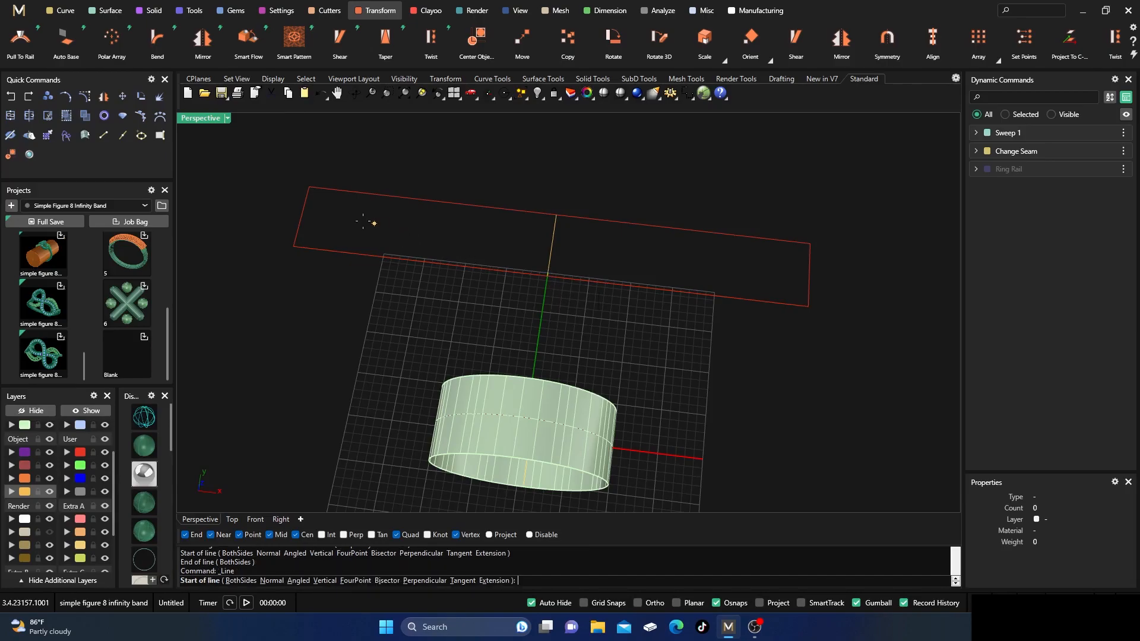
click(303, 217)
click(808, 277)
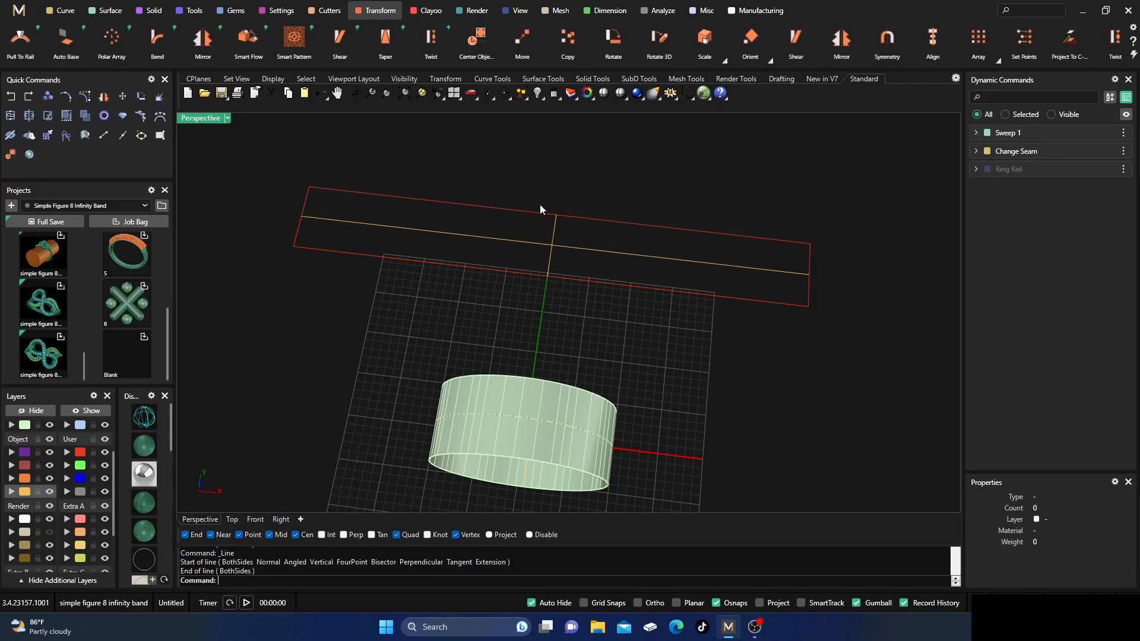
Extrude the User 01 rectangle outline straight upward by 2.25 mm as a closed solid, keeping the input curves.
mouse_move(514, 286)
right_down()
mouse_move(534, 300)
mouse_move(527, 275)
mouse_move(511, 282)
right_up()
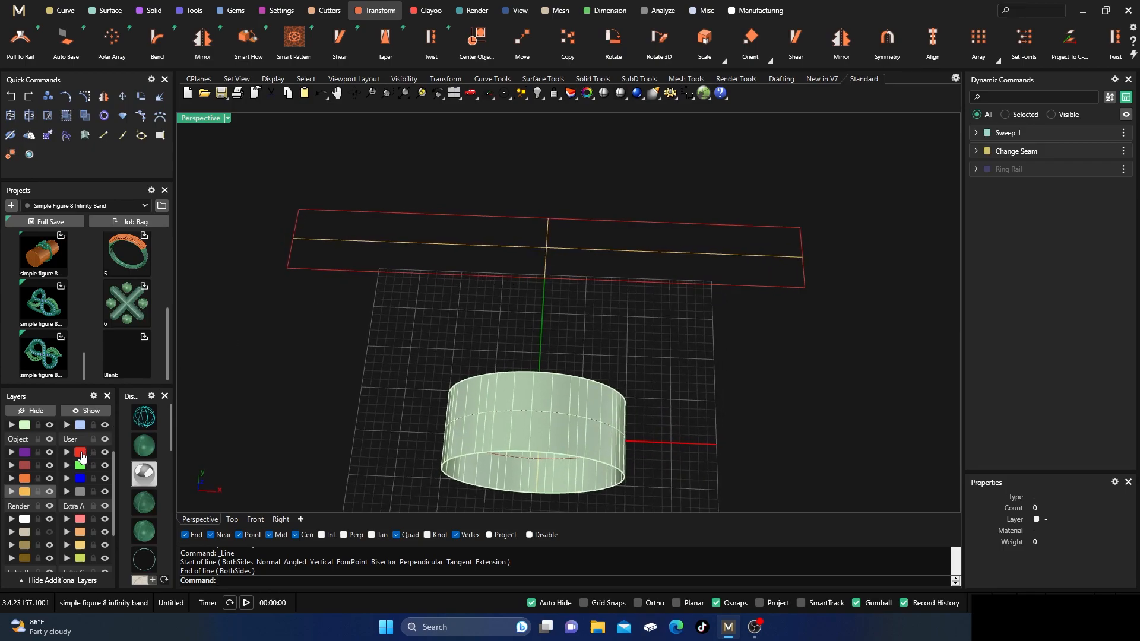
click(82, 456)
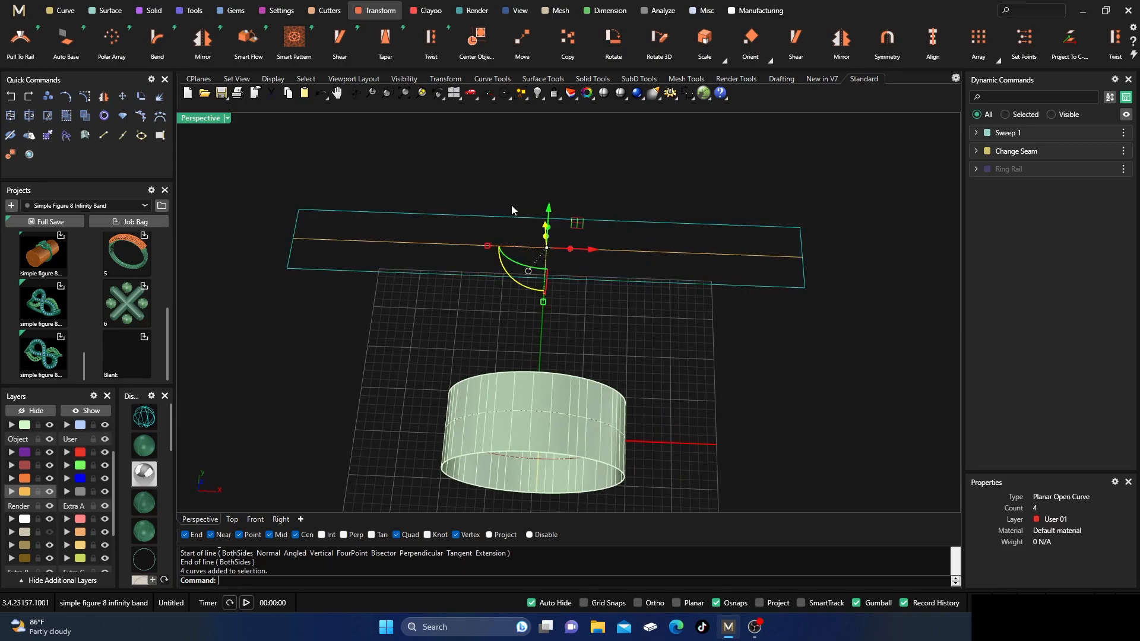
double_click(207, 120)
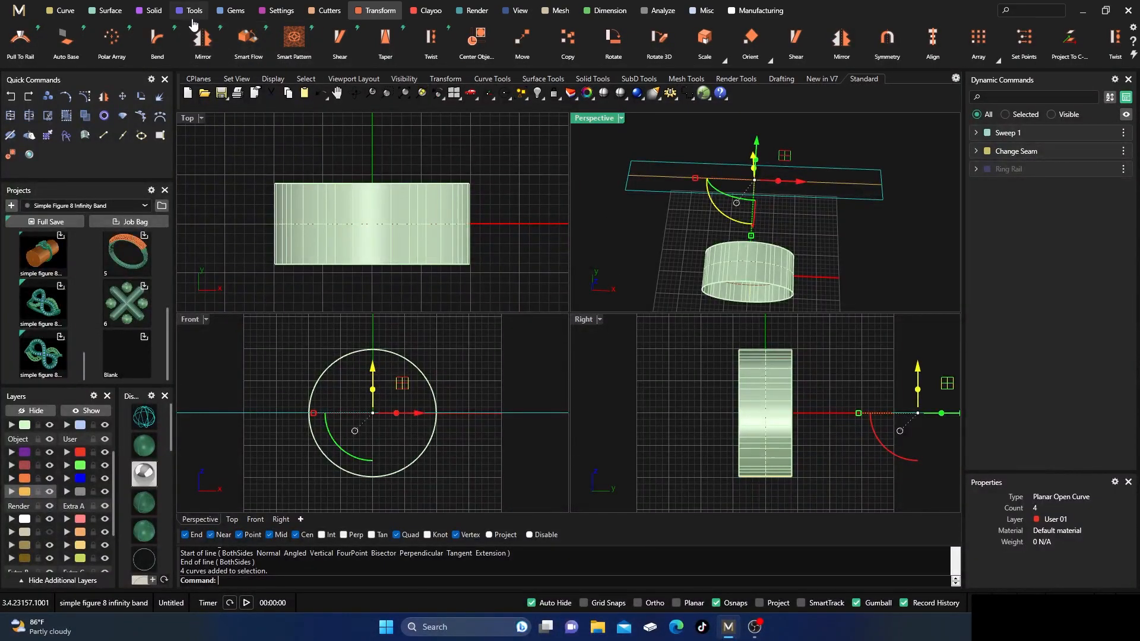
click(151, 11)
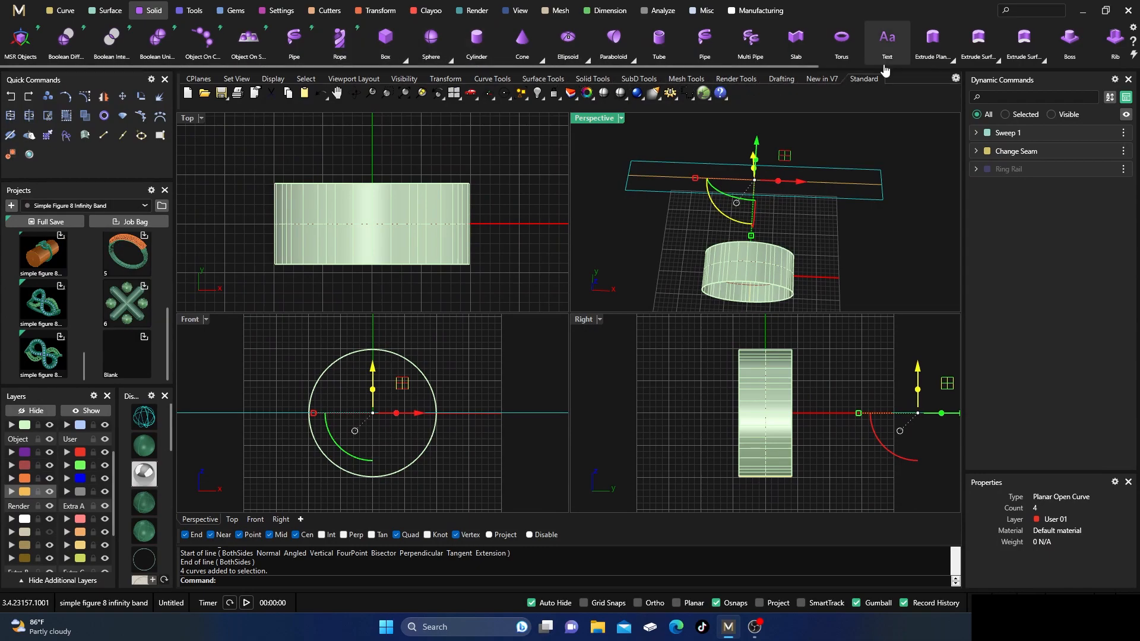
click(952, 61)
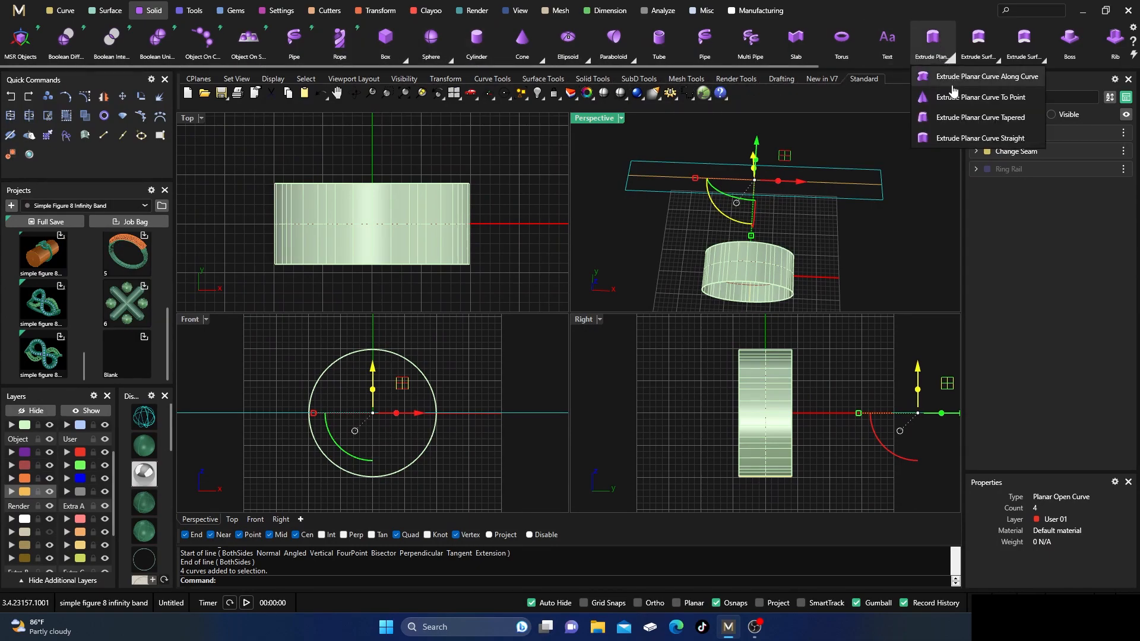
click(963, 139)
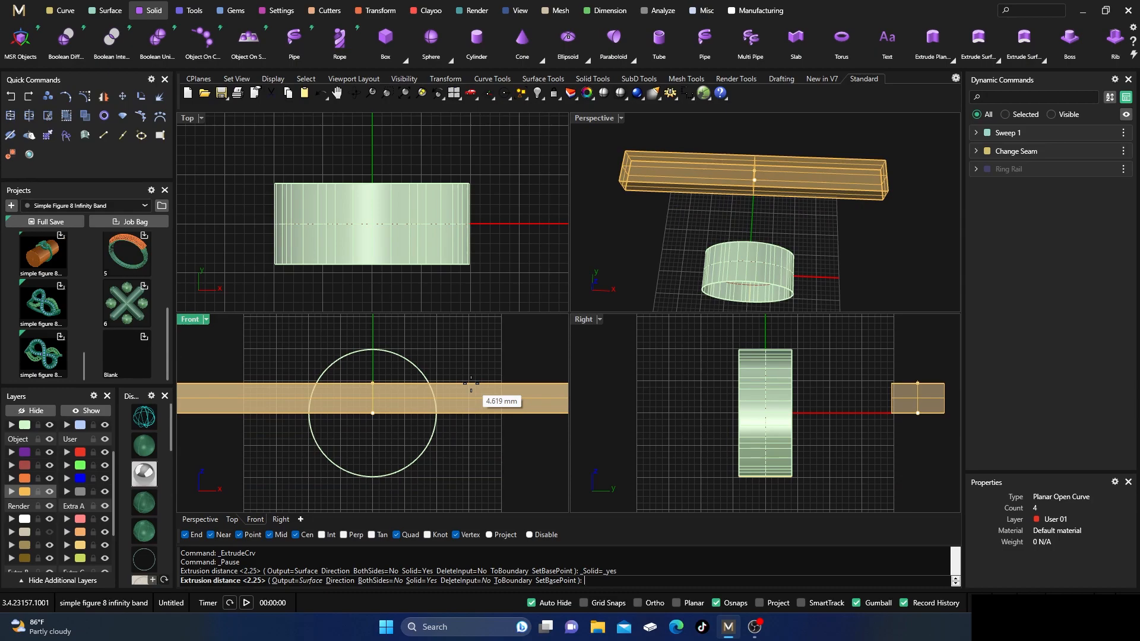
text(2.25)
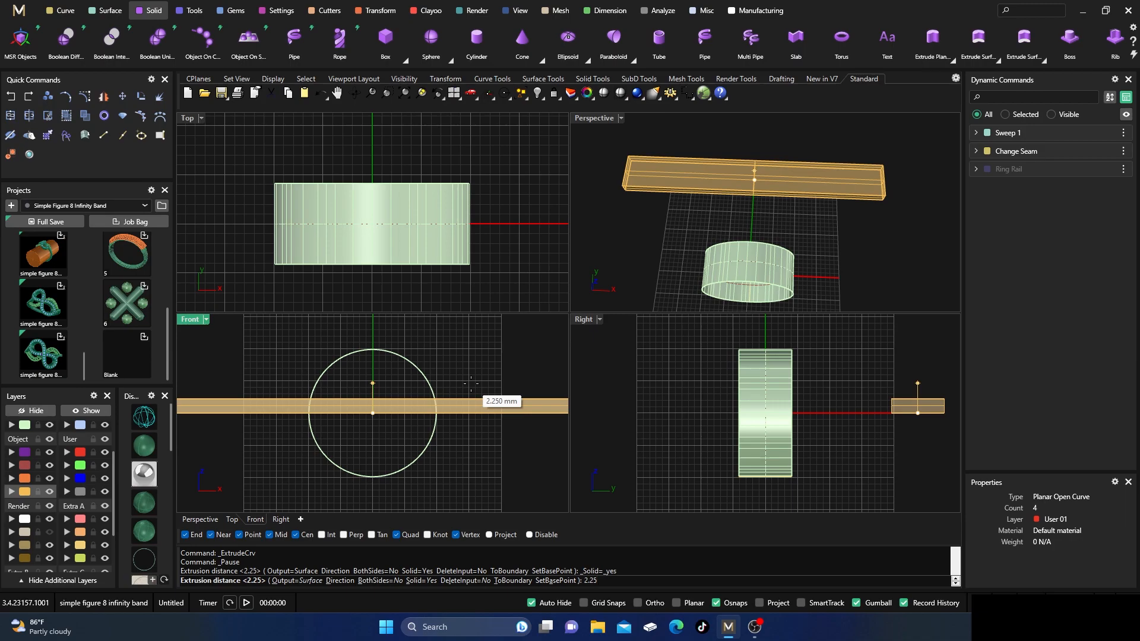
key(Return)
key(Escape)
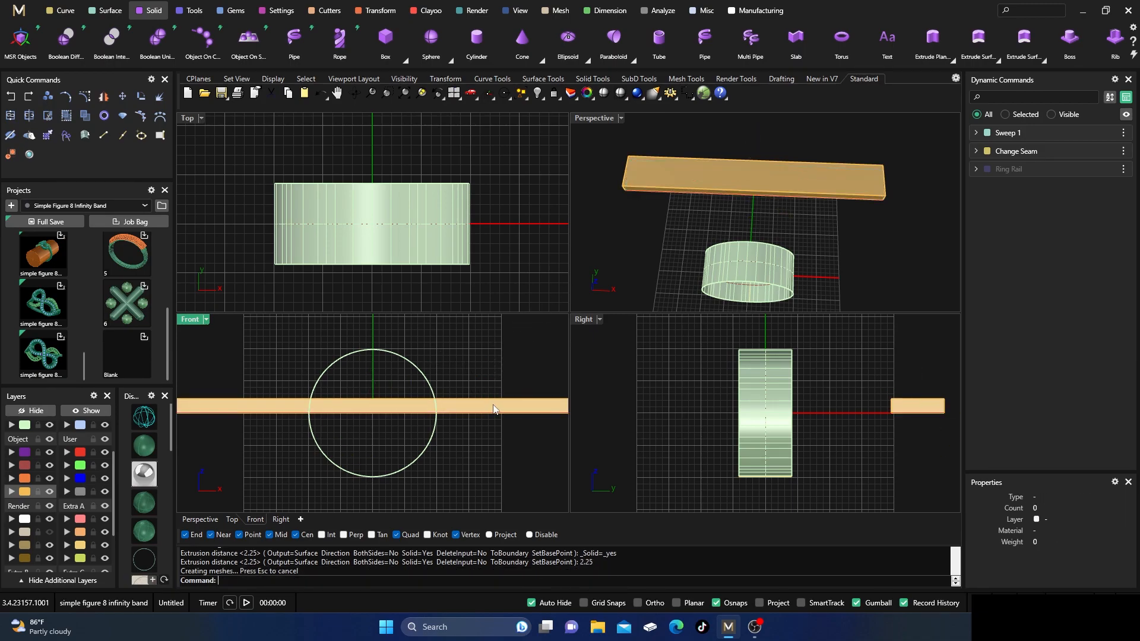
Assign the extruded flat strip to the Metal 01 layer.
click(700, 178)
scroll(37, 455, up, 2)
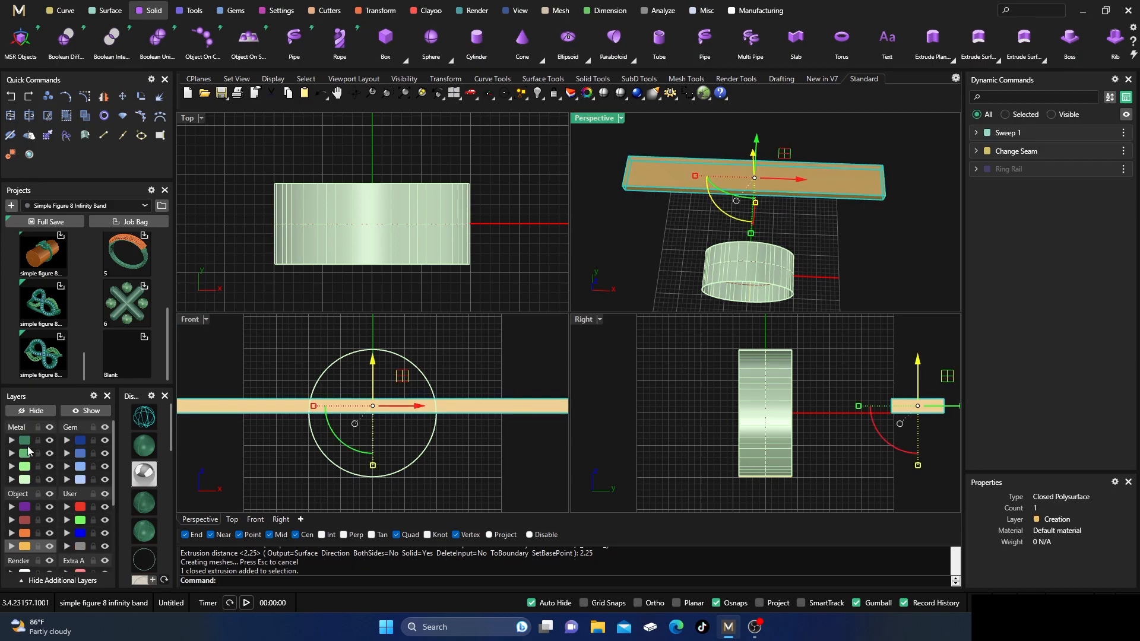
click(11, 440)
click(705, 136)
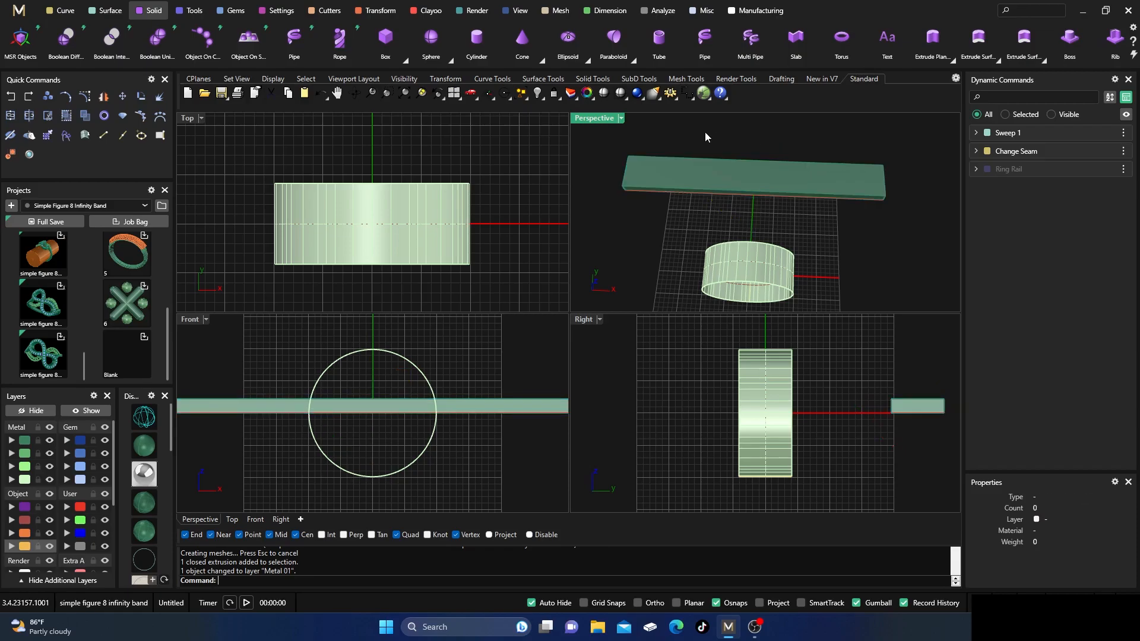
Display the model in wireframe in the four-view layout, with the strip's centre close up in Perspective.
double_click(594, 118)
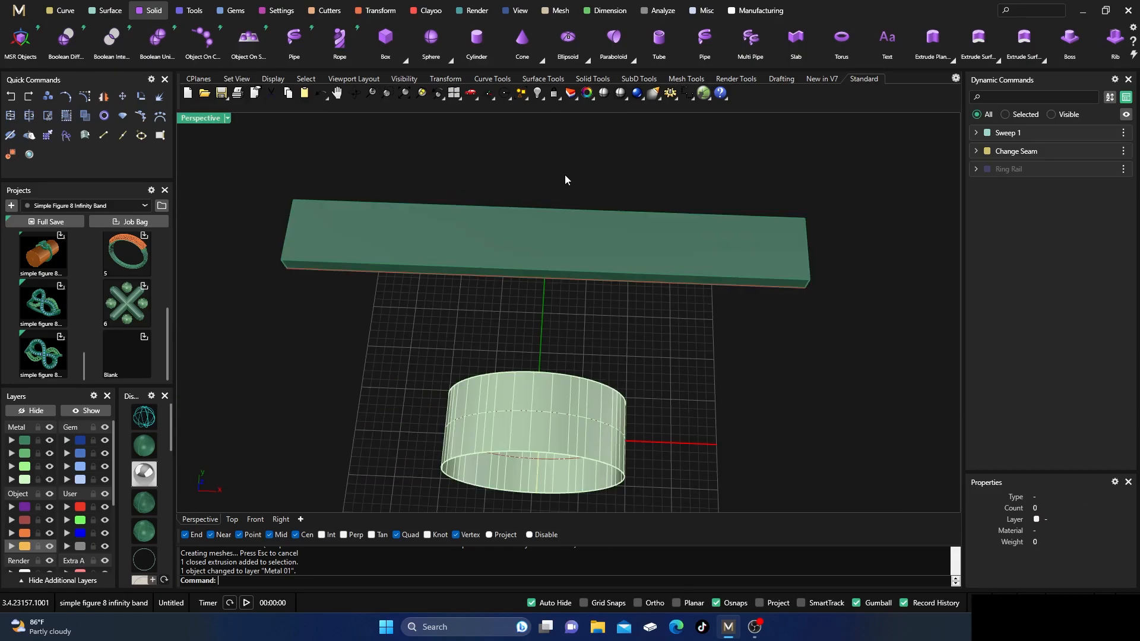
double_click(208, 120)
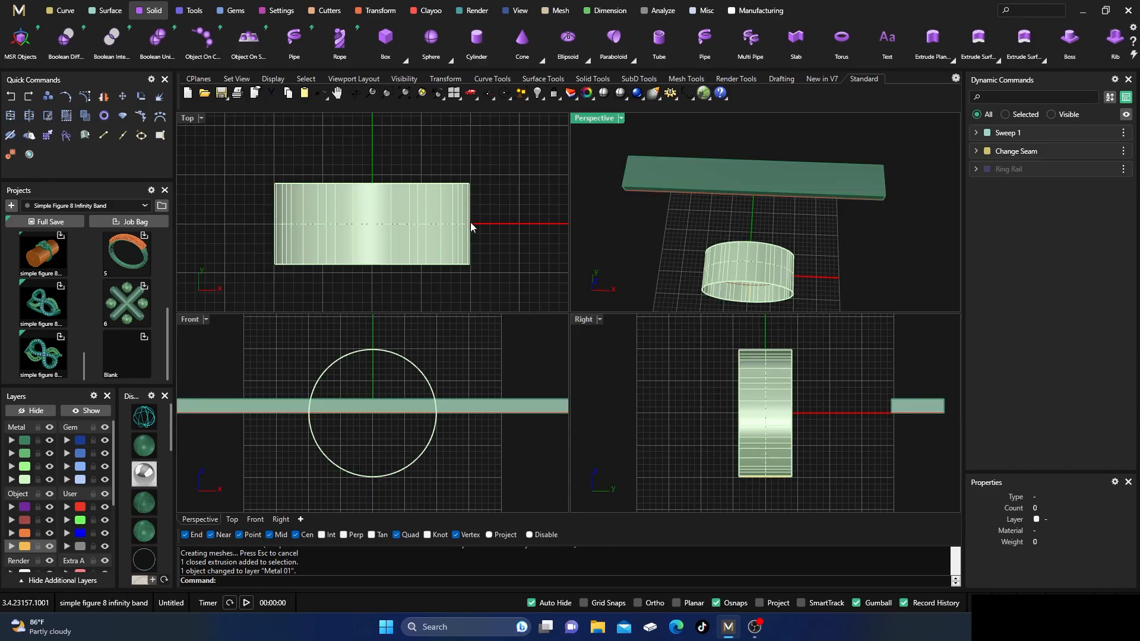
scroll(487, 231, down, 6)
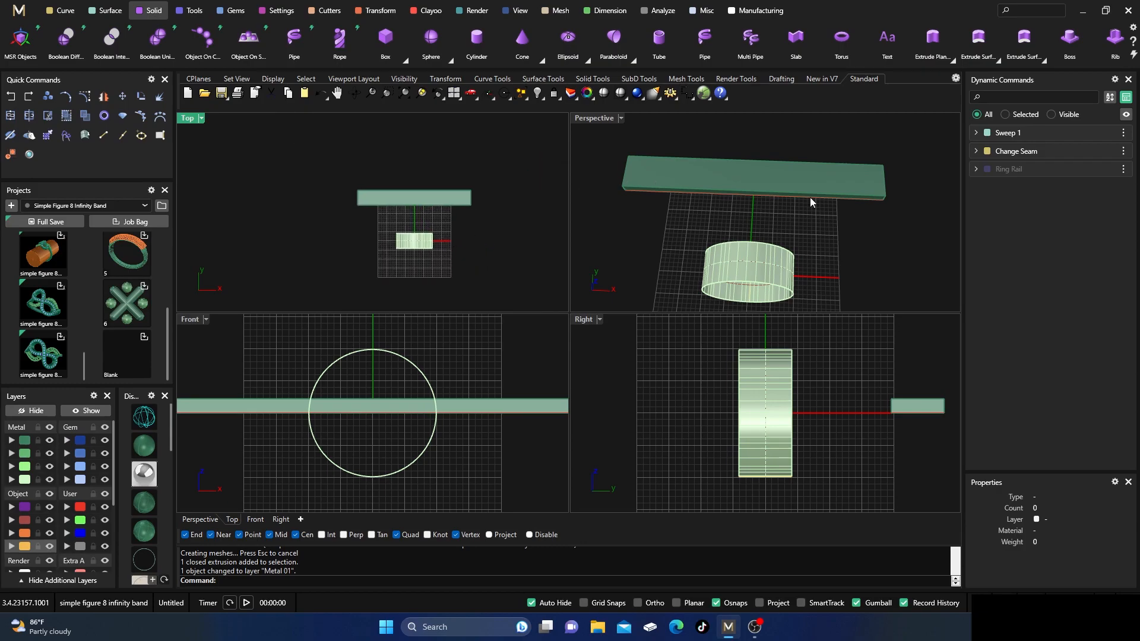
right_drag(850, 262, 792, 238)
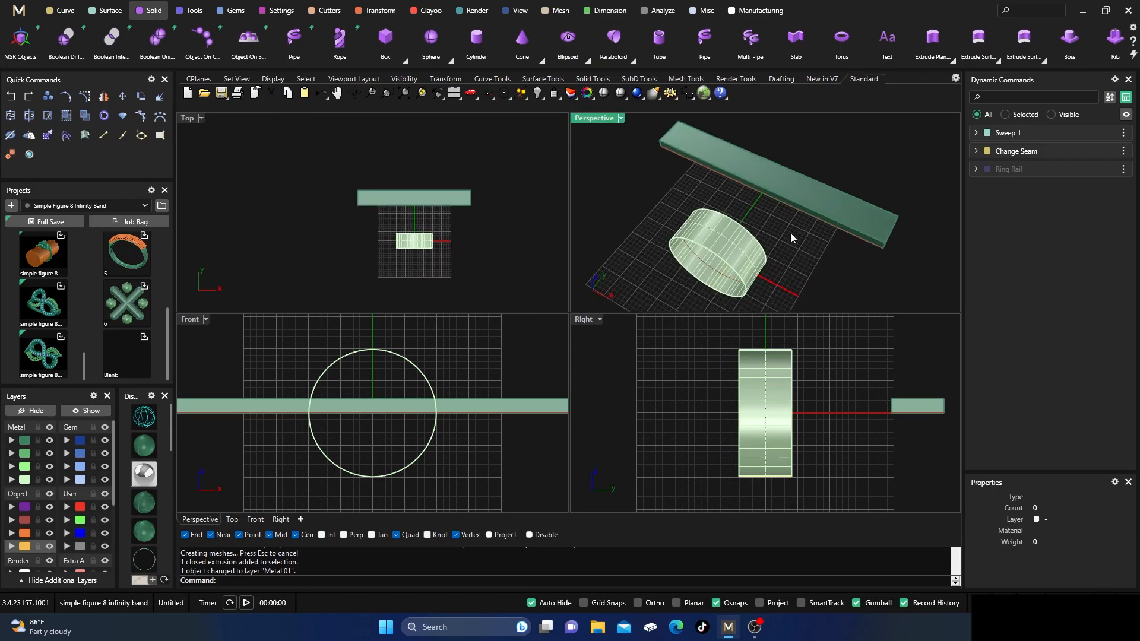
click(144, 418)
scroll(788, 162, up, 5)
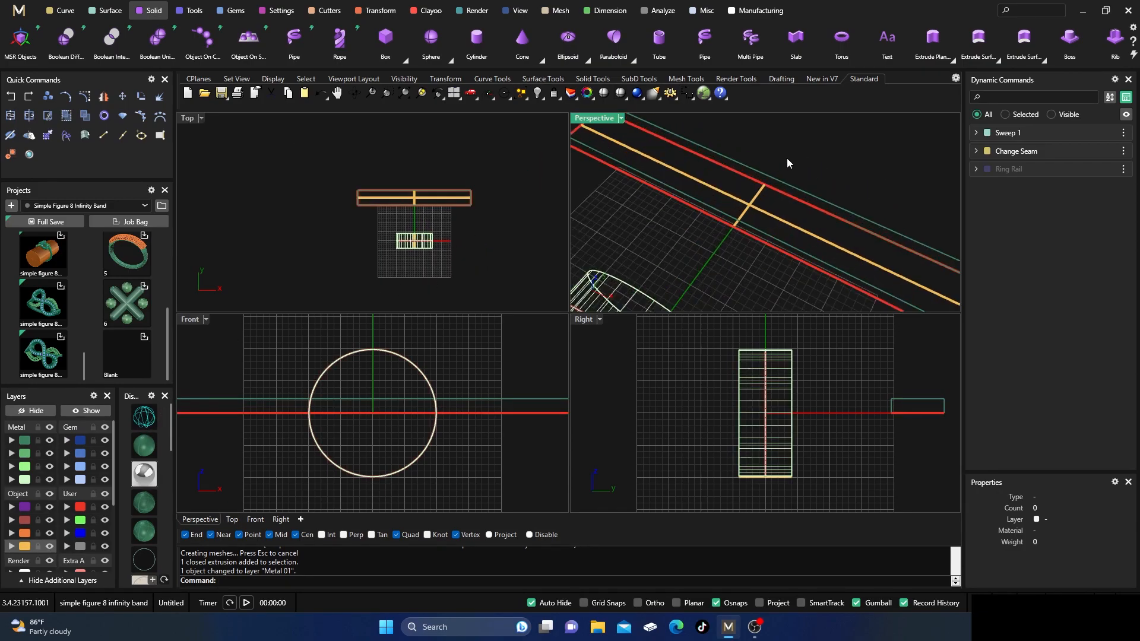
Project the short centre line onto the solid flat strip with the direction set to ProjectToTop.
click(64, 10)
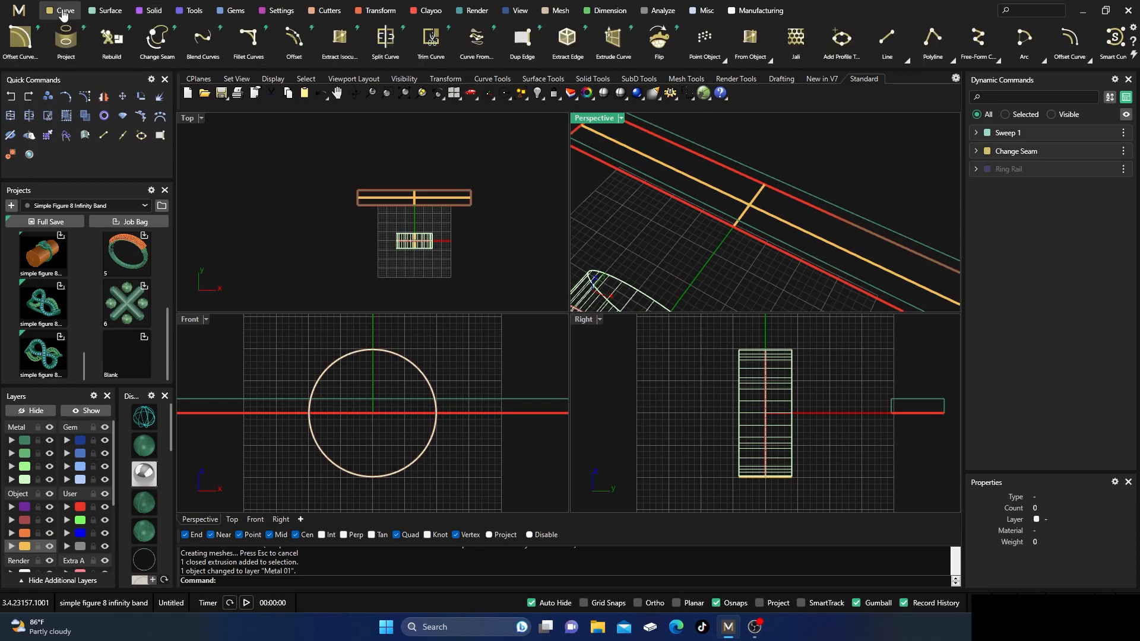
click(72, 46)
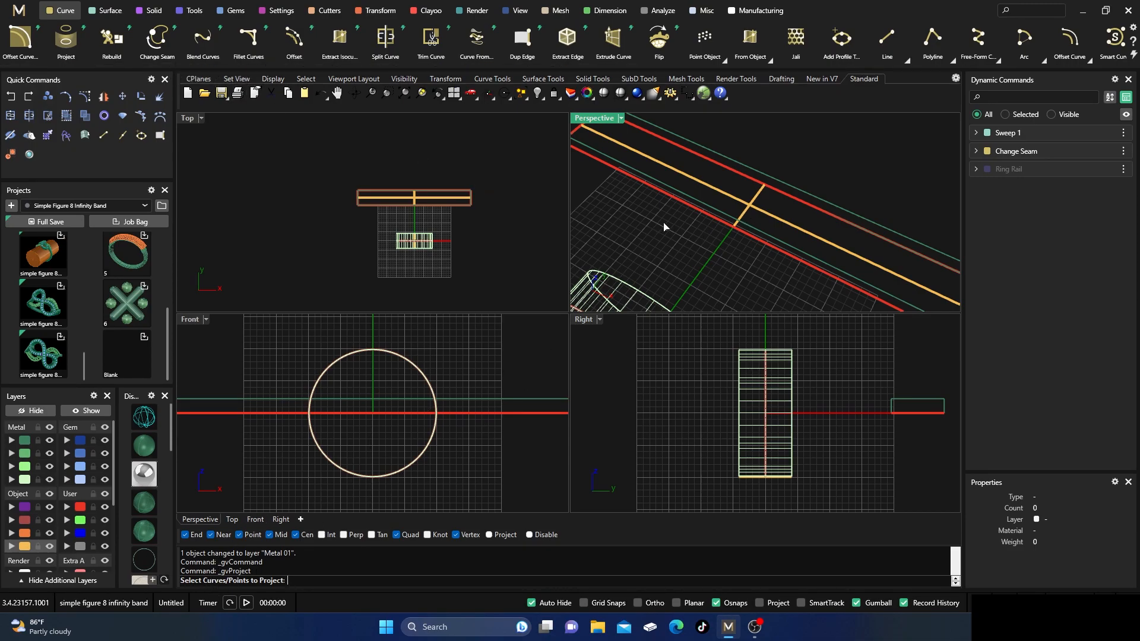
click(744, 219)
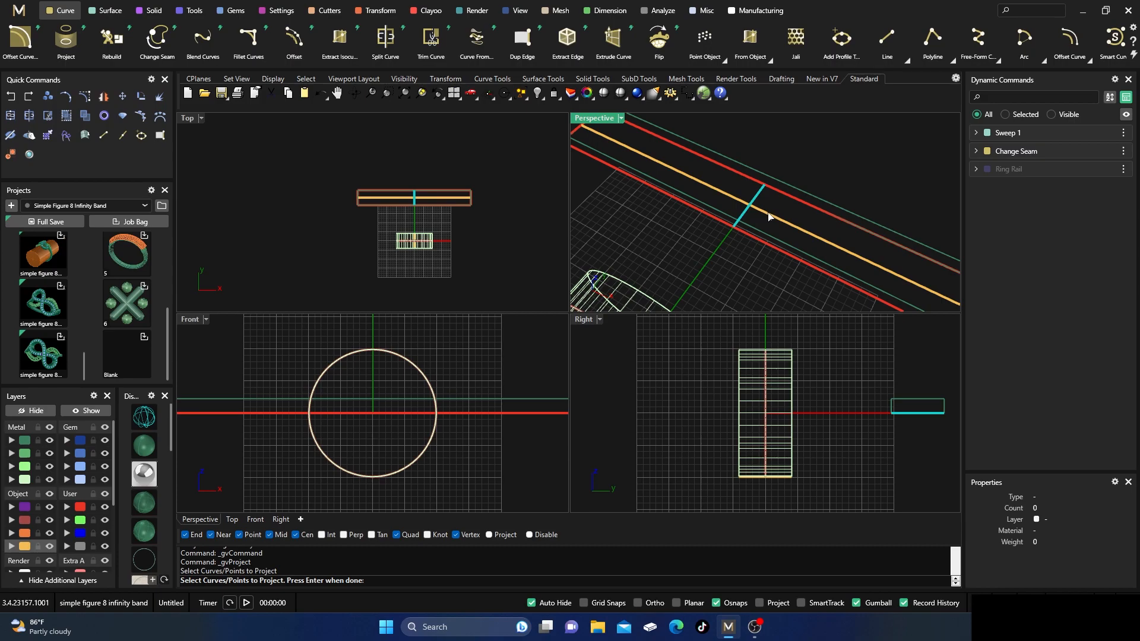
key(Return)
click(786, 190)
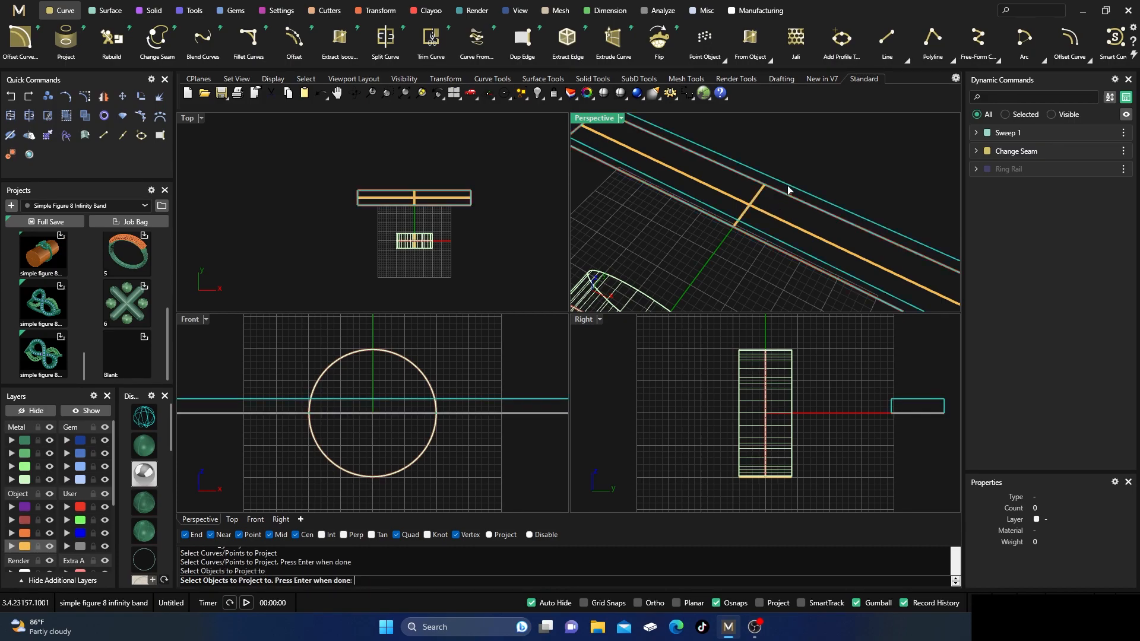
key(Return)
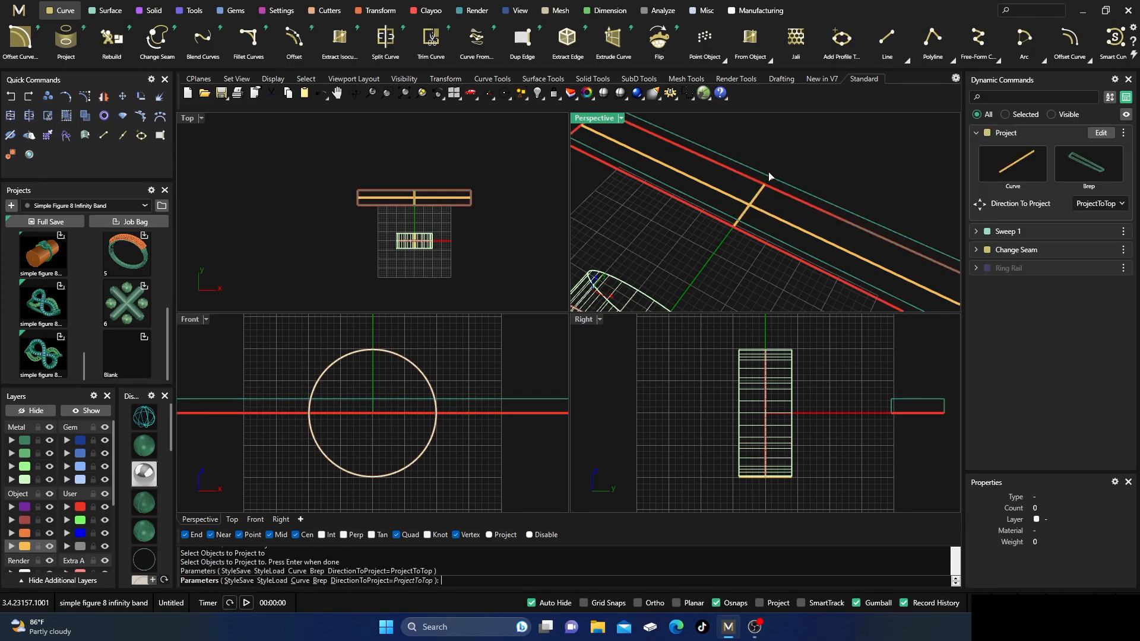
scroll(765, 187, up, 2)
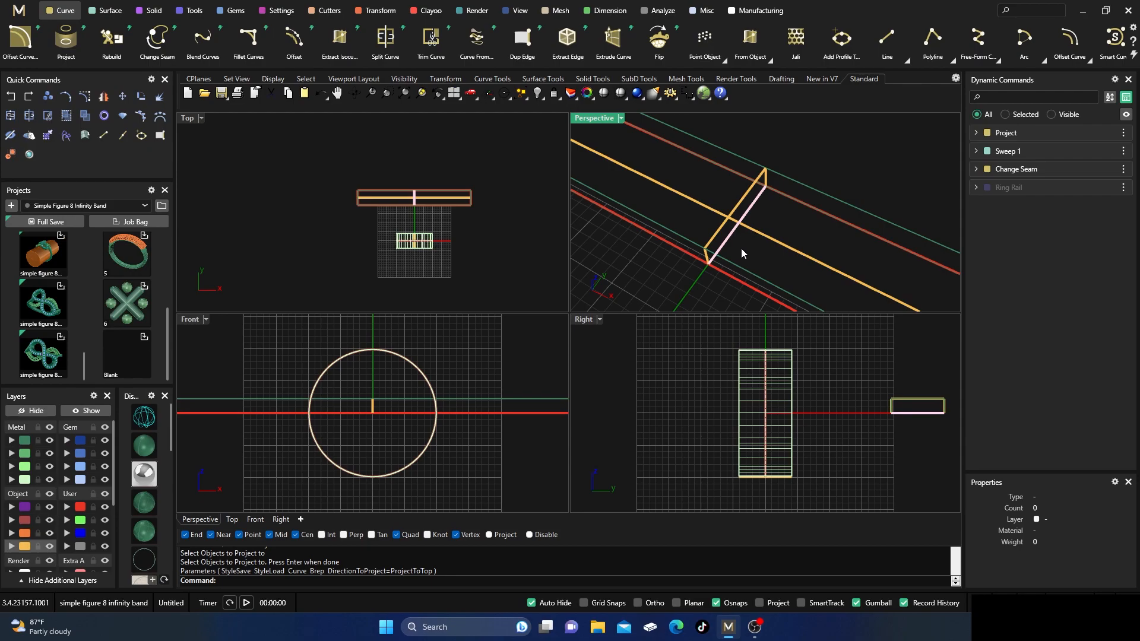
Maximize the Perspective view and examine the projected cross-section curve at the middle of the strip.
click(734, 235)
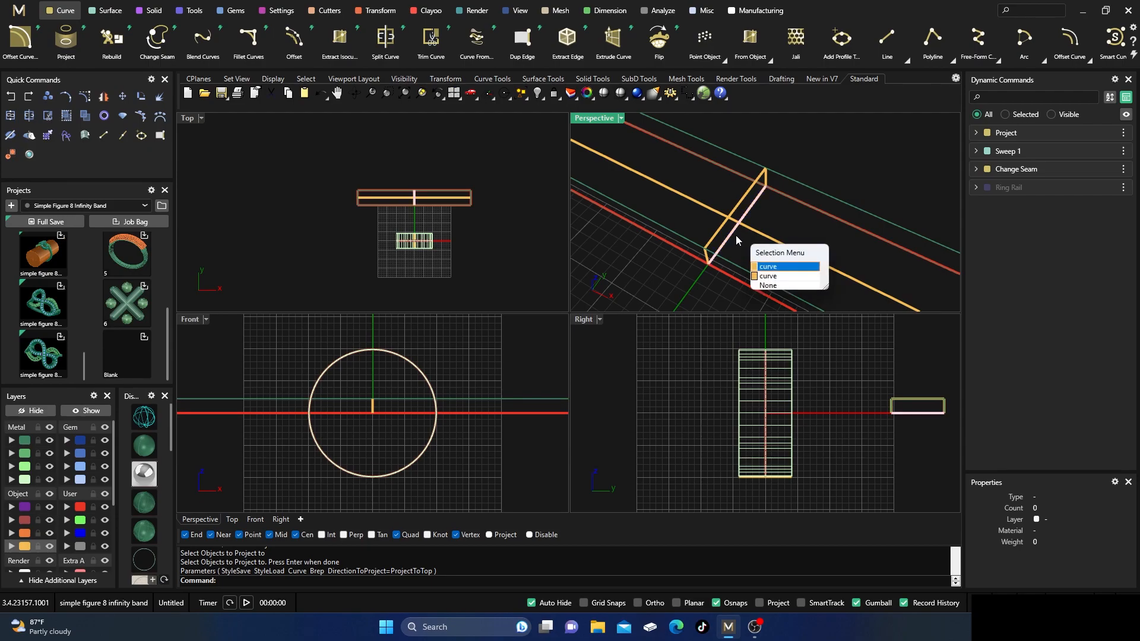
click(782, 144)
double_click(612, 120)
right_drag(567, 242, 604, 271)
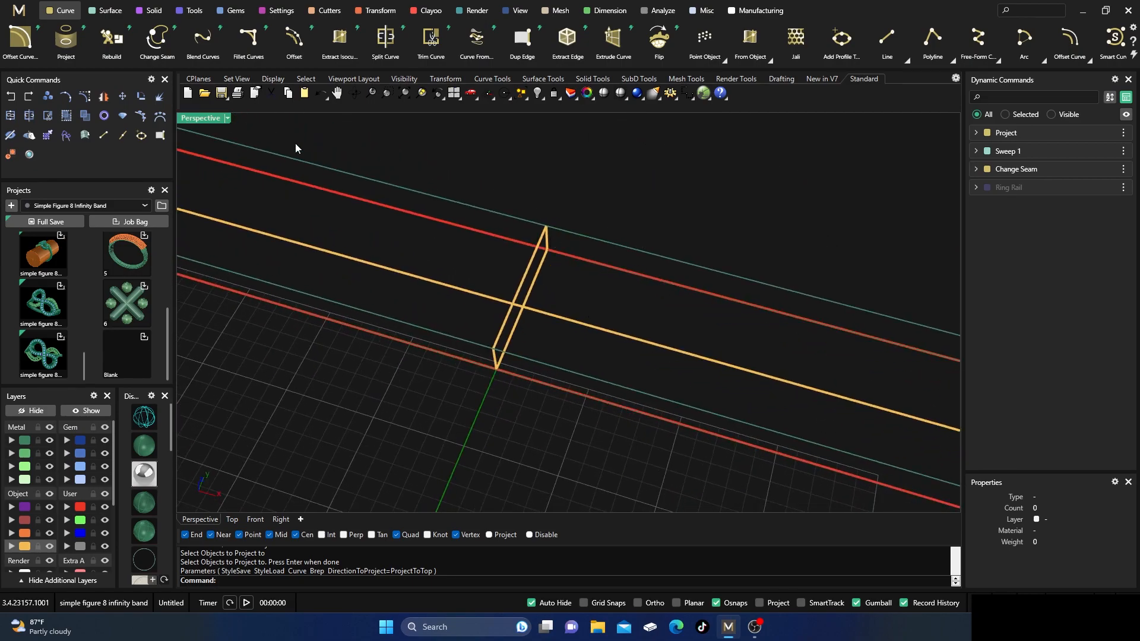
In the four-view layout, draw a centre-based rectangle about 8.8 mm long on the strip's top face, centred on the projected cross-section curve.
double_click(206, 117)
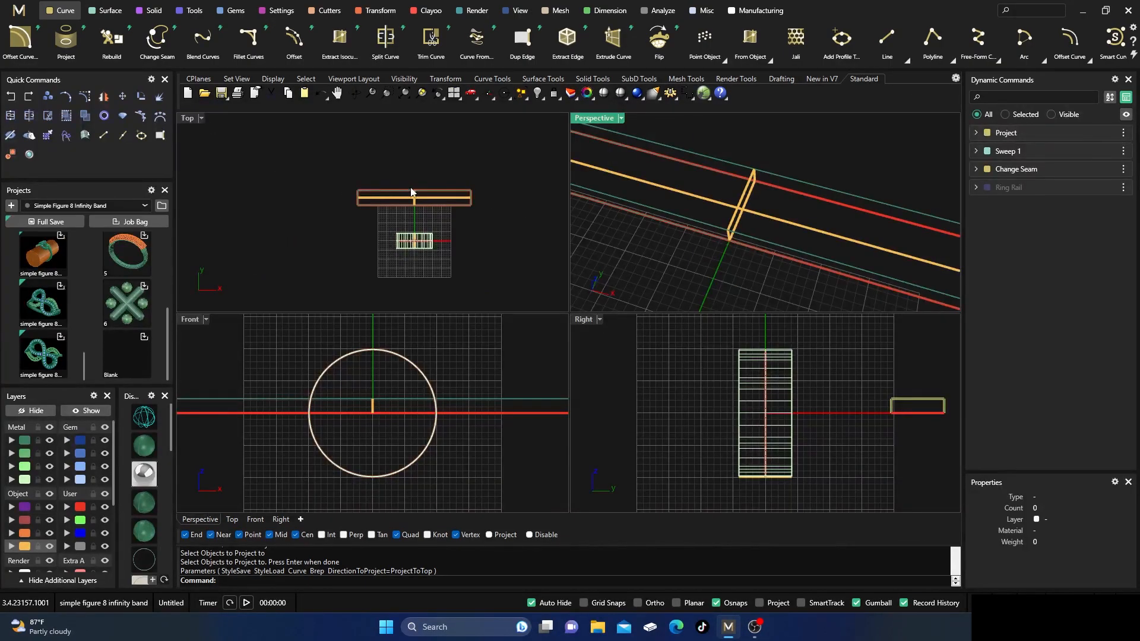
scroll(410, 191, up, 3)
right_drag(714, 173, 699, 140)
scroll(884, 39, down, 6)
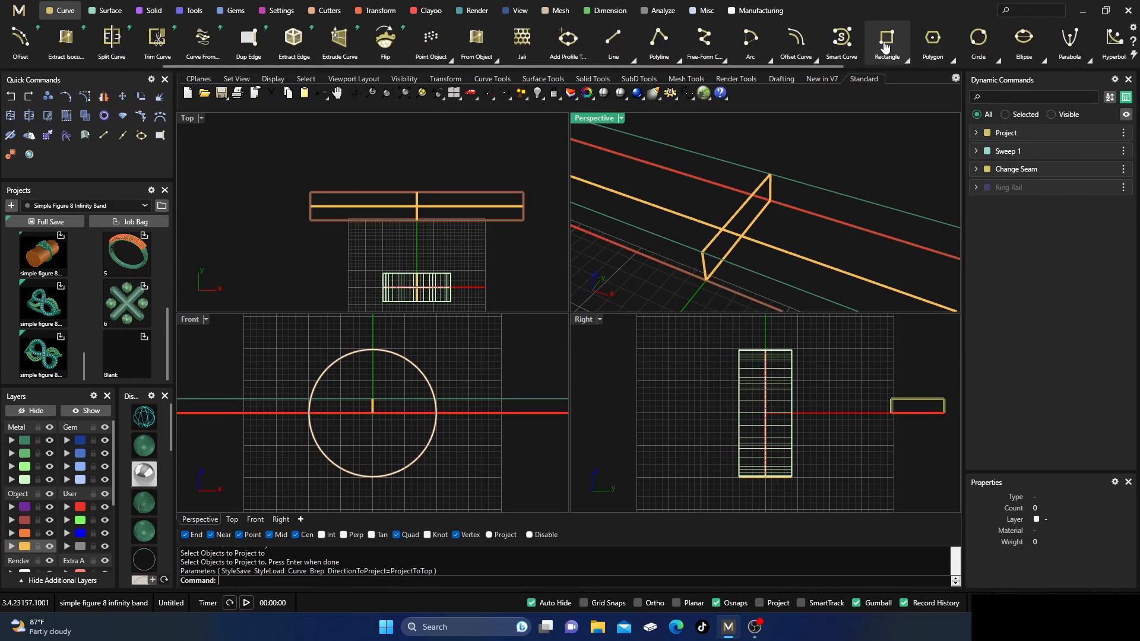
click(905, 59)
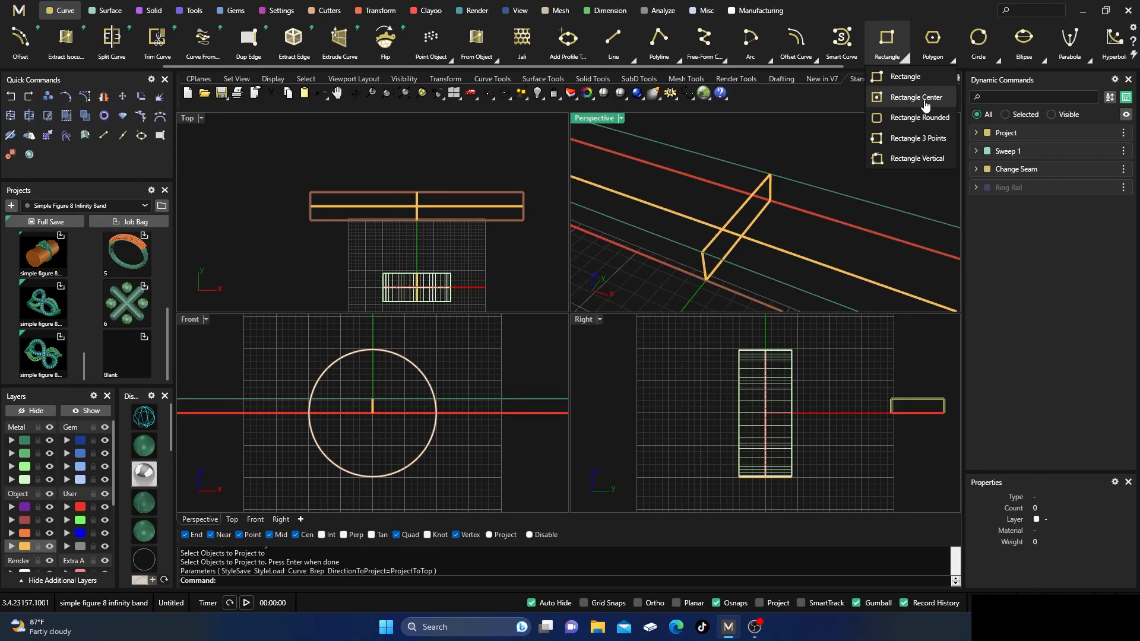
click(887, 40)
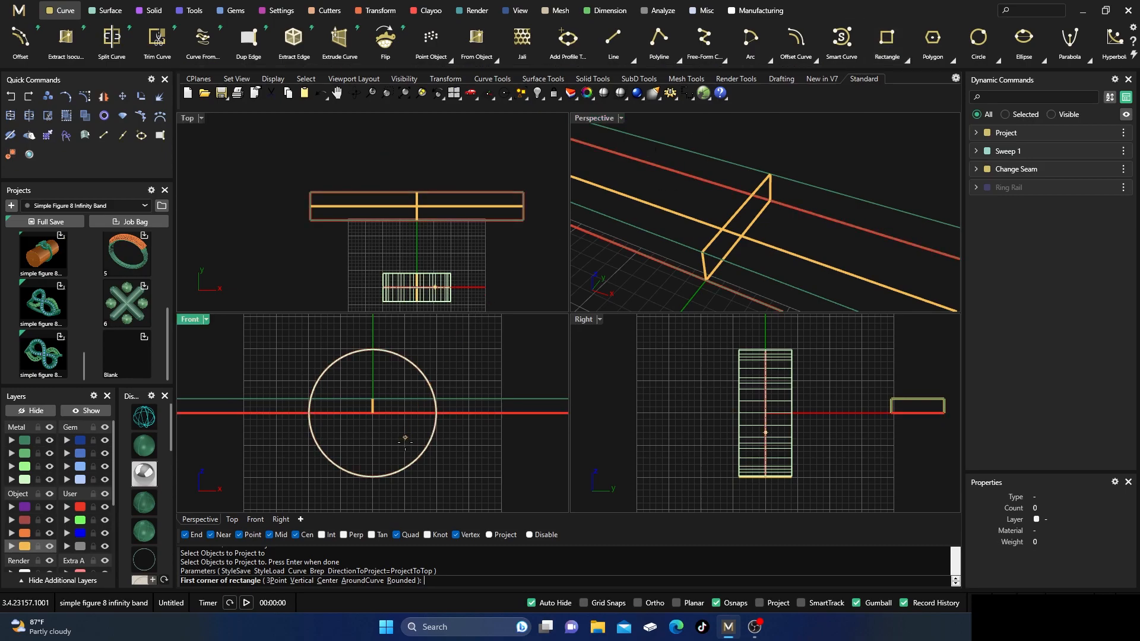
click(328, 582)
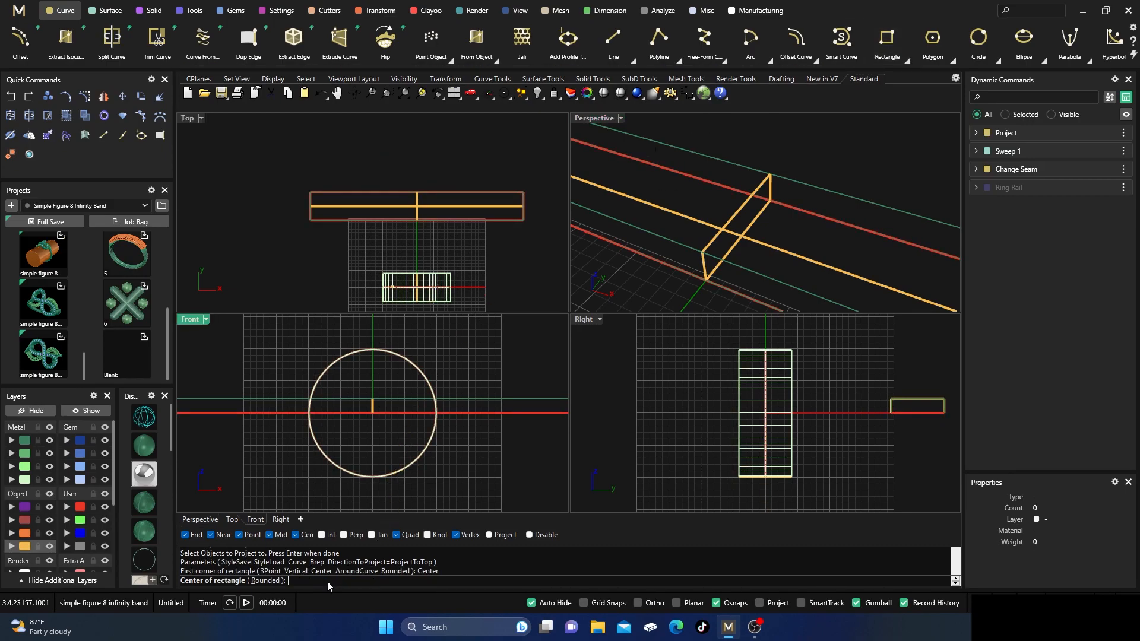
click(738, 212)
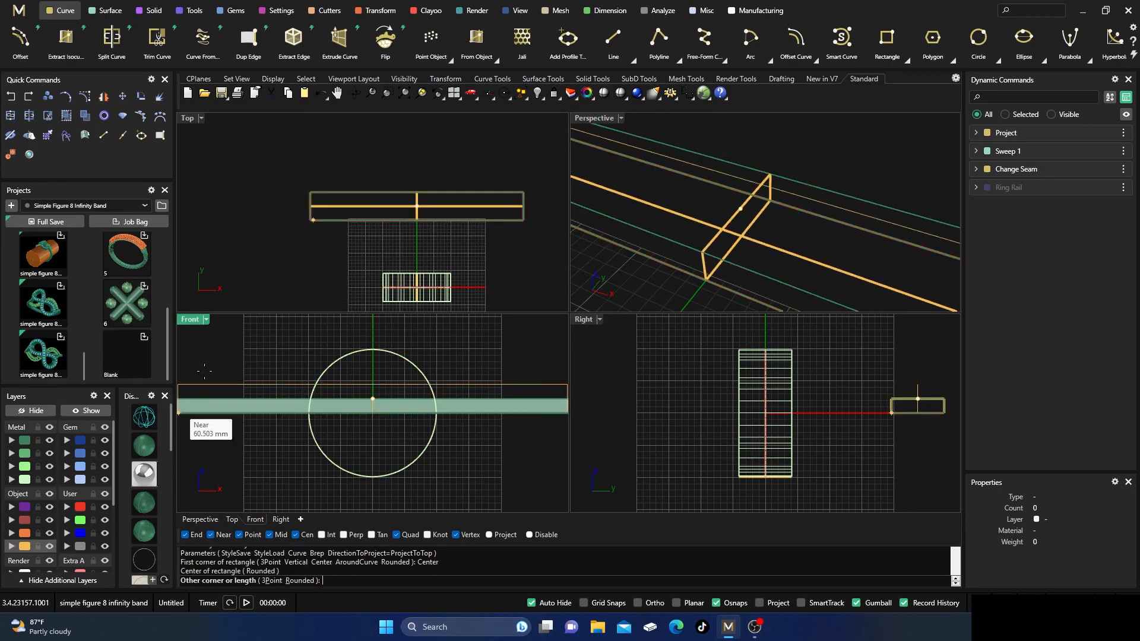
scroll(435, 208, up, 8)
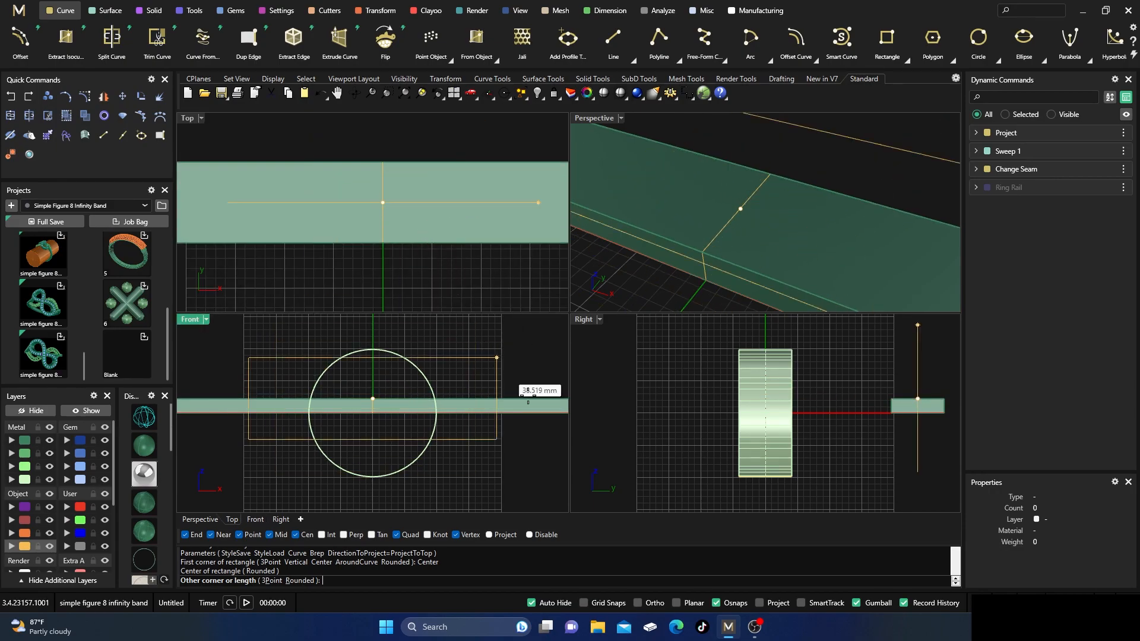
click(716, 603)
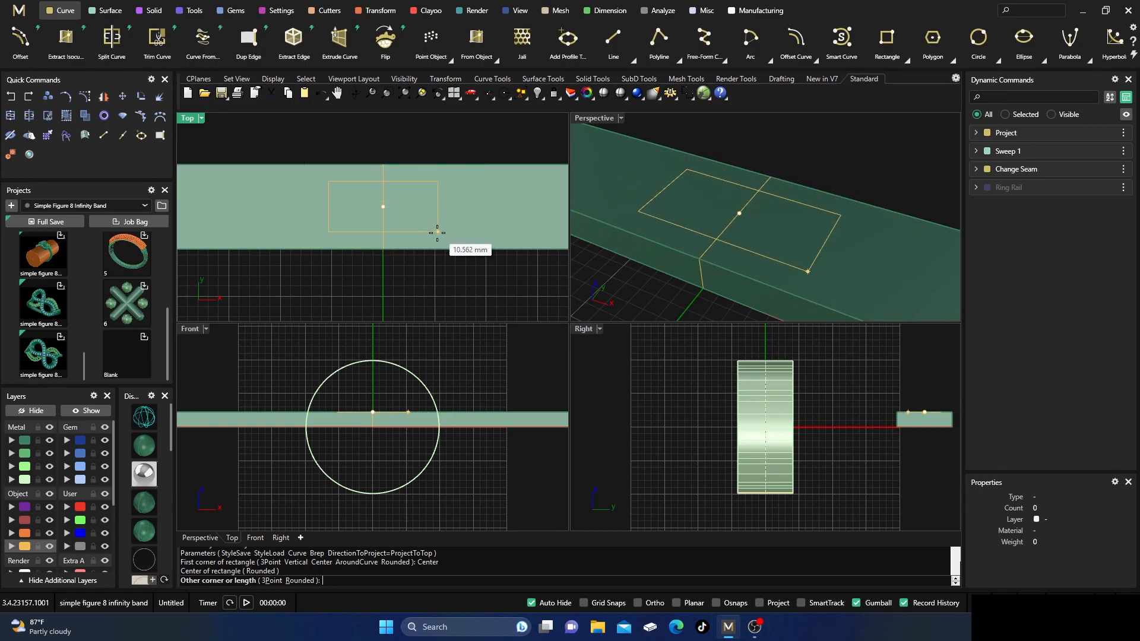
scroll(441, 241, up, 1)
scroll(441, 240, up, 1)
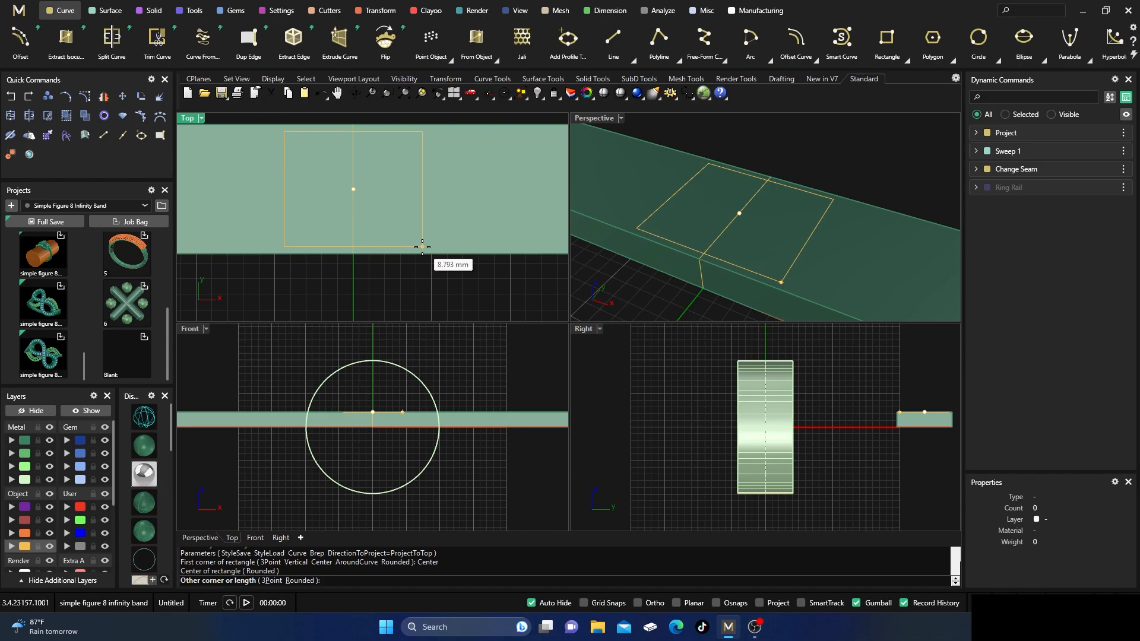
click(422, 246)
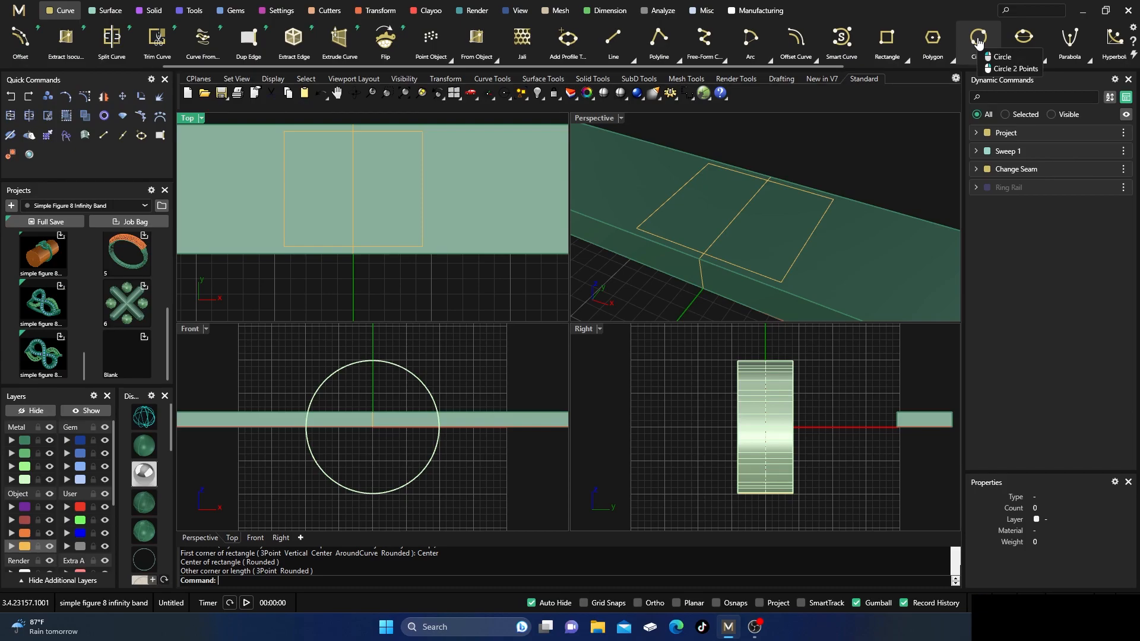
Draw a 2 mm diameter circle around the rectangle curve at the midpoint of one of its edges running across the strip.
click(997, 62)
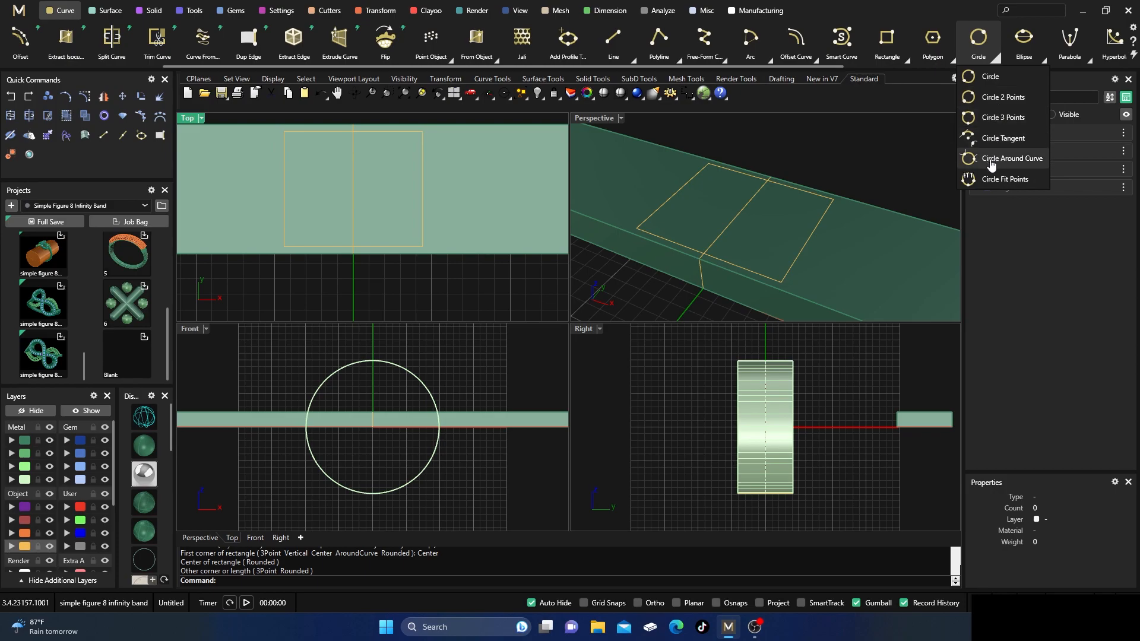
click(974, 41)
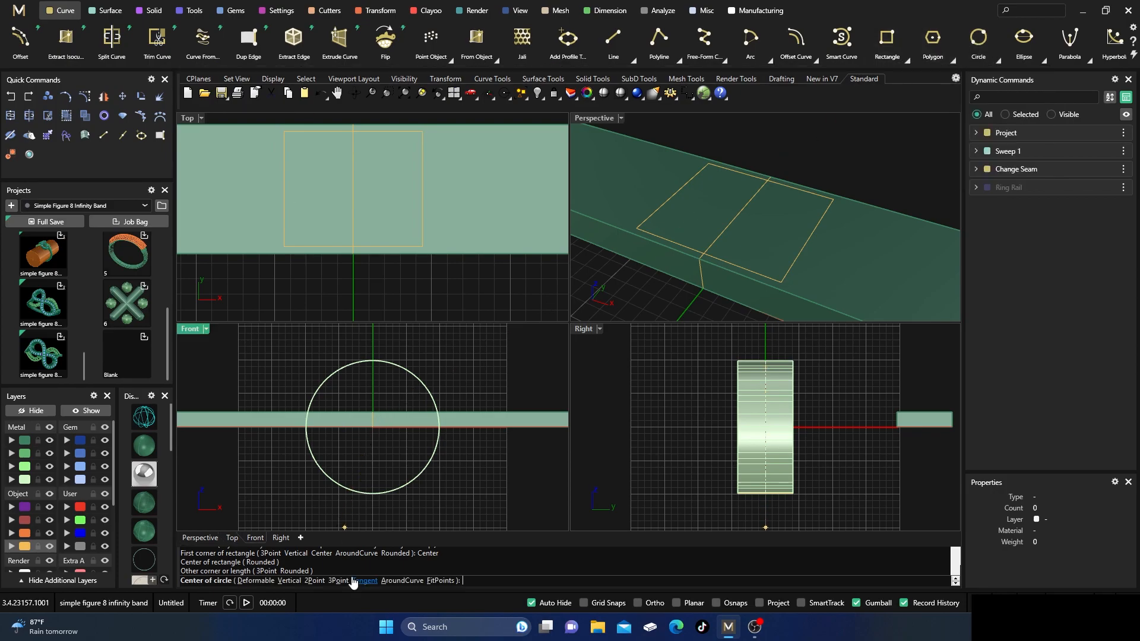
click(404, 581)
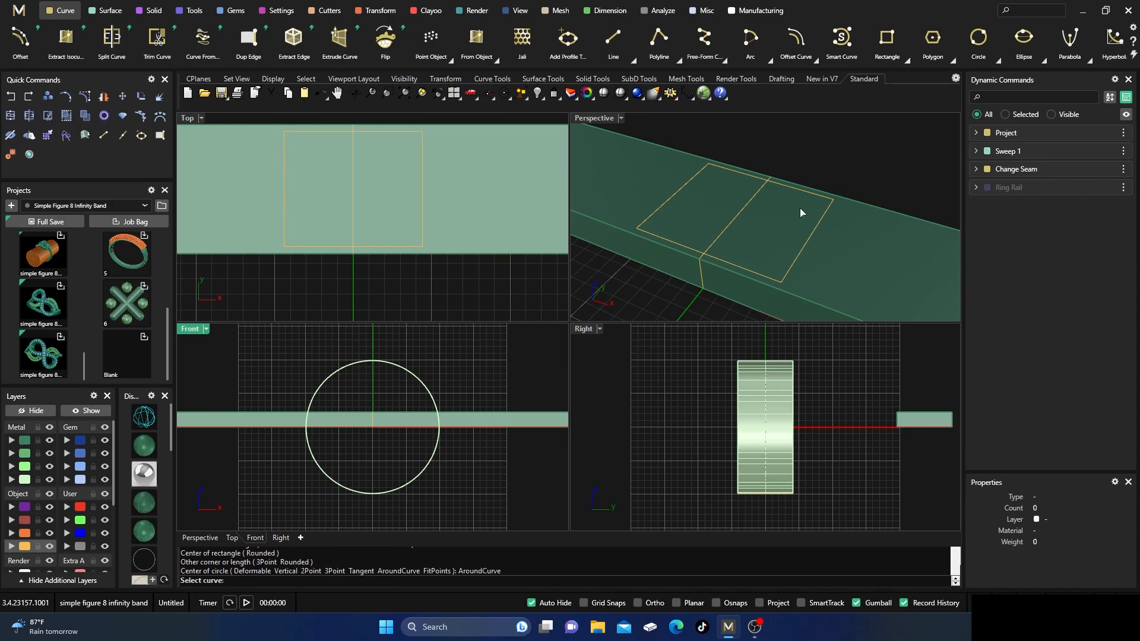
click(806, 243)
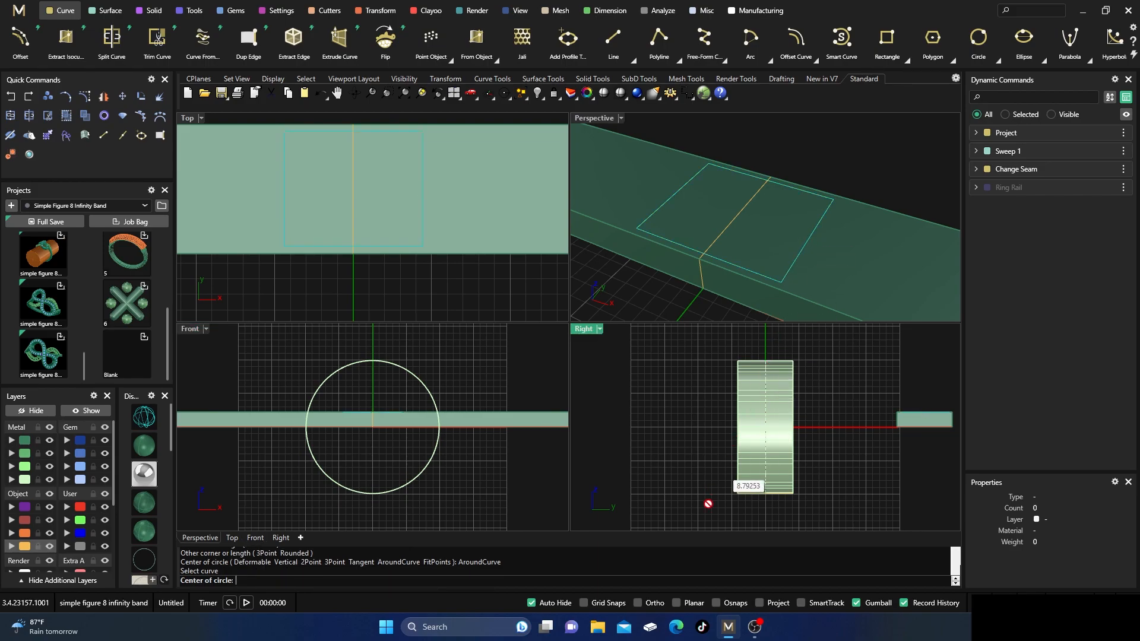
click(717, 603)
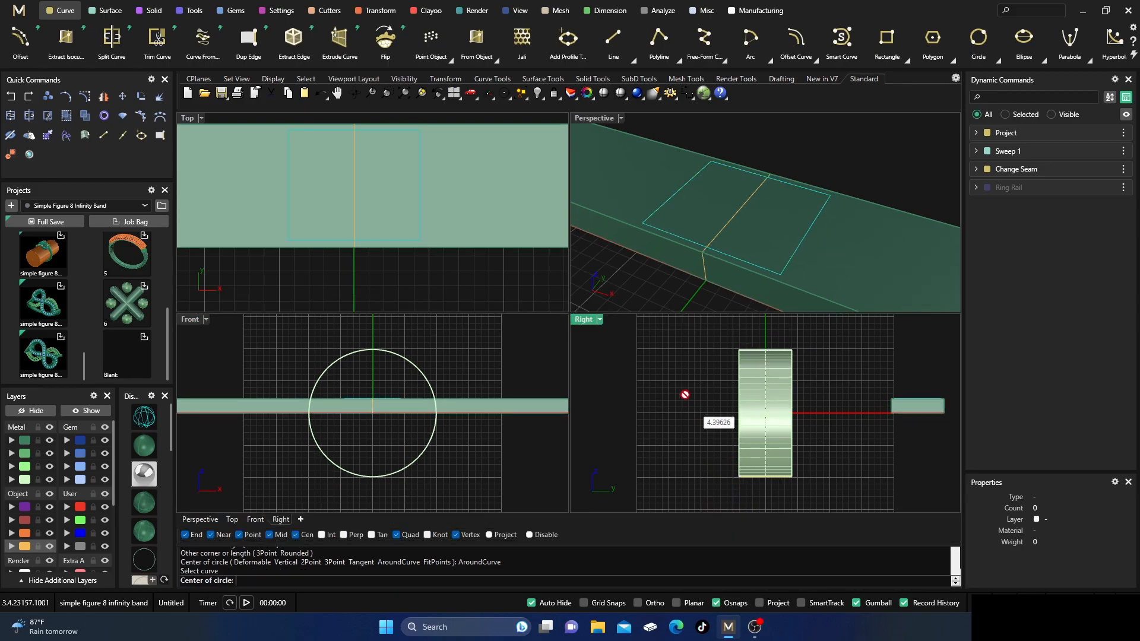
click(808, 231)
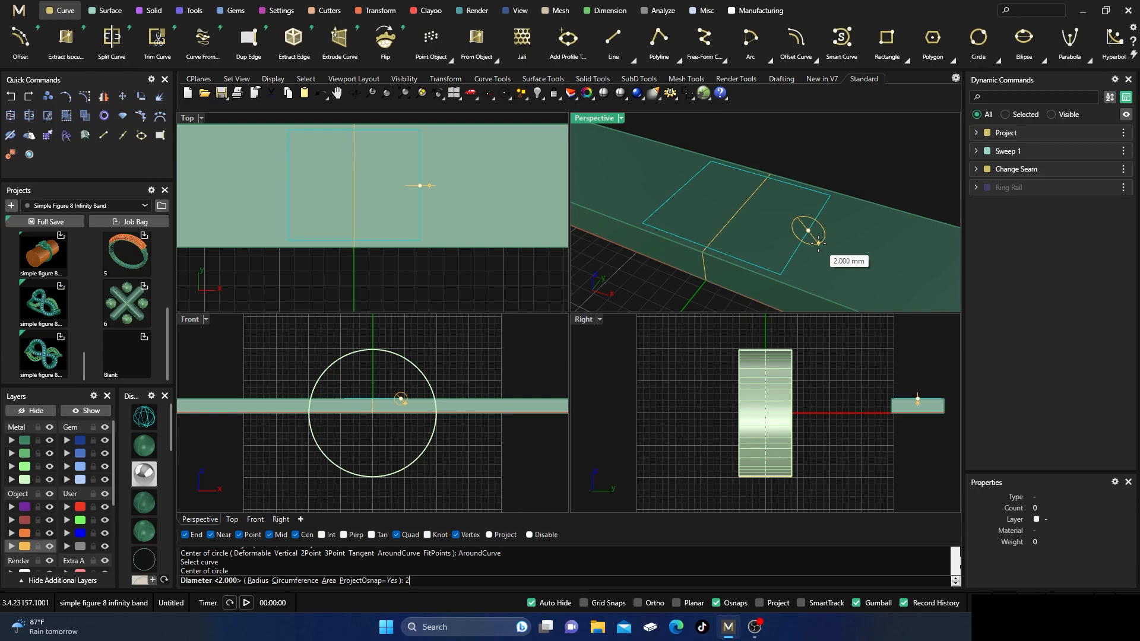
text(2)
key(Return)
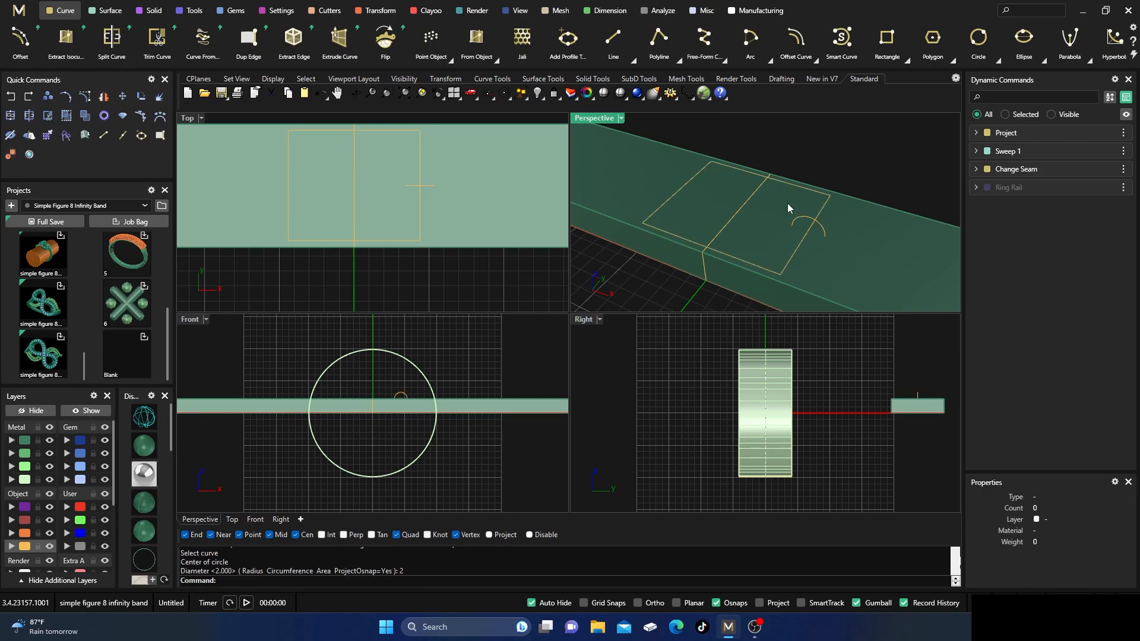
Add a second circle around the rectangle curve at the midpoint of its far lengthwise edge, keeping the 2 mm diameter.
right_drag(760, 273, 795, 190)
key(Return)
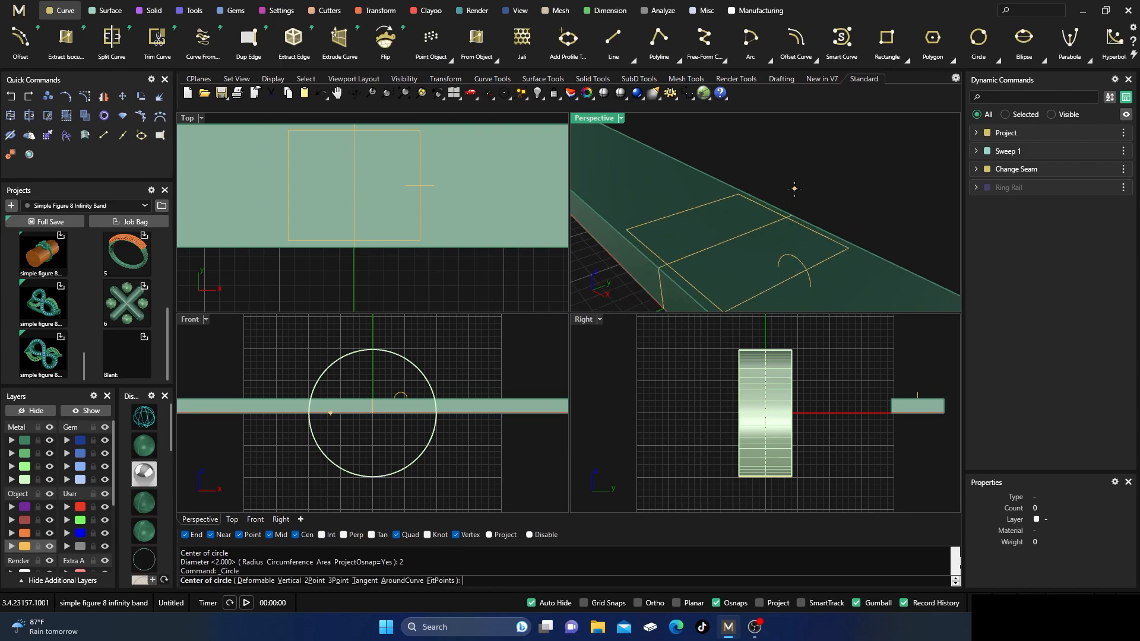
click(401, 581)
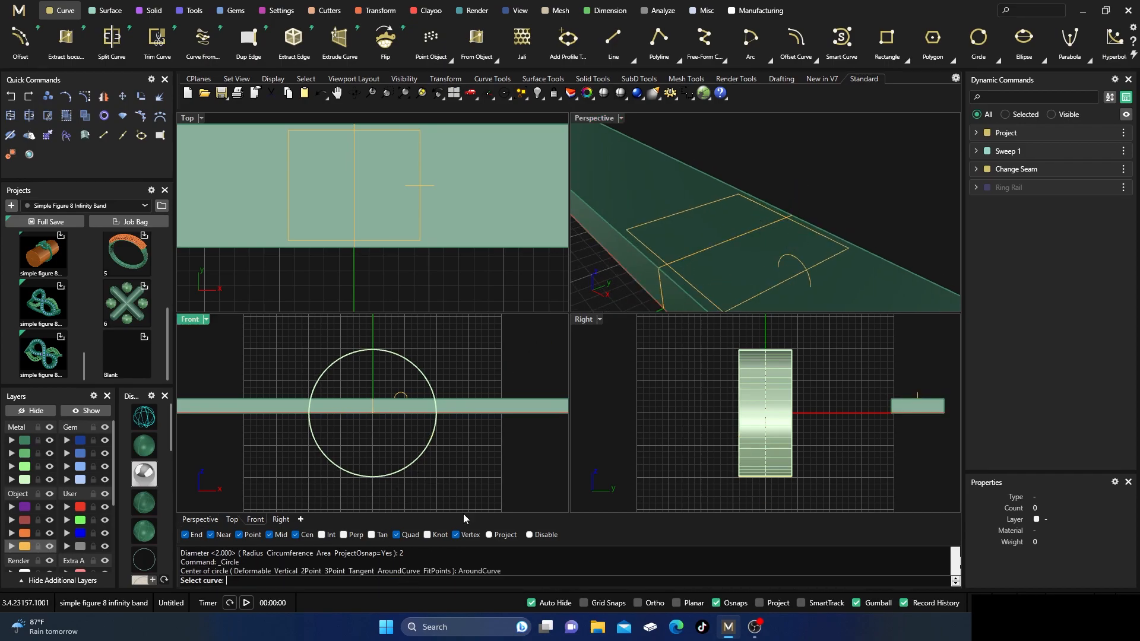
click(795, 226)
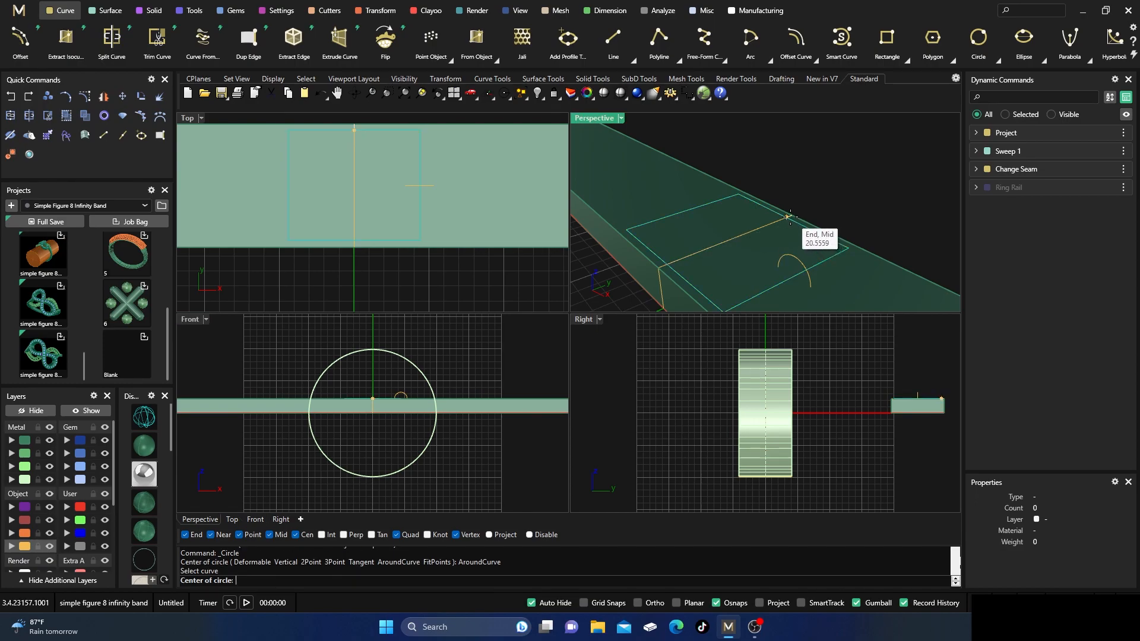
click(788, 217)
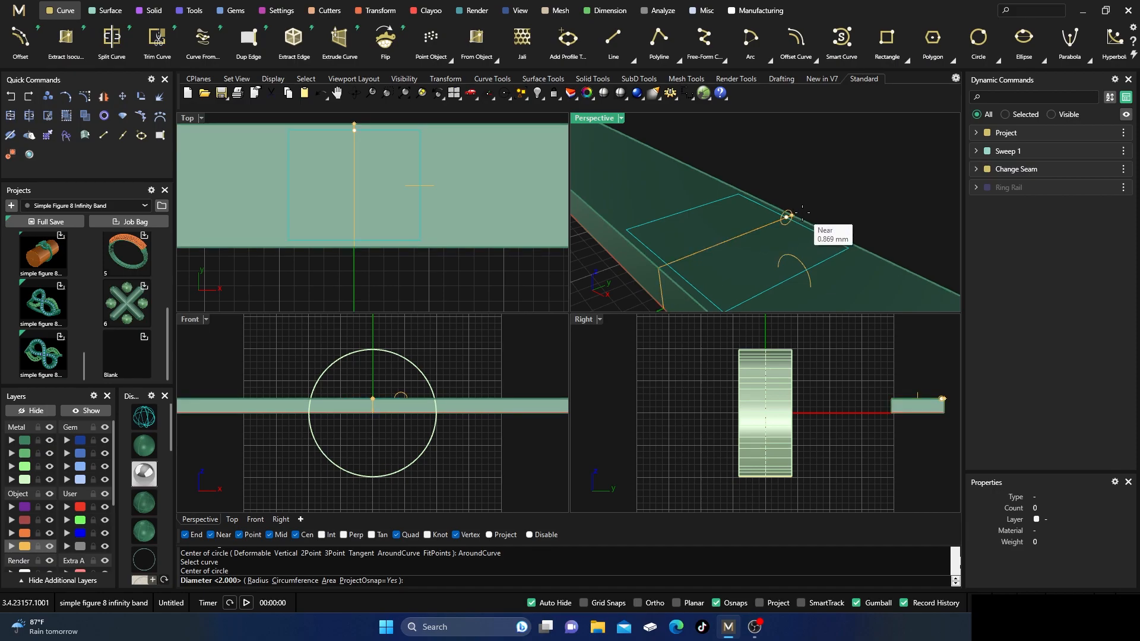
key(Return)
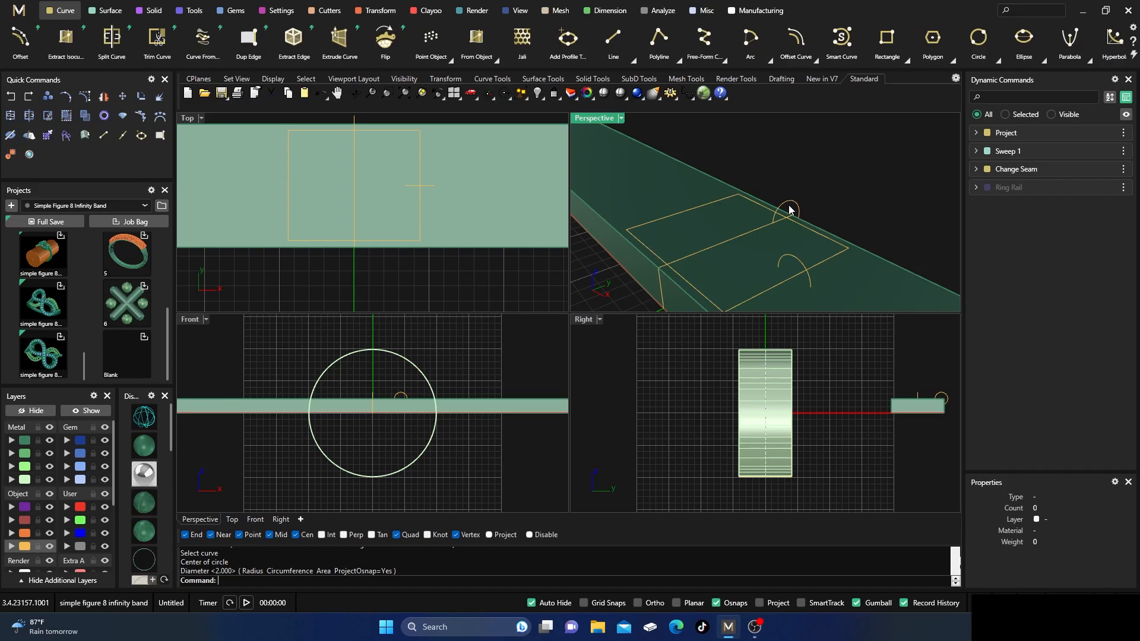
Rotate-copy both circles by -180 degrees about the rectangle's centre onto the opposite edges, with Copy=Yes, and deselect them.
click(789, 210)
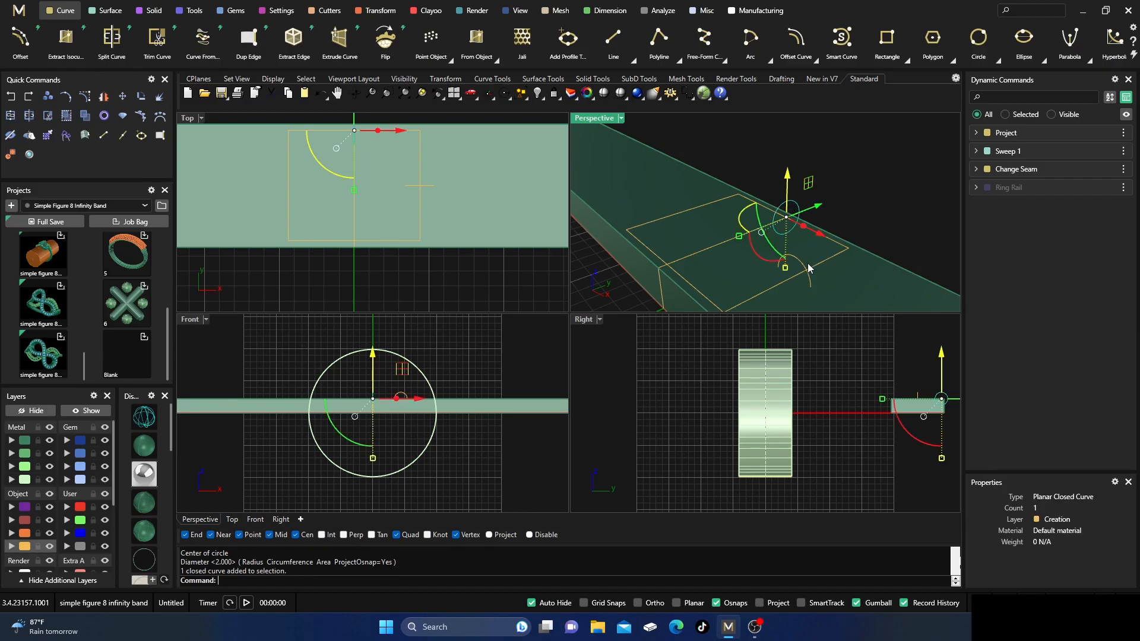
shift+click(780, 258)
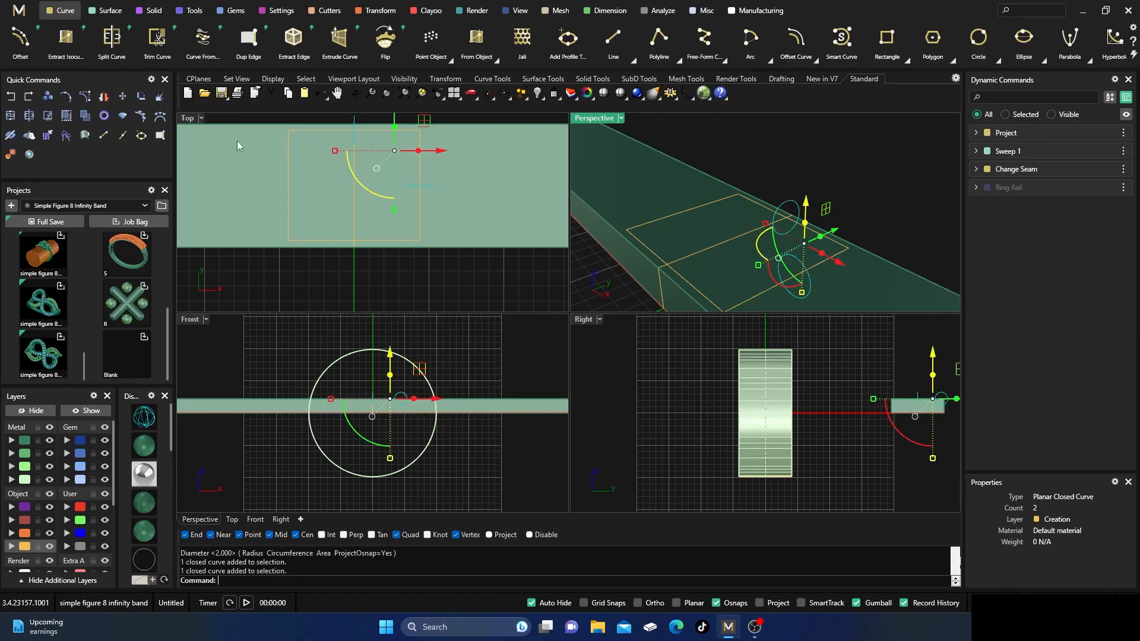
click(141, 98)
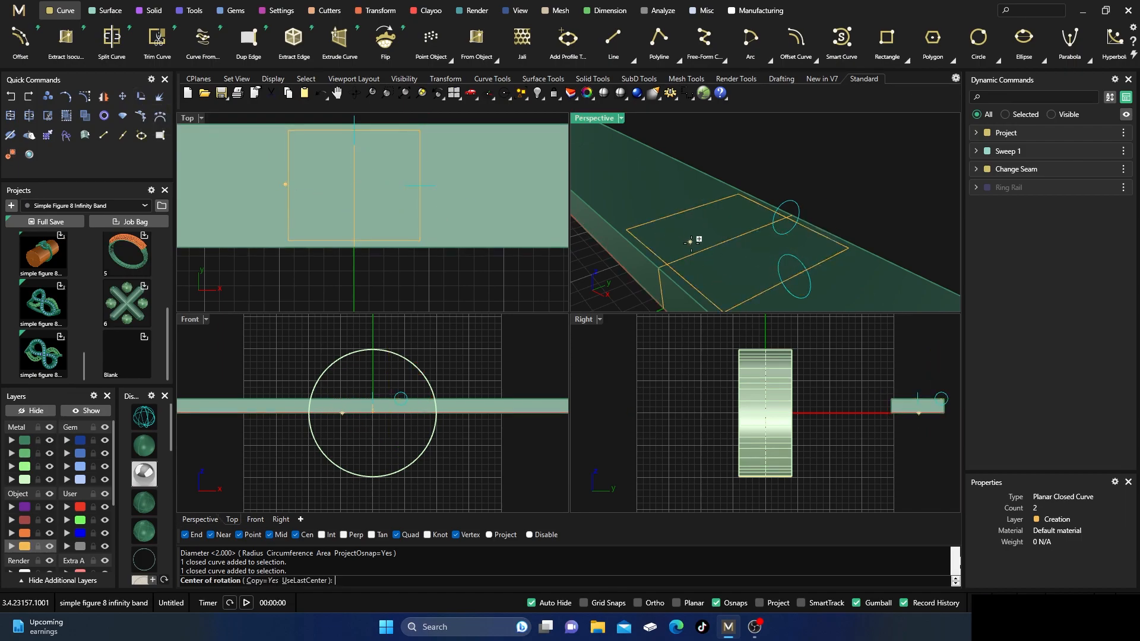
click(735, 237)
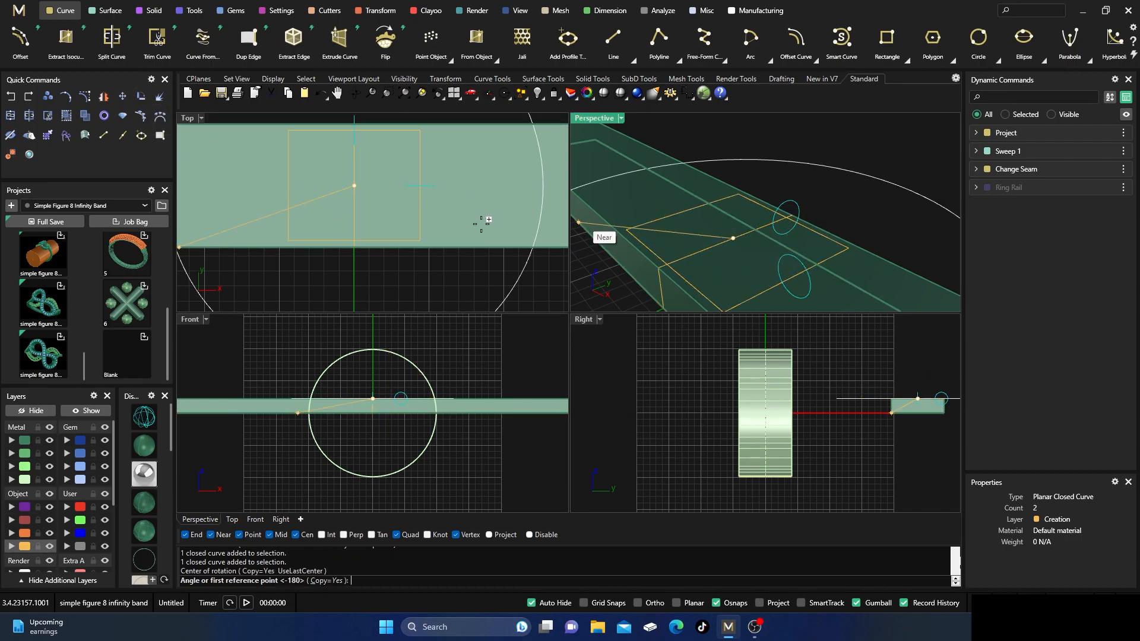
scroll(450, 255, down, 3)
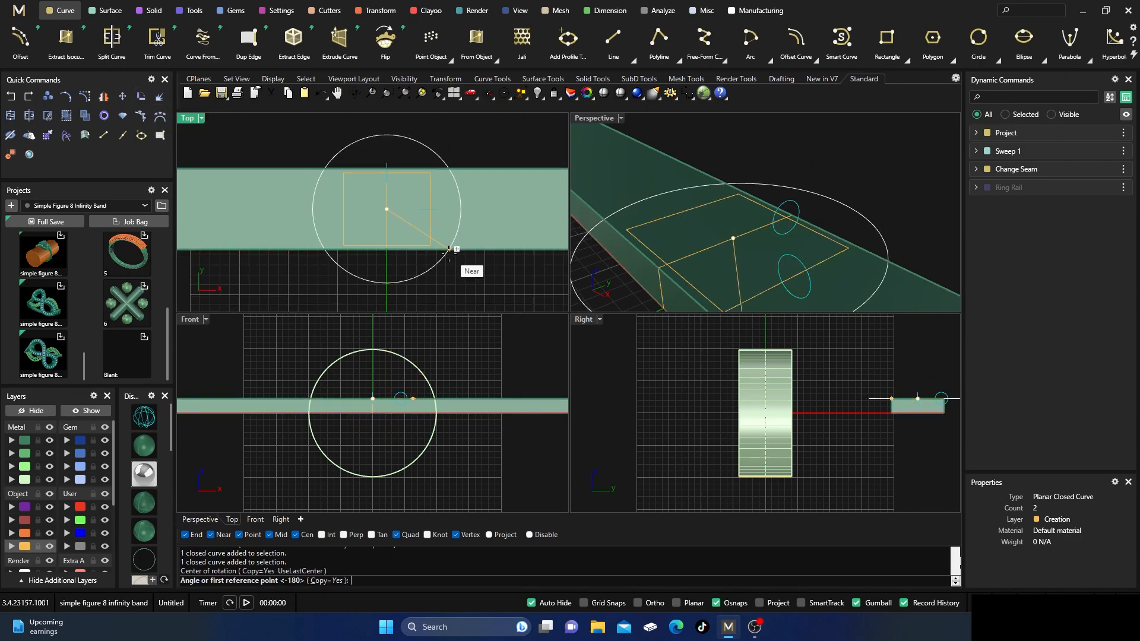
click(387, 133)
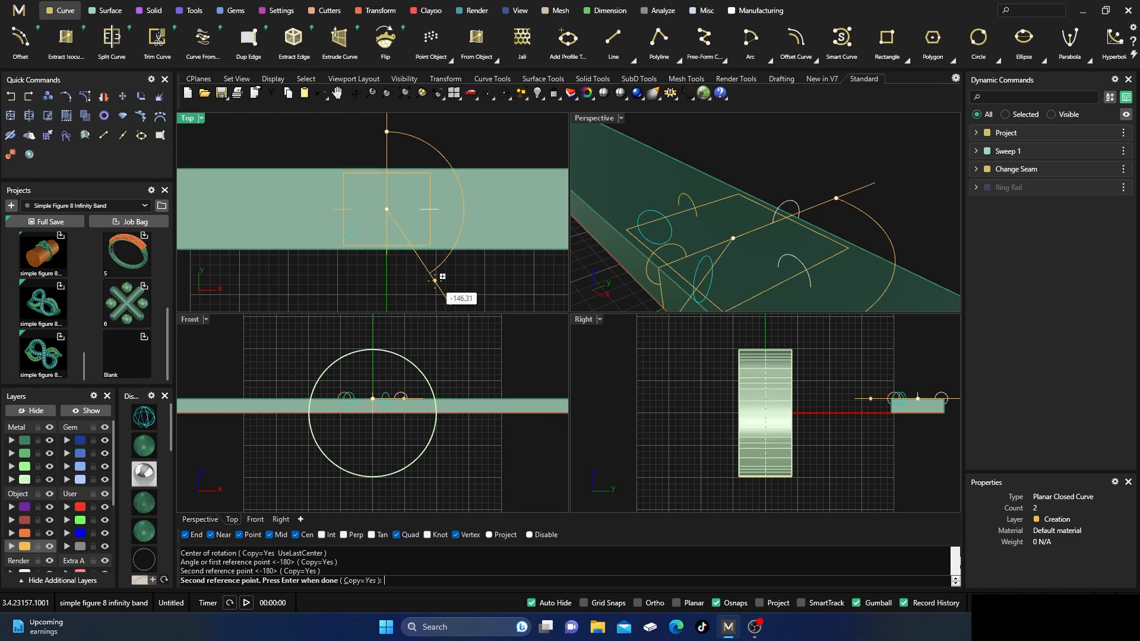
key(Return)
double_click(595, 118)
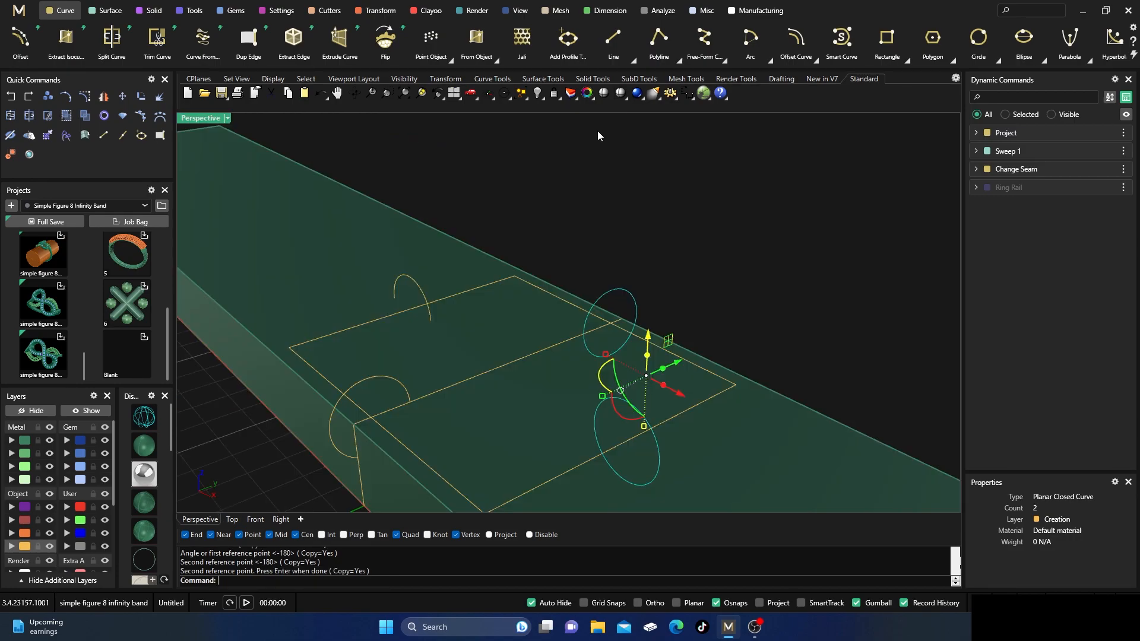
scroll(606, 192, down, 2)
right_drag(615, 200, 631, 205)
click(631, 204)
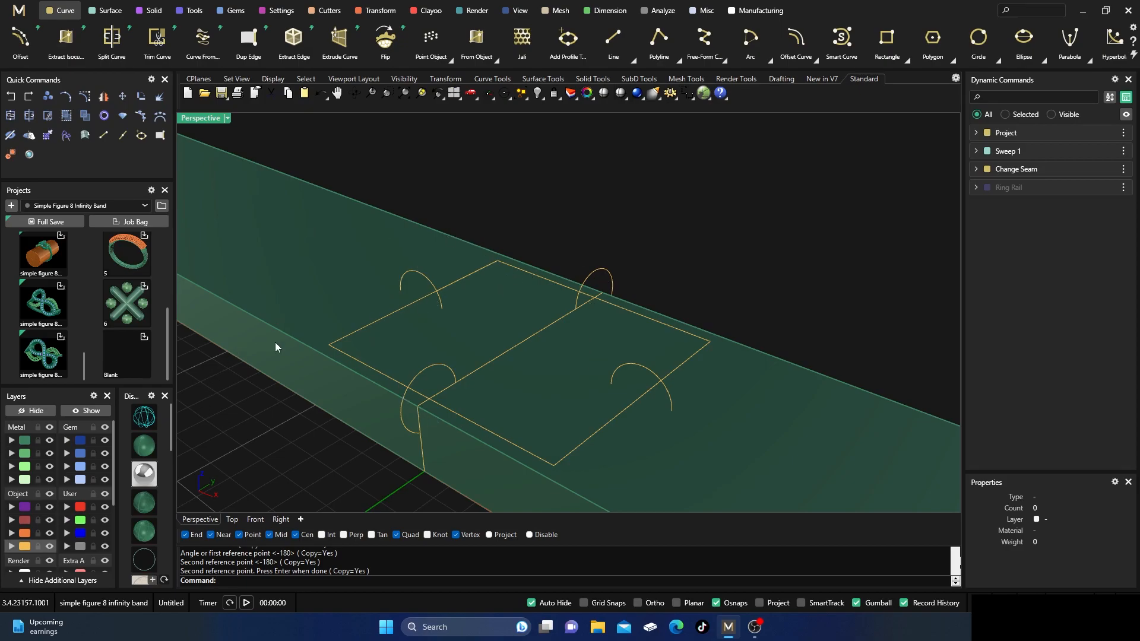
In the Right view, draw a horizontal line about 2.8 mm long from the top of the circle nearest the ring band, outward from the strip.
click(281, 520)
right_drag(710, 281, 460, 327)
scroll(637, 351, up, 4)
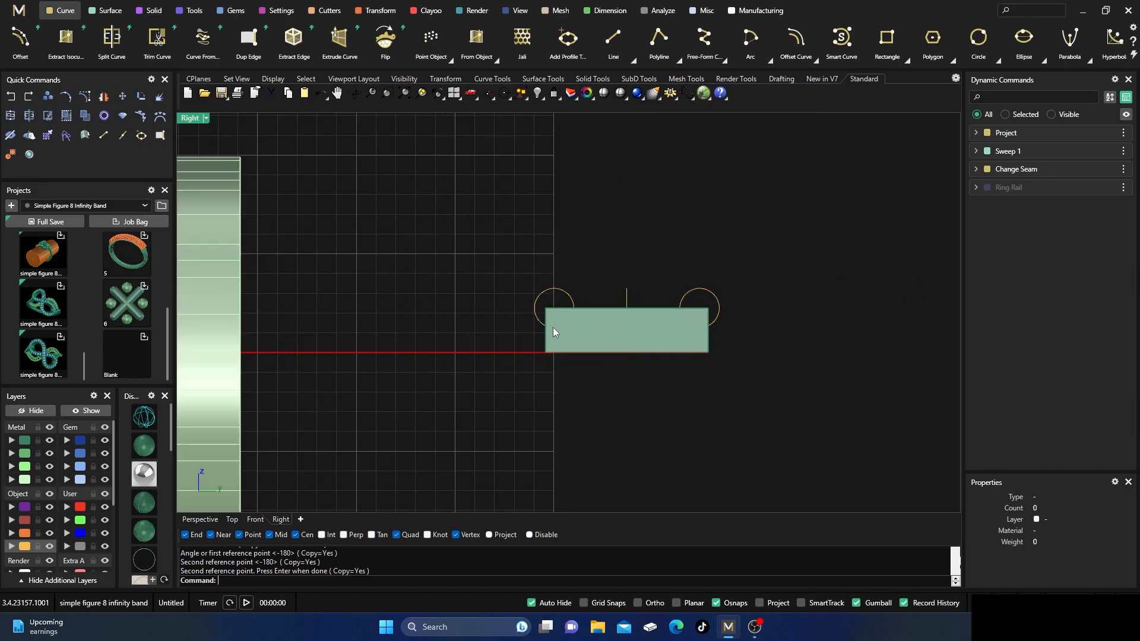
click(615, 56)
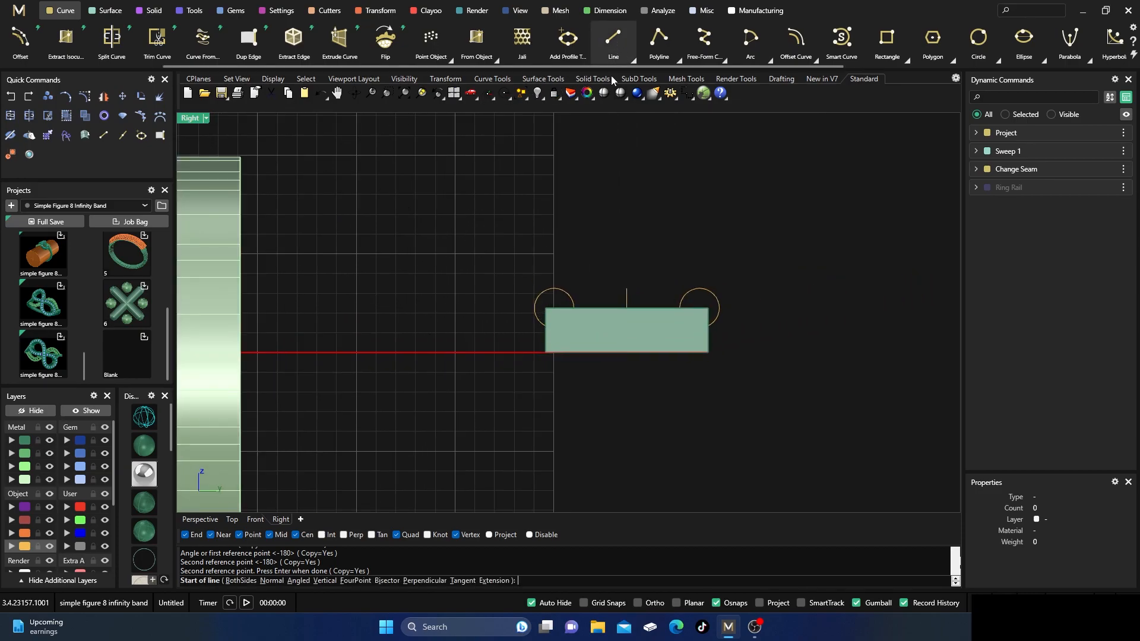
click(554, 289)
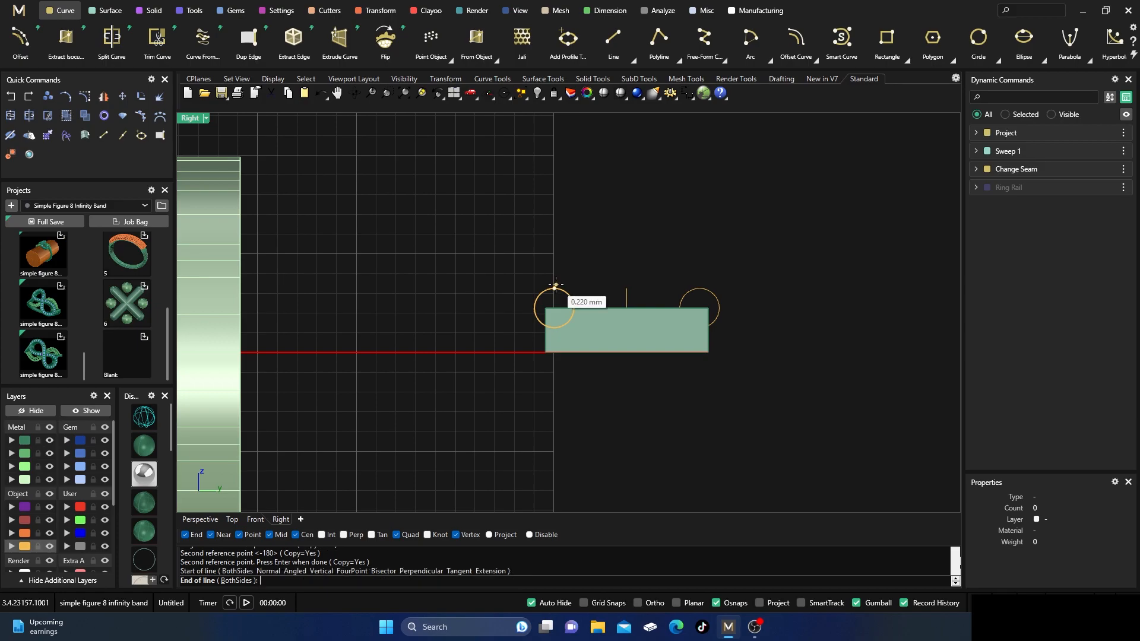
click(498, 290)
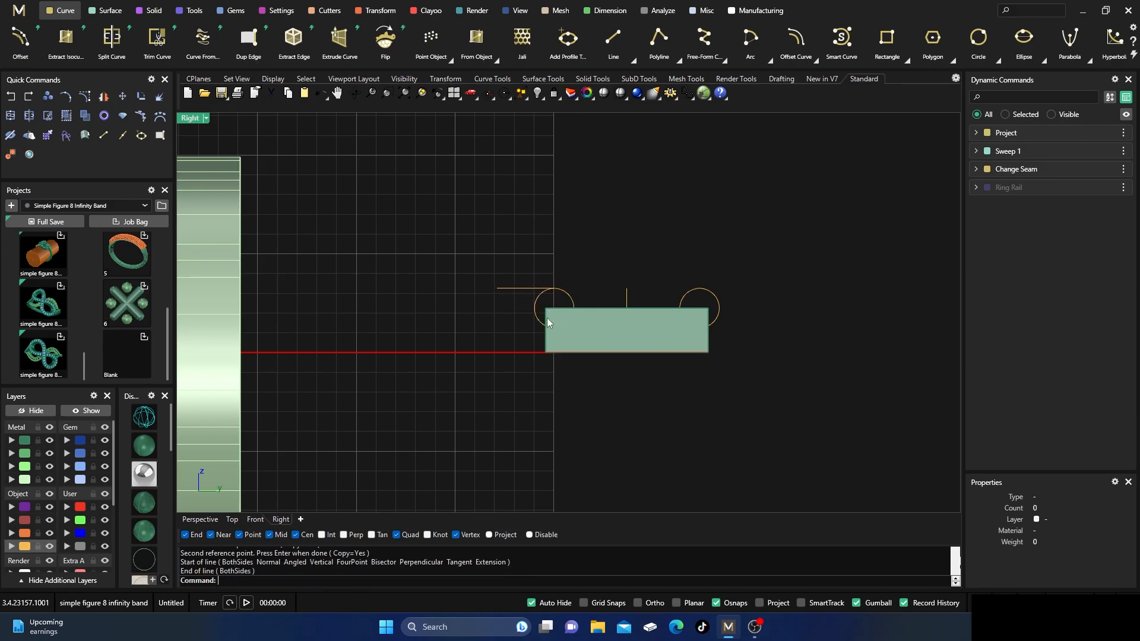
scroll(561, 331, up, 2)
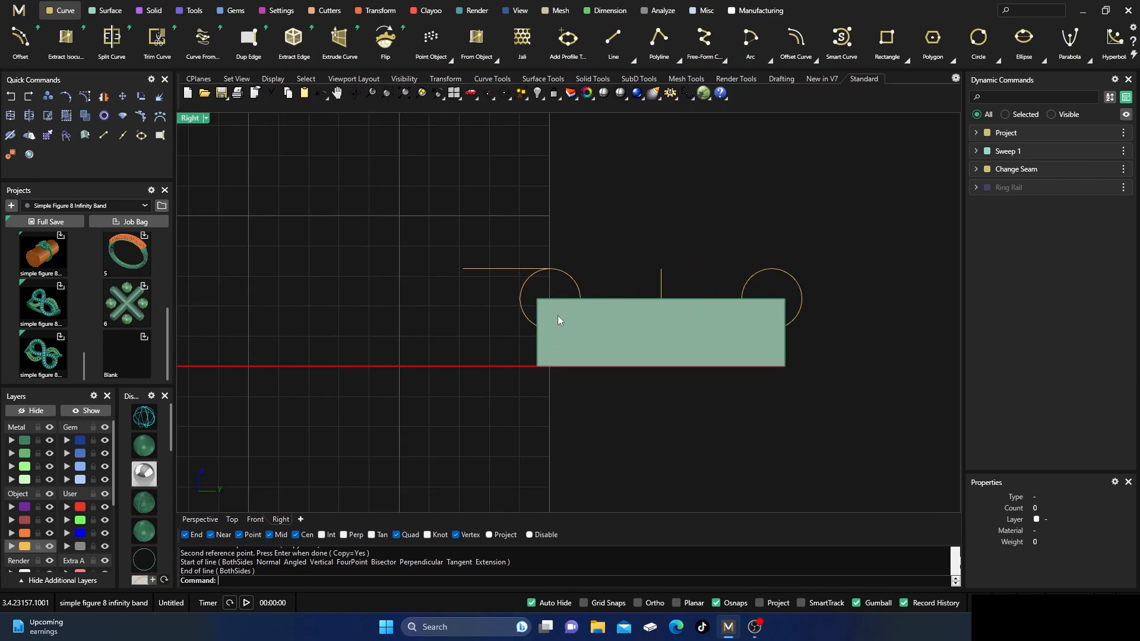
In wireframe display, draw a horizontal line from the bottom of the circle nearest the ring band, extending outward past the strip.
click(146, 420)
key(Return)
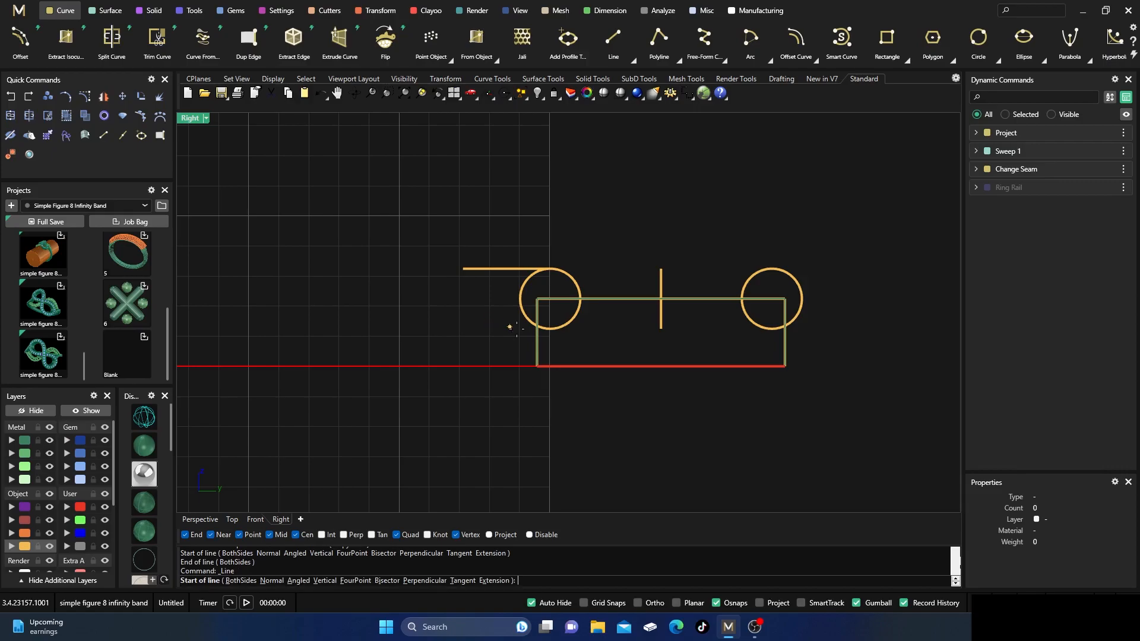
click(550, 328)
click(412, 328)
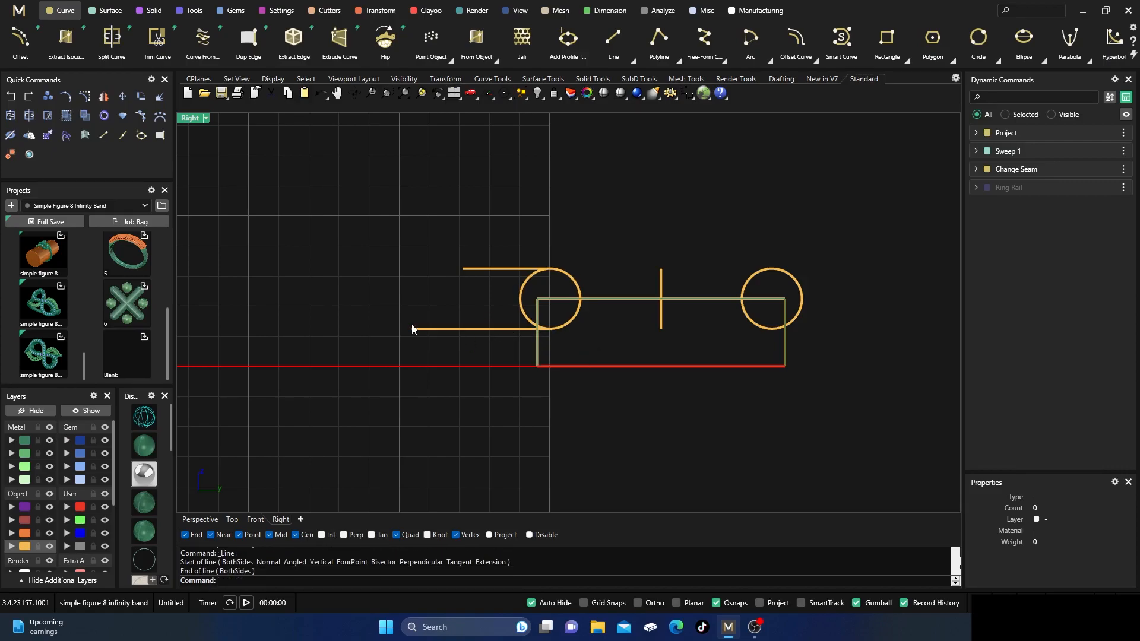
Draw horizontal lines outward from the top and bottom quadrant points of the circle on the strip's far side.
key(Return)
click(772, 269)
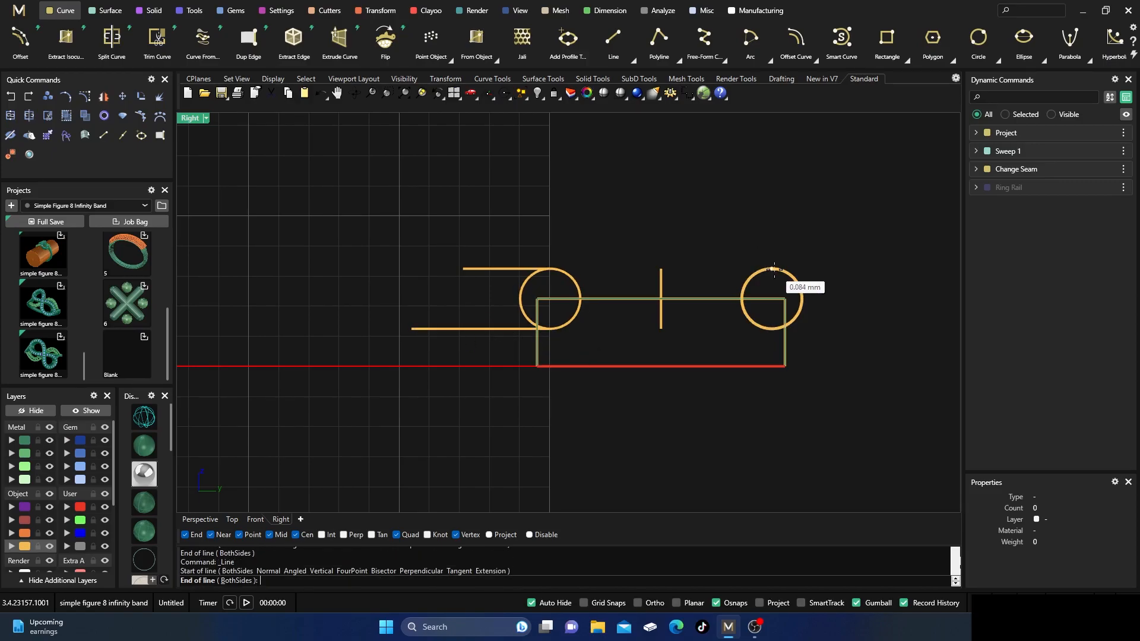
click(898, 268)
key(Return)
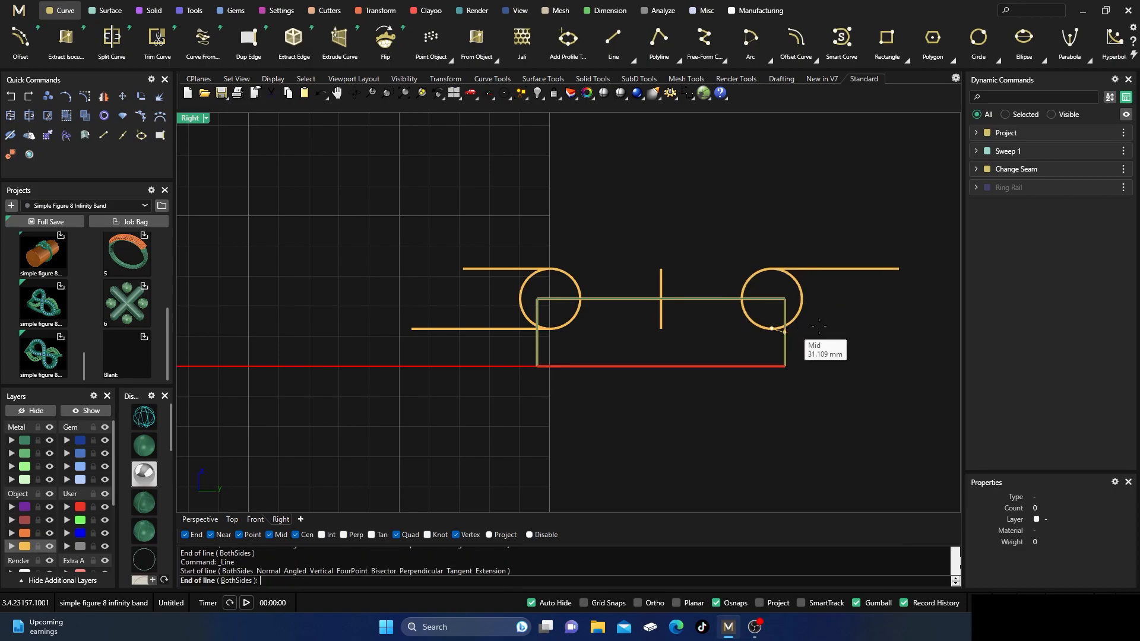
click(772, 328)
click(923, 328)
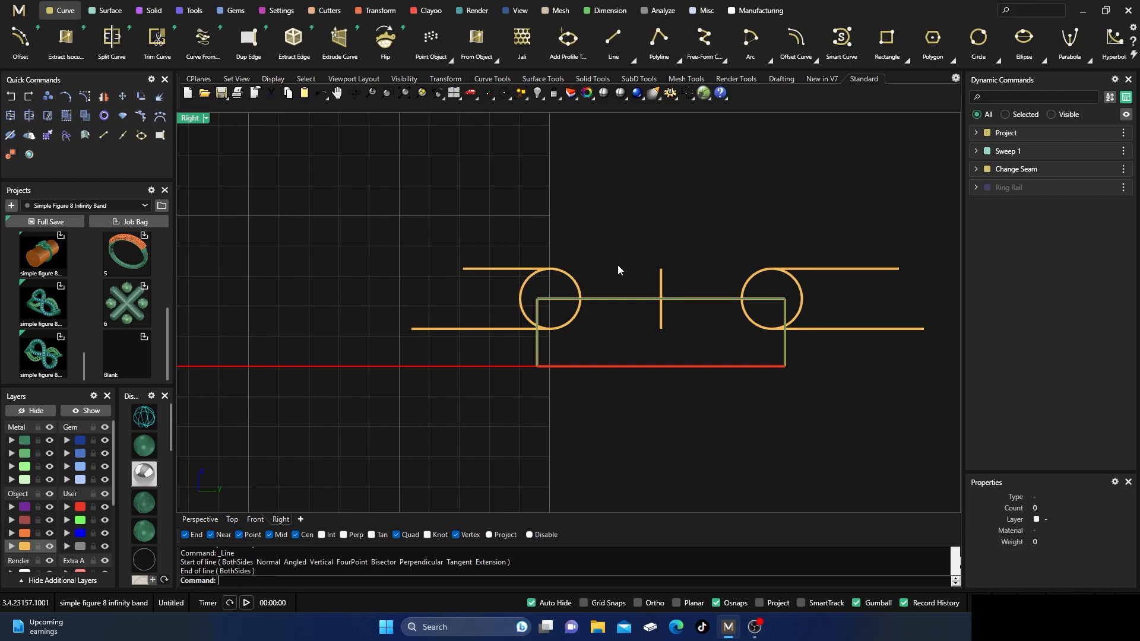
Draw a vertical line down from the outer end of each upper horizontal line, crossing past the lower line on both sides.
key(Return)
click(461, 269)
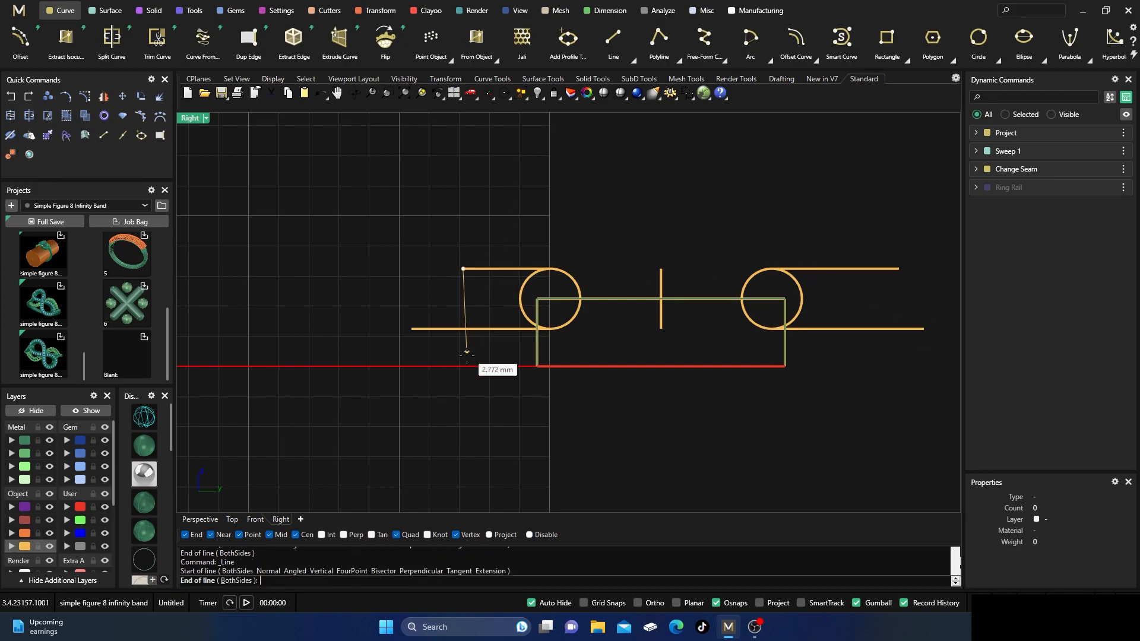
click(463, 357)
key(Return)
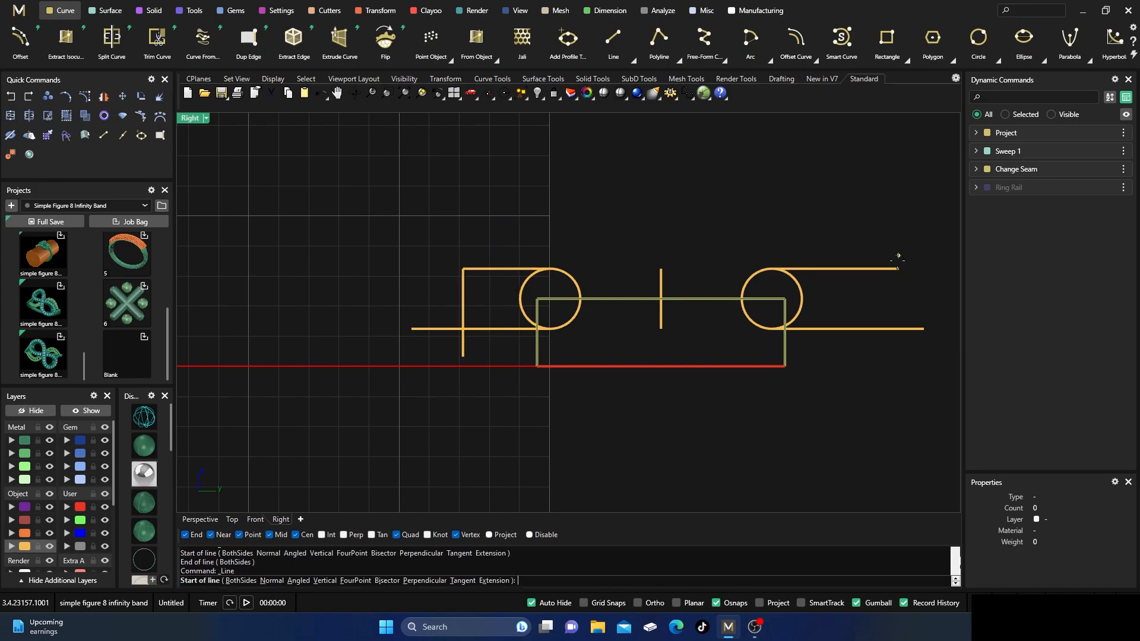
click(900, 269)
click(899, 364)
Trim the far-side curves, removing the circle's outer half and the overhanging line ends to leave a round-ended outline.
drag(927, 370, 798, 235)
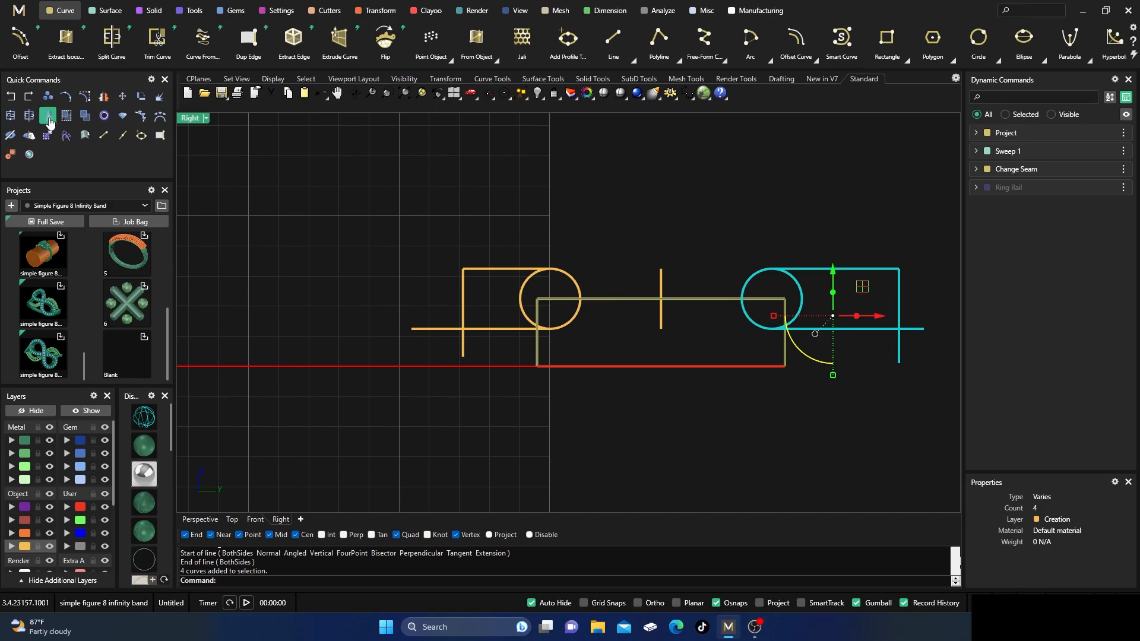
click(802, 291)
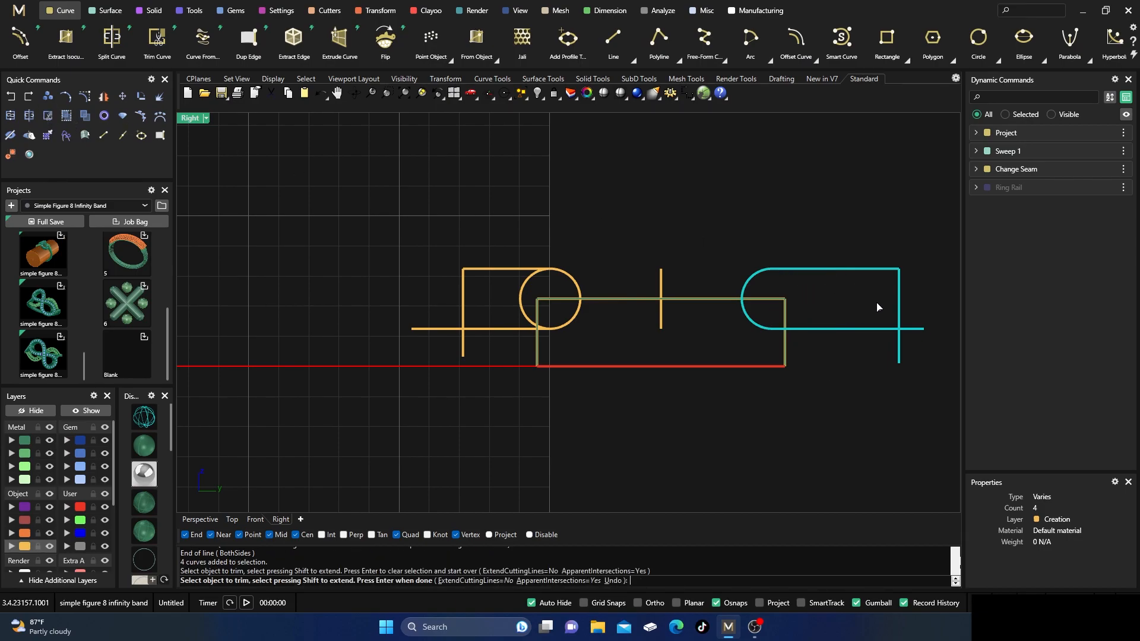
click(913, 333)
click(899, 351)
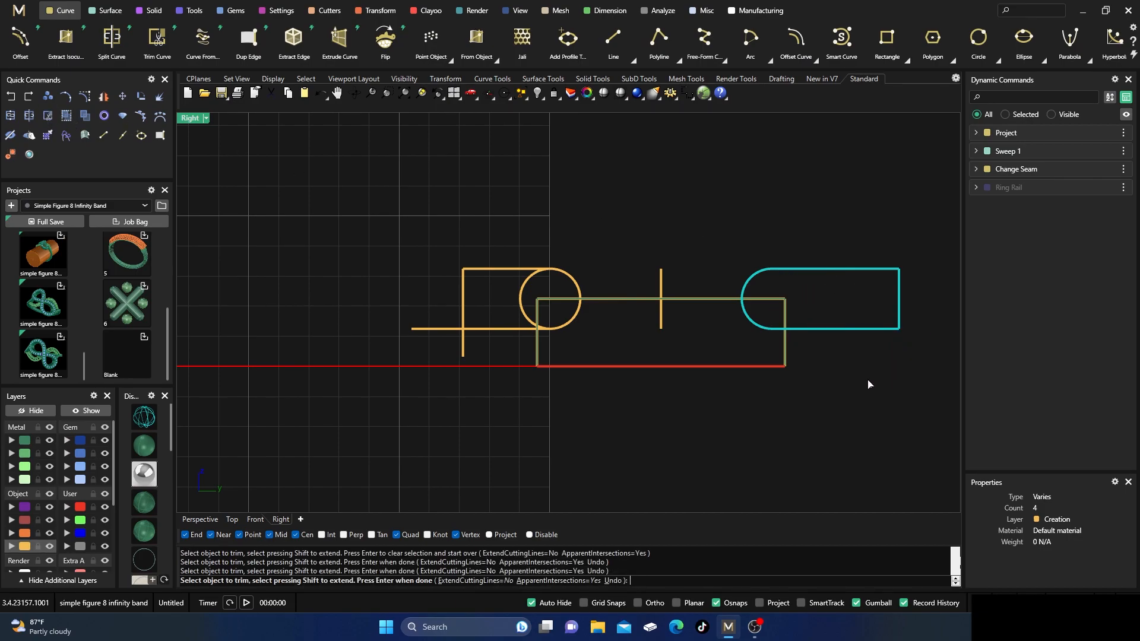
key(Return)
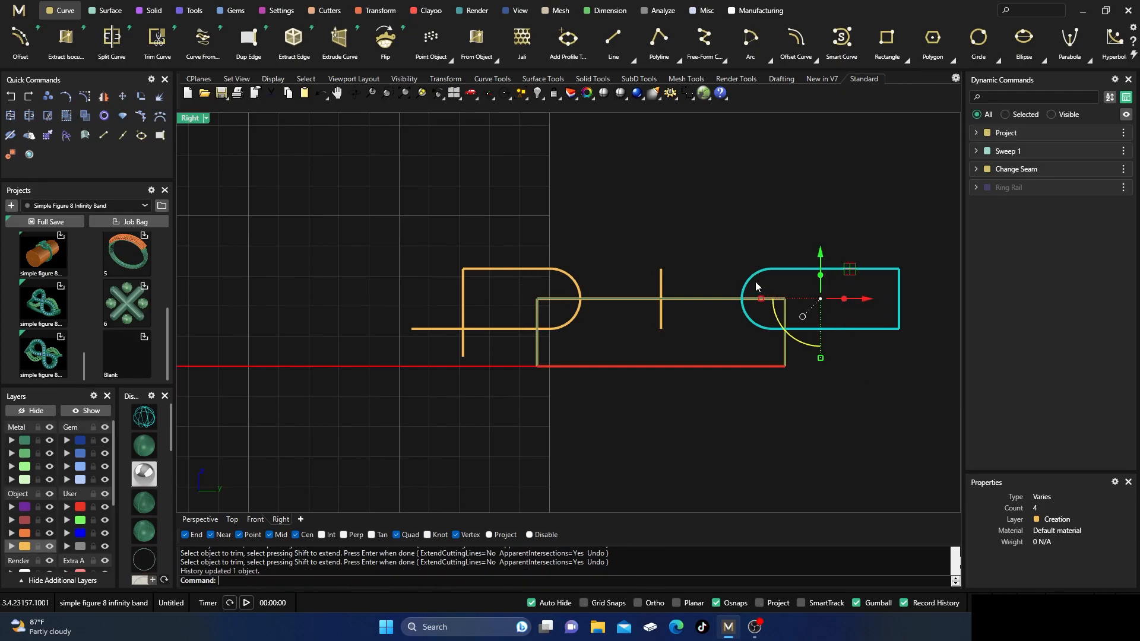
Join the four far-side curves into one closed curve, accept the history break, and check the joined outline.
click(10, 117)
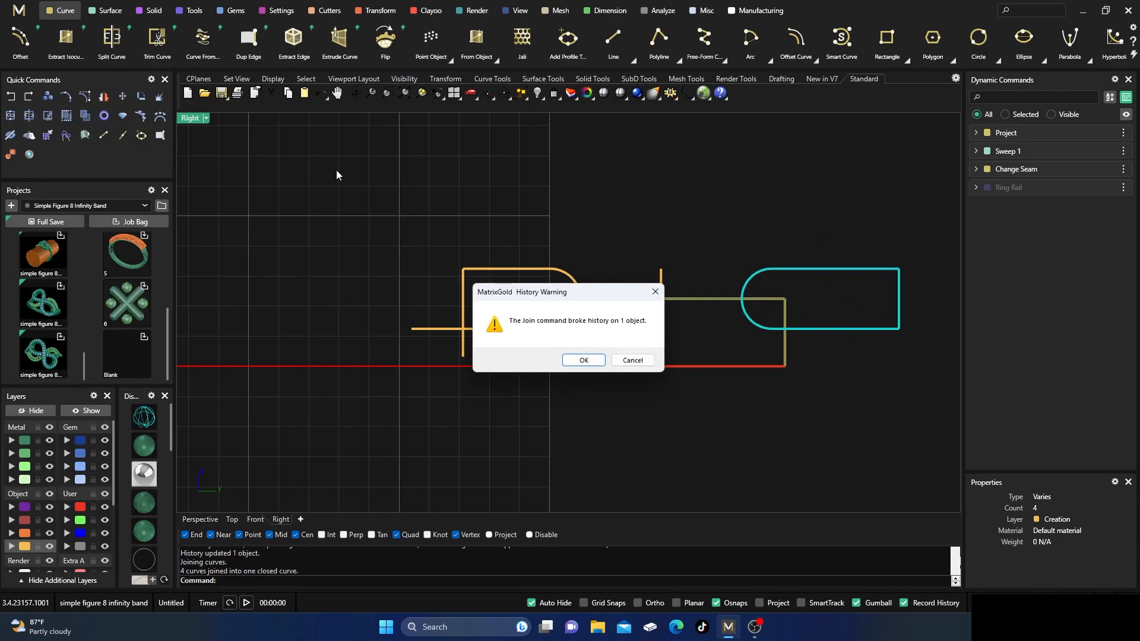
click(585, 360)
click(730, 205)
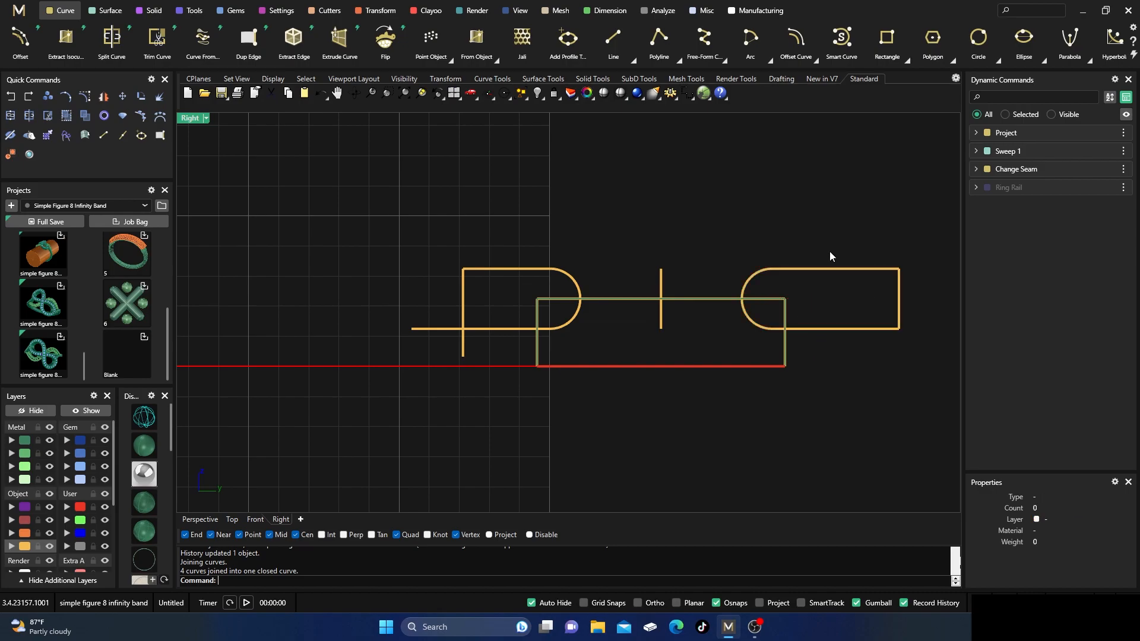
click(833, 272)
click(622, 228)
Trim the overhanging ends of the horizontal and vertical lines on the outline nearest the ring band.
drag(500, 353, 412, 259)
scroll(547, 286, up, 3)
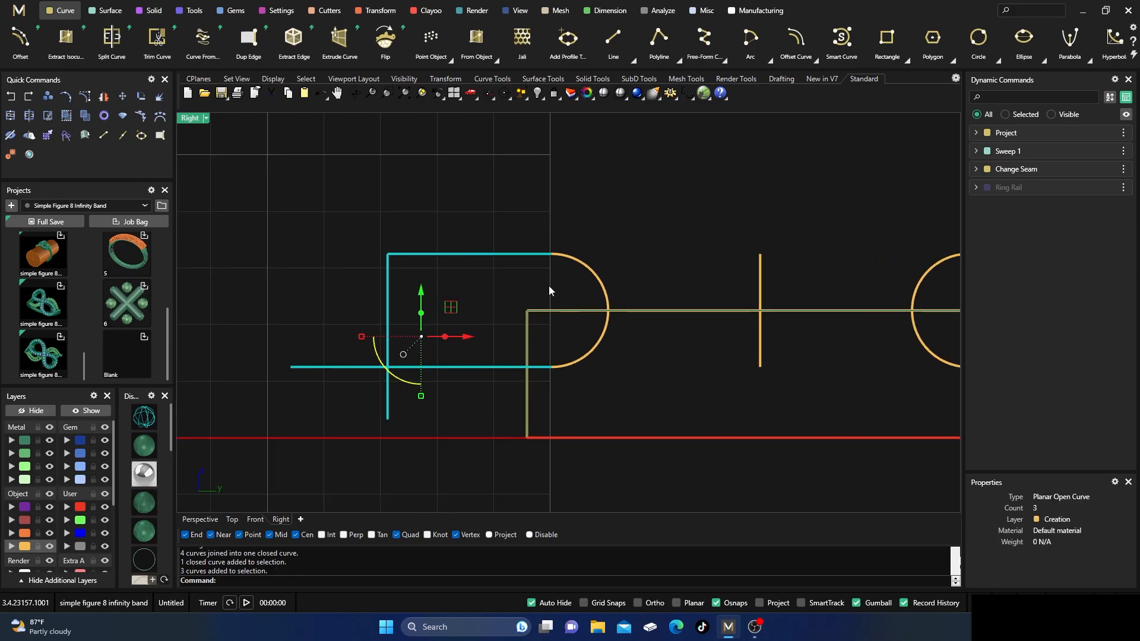
shift+click(589, 273)
scroll(512, 224, down, 2)
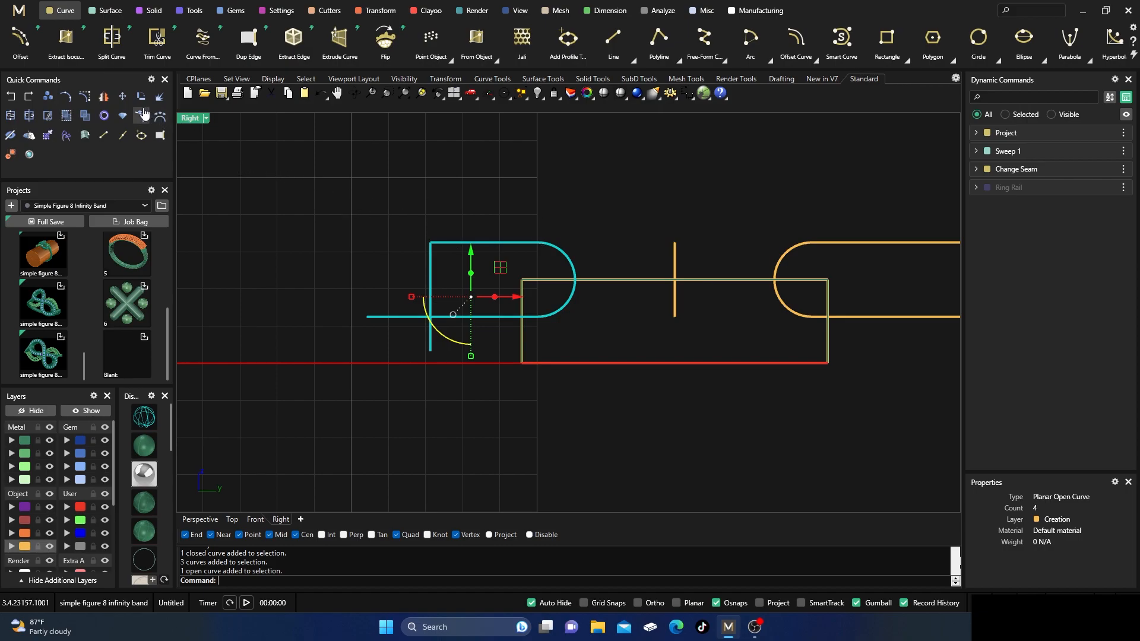
click(49, 117)
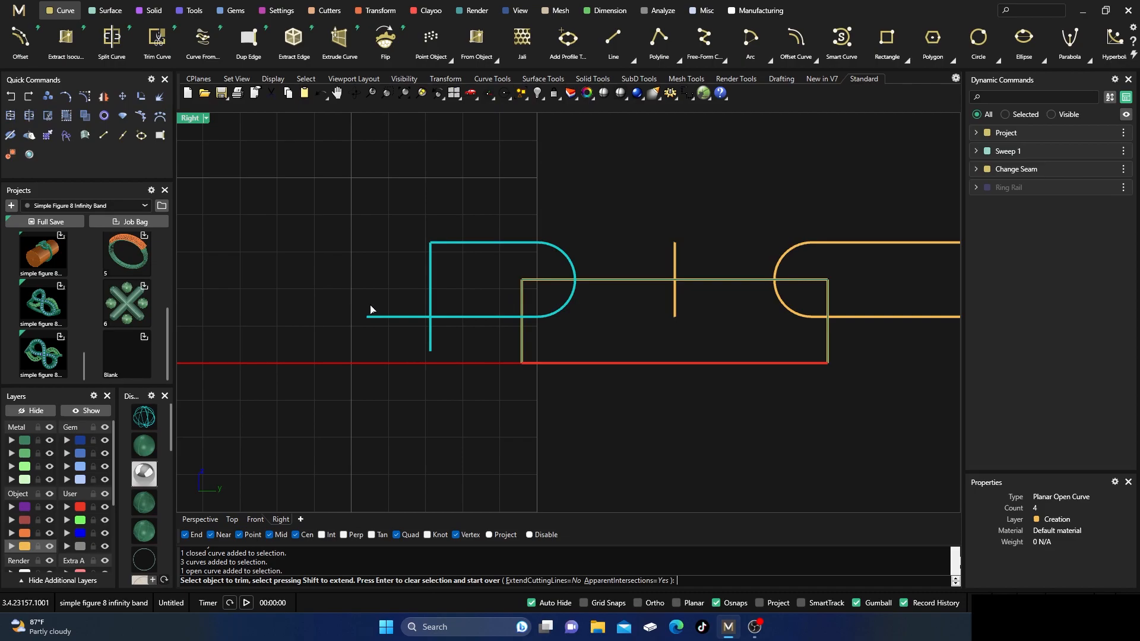
click(414, 319)
click(430, 337)
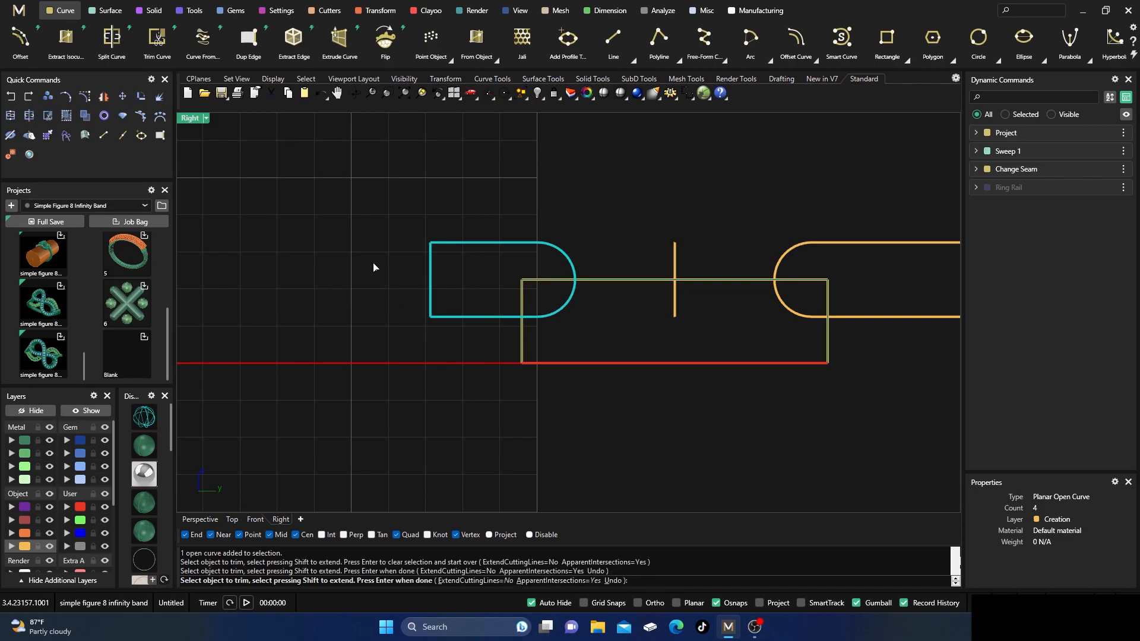
key(Return)
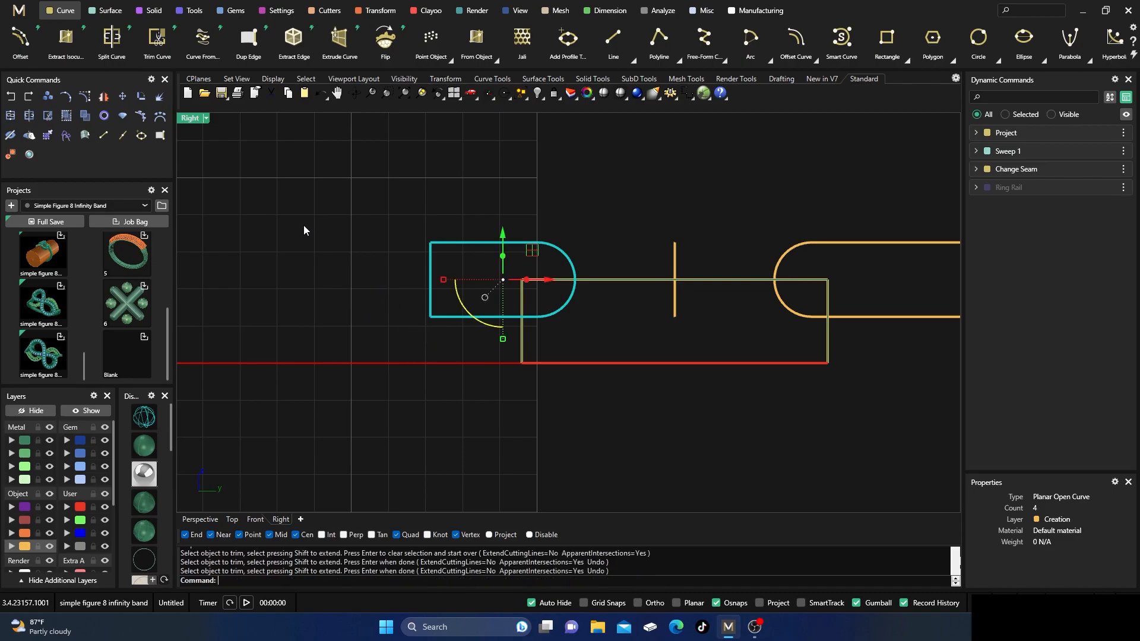
Join the outline nearest the ring band into one closed curve, check its curve type, and deselect it.
click(11, 115)
click(584, 360)
click(538, 229)
click(538, 241)
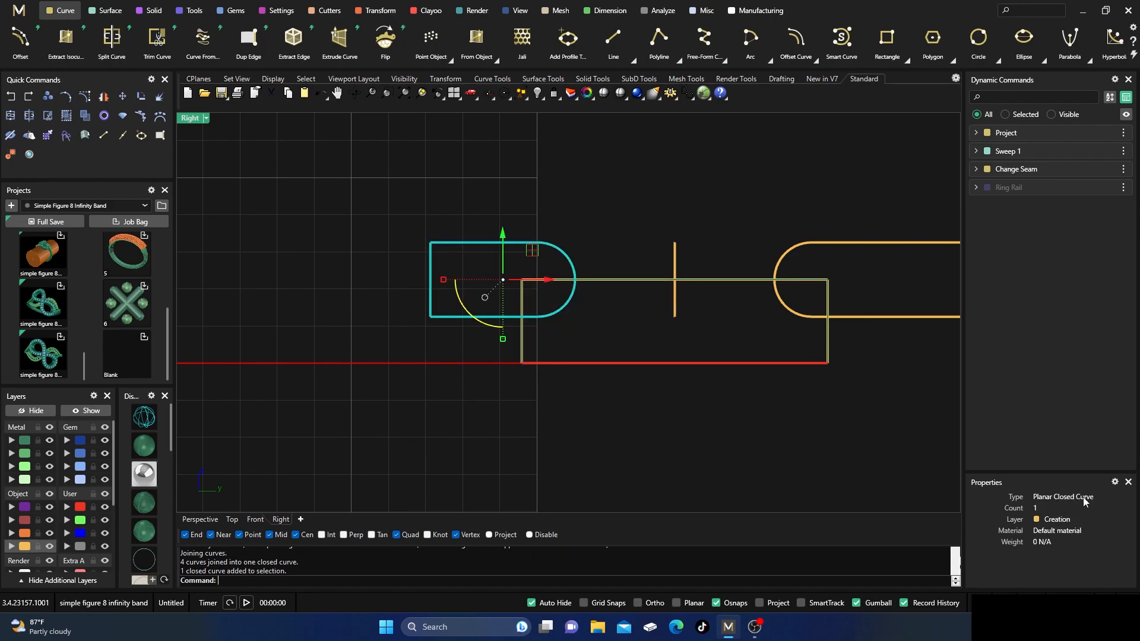
click(630, 230)
right_drag(717, 246, 616, 268)
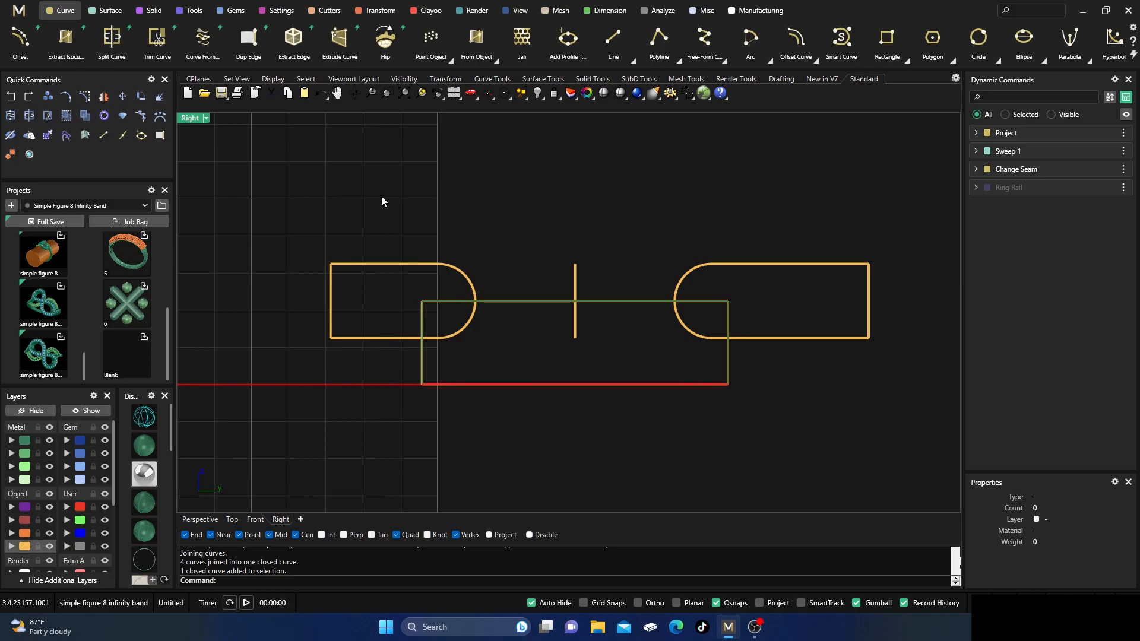
In the Perspective view, Wire Cut the strip with the circles on the rectangle's crosswise edges, about 7.7 mm to both sides, keeping all pieces.
double_click(196, 118)
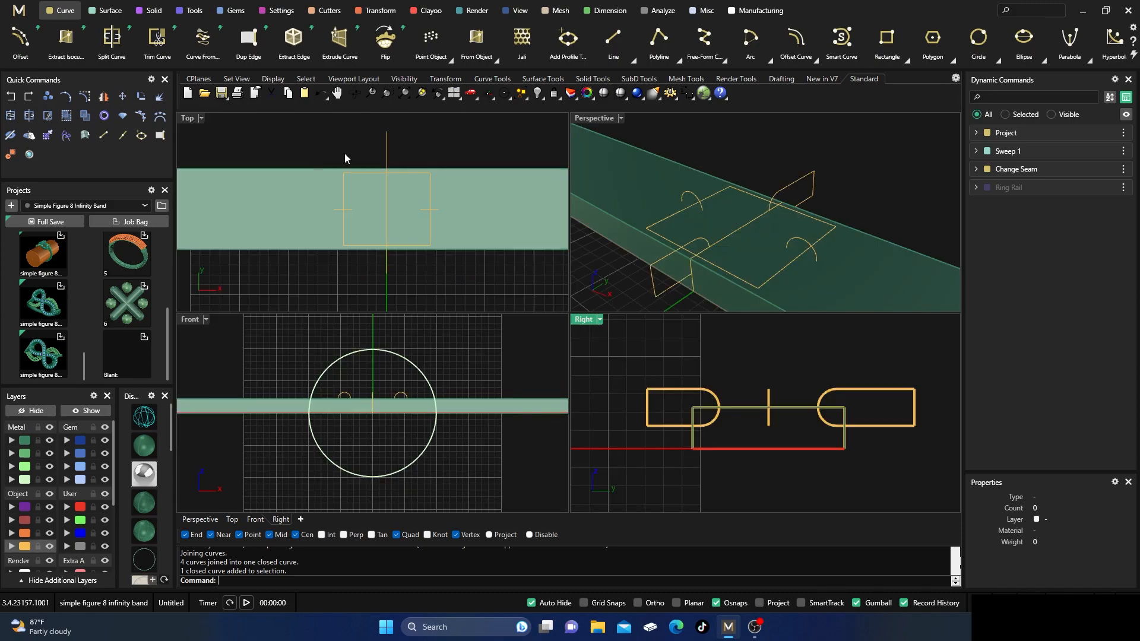
double_click(597, 118)
scroll(566, 198, down, 3)
mouse_move(498, 341)
right_down()
mouse_move(527, 349)
mouse_move(514, 355)
right_up()
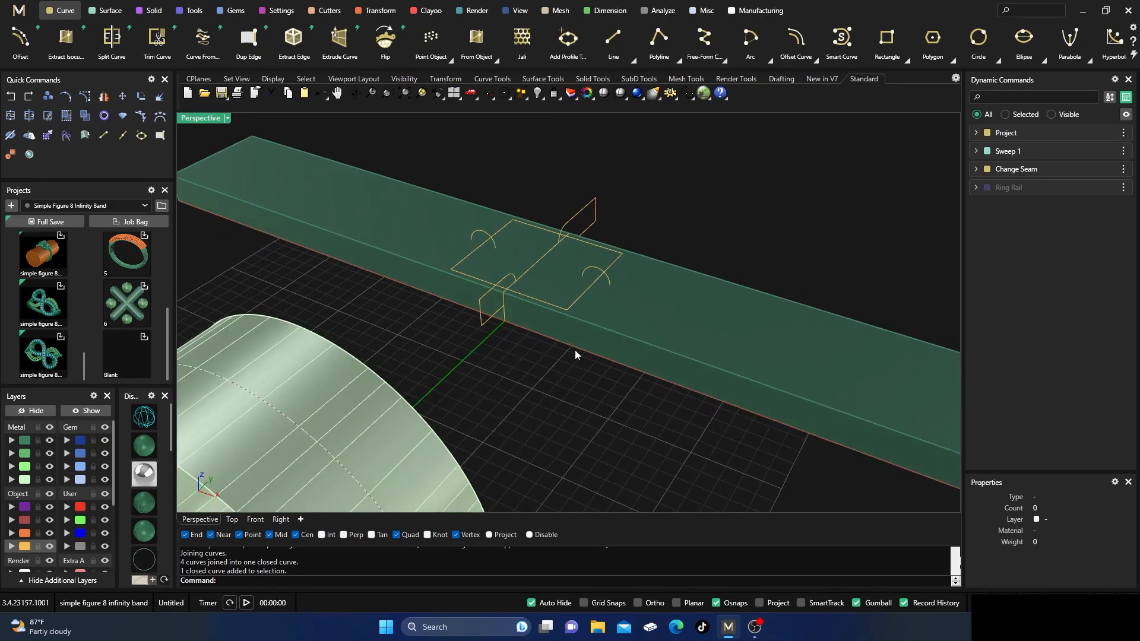
scroll(574, 352, down, 2)
right_drag(619, 399, 628, 401)
click(150, 11)
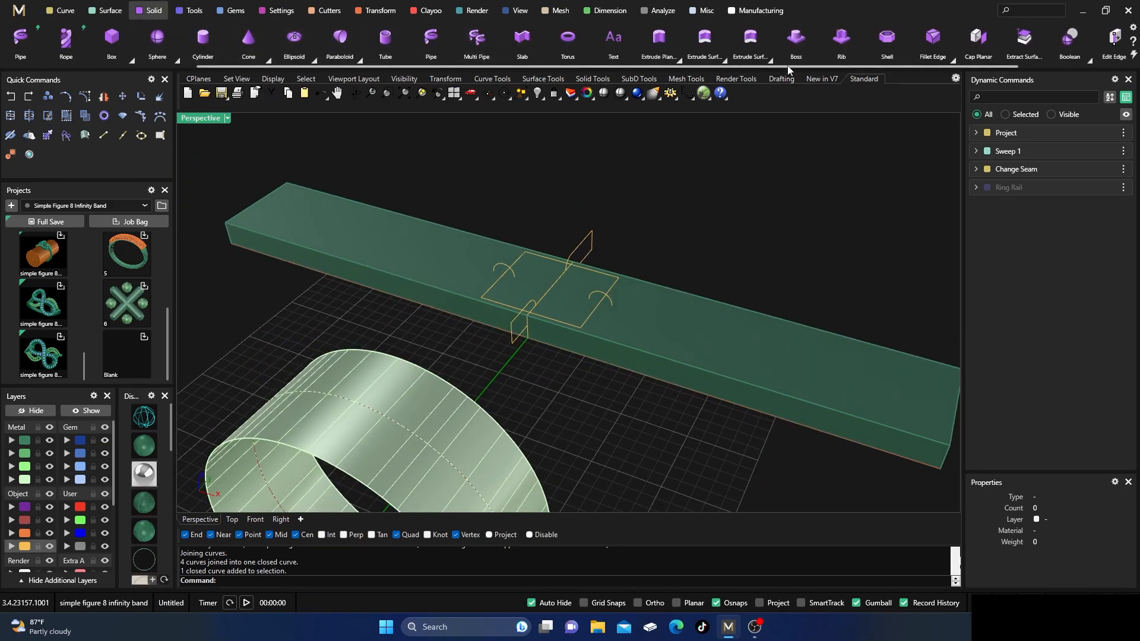
scroll(789, 59, down, 2)
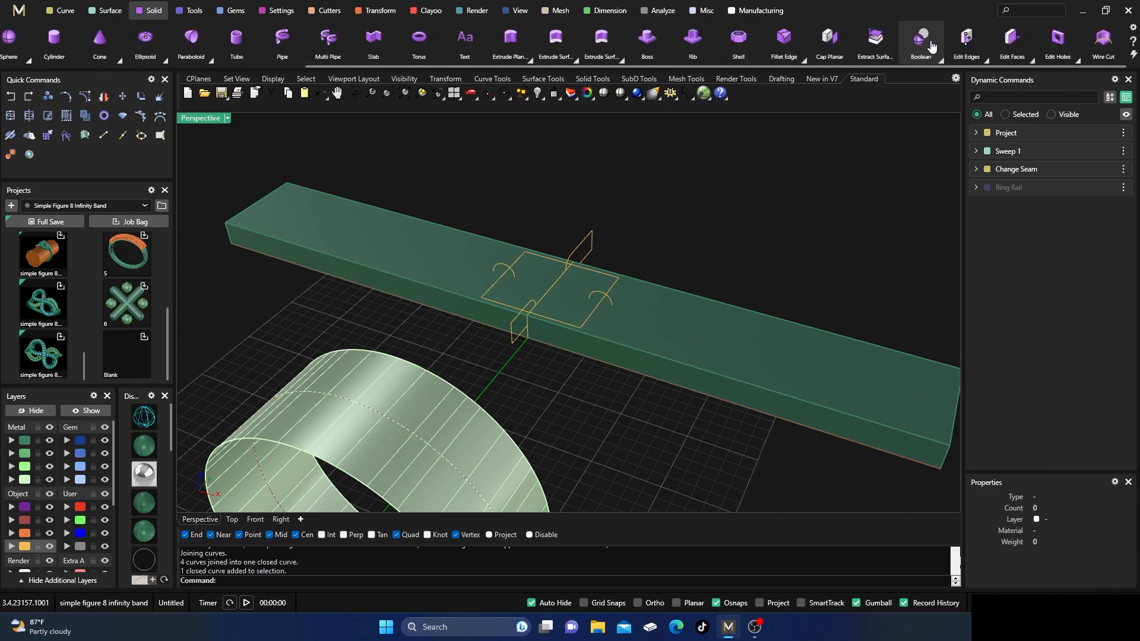
click(1103, 39)
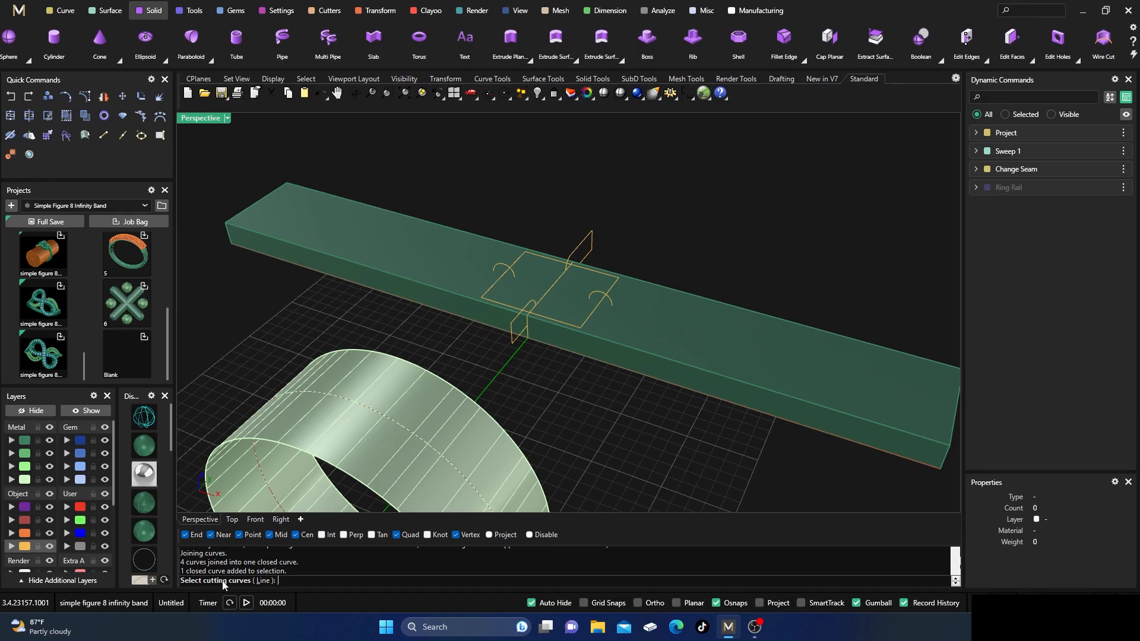
click(599, 297)
click(503, 272)
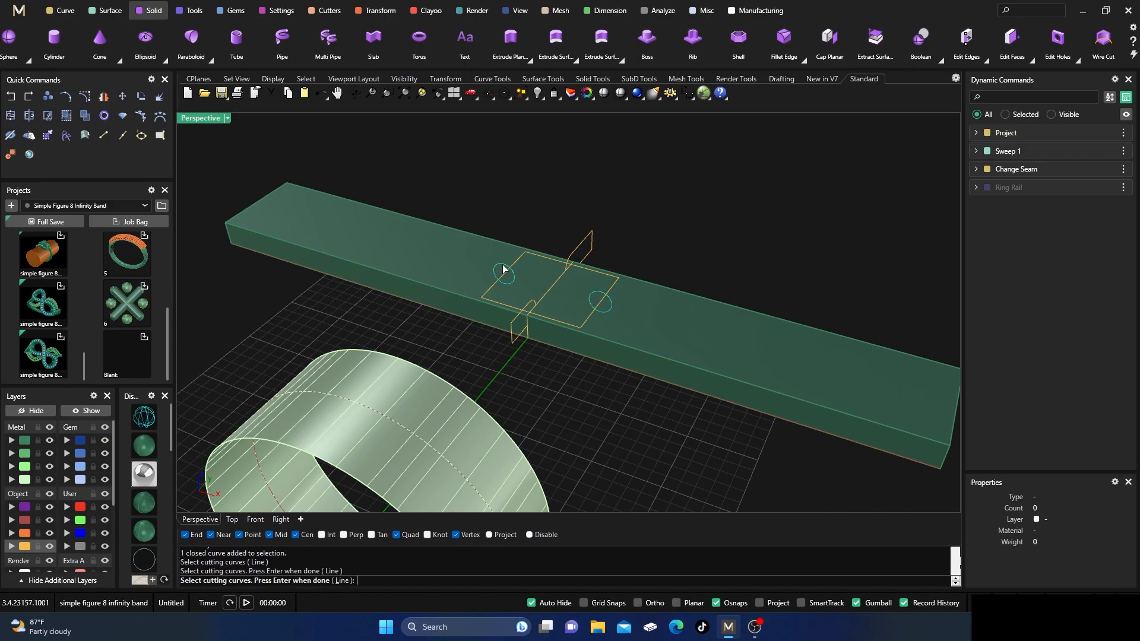
key(Return)
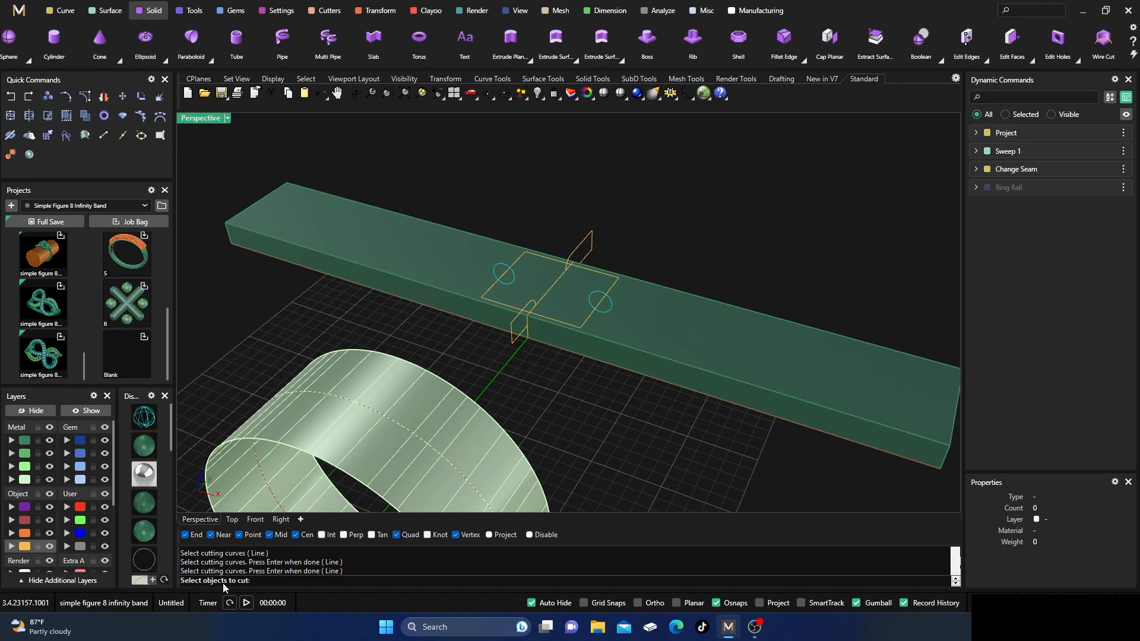
click(452, 252)
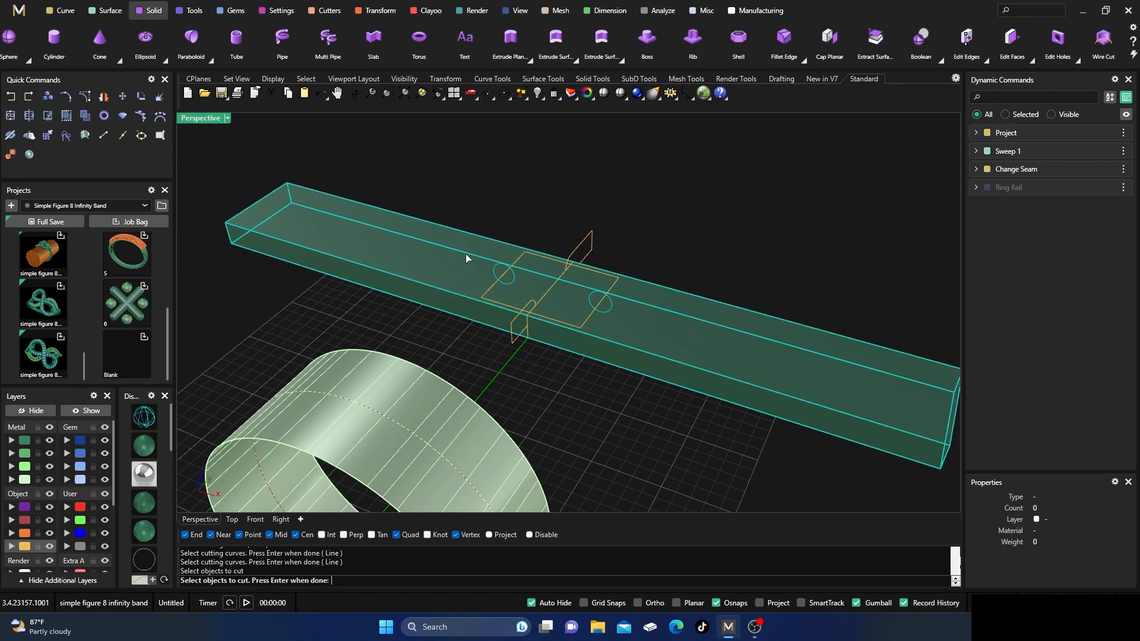
key(Return)
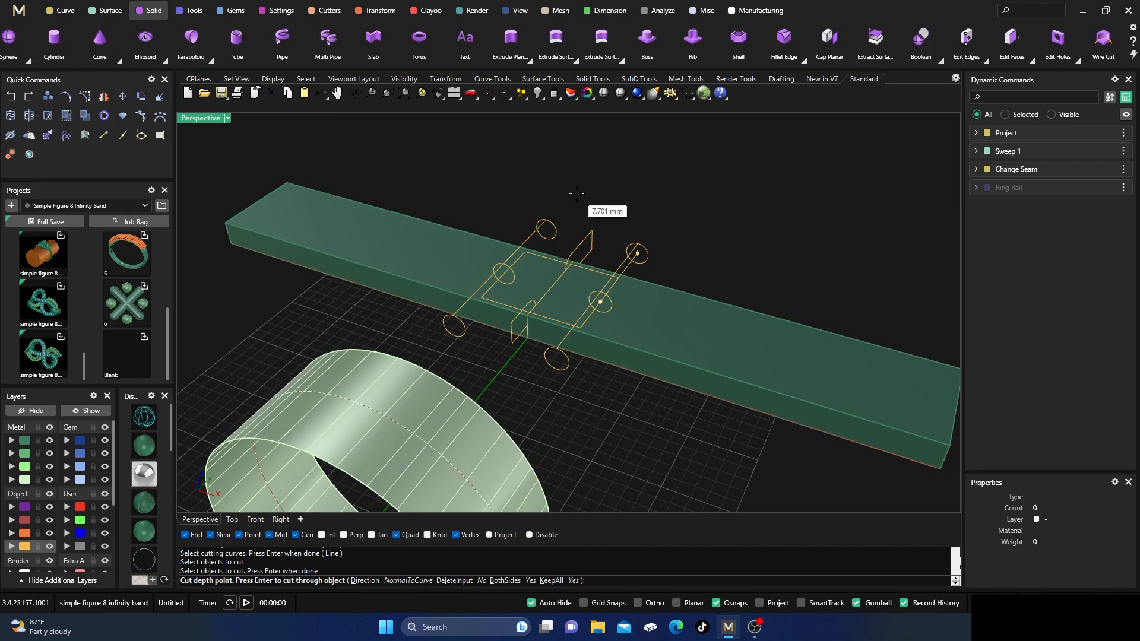
click(576, 194)
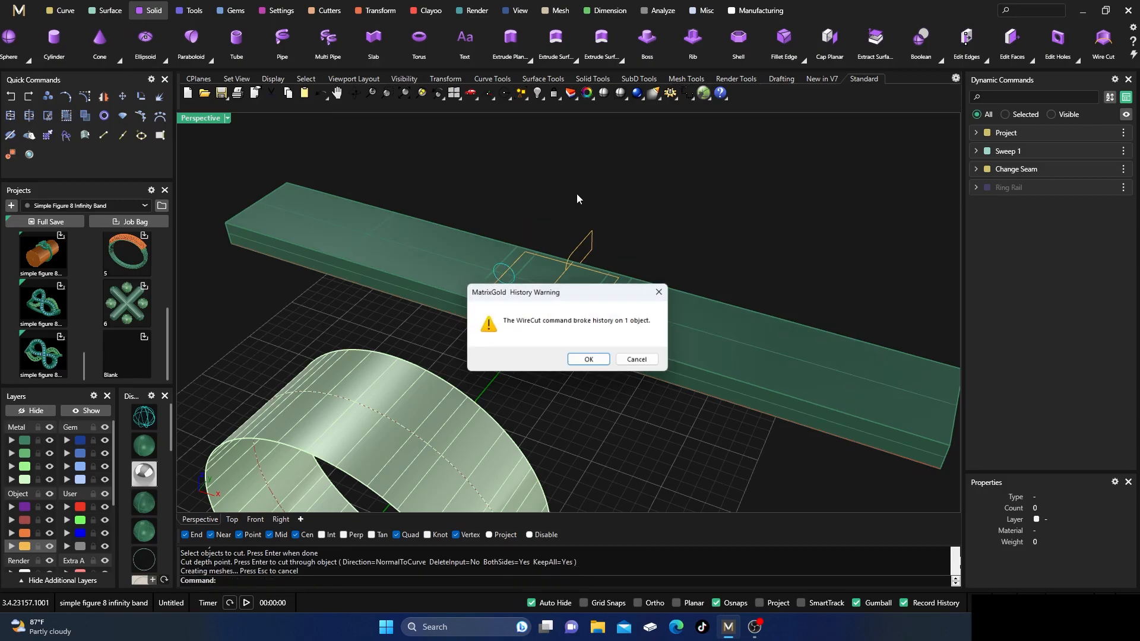
click(591, 361)
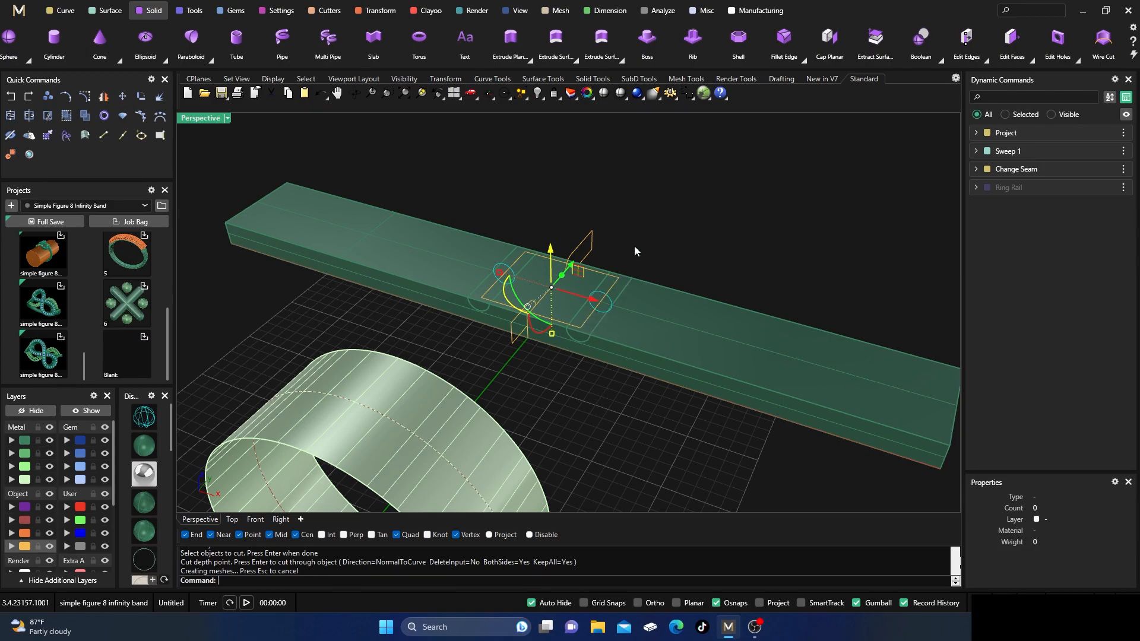
Move the two half-round pieces cut from the strip to the User 04 layer.
click(635, 223)
scroll(589, 312, up, 5)
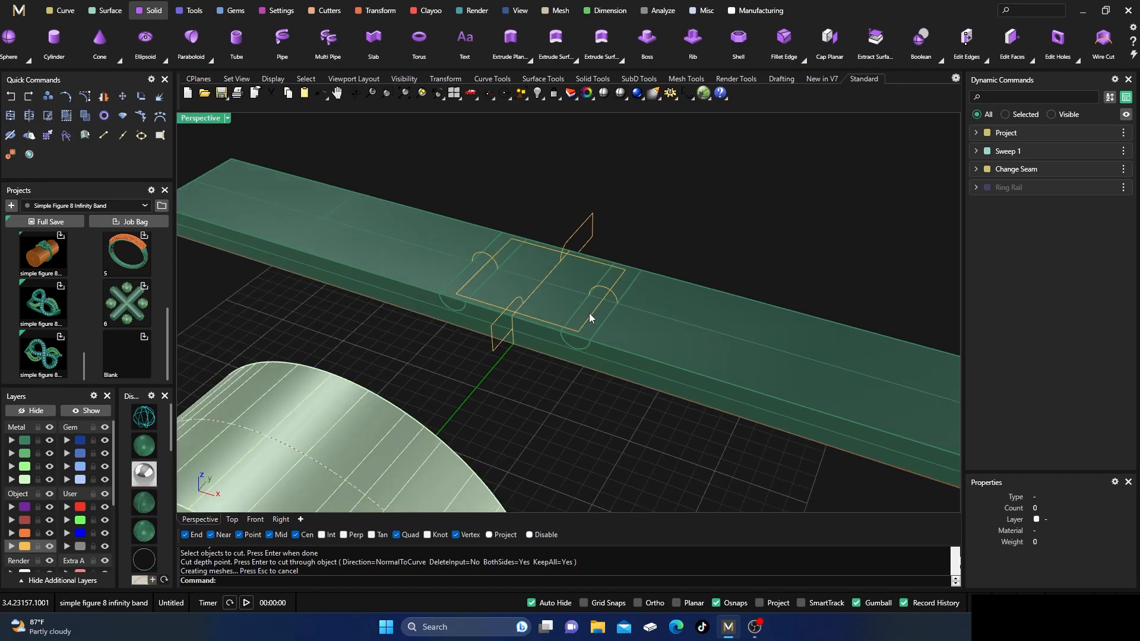
click(599, 332)
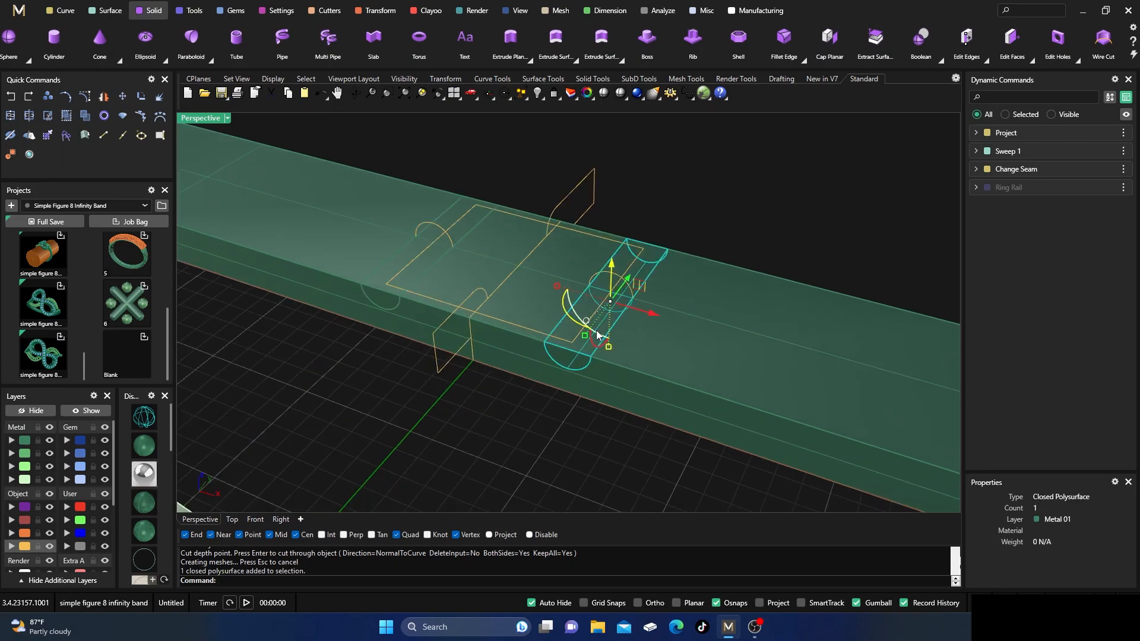
shift+click(384, 274)
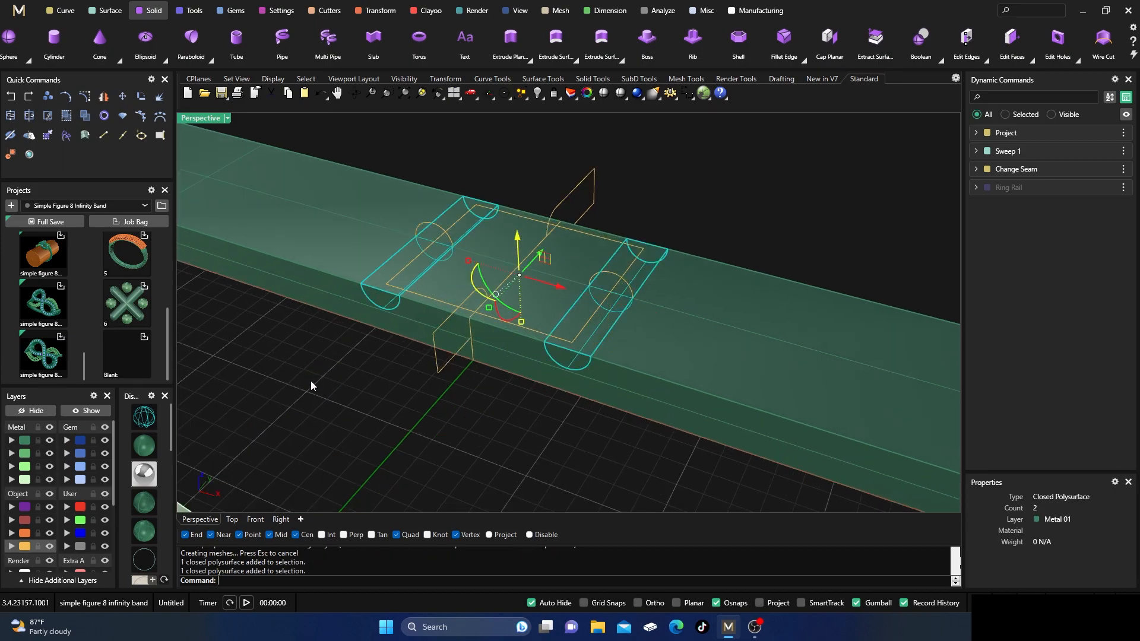
click(67, 547)
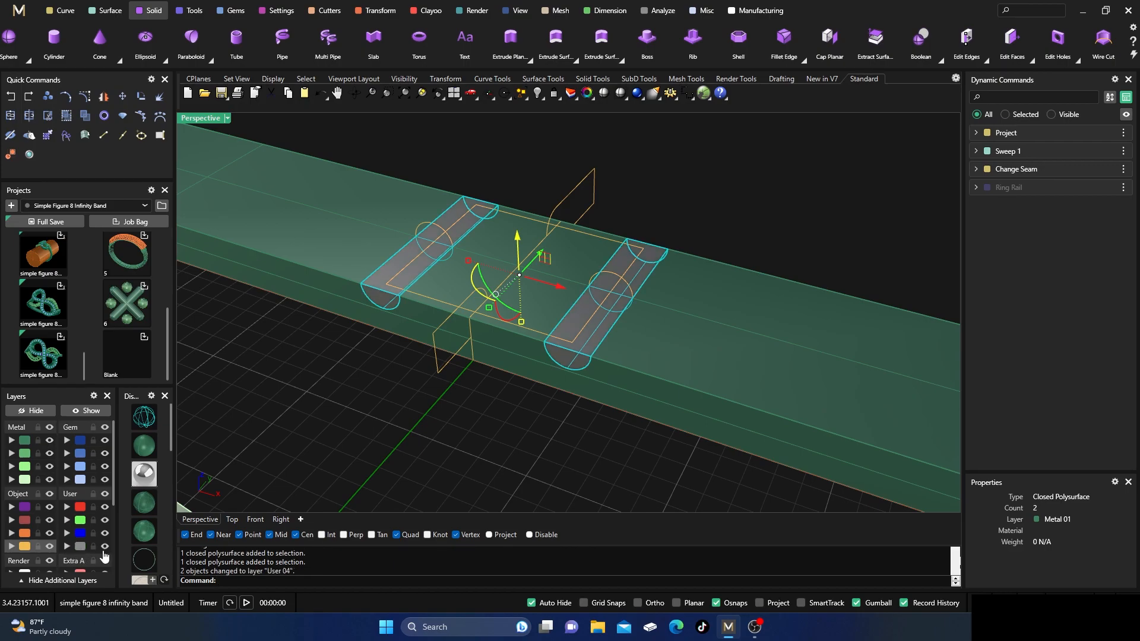
Hide the User 04 layer and Wire Cut the strip with the two closed end outlines, about 45.2 mm to both sides, keeping all pieces.
click(105, 546)
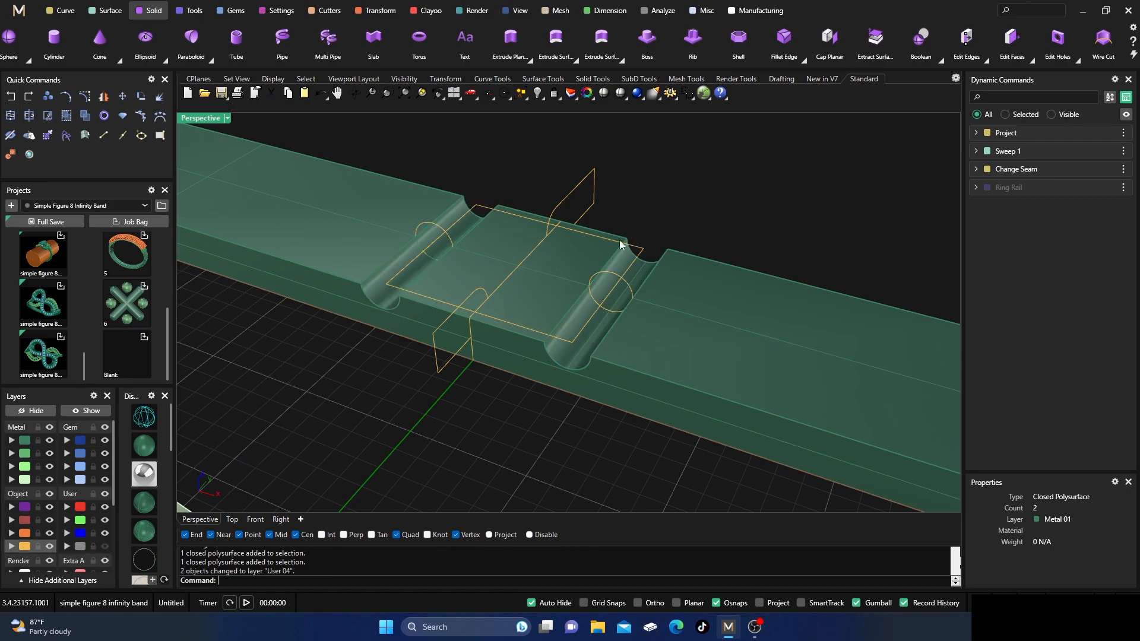
scroll(538, 362, down, 5)
right_drag(536, 396, 535, 395)
right_click(623, 220)
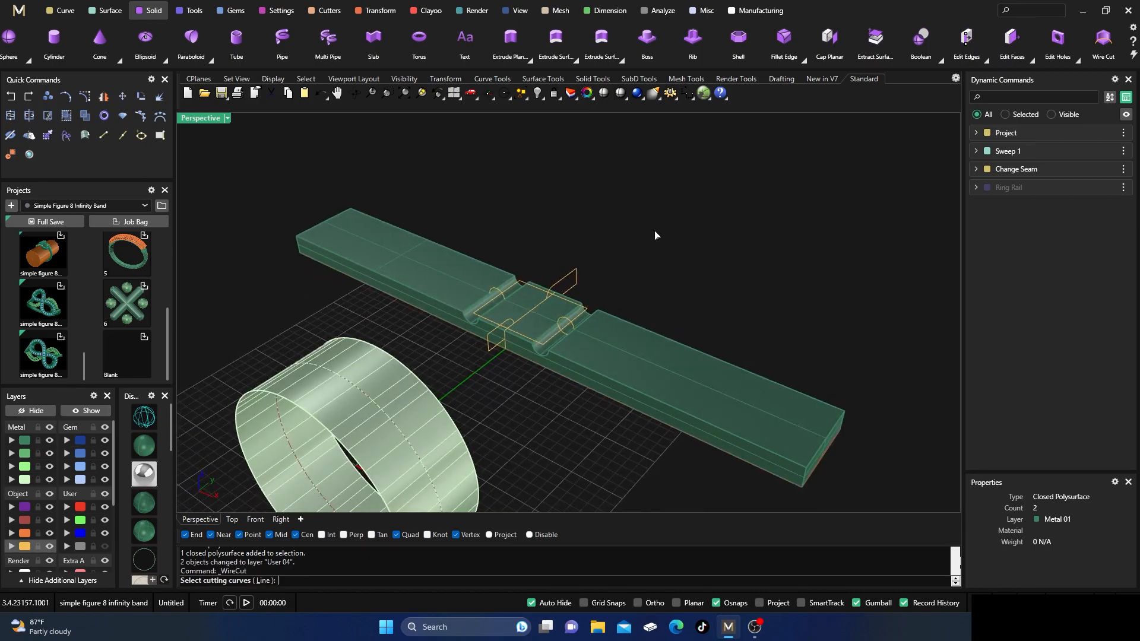
click(573, 276)
click(486, 352)
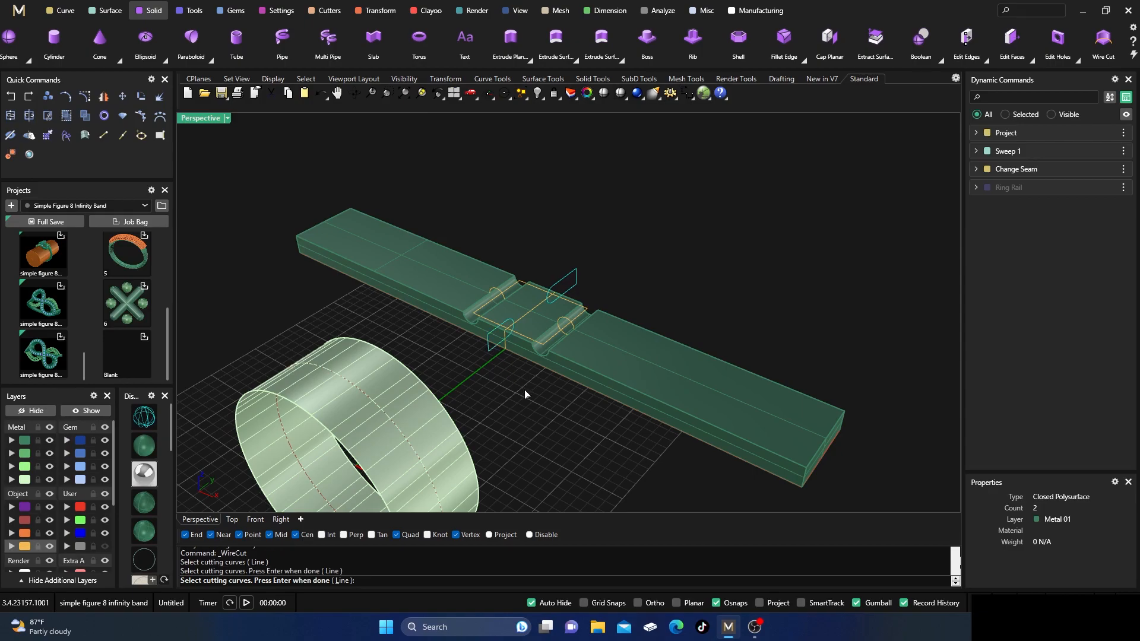
key(Return)
click(585, 353)
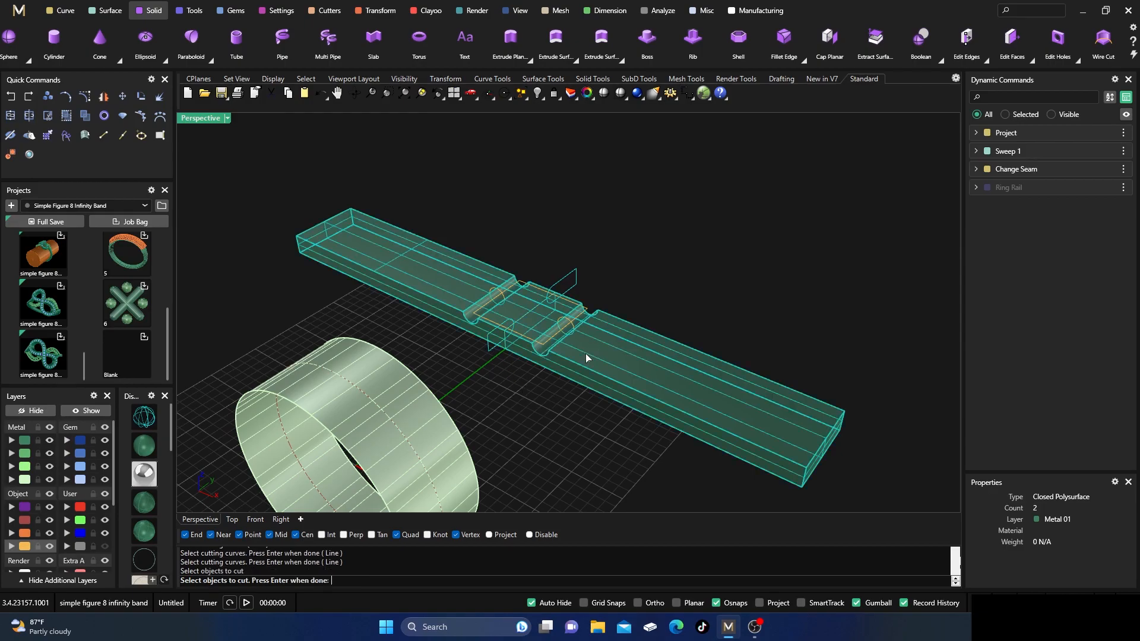
key(Return)
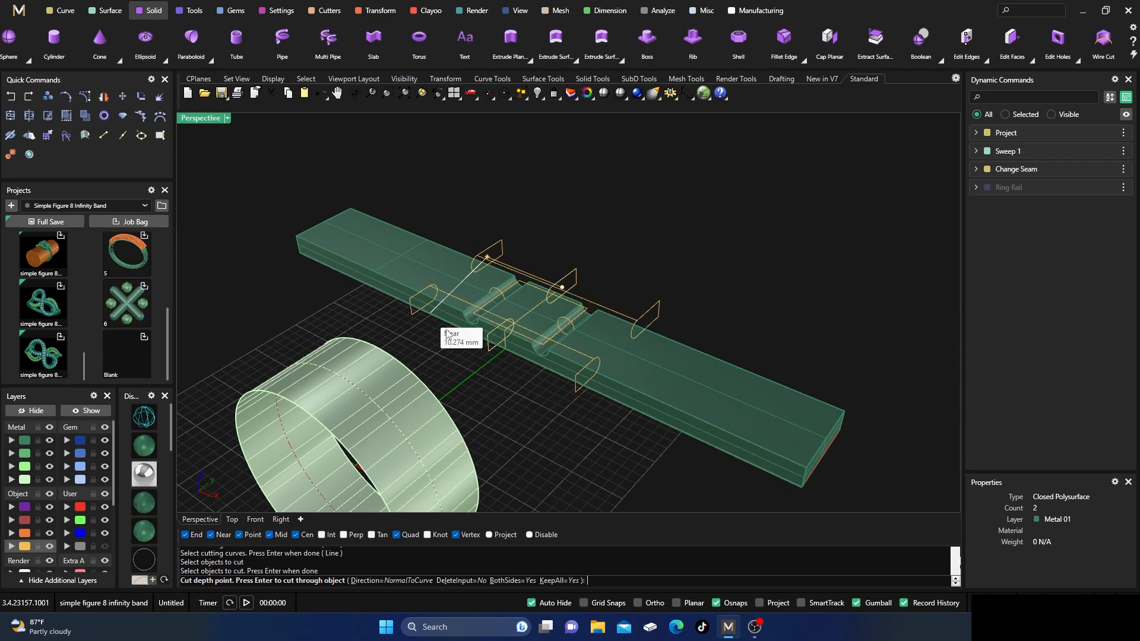
click(267, 211)
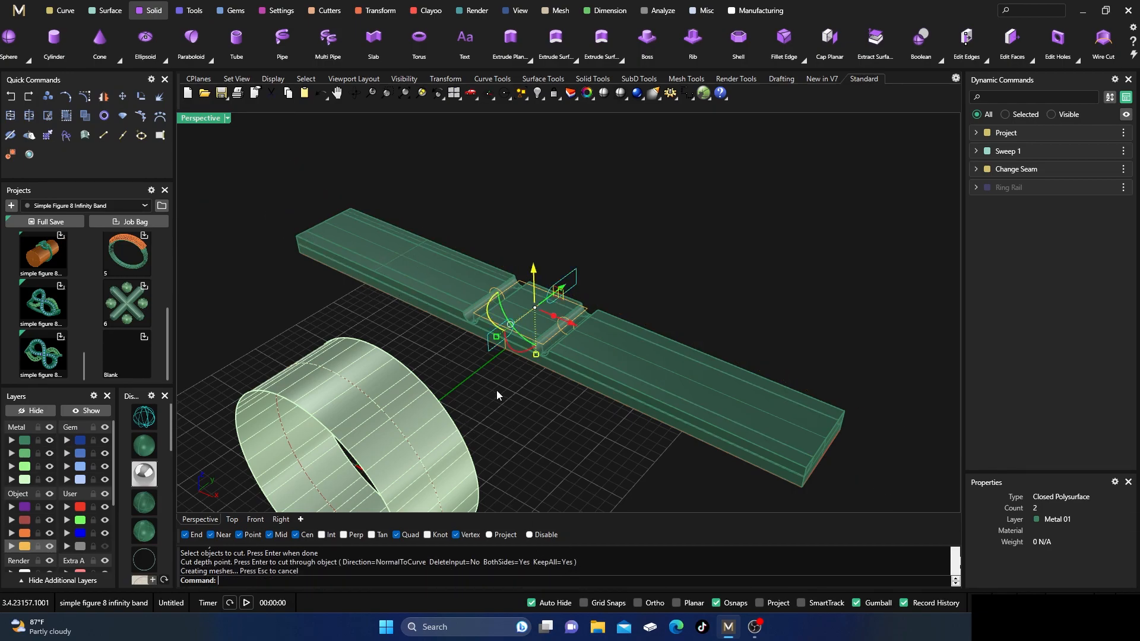
Move the two lengthwise pieces cut along the strip's long edges to the User 04 layer.
scroll(429, 287, up, 2)
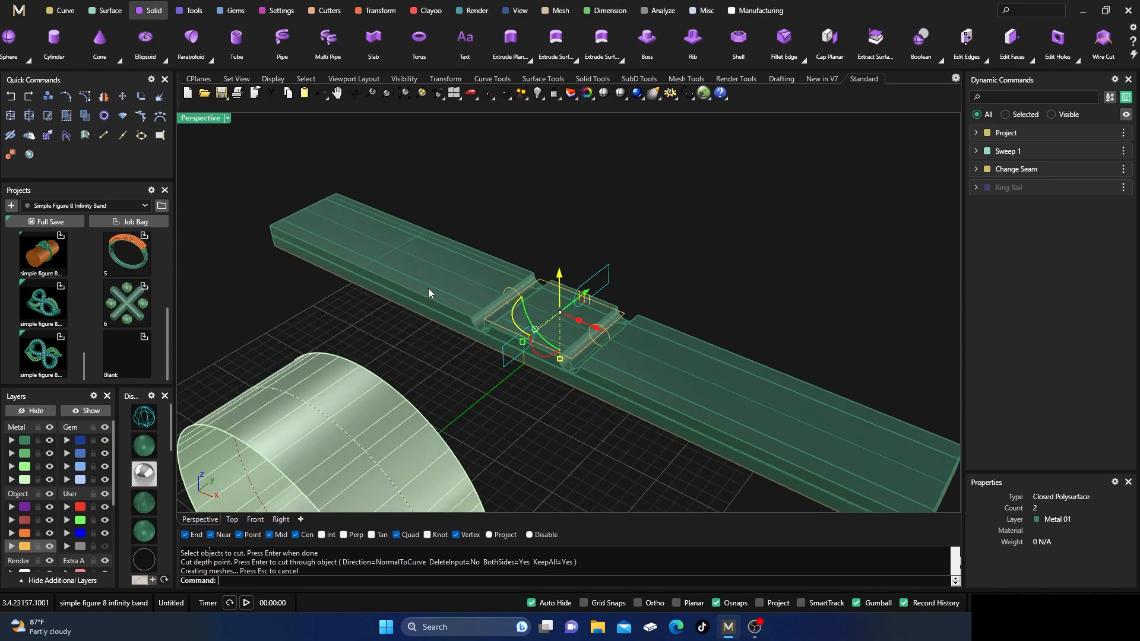
click(487, 248)
click(432, 295)
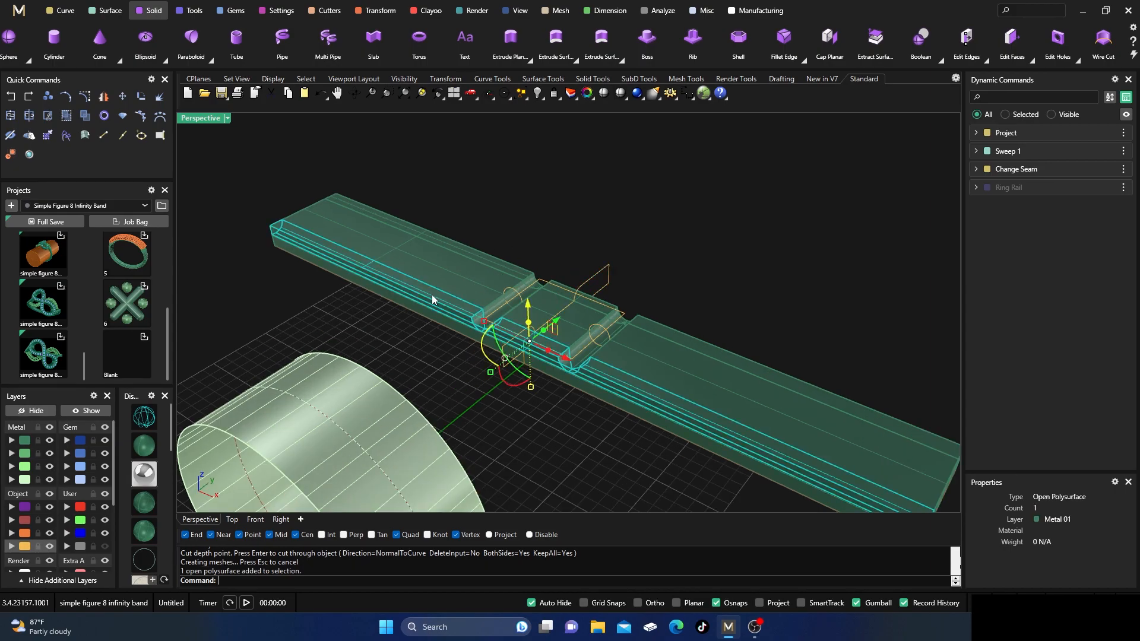
shift+click(482, 253)
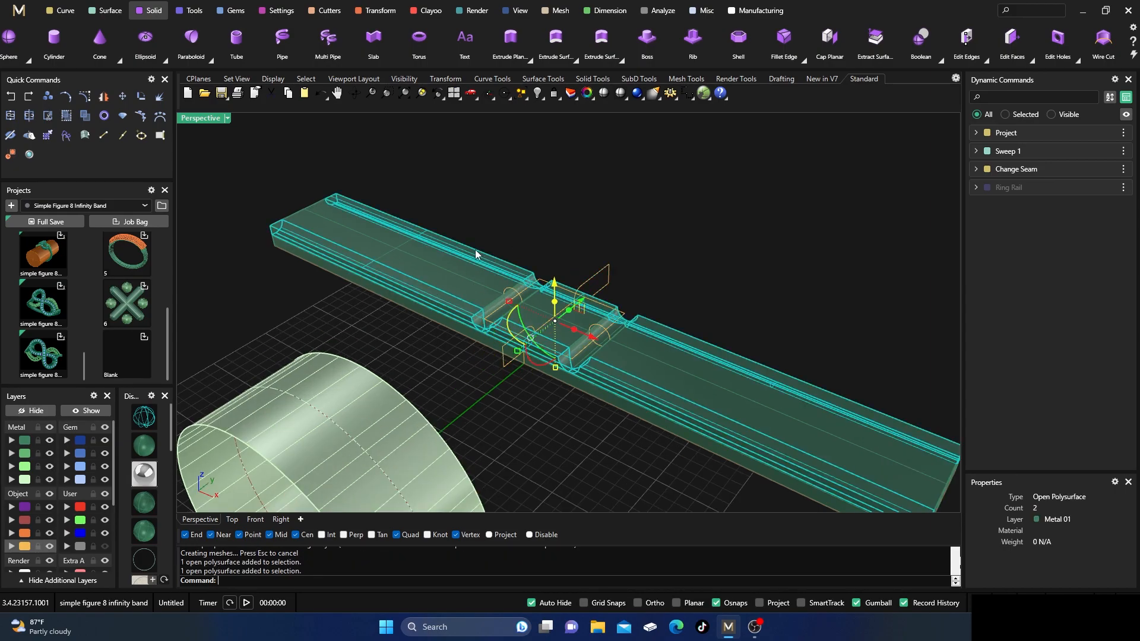
right_click(79, 545)
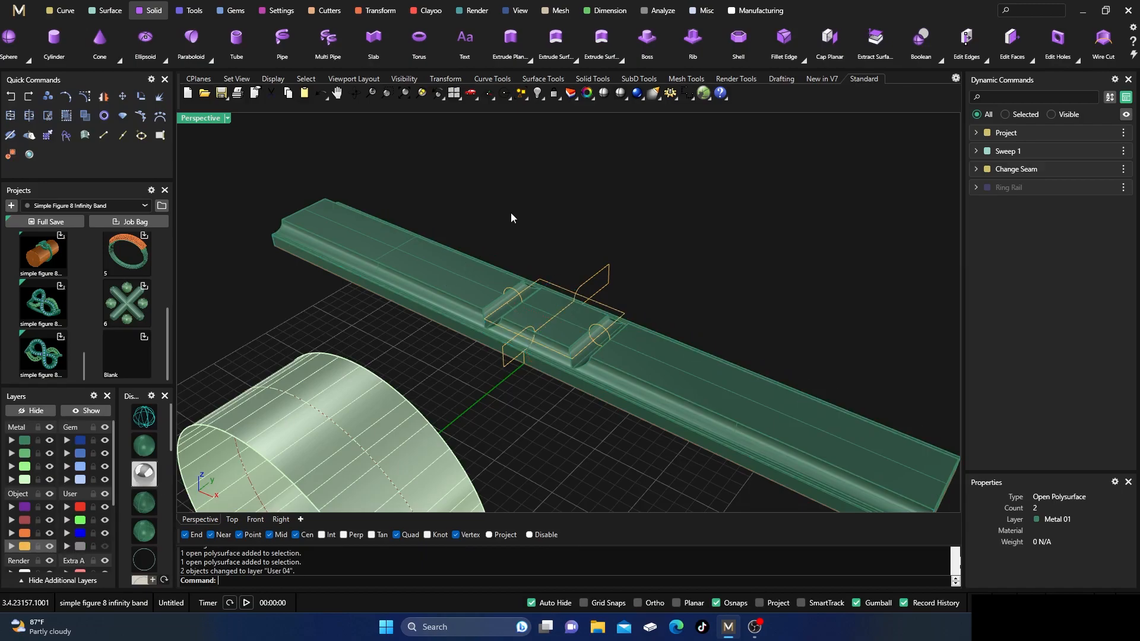
right_drag(523, 207, 511, 232)
Start a Smart Flow with the surface beneath the strip as base and the ring band surface as destination.
scroll(520, 212, down, 5)
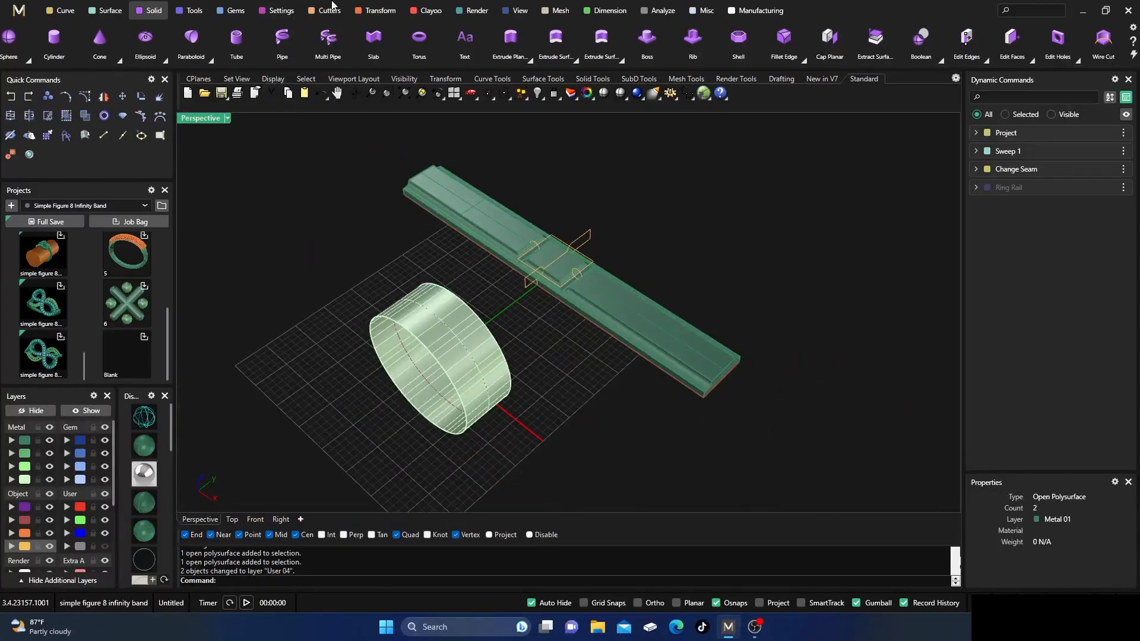
click(378, 13)
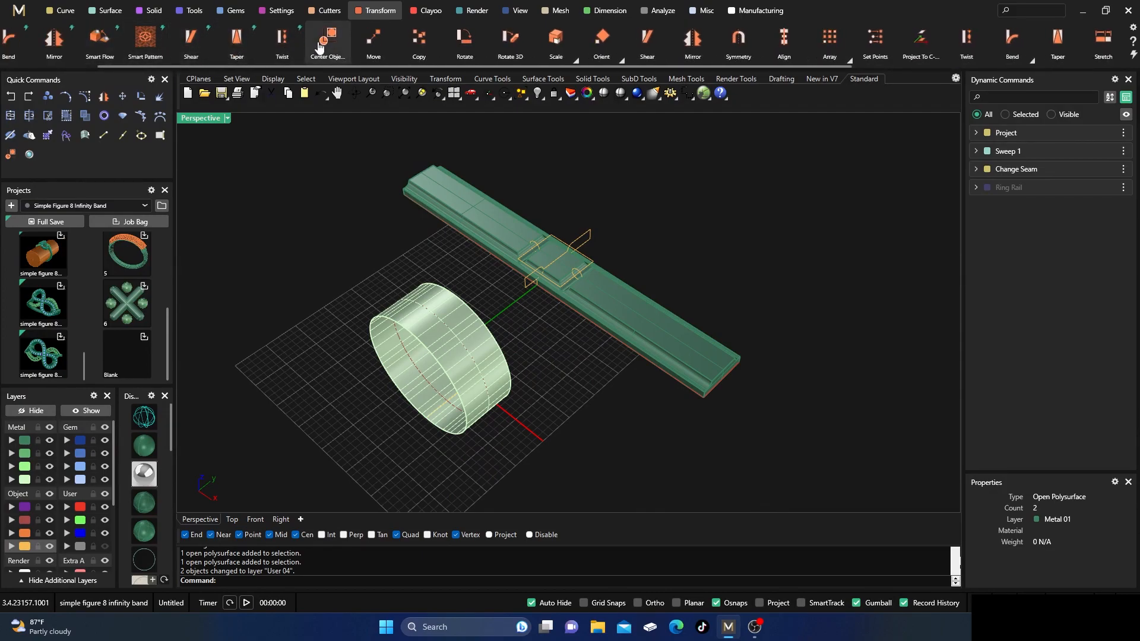
scroll(132, 48, up, 3)
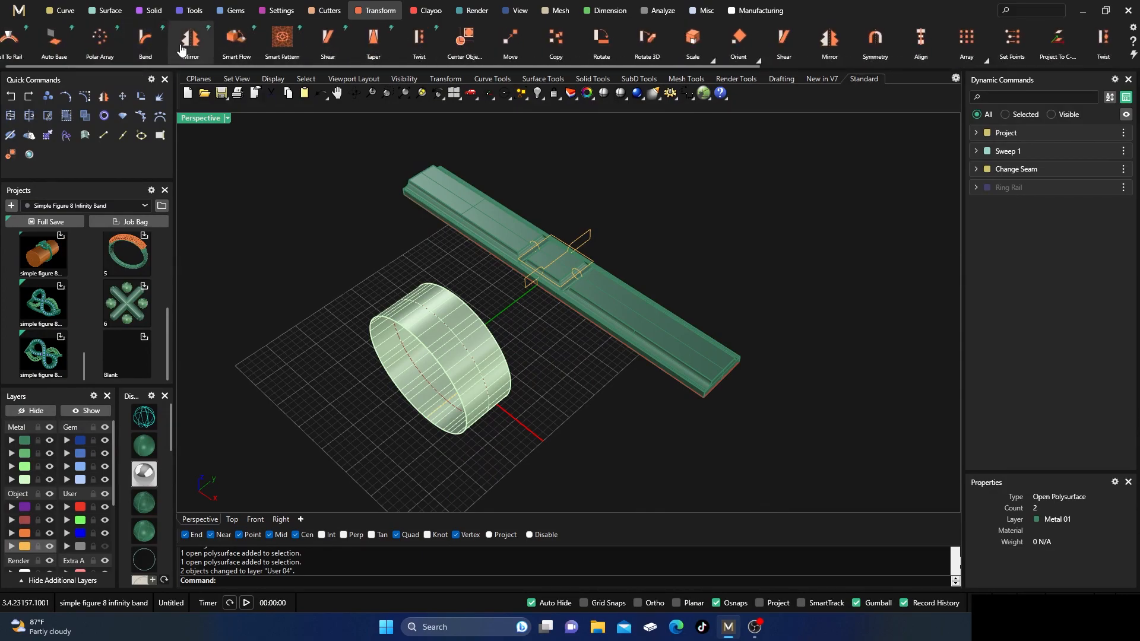
click(236, 40)
scroll(46, 525, down, 2)
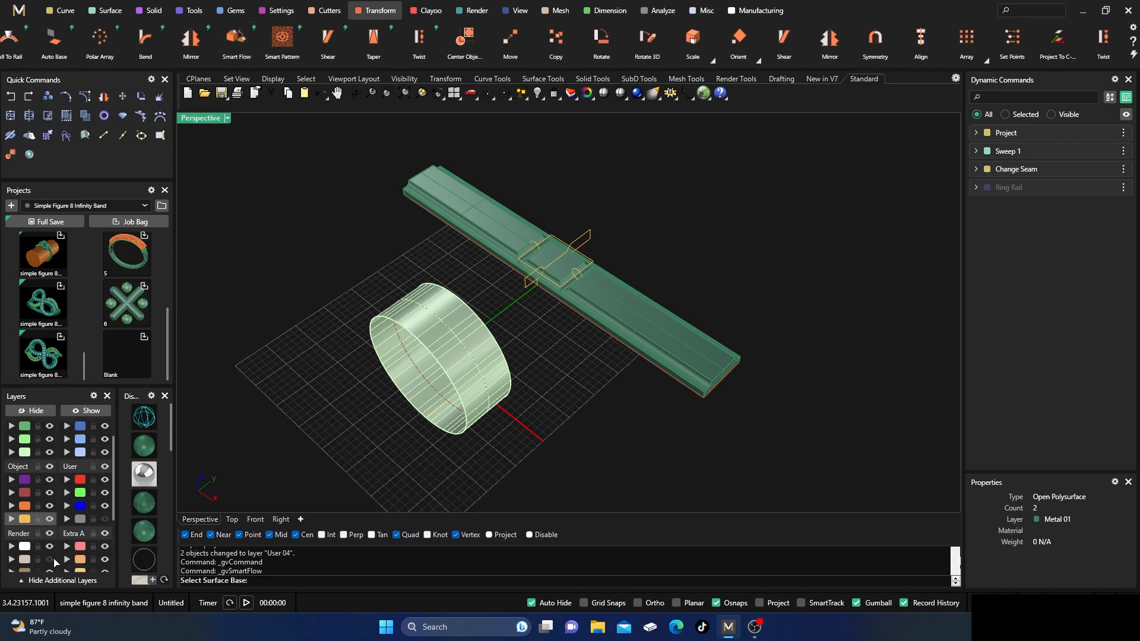
right_drag(349, 440, 419, 287)
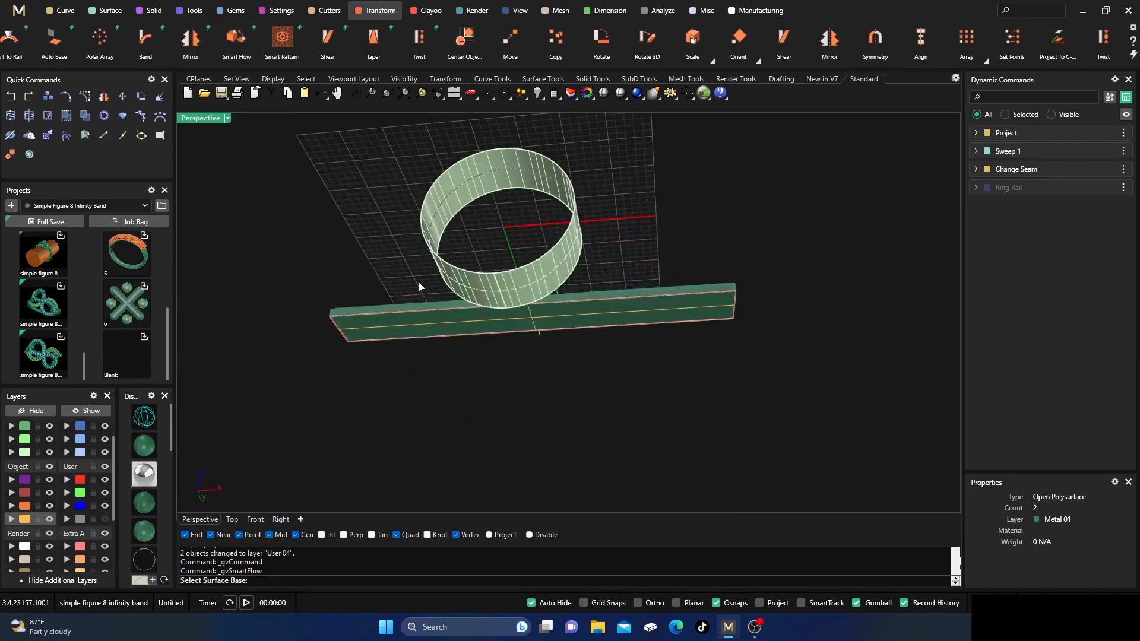
click(354, 330)
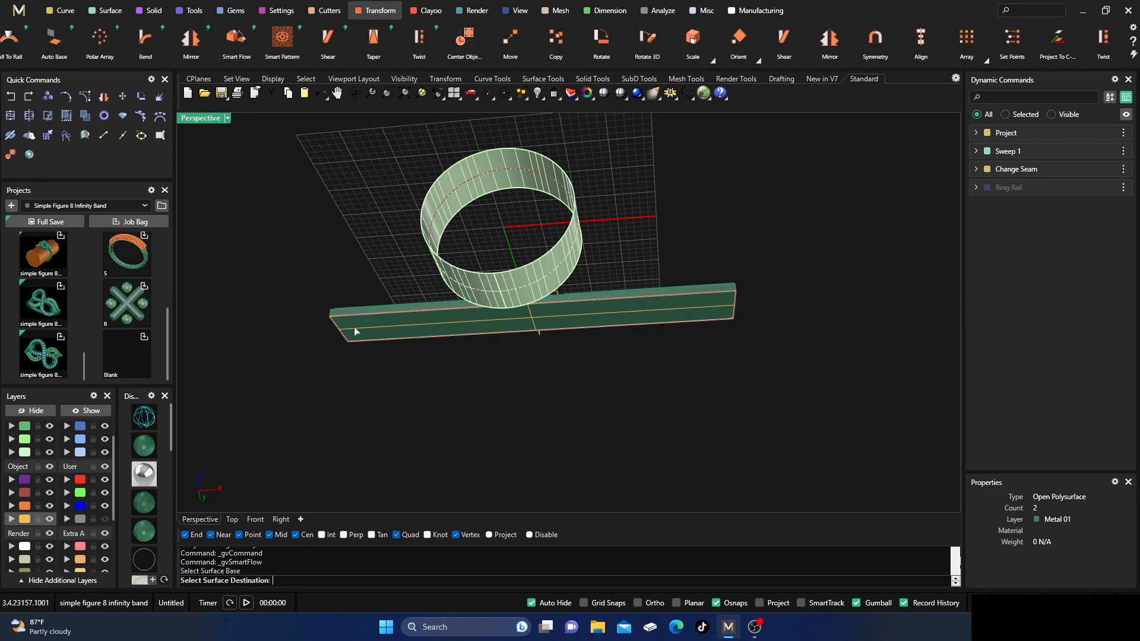
mouse_move(422, 378)
right_down()
mouse_move(397, 453)
mouse_move(415, 371)
right_up()
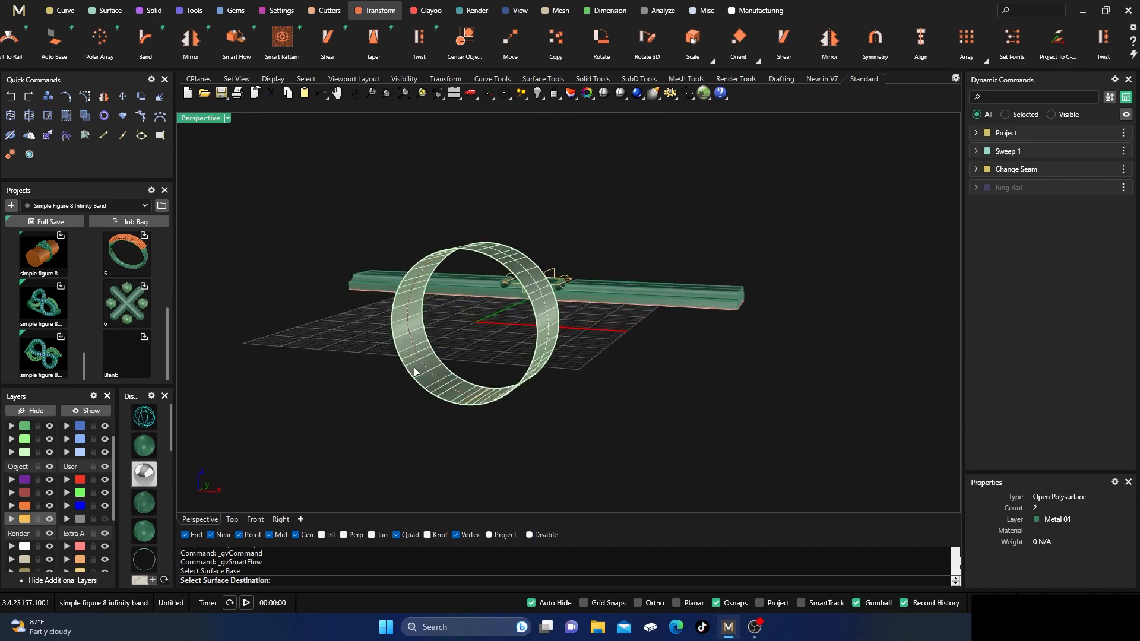
click(415, 372)
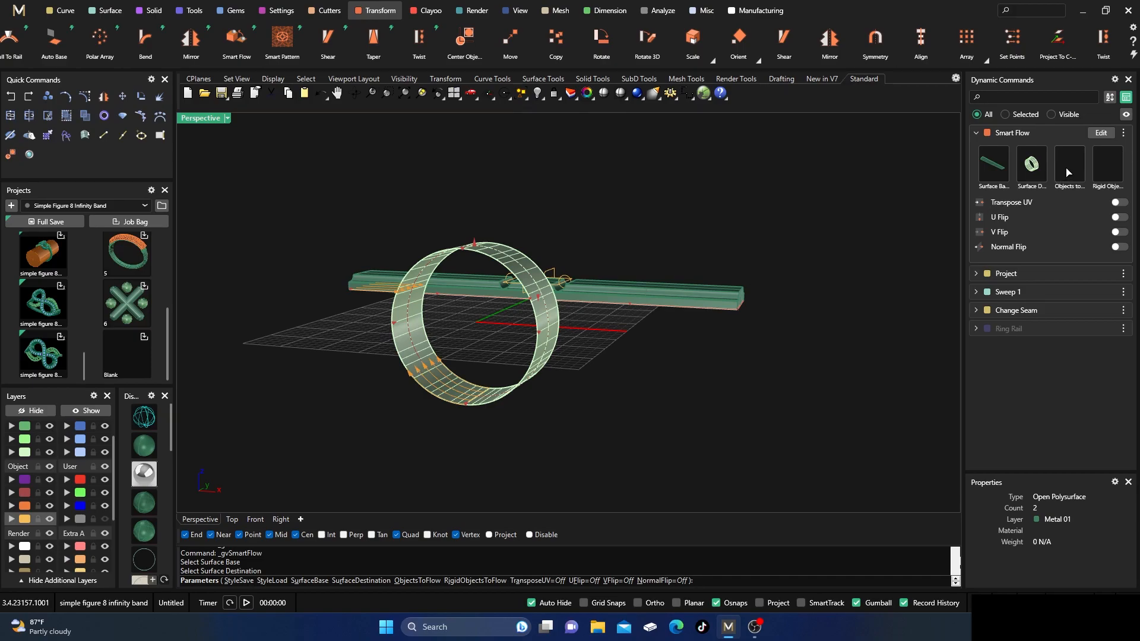
Set the grooved strip as the object to flow and accept the Smart Flow with all flip options off.
click(1068, 172)
click(708, 290)
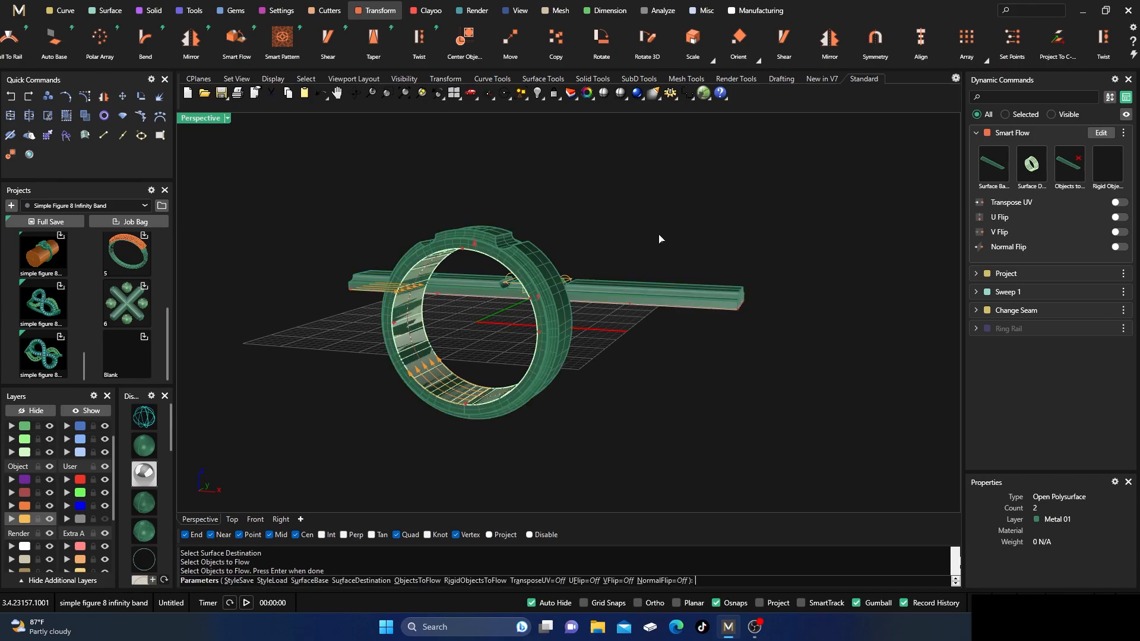
right_drag(615, 217, 516, 338)
key(Return)
Hide the flat strip with its base surface and construction curves, and hide the Metal 04 layer holding the ring band surface.
scroll(484, 373, up, 6)
scroll(504, 324, down, 7)
right_drag(723, 427, 581, 367)
drag(547, 166, 713, 401)
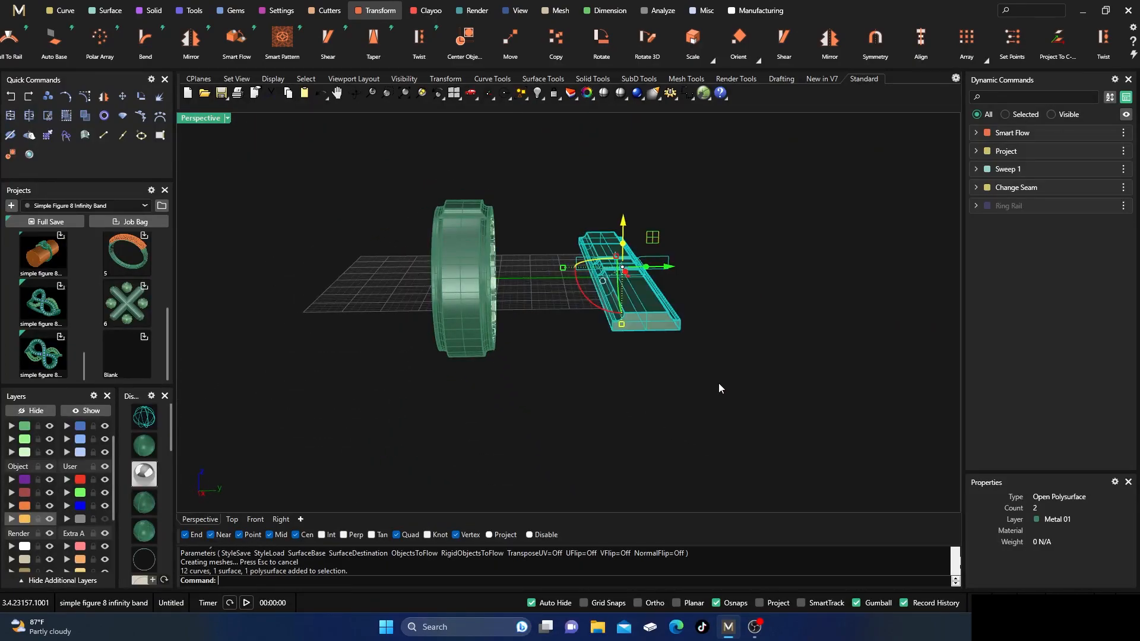
click(46, 412)
right_drag(302, 369, 402, 375)
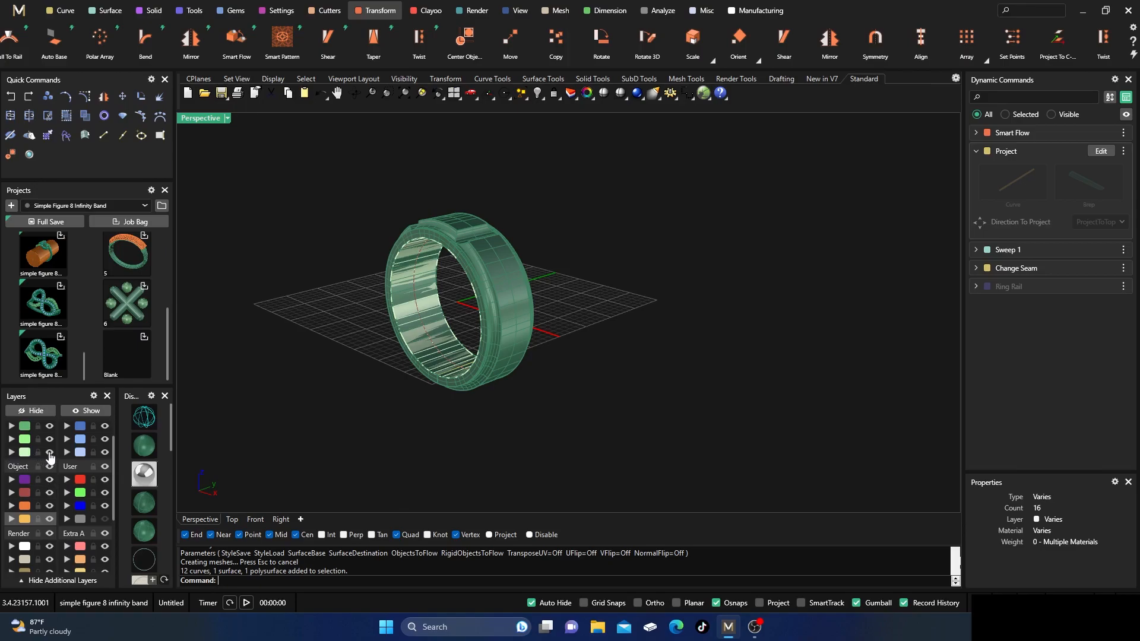
scroll(643, 249, down, 3)
right_drag(642, 248, 622, 308)
scroll(555, 291, up, 3)
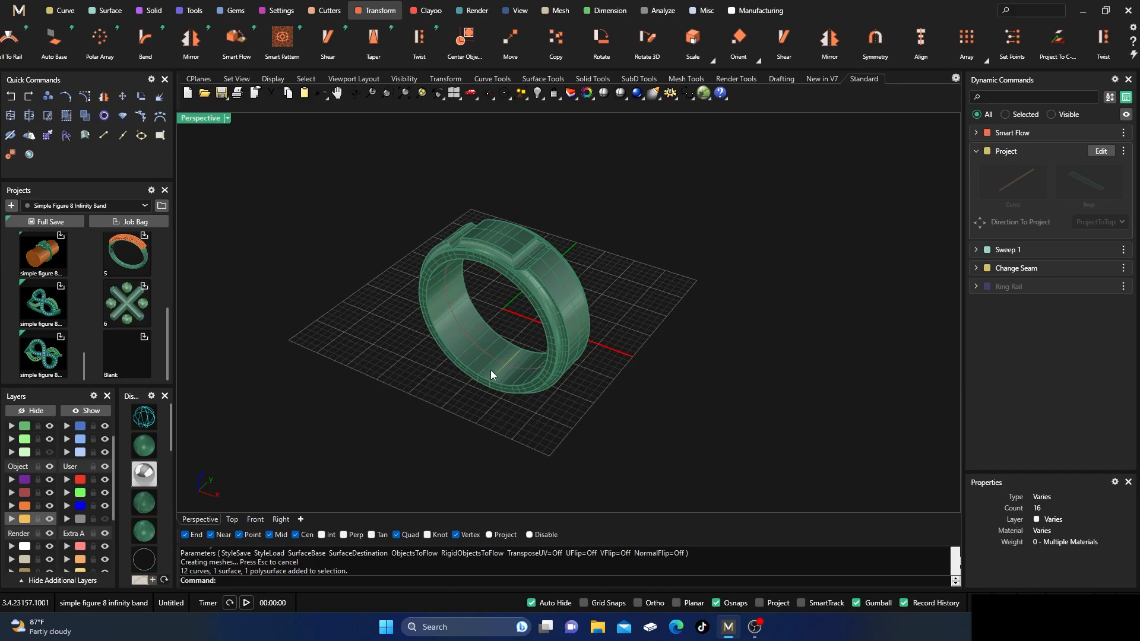
Move the short crosswise curve at the inside bottom of the ring to the User 04 layer.
scroll(507, 373, up, 6)
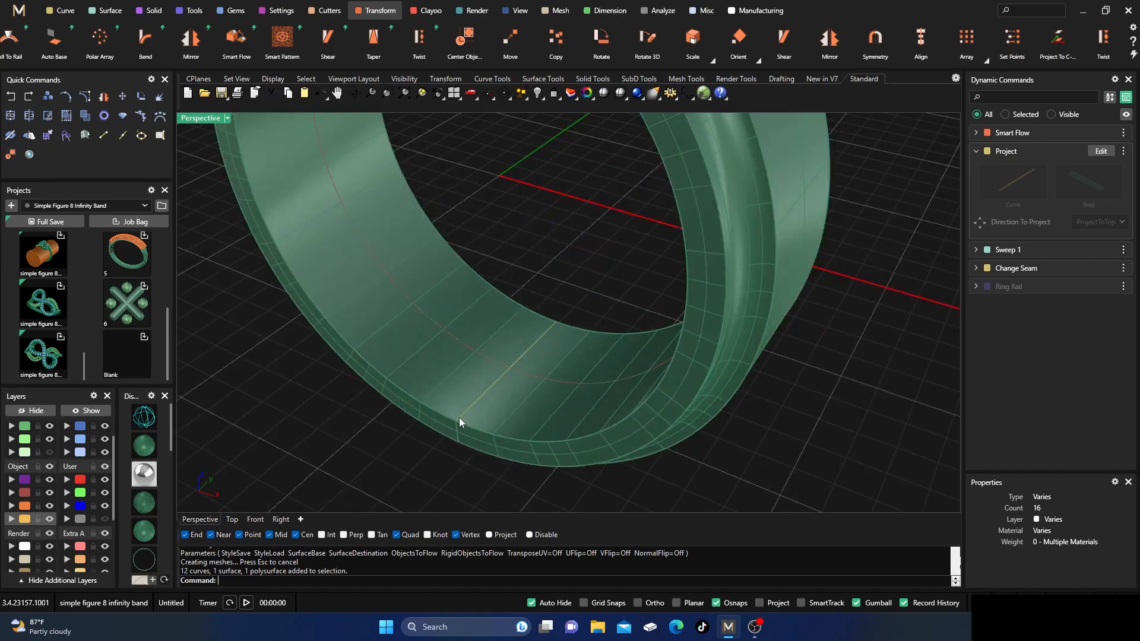
click(23, 523)
scroll(332, 419, down, 5)
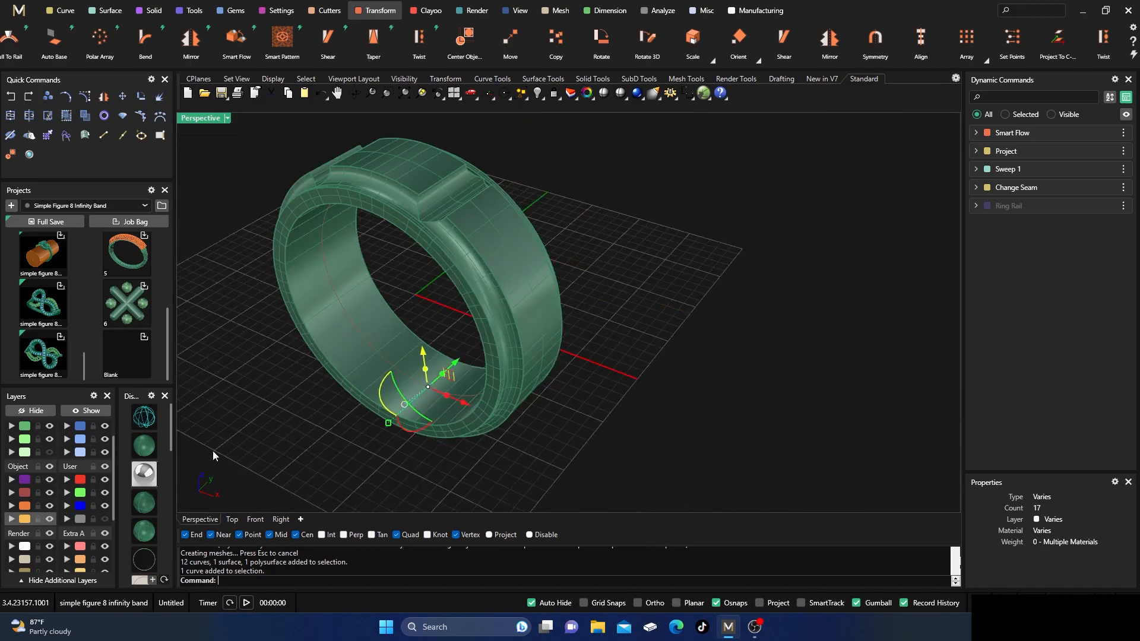
right_click(70, 520)
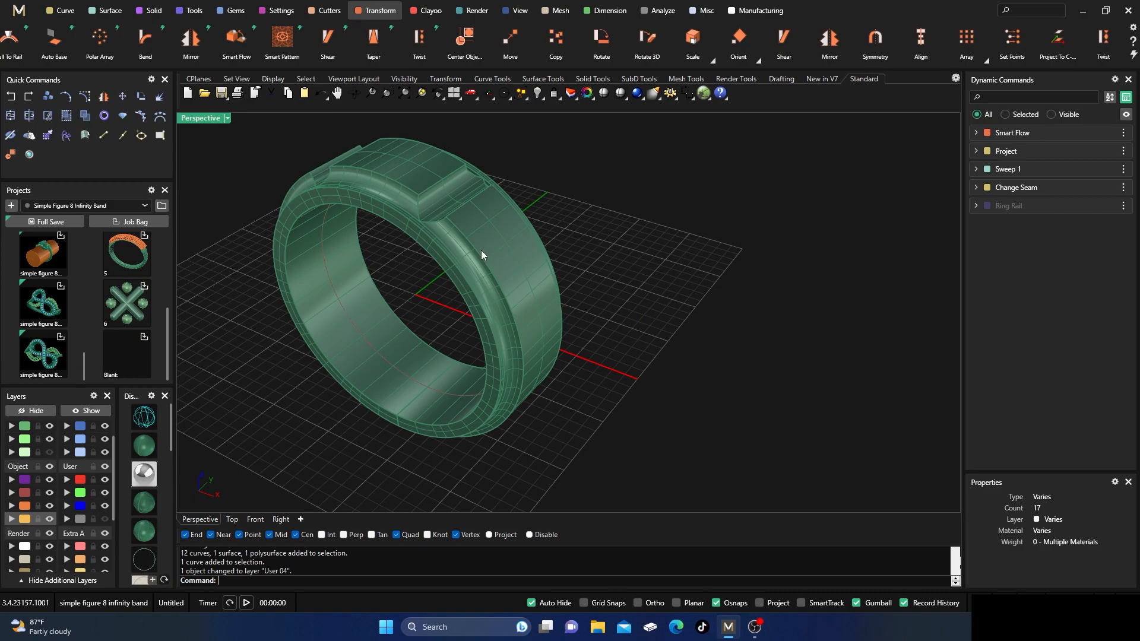
Select the flowed ring, check its object type in the properties, and deselect it.
click(529, 285)
click(680, 349)
click(486, 265)
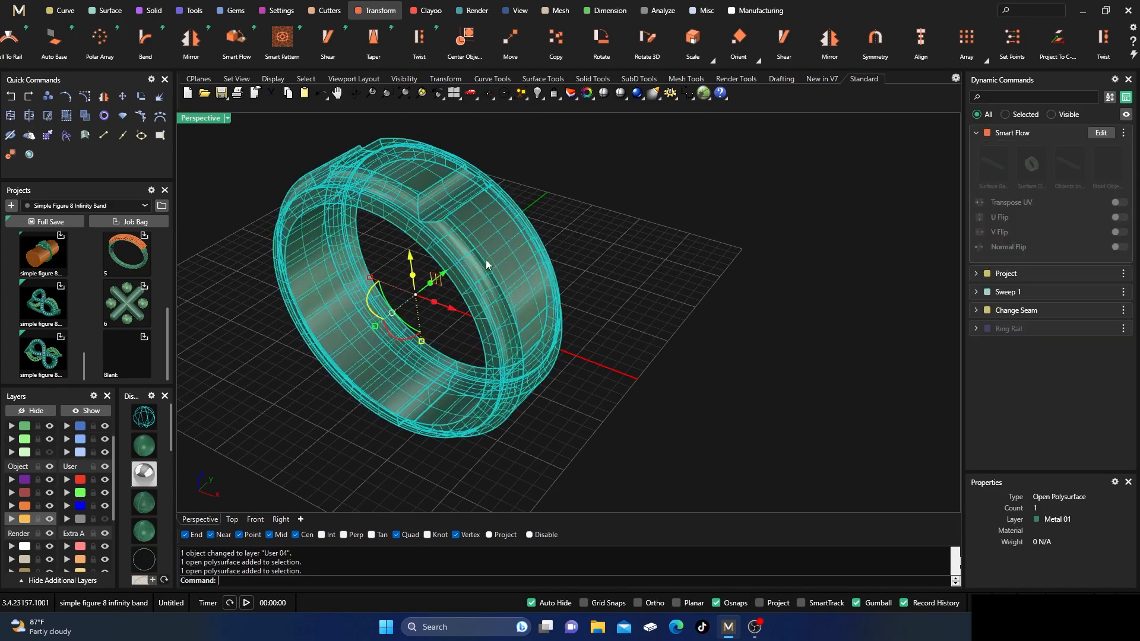
click(841, 397)
Switch the Perspective view to wireframe and explode the flowed ring into separate surfaces.
scroll(734, 313, down, 5)
right_drag(714, 323, 703, 340)
scroll(586, 370, up, 7)
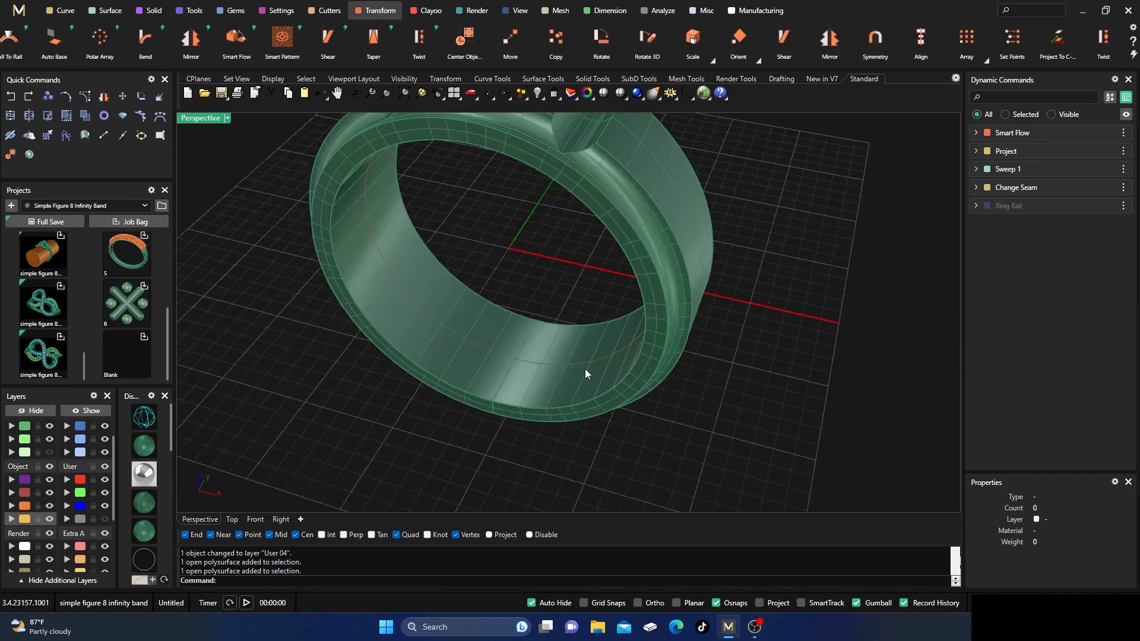
click(142, 420)
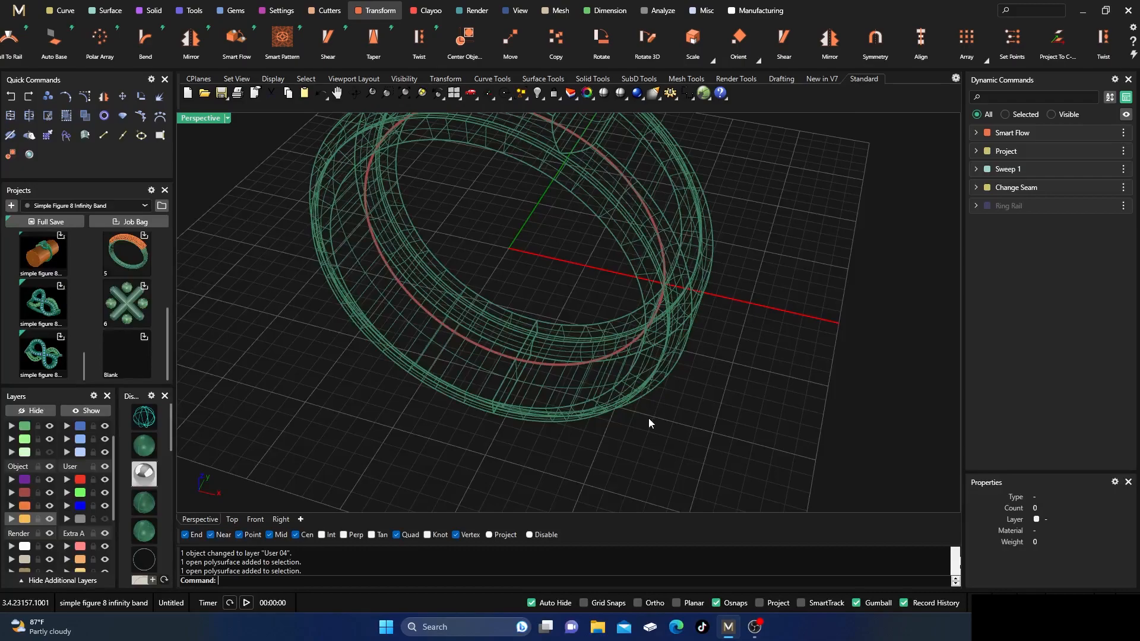
scroll(570, 392, up, 5)
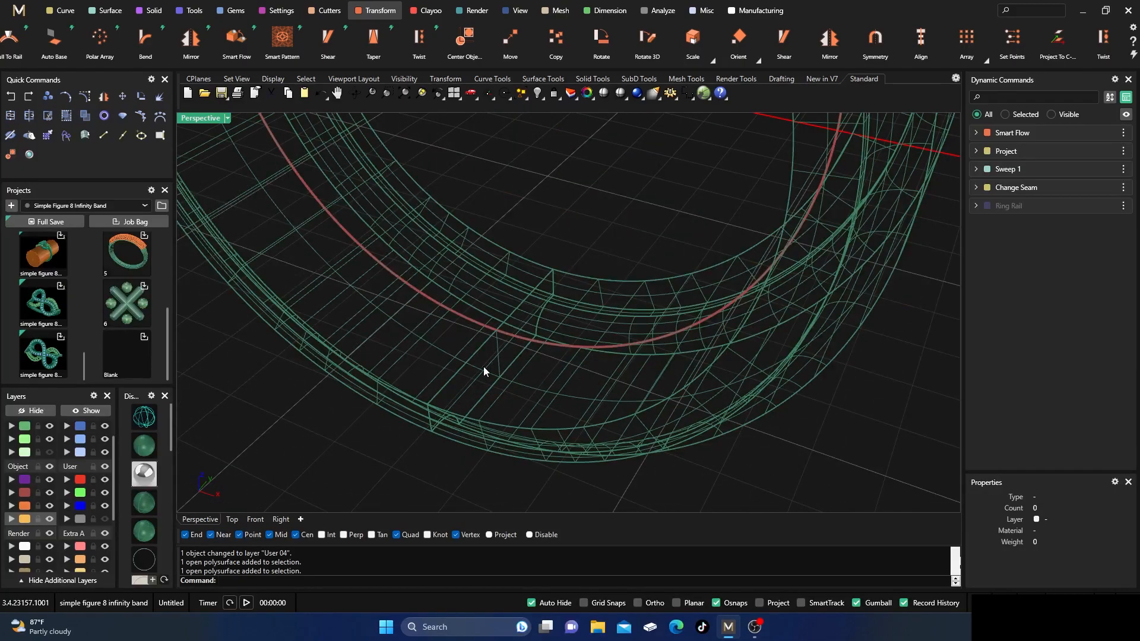
click(529, 430)
click(30, 135)
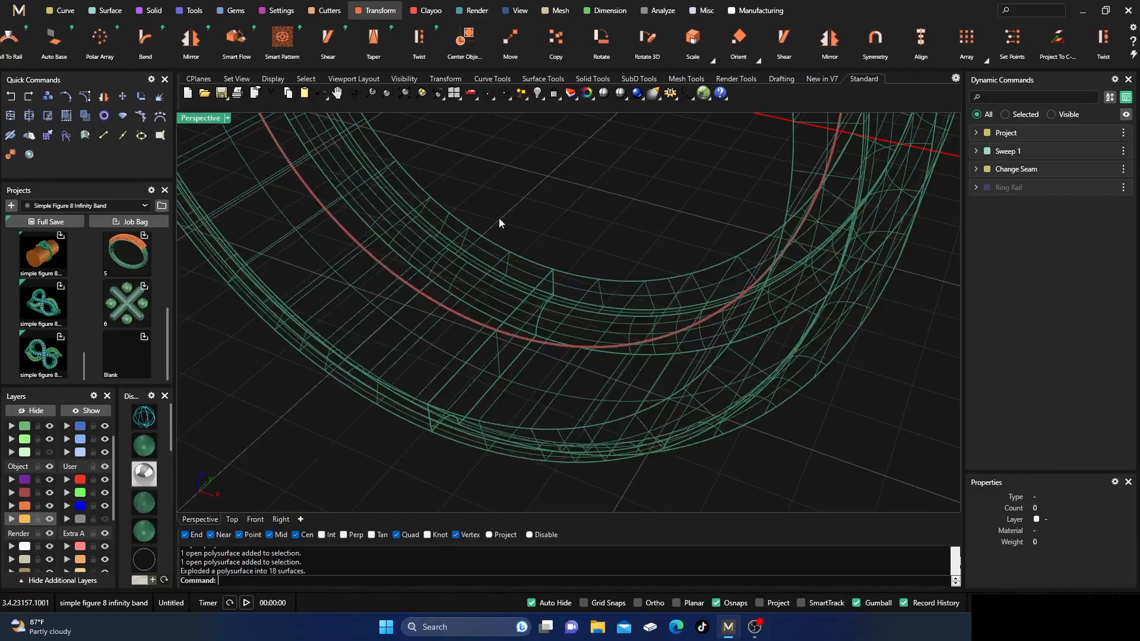
Delete the two overlapping end-cap surfaces at the seam in the bottom of the ring.
click(492, 365)
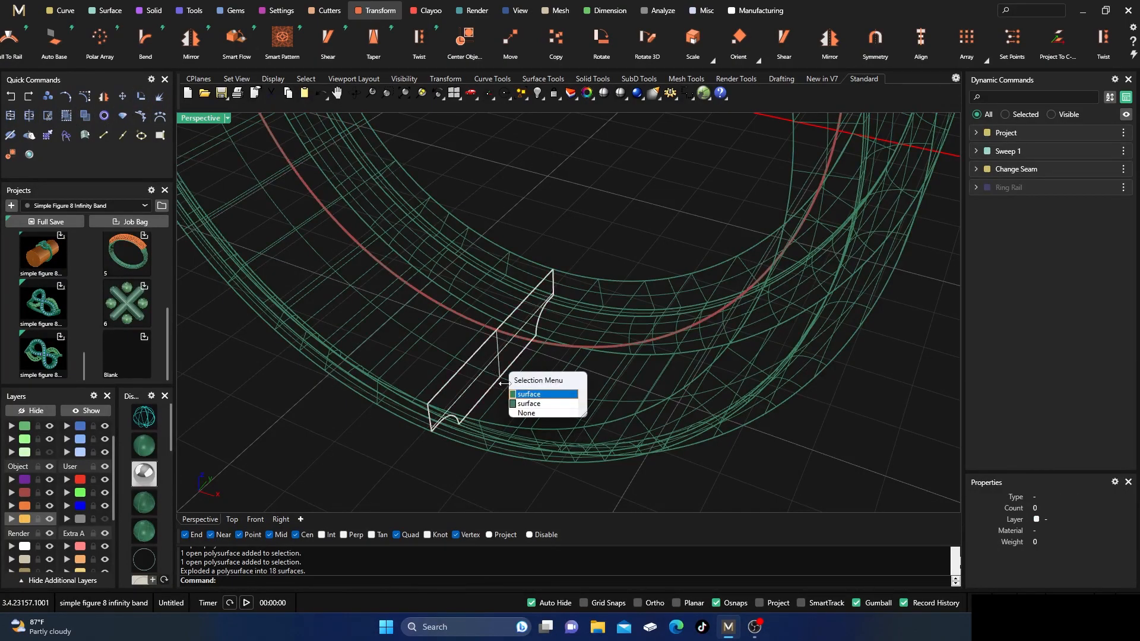
click(529, 395)
key(Delete)
click(494, 365)
key(Delete)
Join the ring's remaining surfaces on the Metal 01 layer into one closed polysurface, check its type, and deselect it.
scroll(475, 351, down, 10)
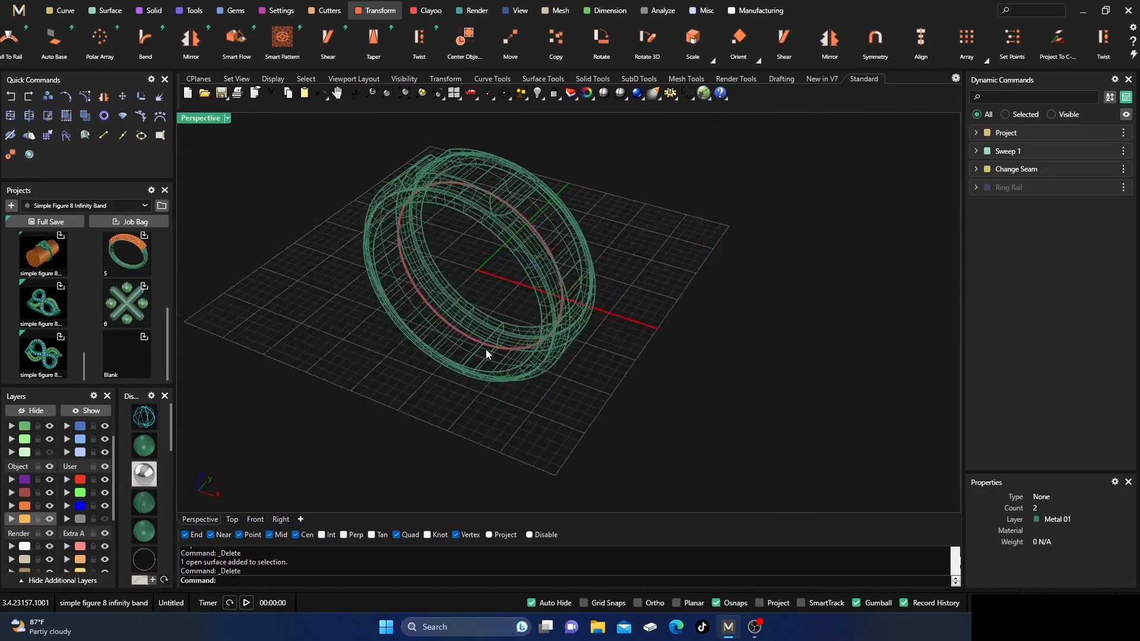
scroll(25, 439, up, 1)
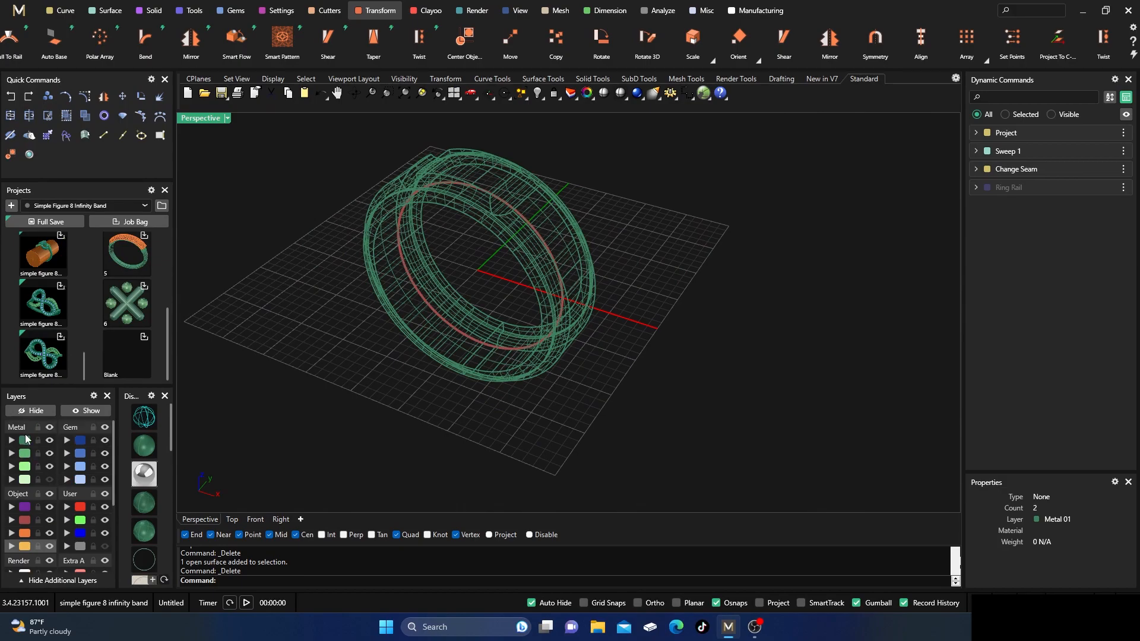
click(25, 440)
click(10, 115)
click(542, 222)
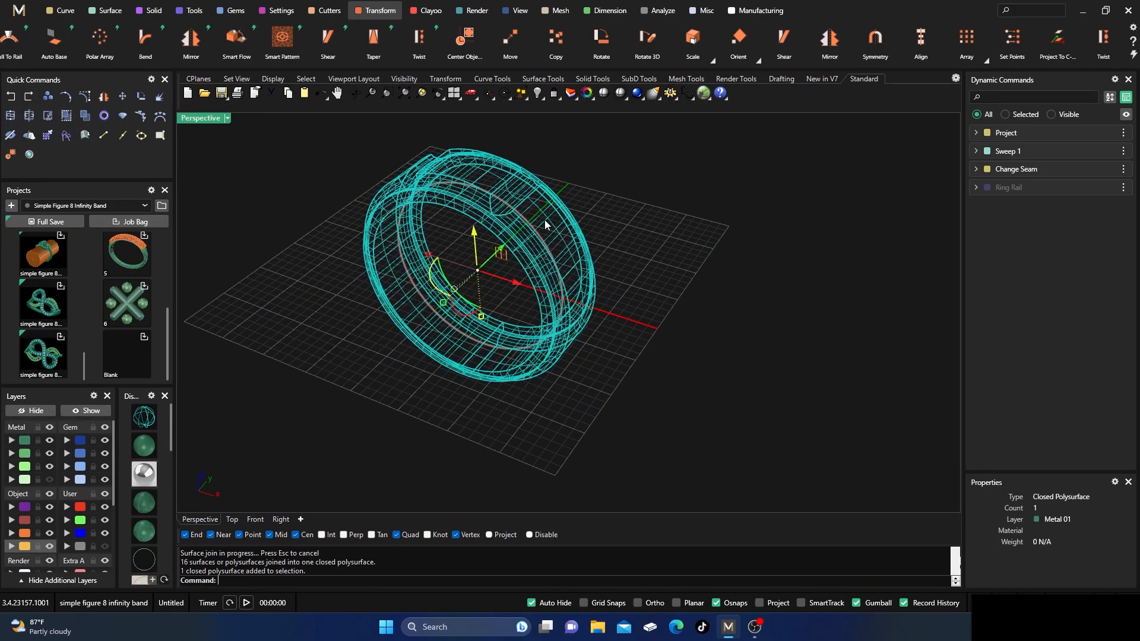
click(776, 291)
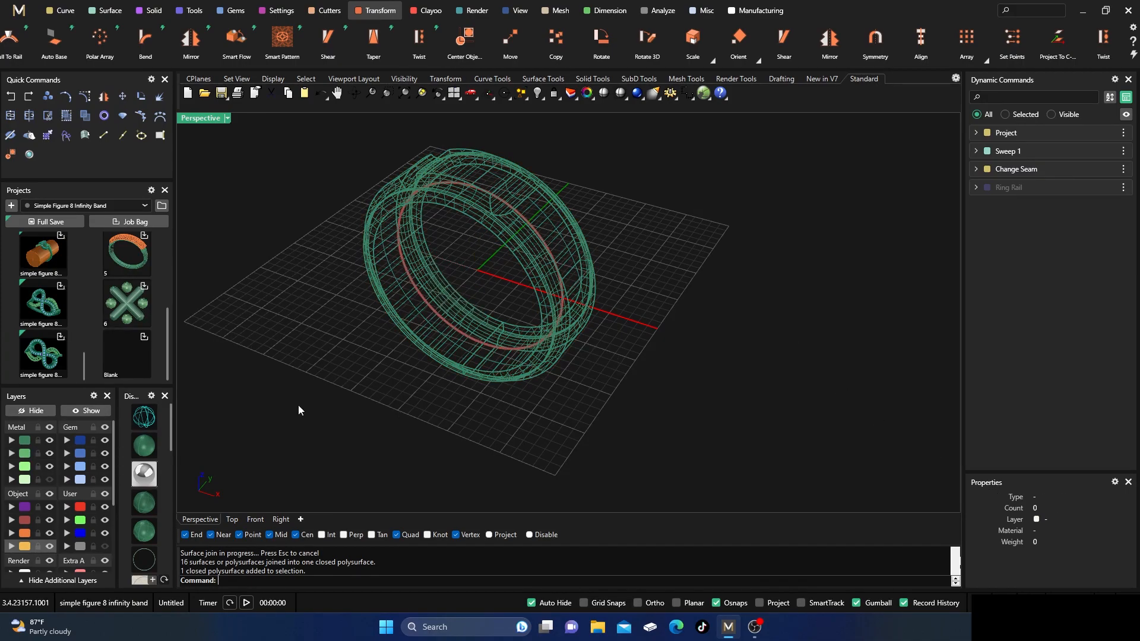
Switch the Perspective view to shaded display and orbit to show the ring's grooved top and side.
click(144, 446)
right_drag(590, 402, 614, 451)
right_drag(674, 317, 559, 269)
scroll(567, 352, down, 6)
scroll(558, 268, up, 6)
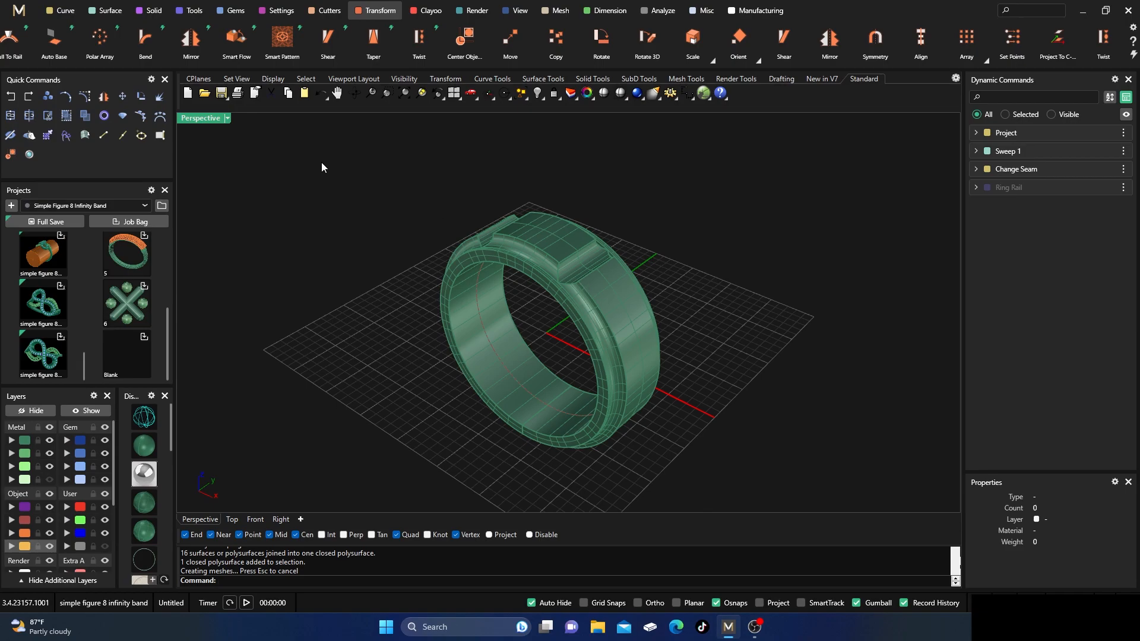
Apply Blend Edge with a 0.3 radius to the inner and outer rim edges on both sides of the ring.
click(148, 10)
scroll(934, 59, down, 3)
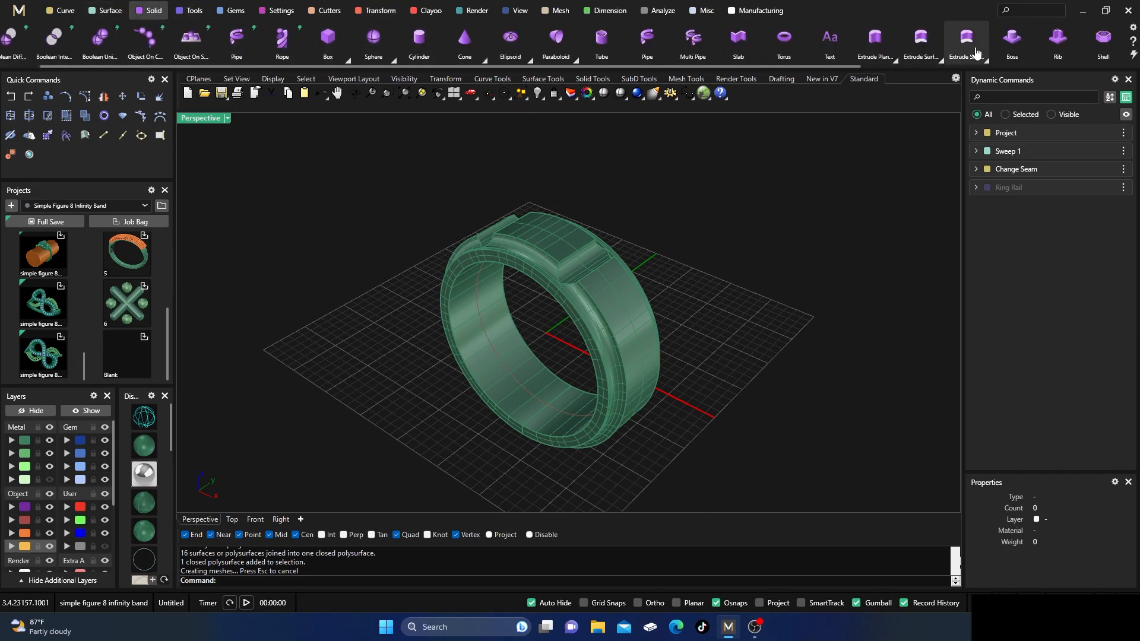
click(1075, 60)
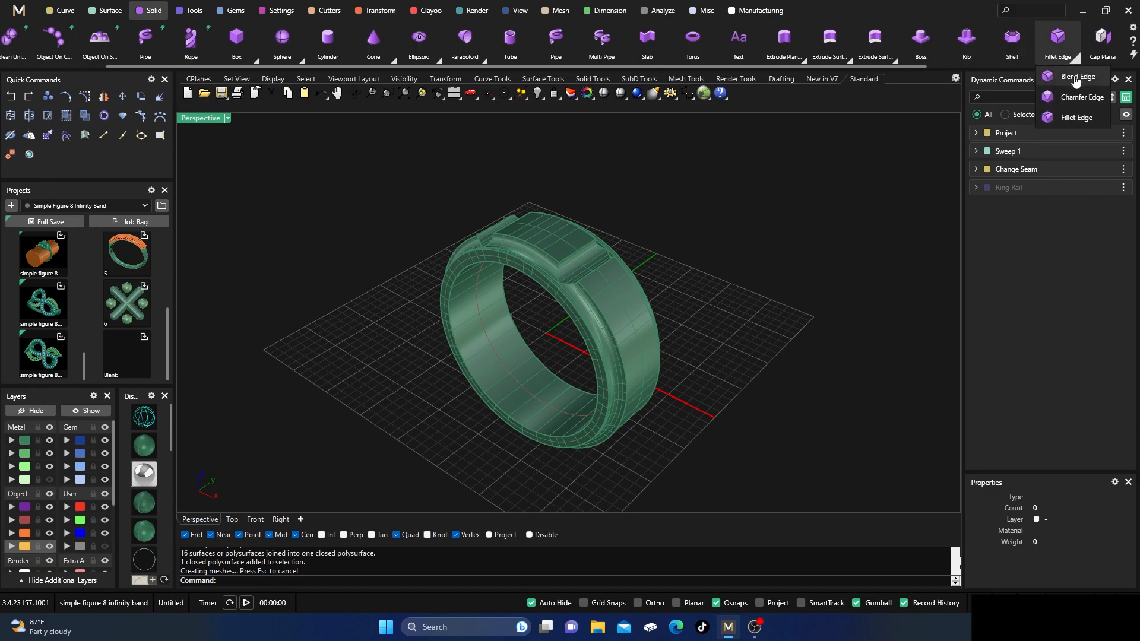
click(1075, 77)
scroll(517, 284, up, 2)
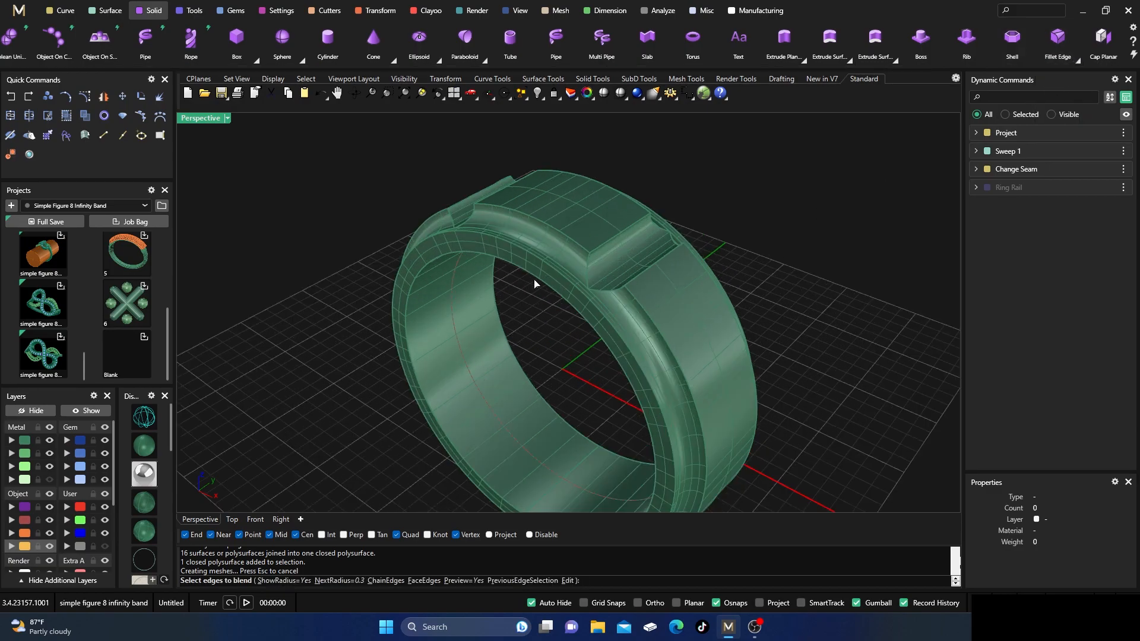
click(535, 284)
click(543, 243)
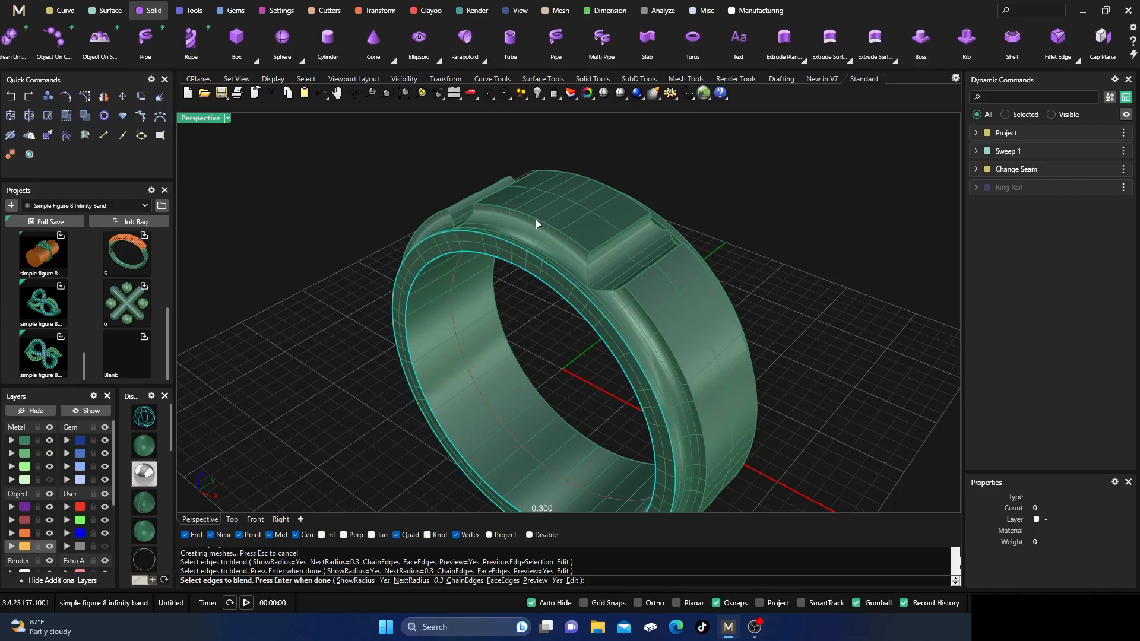
right_drag(778, 256, 509, 199)
click(492, 174)
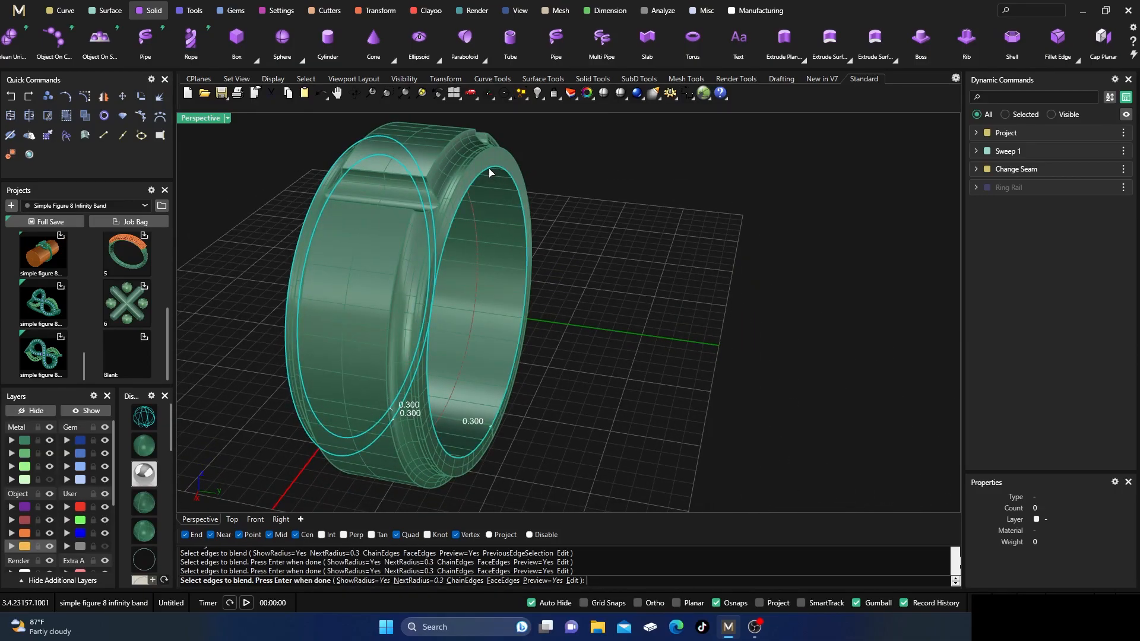
click(479, 155)
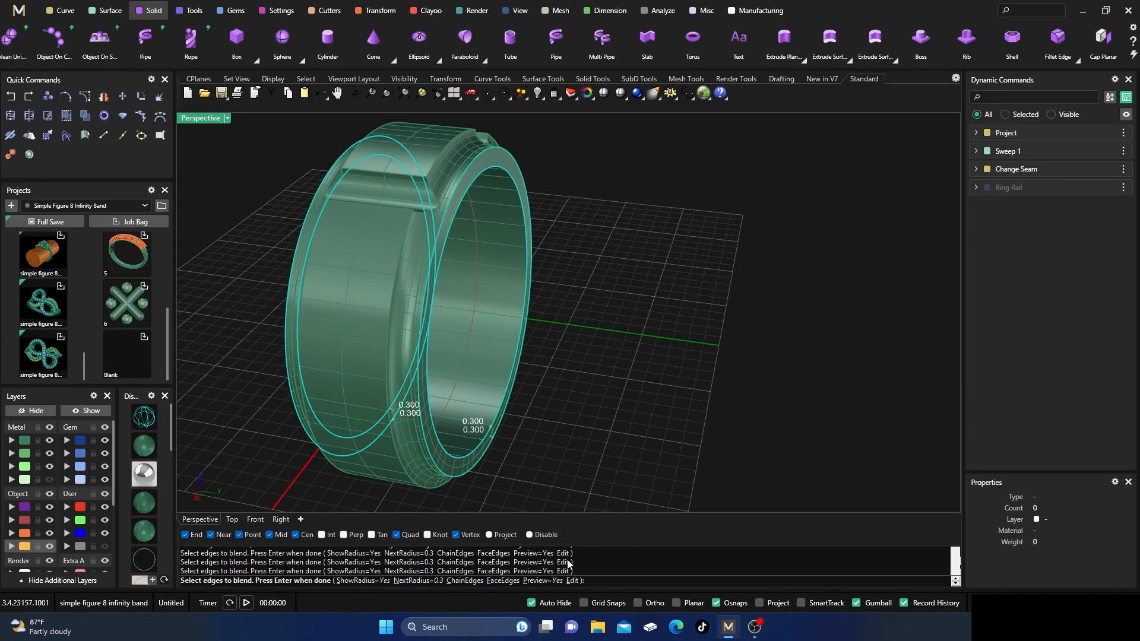
key(Return)
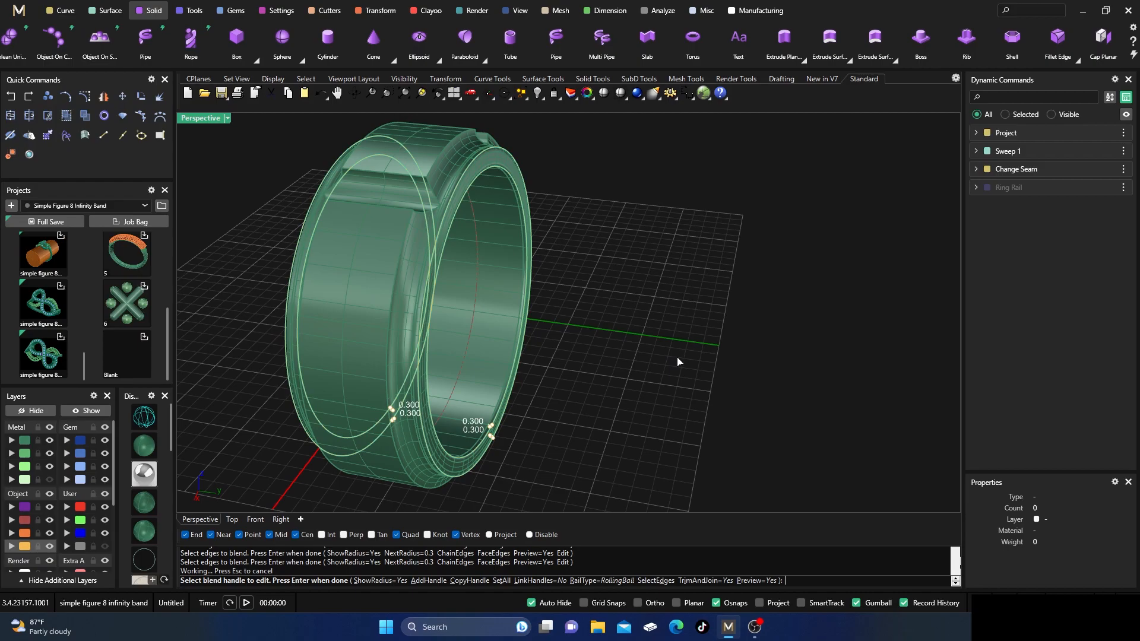
scroll(426, 410, up, 4)
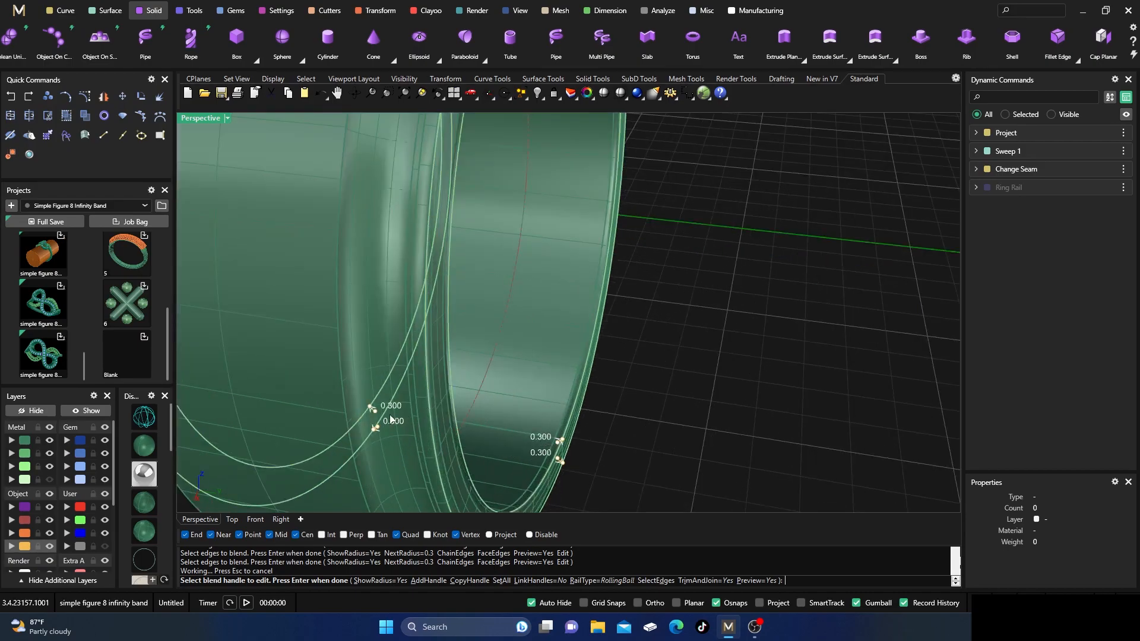
key(Return)
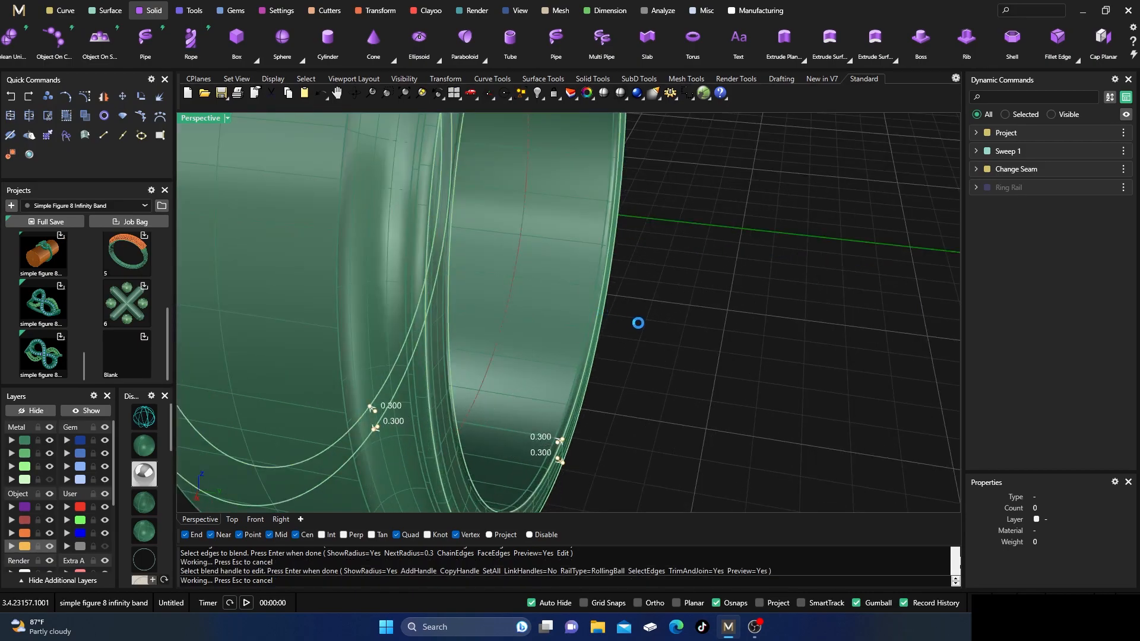
Examine the blended rims and top grooves from several angles, checking the ring's object type by selecting and deselecting it.
scroll(659, 333, down, 5)
right_drag(659, 332, 667, 390)
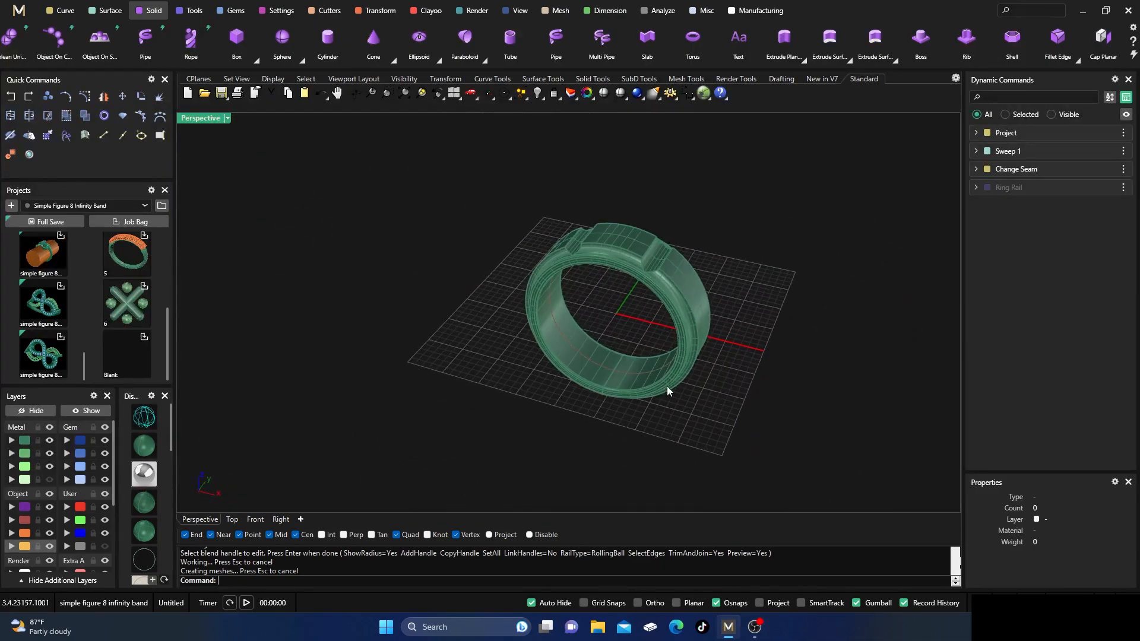
scroll(631, 245, up, 3)
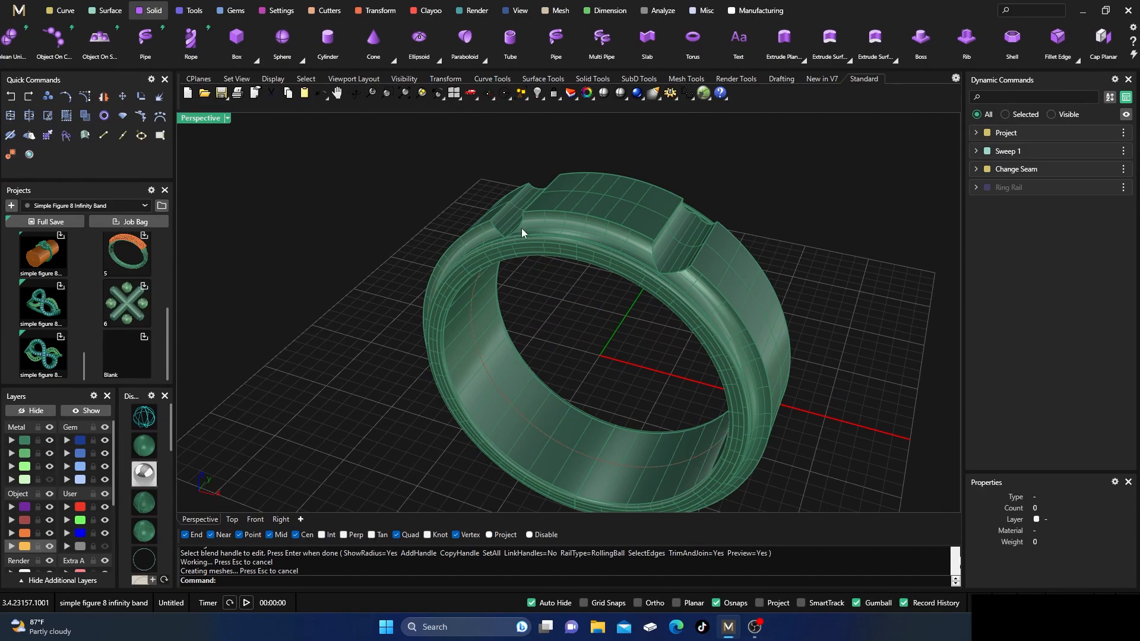
right_drag(518, 265, 551, 310)
scroll(477, 220, down, 5)
right_drag(472, 326, 558, 333)
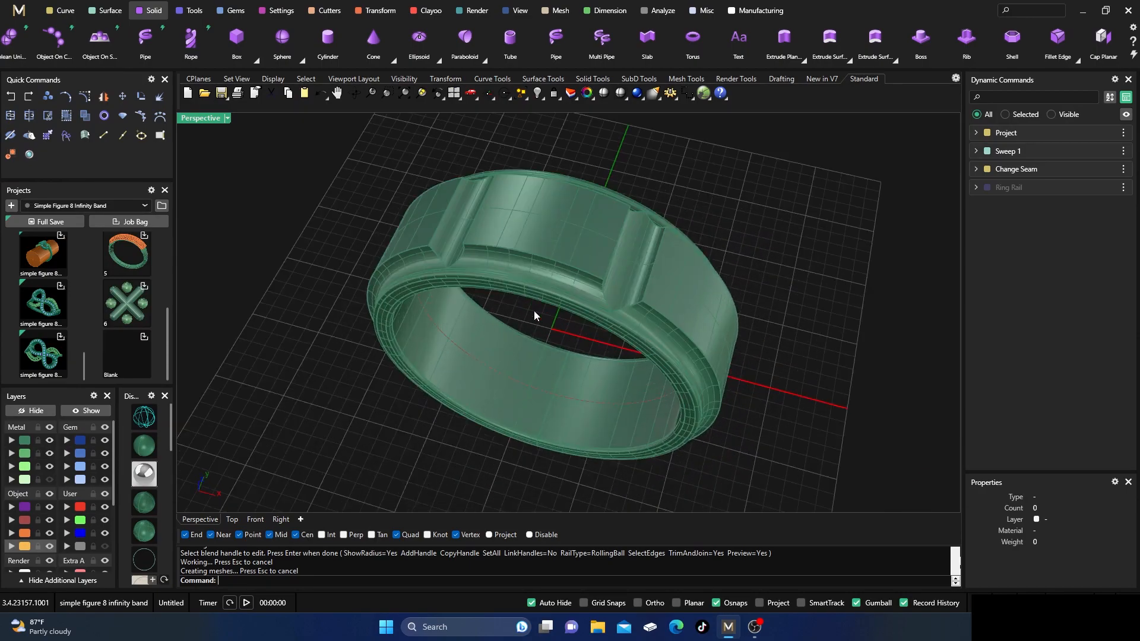
click(544, 321)
click(772, 243)
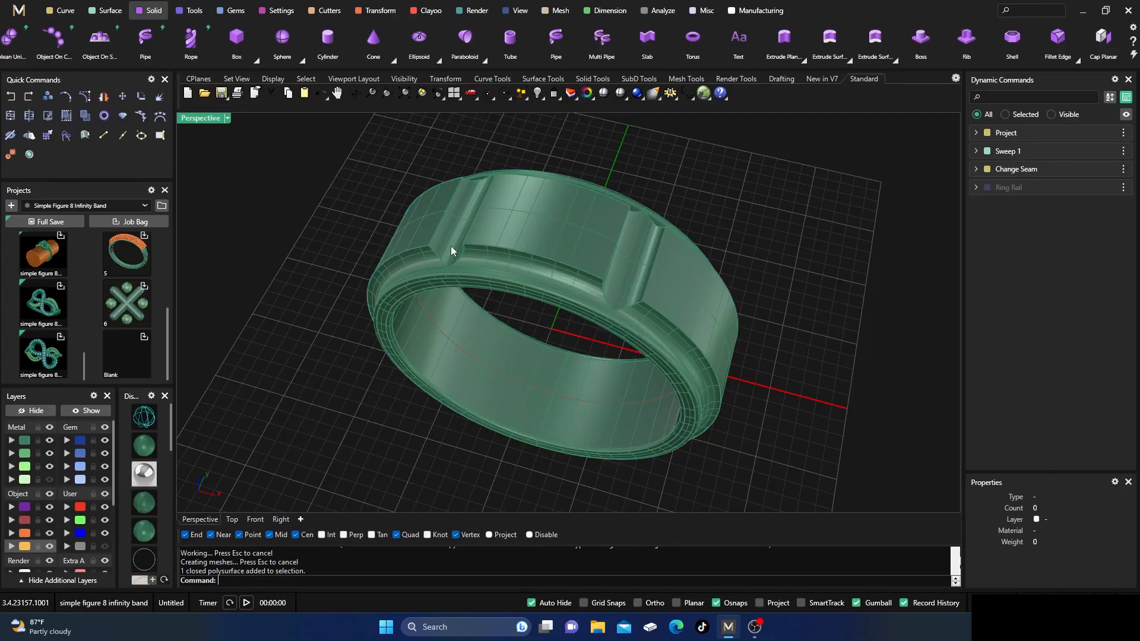
right_drag(480, 225, 443, 274)
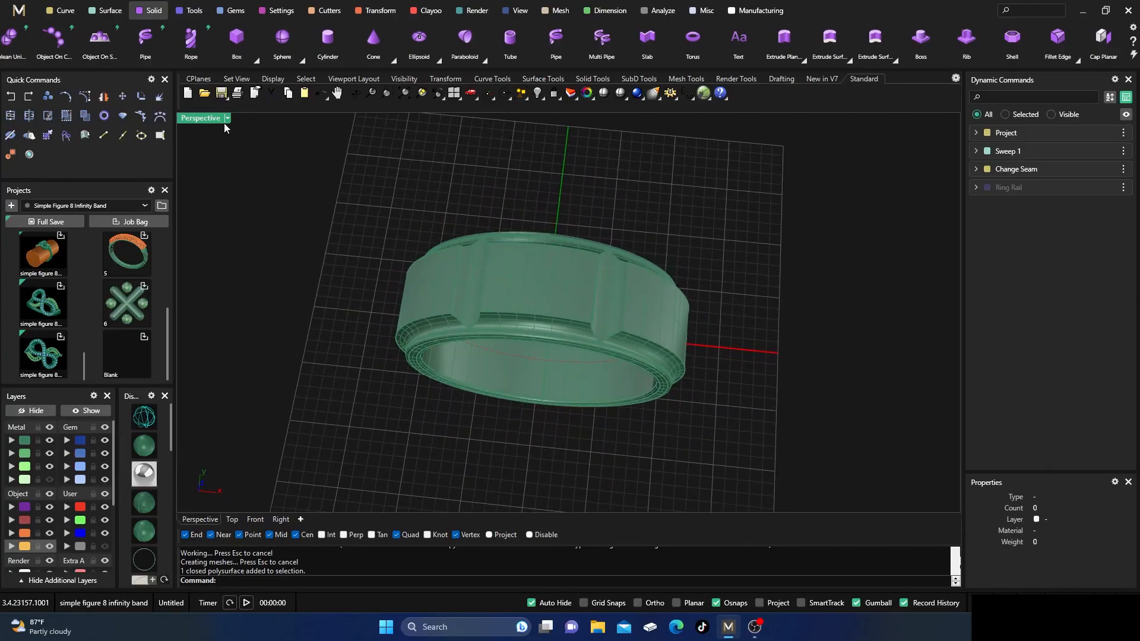
In the four-view layout, place a round 2.00 mm gem on the ring's raised top surface, centred at U 0.5, V 0.5.
double_click(201, 118)
scroll(363, 224, down, 3)
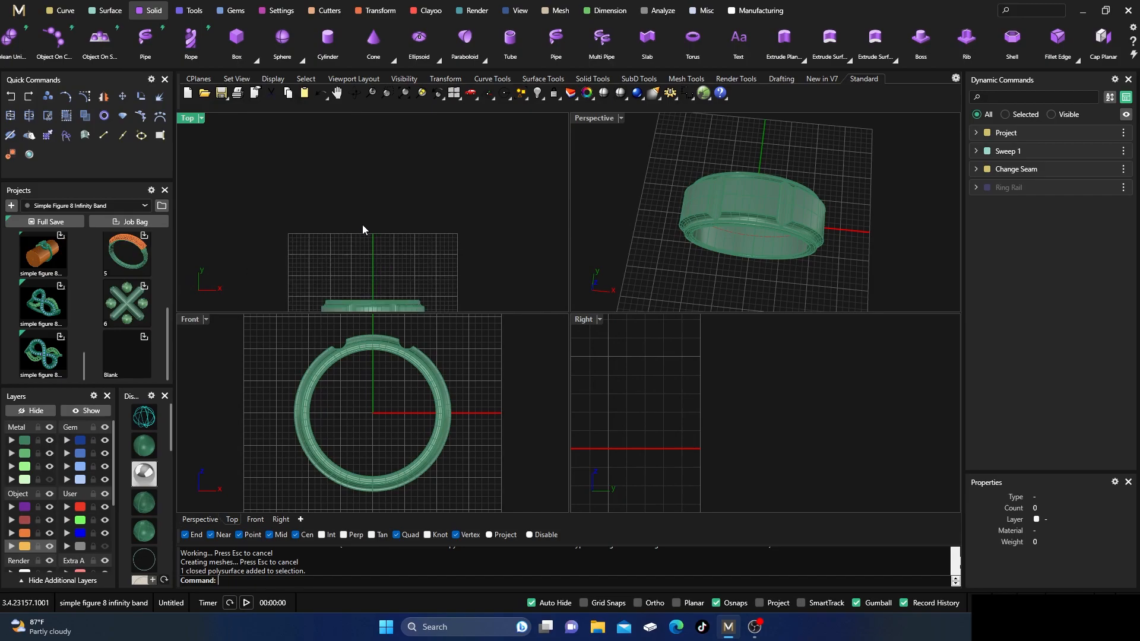
scroll(357, 225, up, 5)
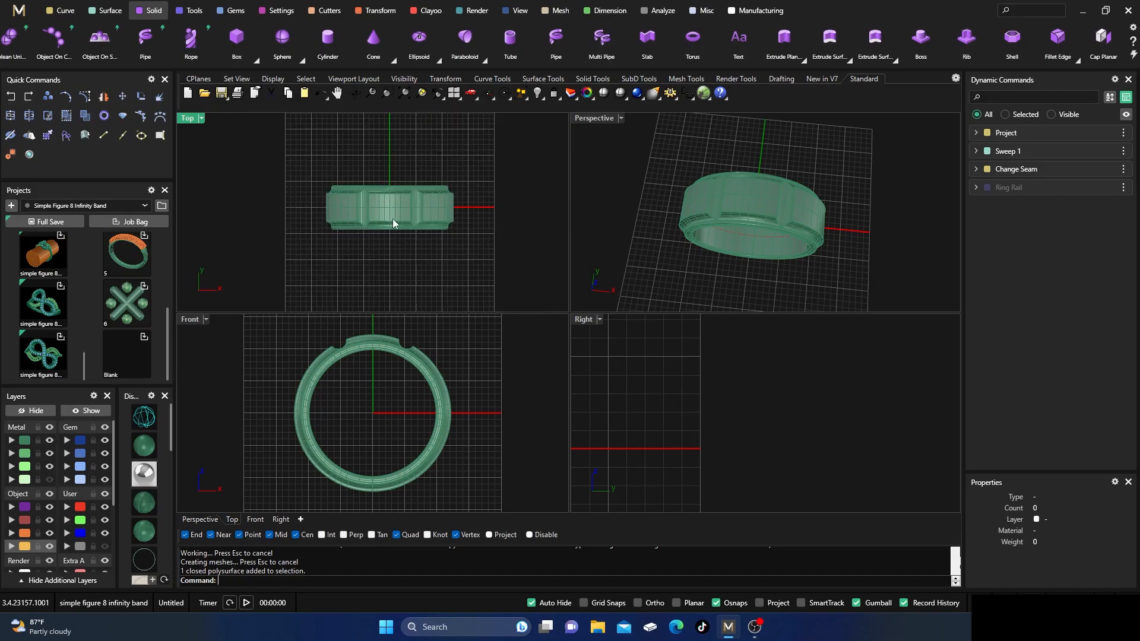
click(235, 11)
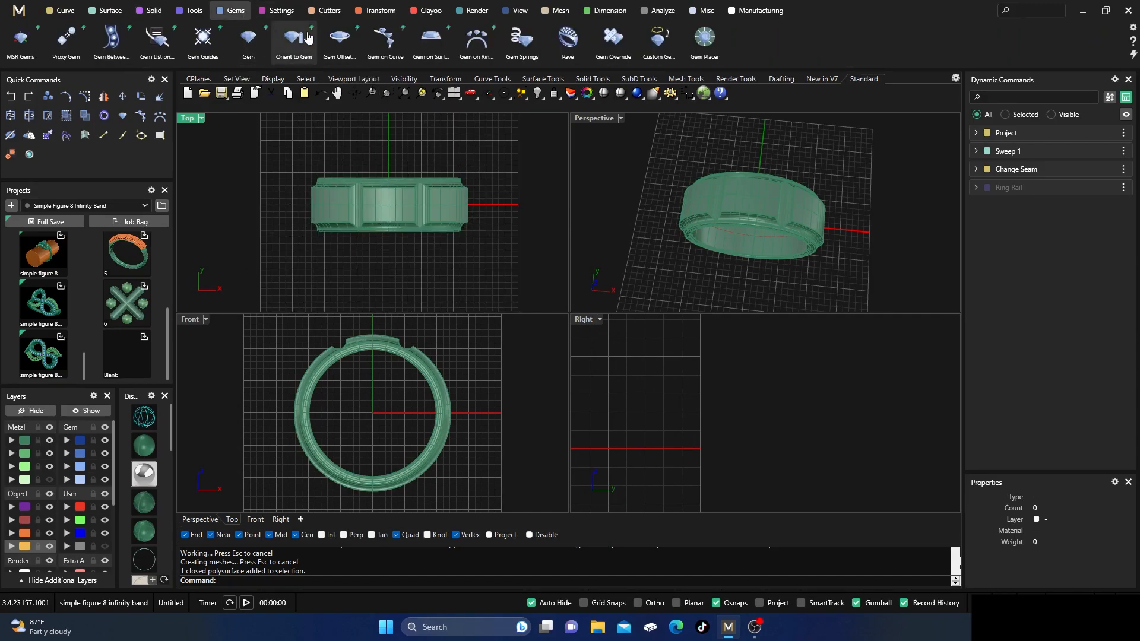
click(430, 40)
scroll(392, 216, up, 5)
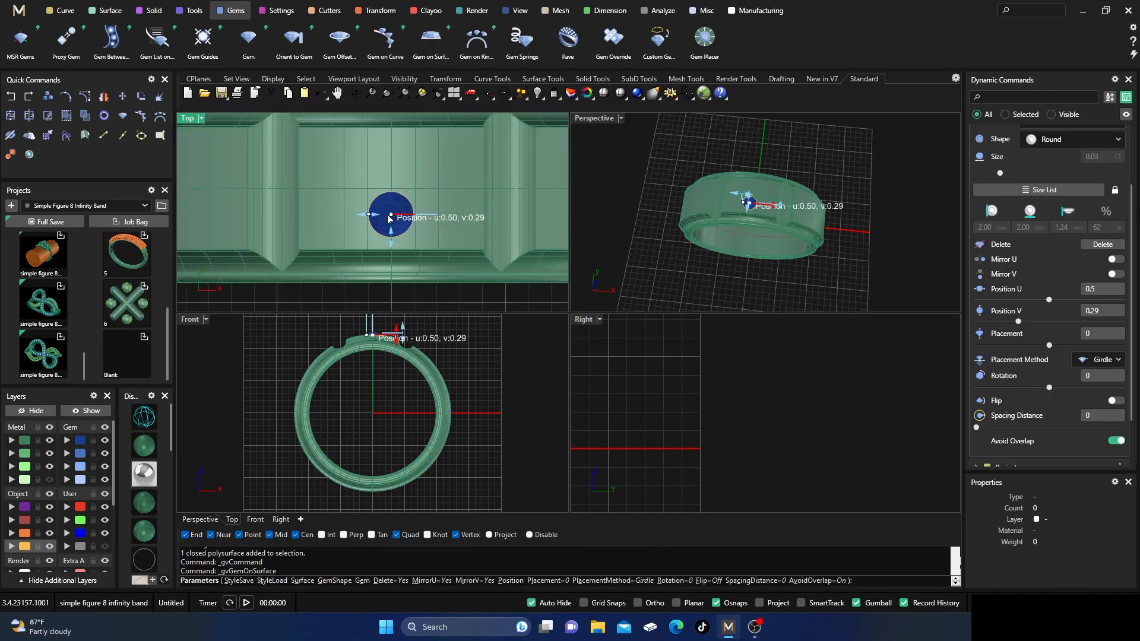
scroll(392, 179, up, 3)
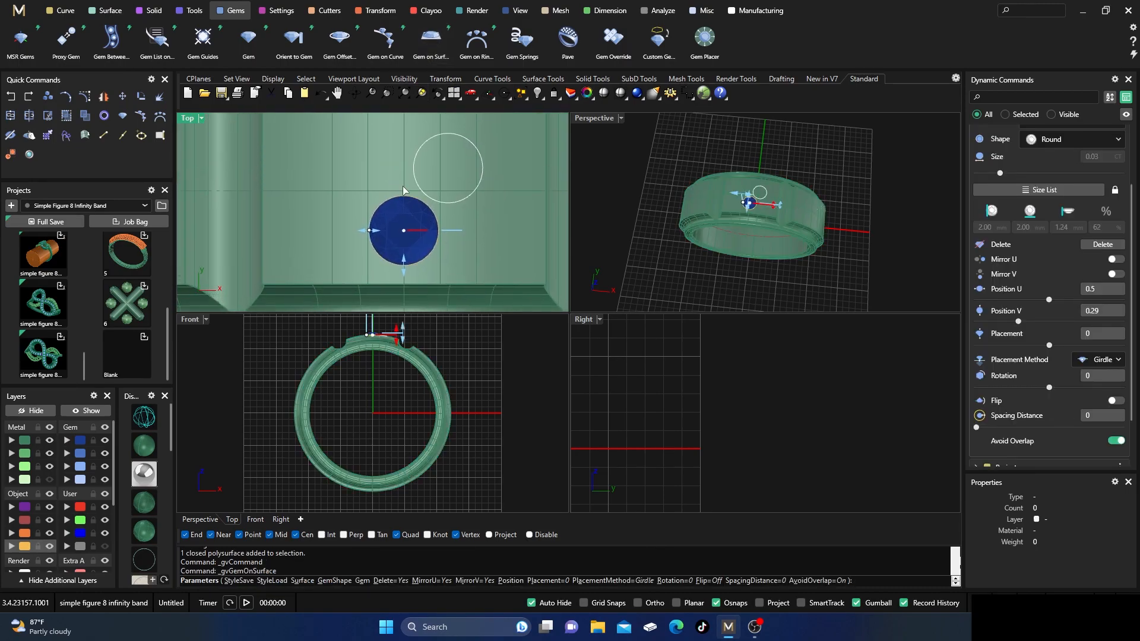
scroll(402, 188, up, 2)
drag(405, 256, 407, 193)
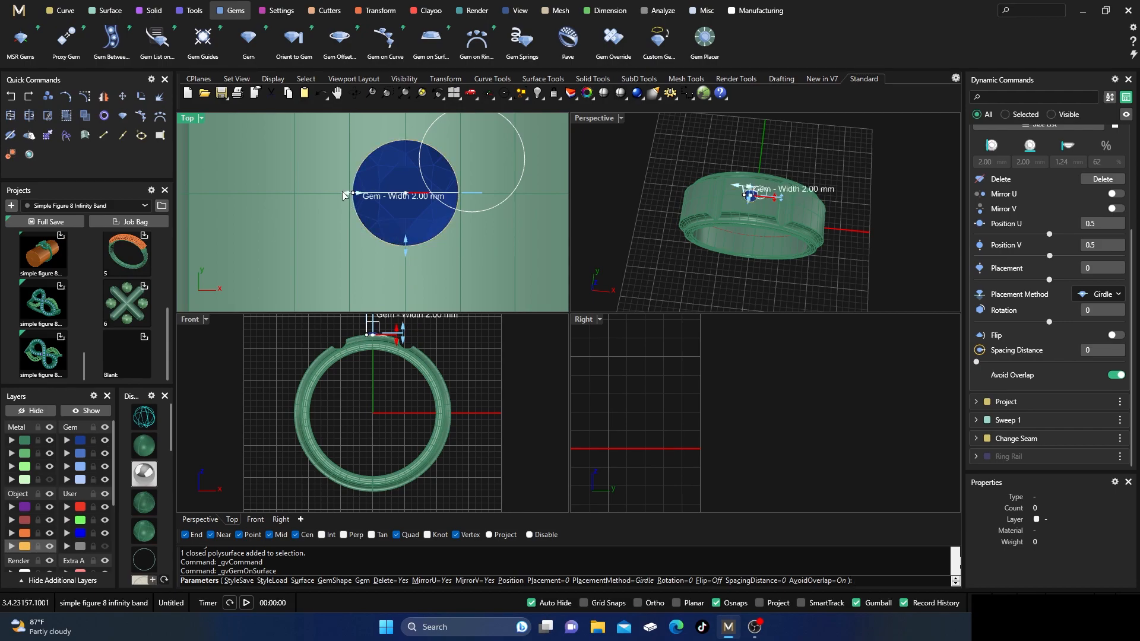
scroll(404, 196, up, 2)
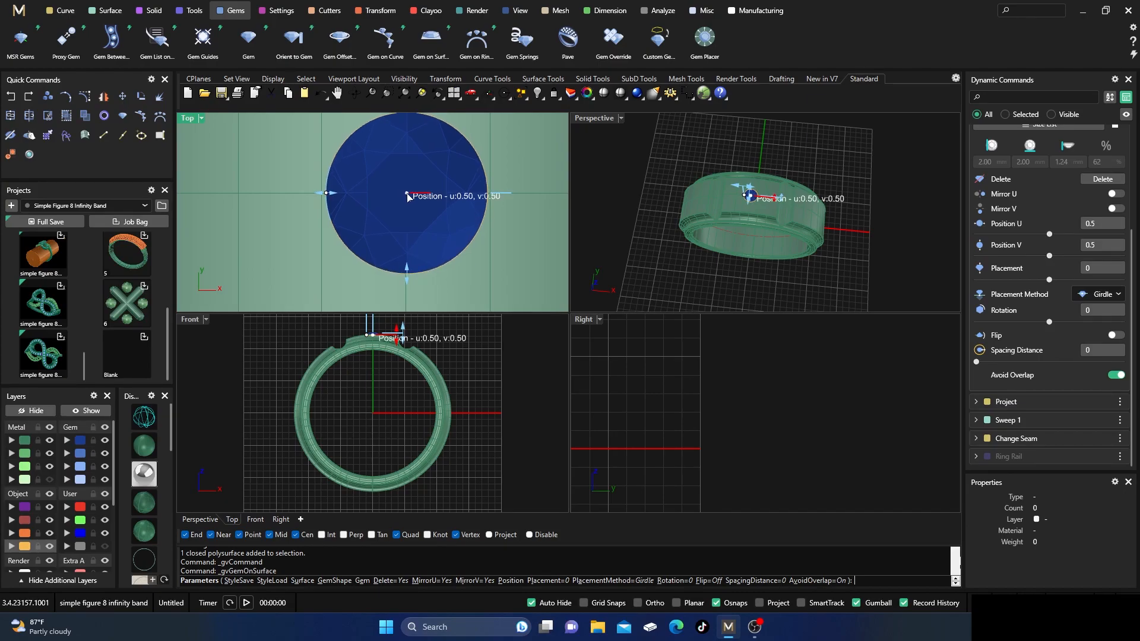
scroll(406, 197, down, 6)
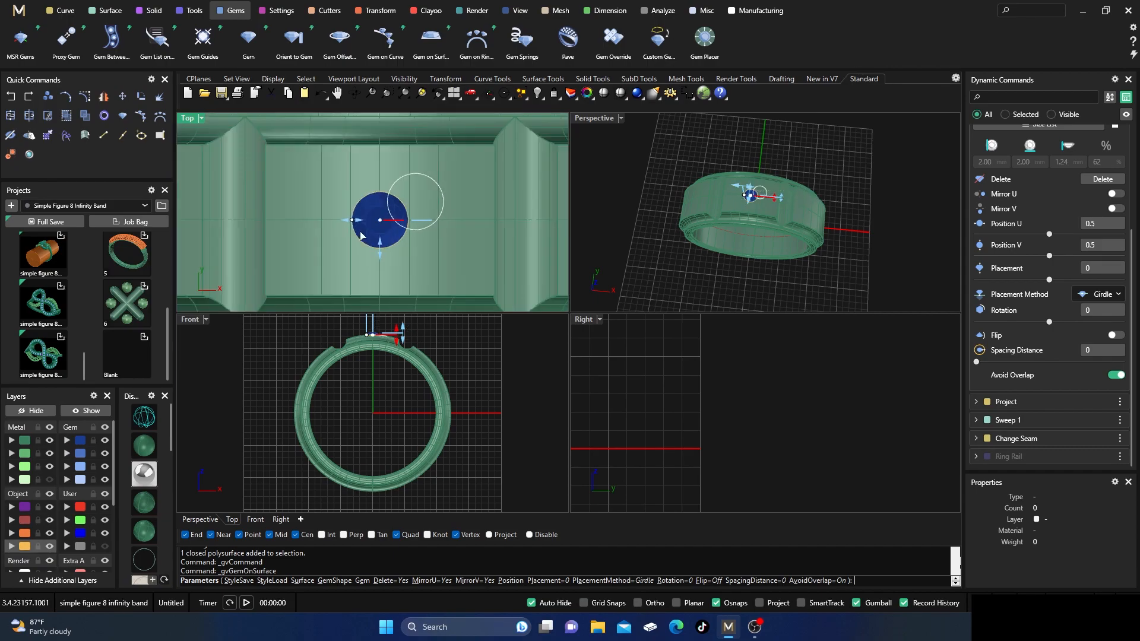
Enlarge the gem to 3.80 mm and, with the views in wireframe, set its placement method to Table.
drag(346, 222, 329, 221)
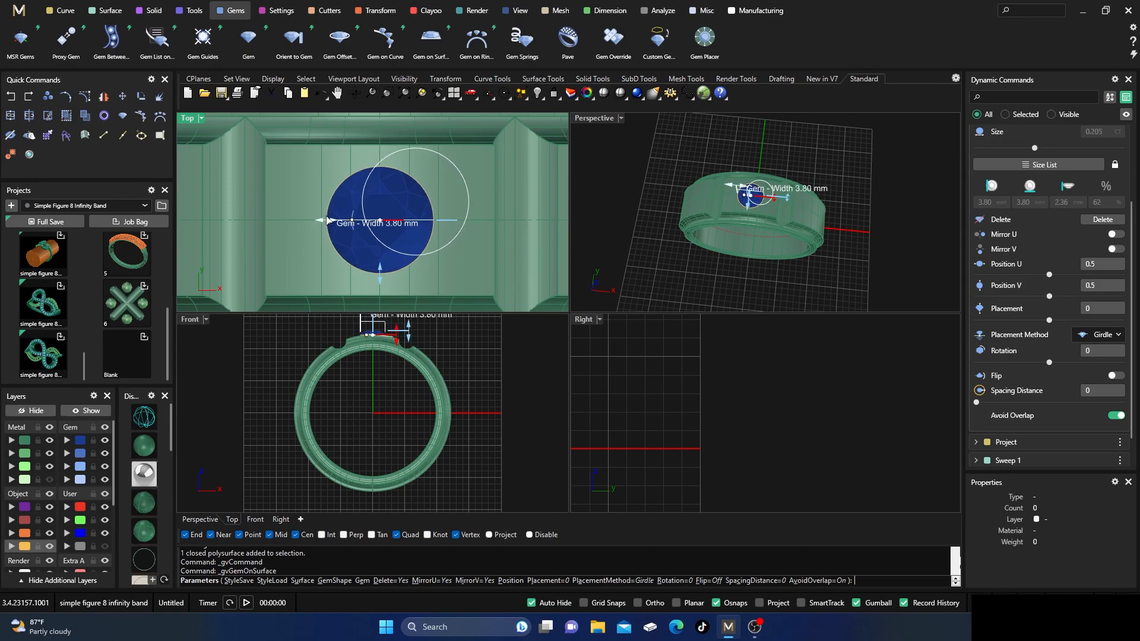
click(144, 418)
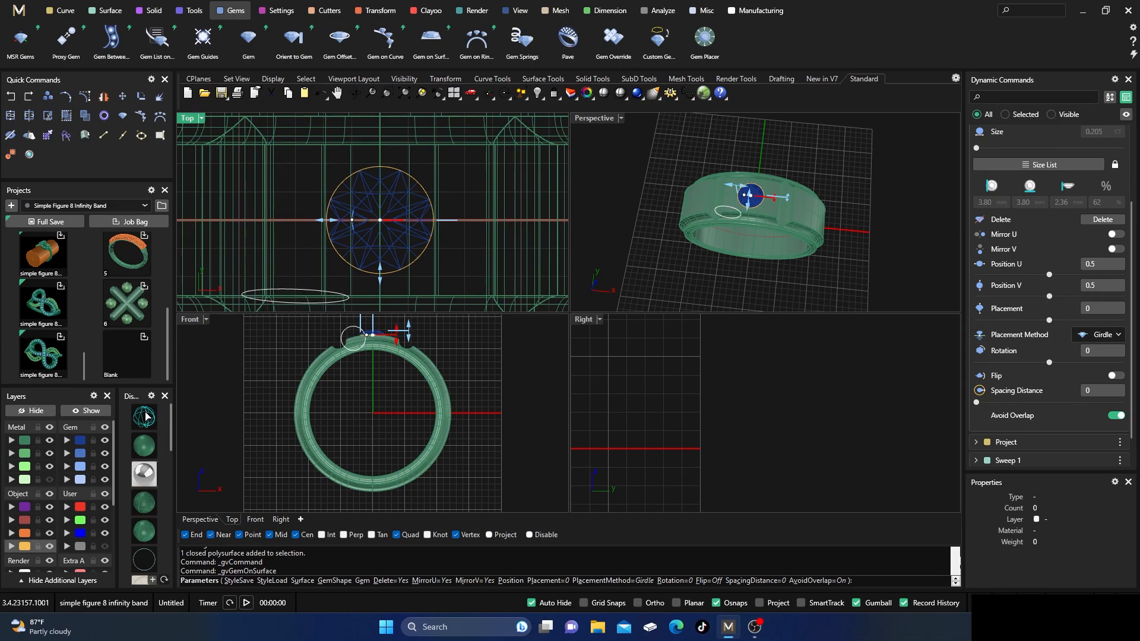
scroll(392, 344, up, 5)
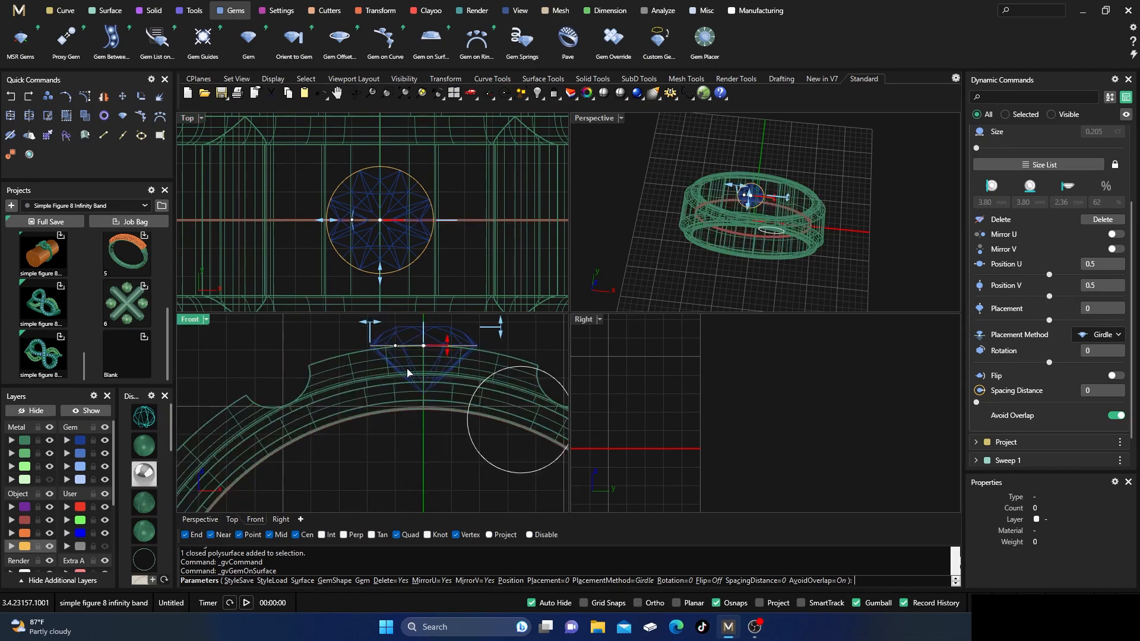
click(1099, 336)
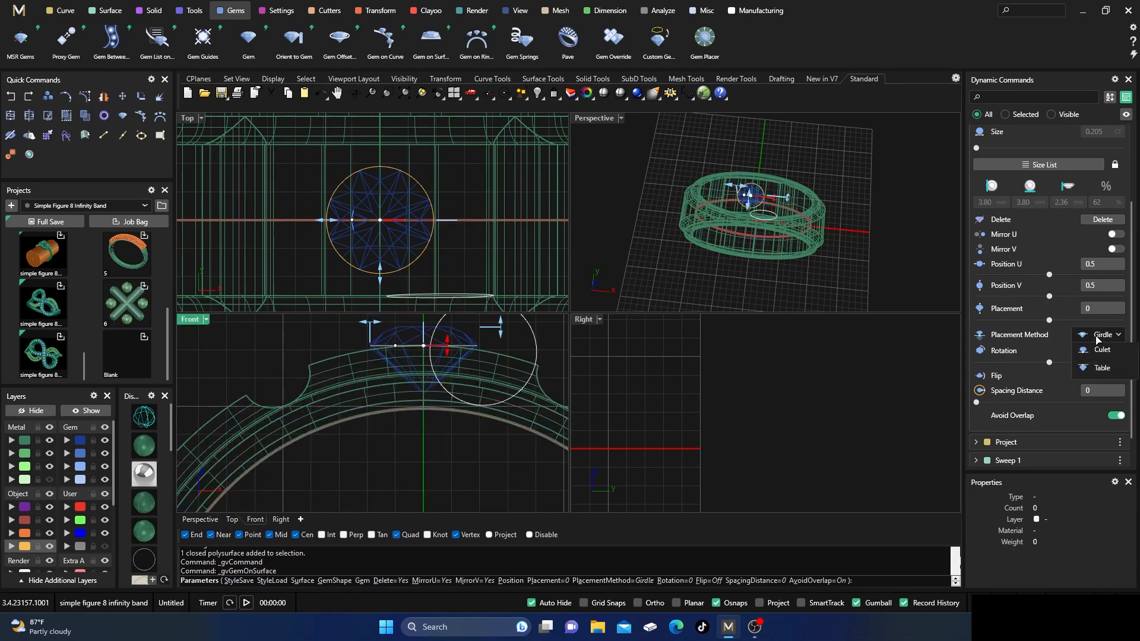
click(1101, 390)
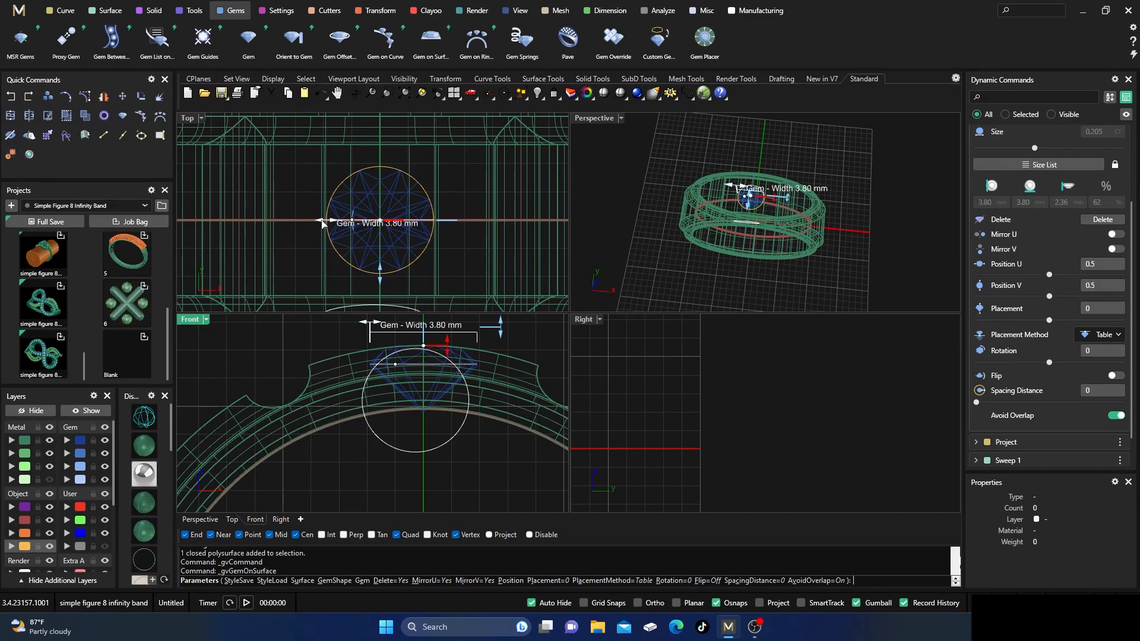
Reduce the gem's diameter to 3.00 mm, return the views to shaded display, and finish the gem placement.
drag(323, 224, 340, 231)
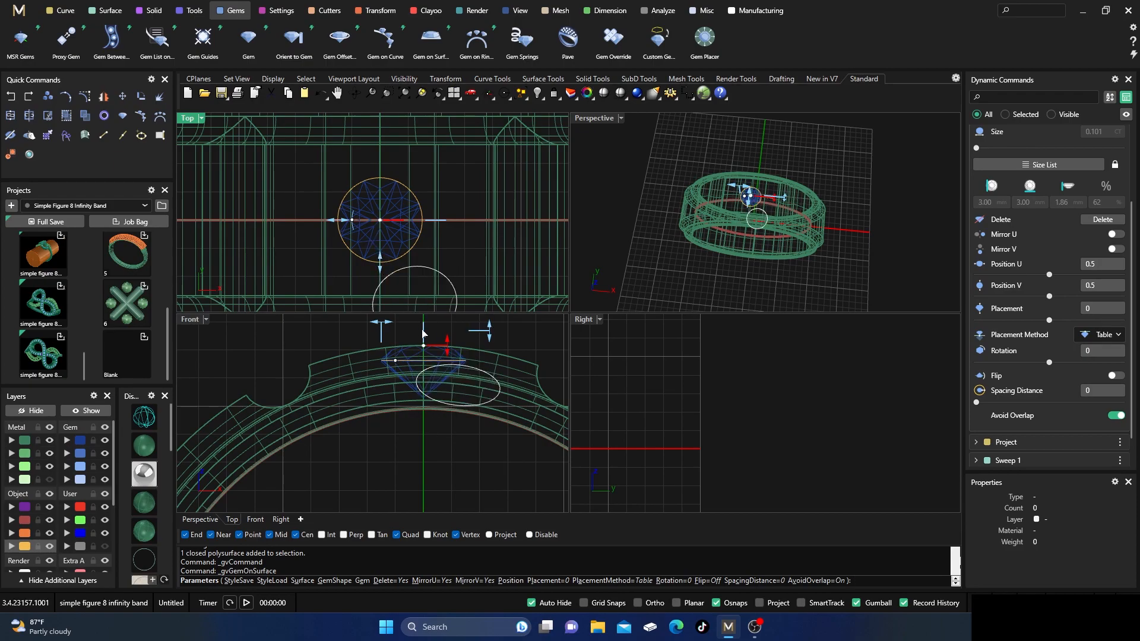
scroll(441, 356, up, 3)
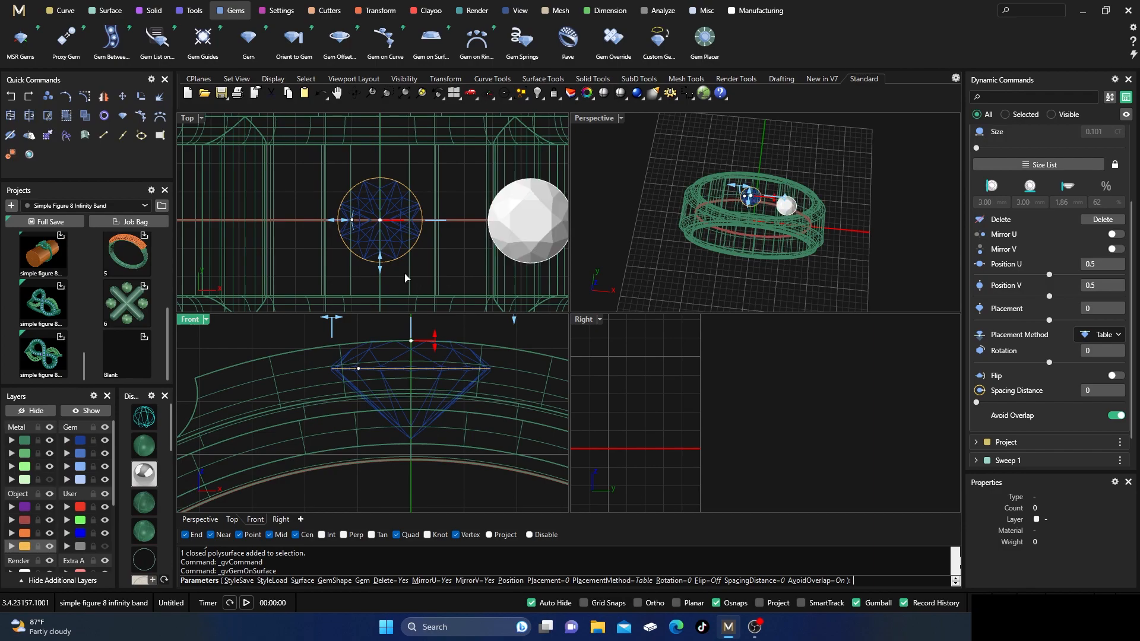
click(144, 447)
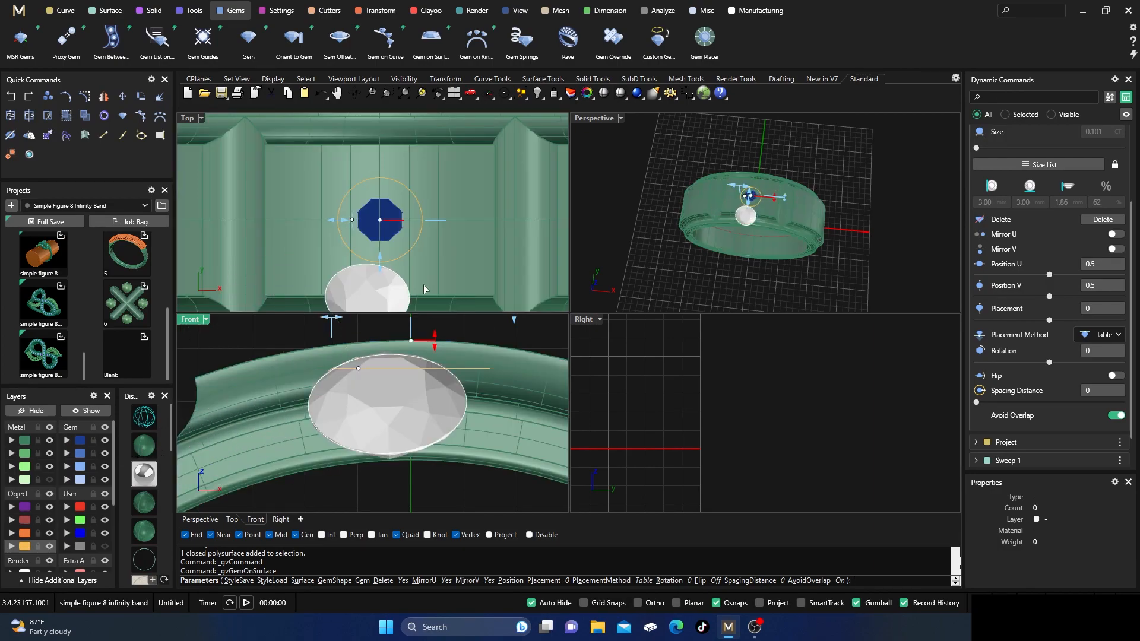
right_click(642, 165)
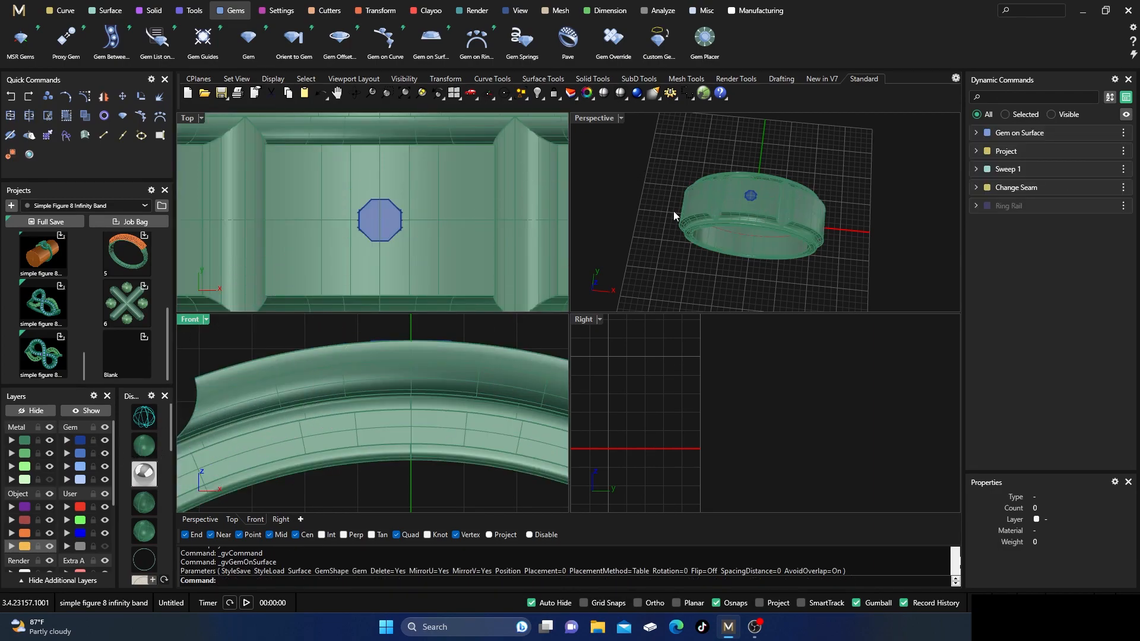
Select the round gem on the ring's top surface and create a gem cutter for it.
click(378, 225)
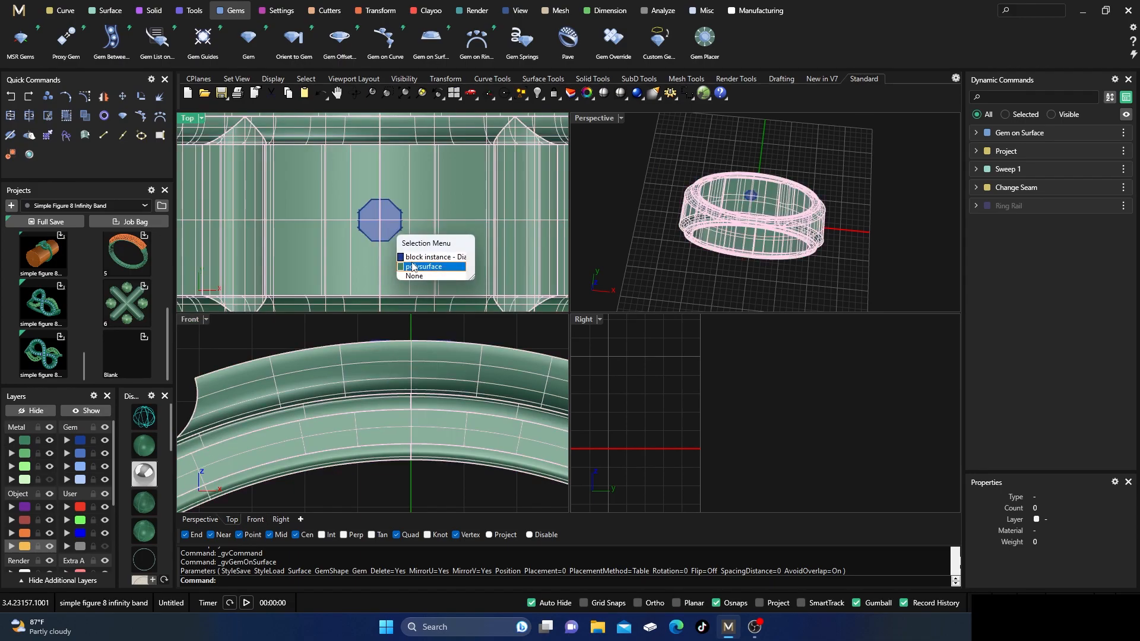
click(427, 258)
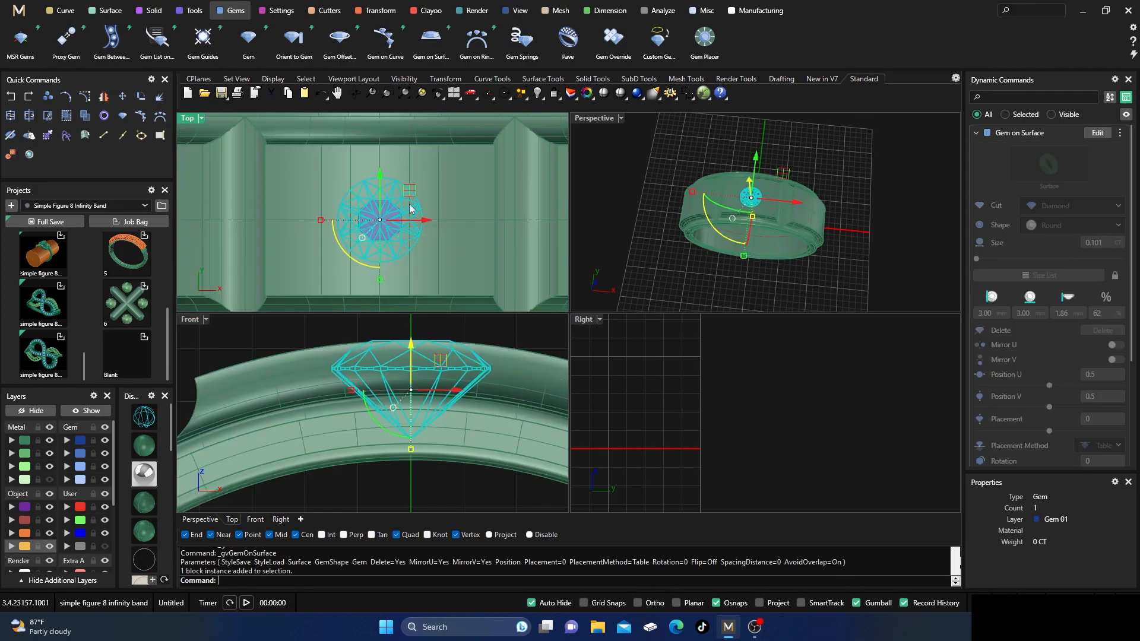
click(326, 10)
click(206, 45)
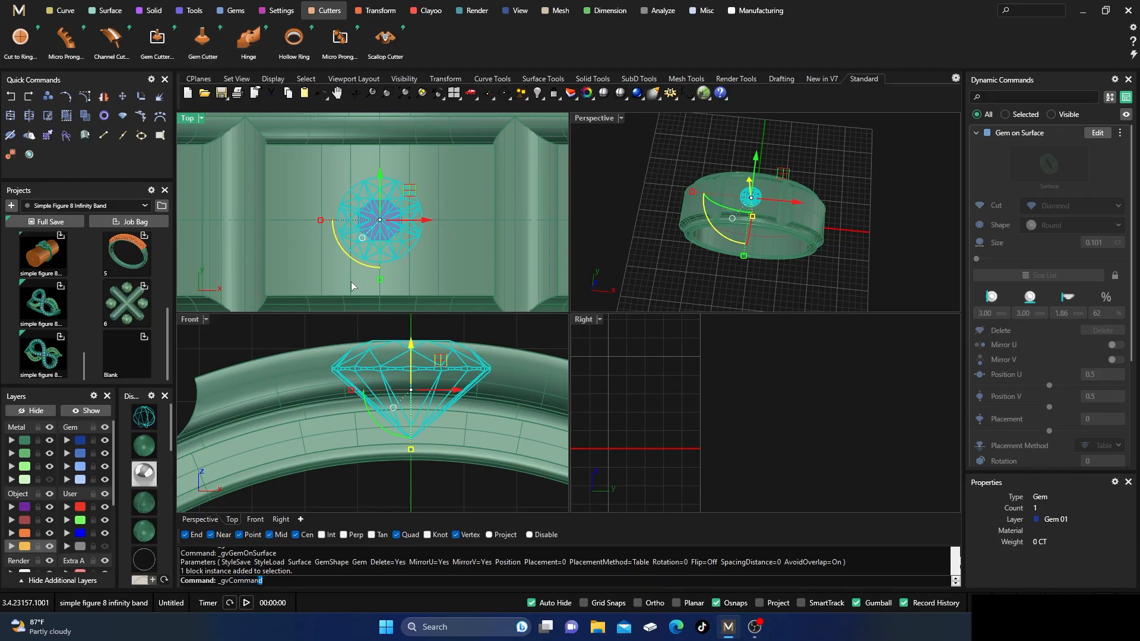
scroll(358, 374, down, 4)
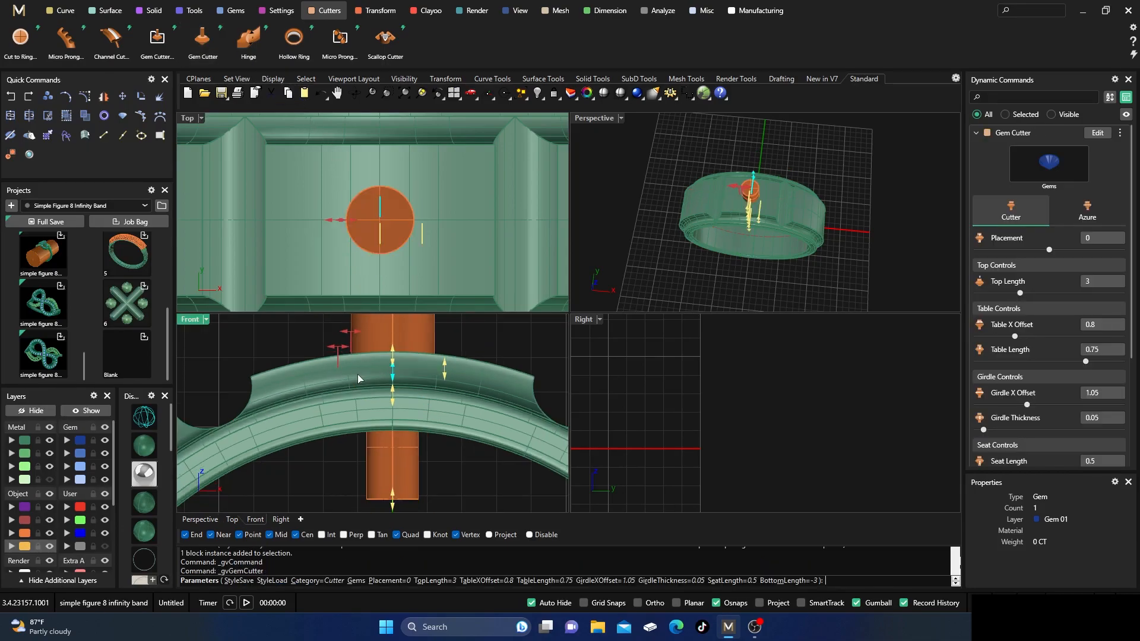
With the views in wireframe, set the cutter's girdle thickness to 0.52 and its placement to 0.52 mm.
click(145, 417)
scroll(407, 362, up, 3)
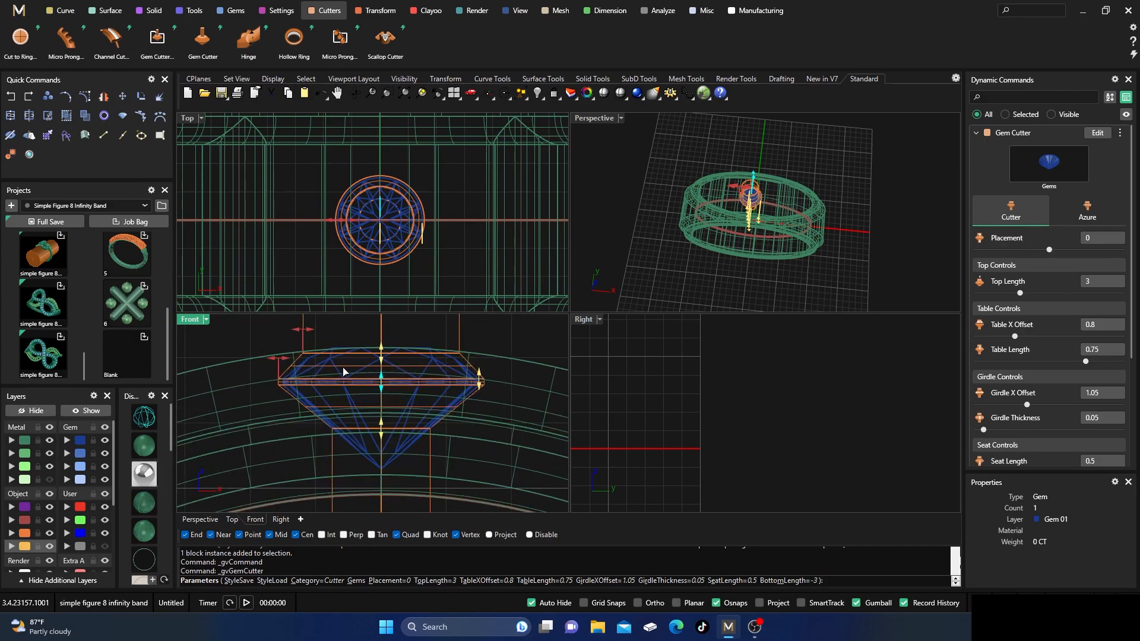
scroll(344, 393, down, 1)
right_drag(343, 393, 346, 410)
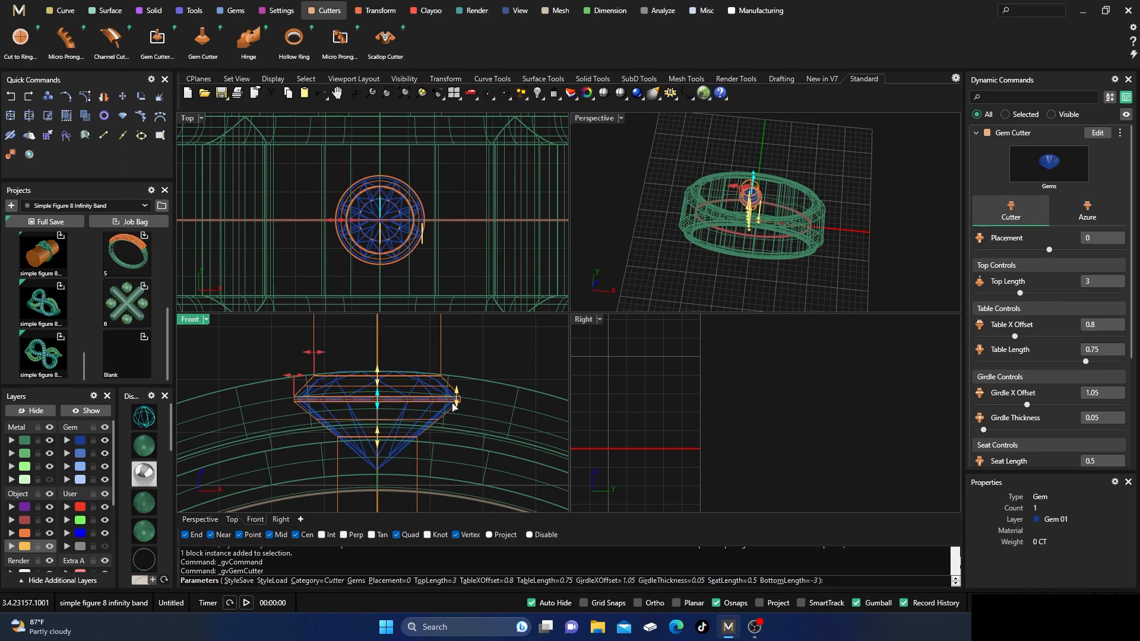
drag(458, 400, 462, 378)
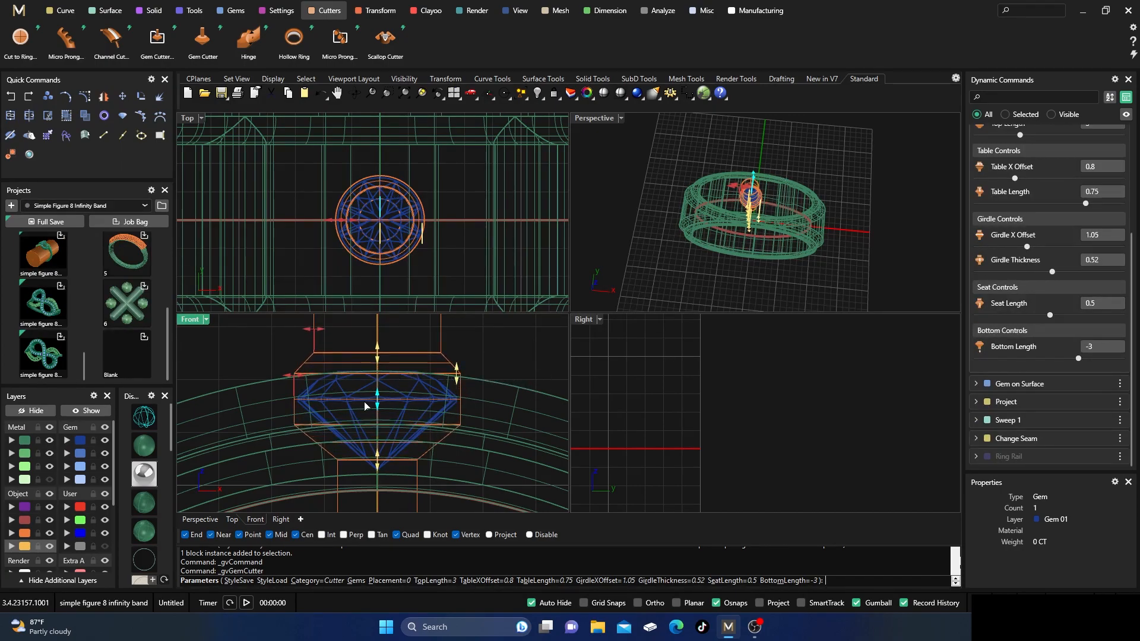
scroll(364, 406, up, 5)
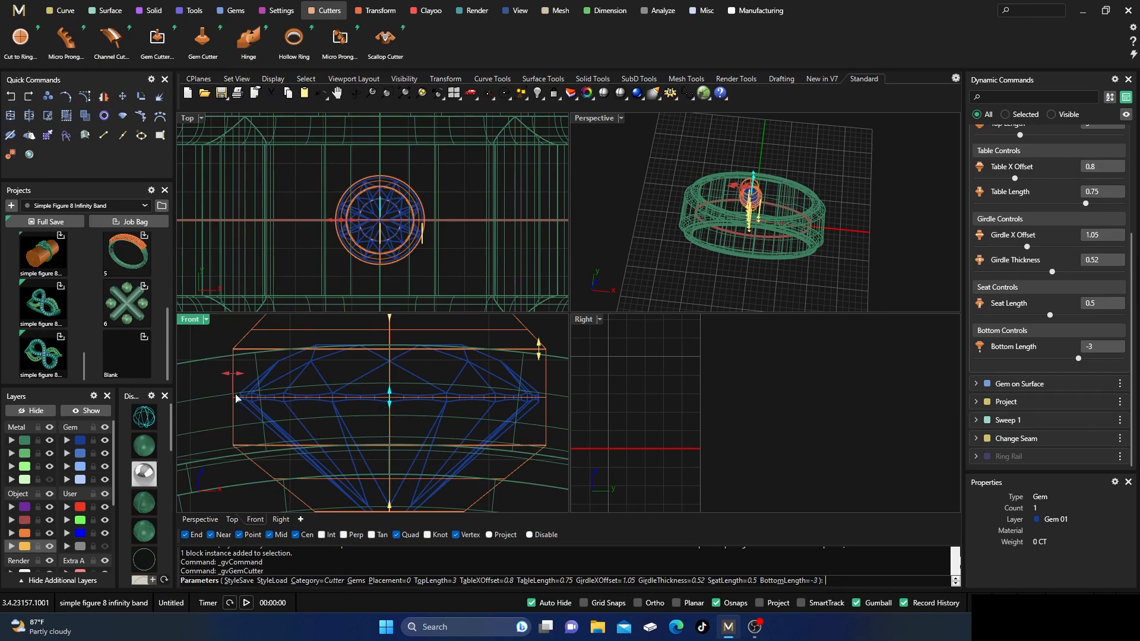
mouse_move(389, 401)
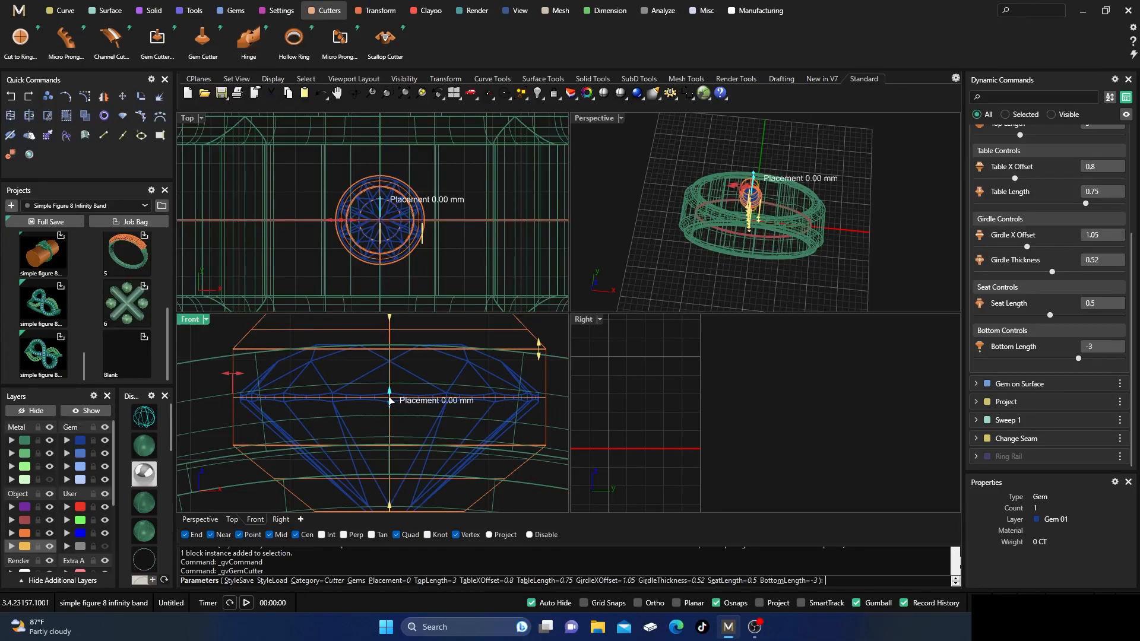
drag(390, 401, 390, 350)
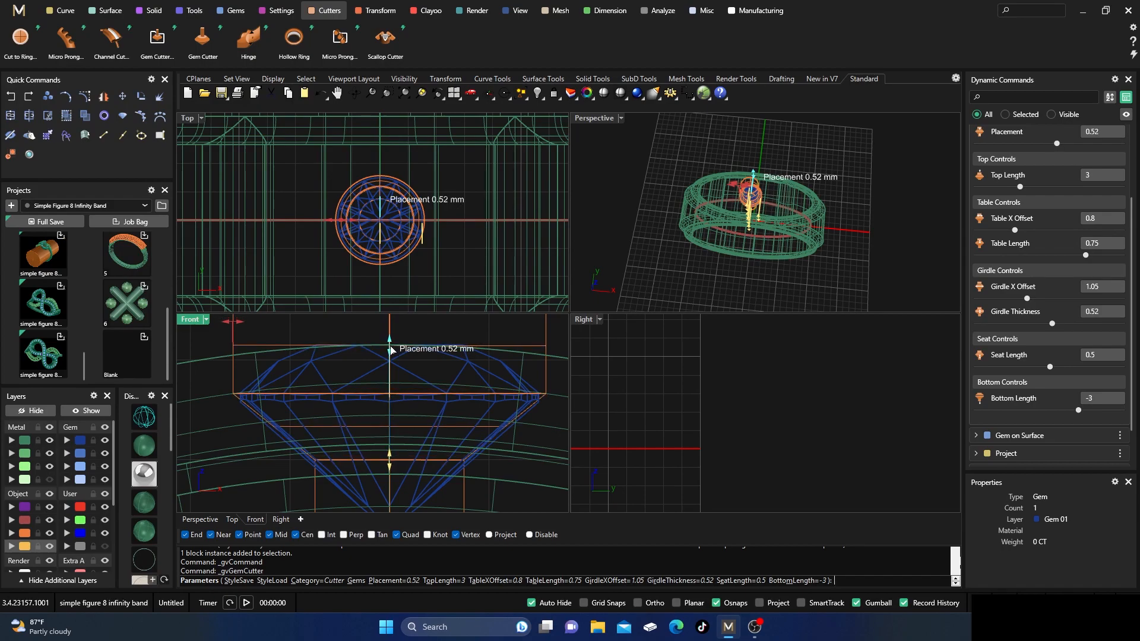
Narrow the cutter to a table X offset of 0.68 and girdle X offset of 0.93, and set its seat length to 0.26.
drag(235, 327, 252, 326)
drag(389, 467, 390, 433)
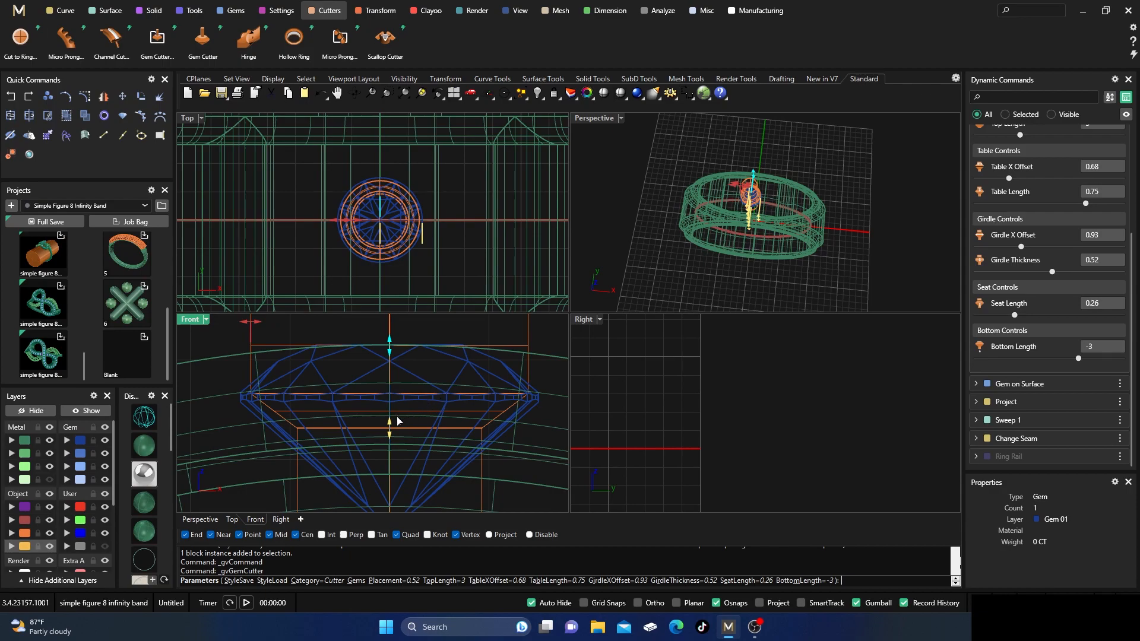
scroll(414, 435, down, 1)
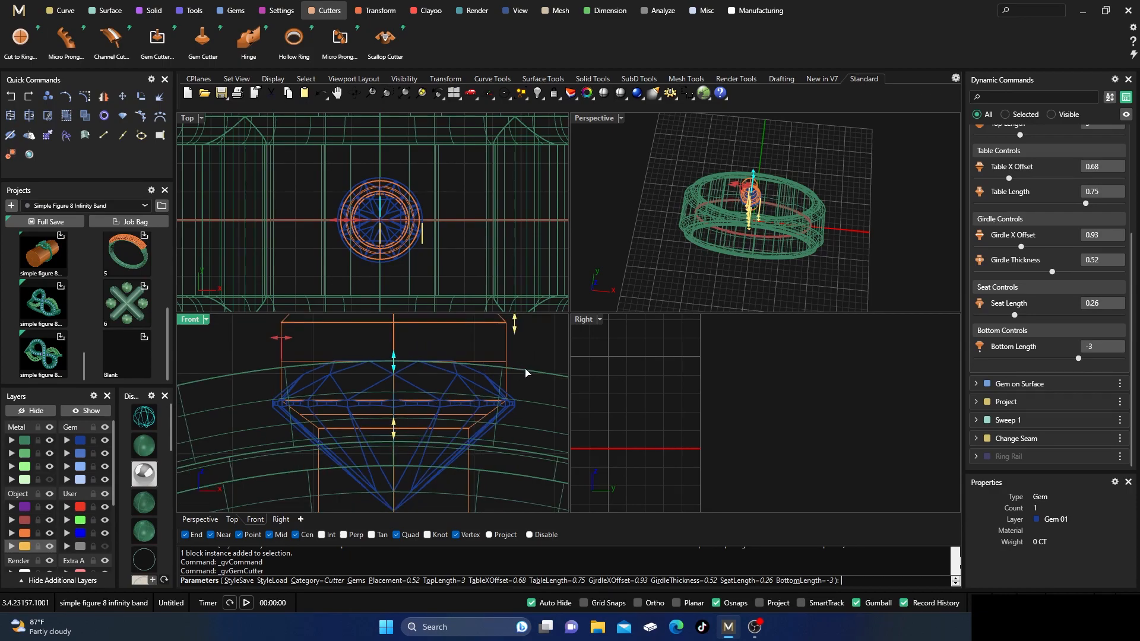
right_drag(526, 370, 524, 375)
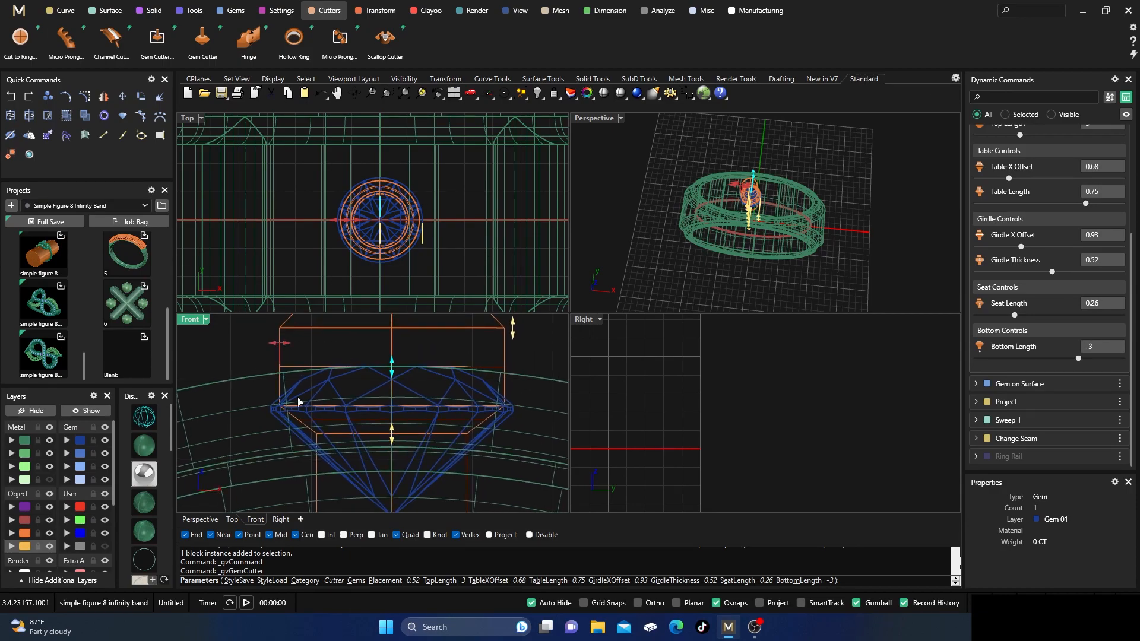
Return to shaded display, check the cutter against the ring in a maximized perspective view, and finish the gem cutter.
click(152, 446)
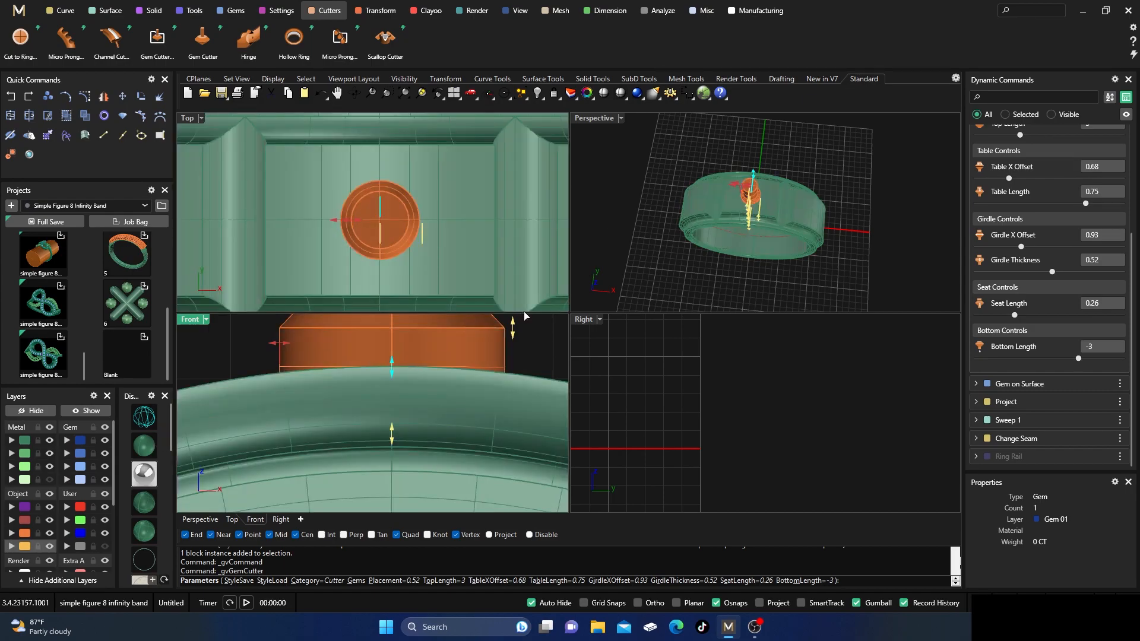
right_drag(766, 270, 687, 184)
scroll(748, 128, up, 5)
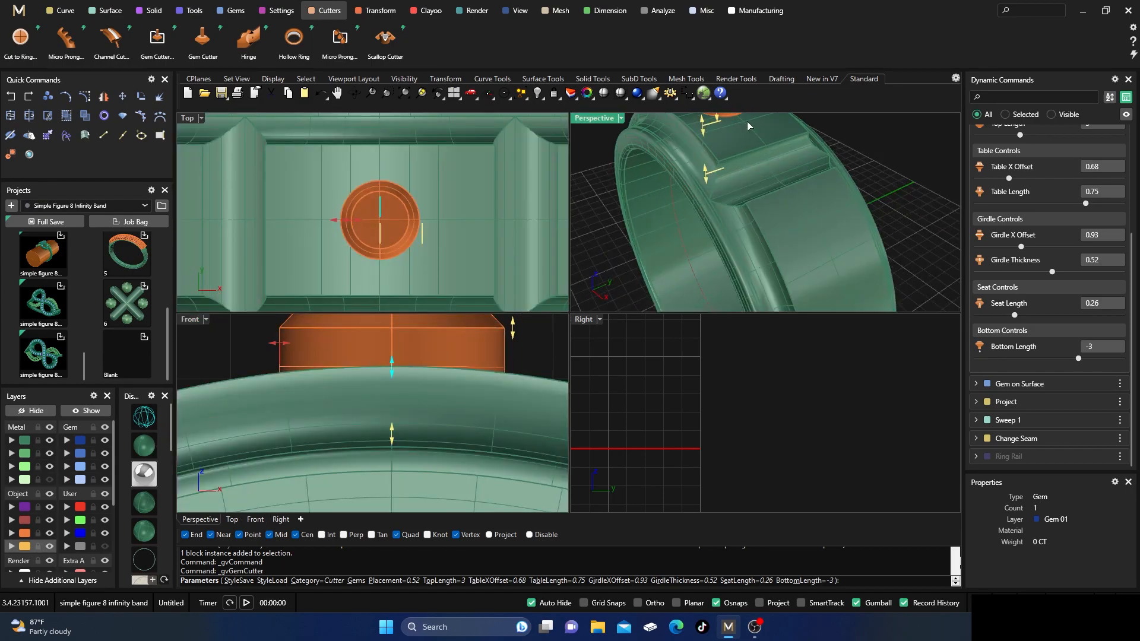
scroll(748, 127, down, 5)
scroll(763, 140, up, 6)
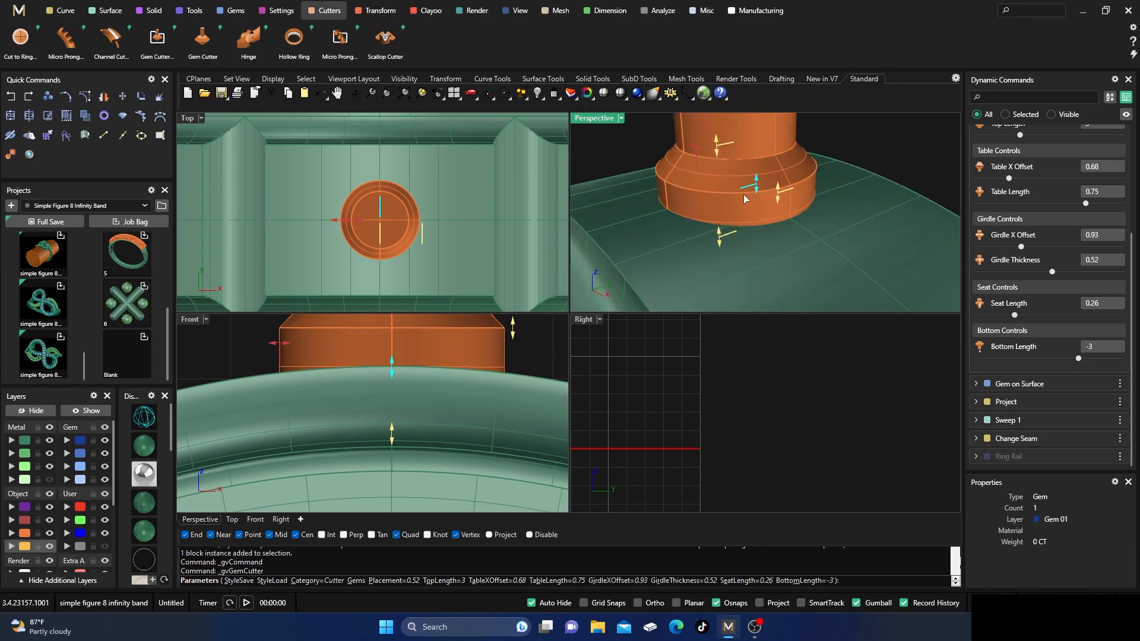
double_click(594, 118)
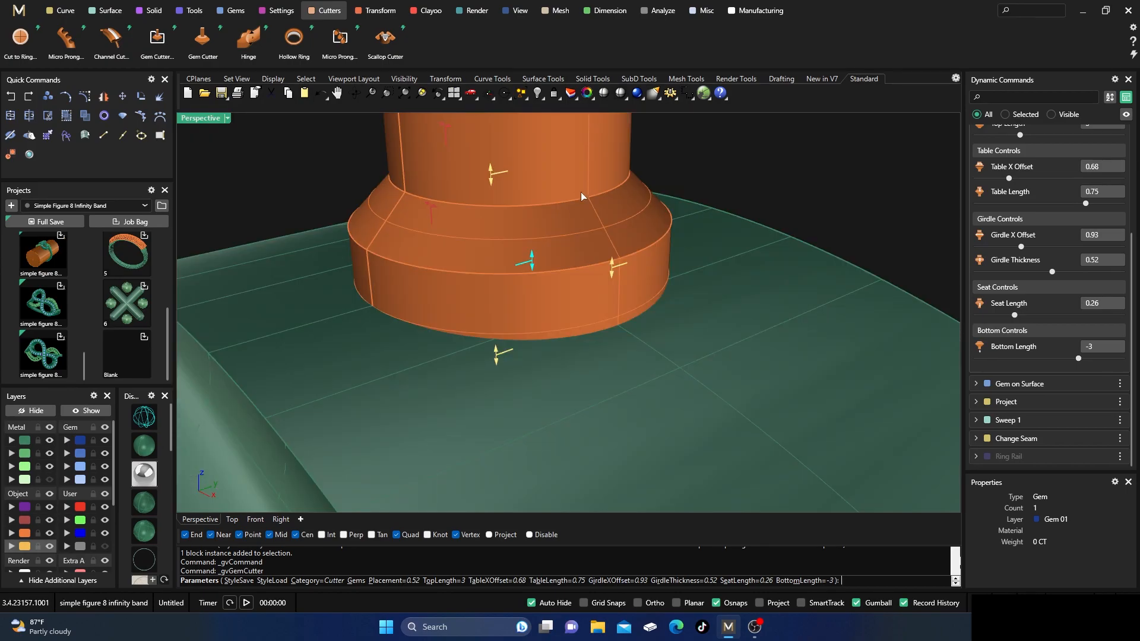
scroll(596, 274, down, 5)
mouse_move(595, 274)
right_down()
mouse_move(618, 228)
mouse_move(587, 278)
right_up()
right_click(587, 278)
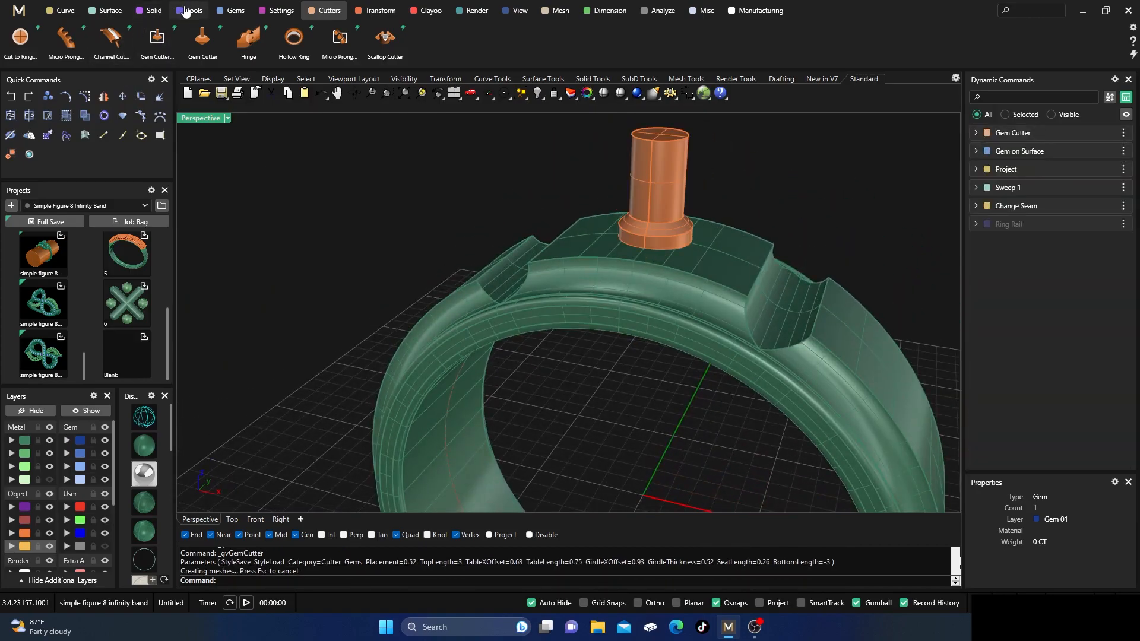
Subtract the gem cutter from the ring with a Boolean Difference to open the gem's seat.
click(151, 10)
scroll(89, 40, up, 3)
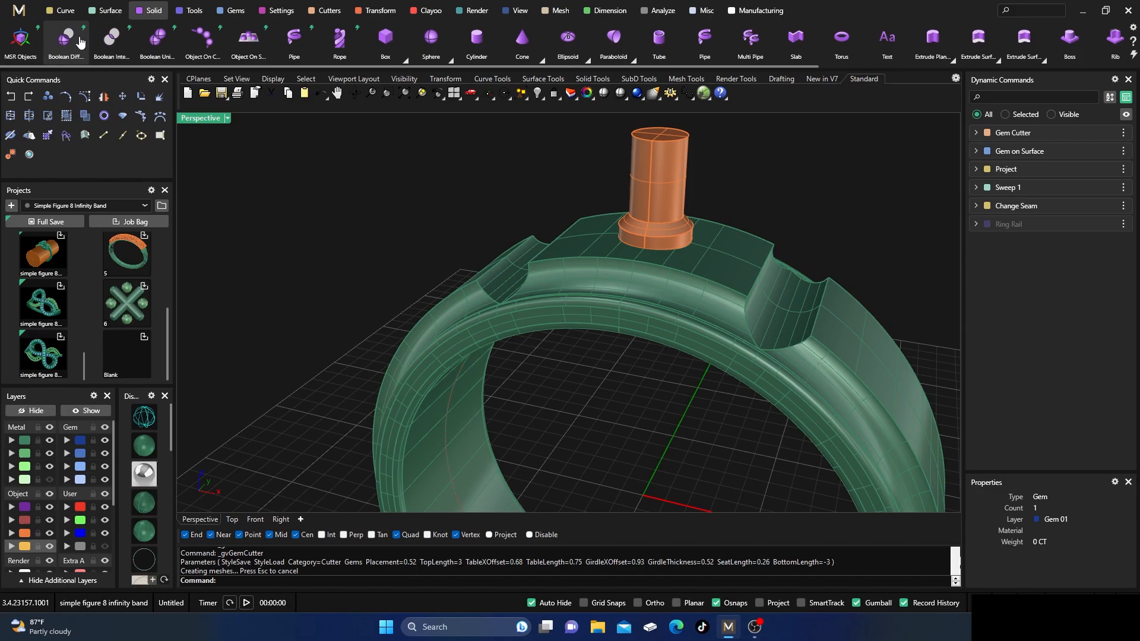
click(66, 38)
click(563, 267)
key(Return)
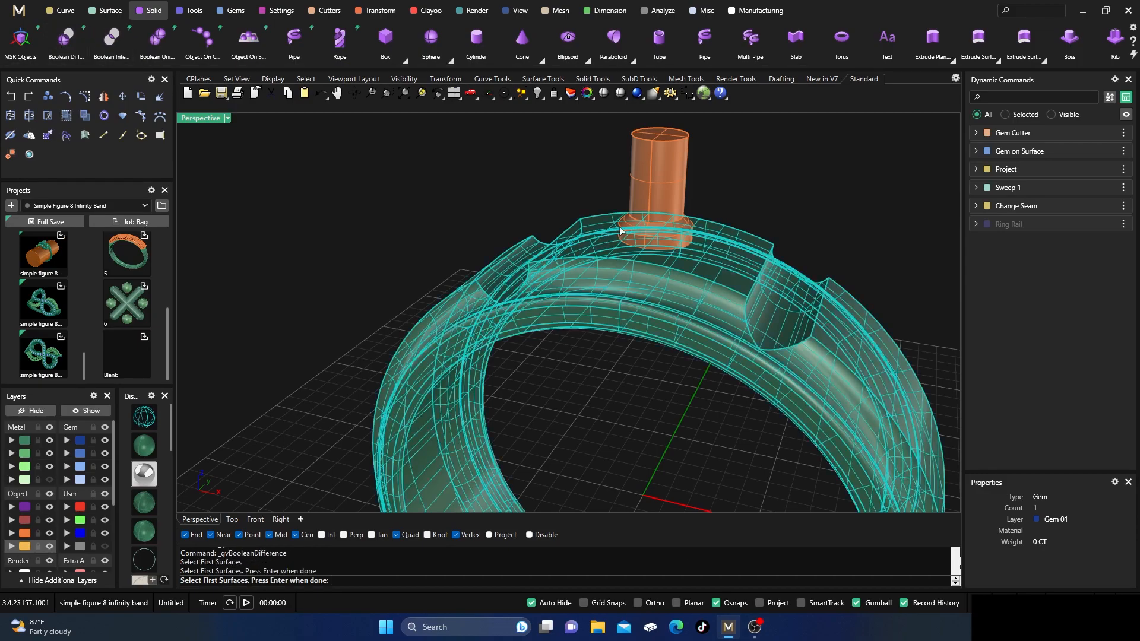
click(660, 184)
key(Return)
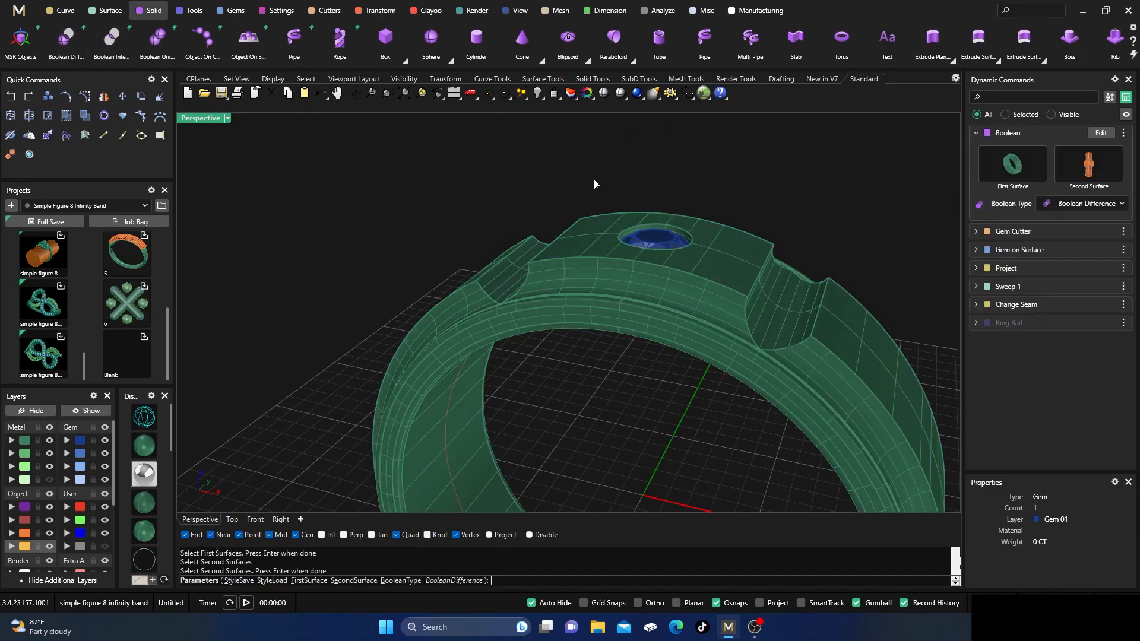
key(Return)
Move the uncut ring polysurface overlapping the cut ring to the hidden User 04 layer.
right_drag(537, 183, 495, 242)
click(579, 330)
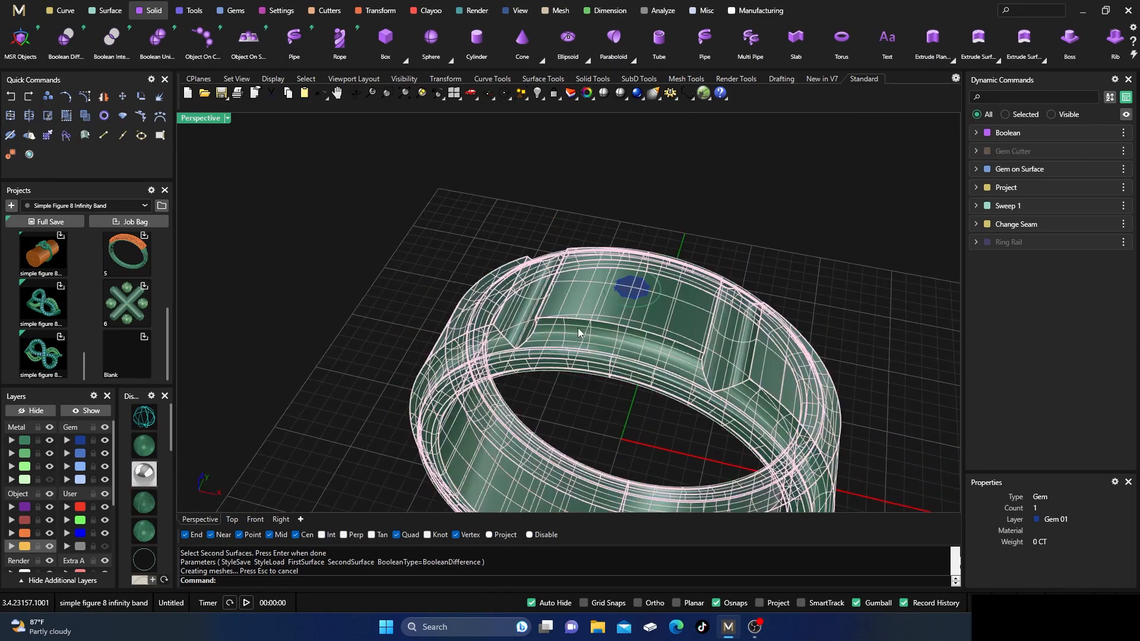
click(615, 358)
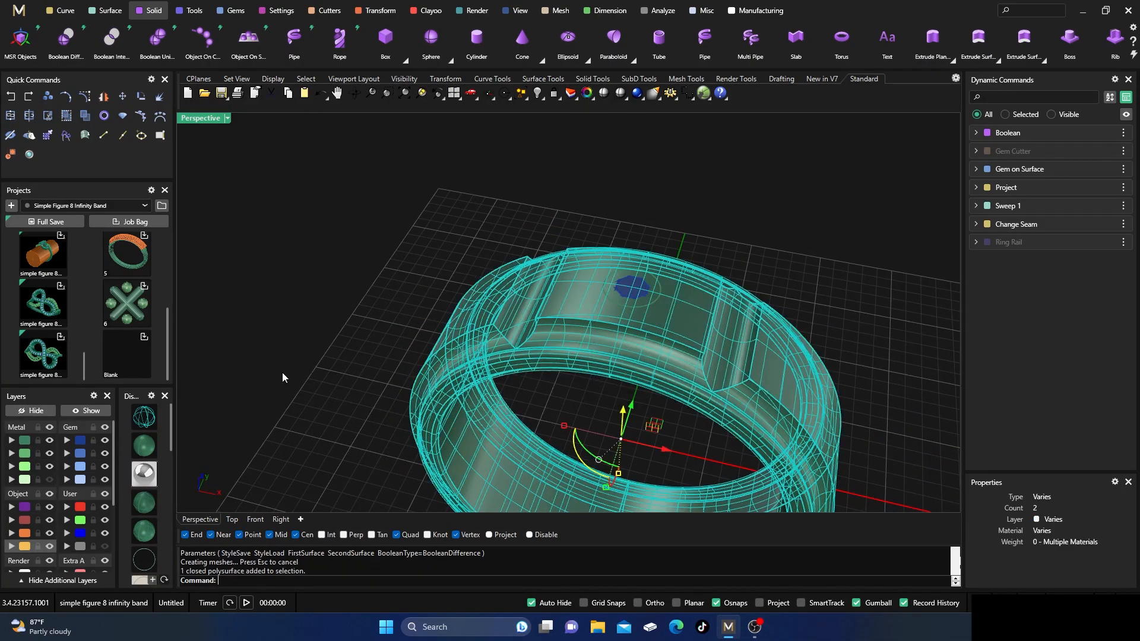
click(66, 547)
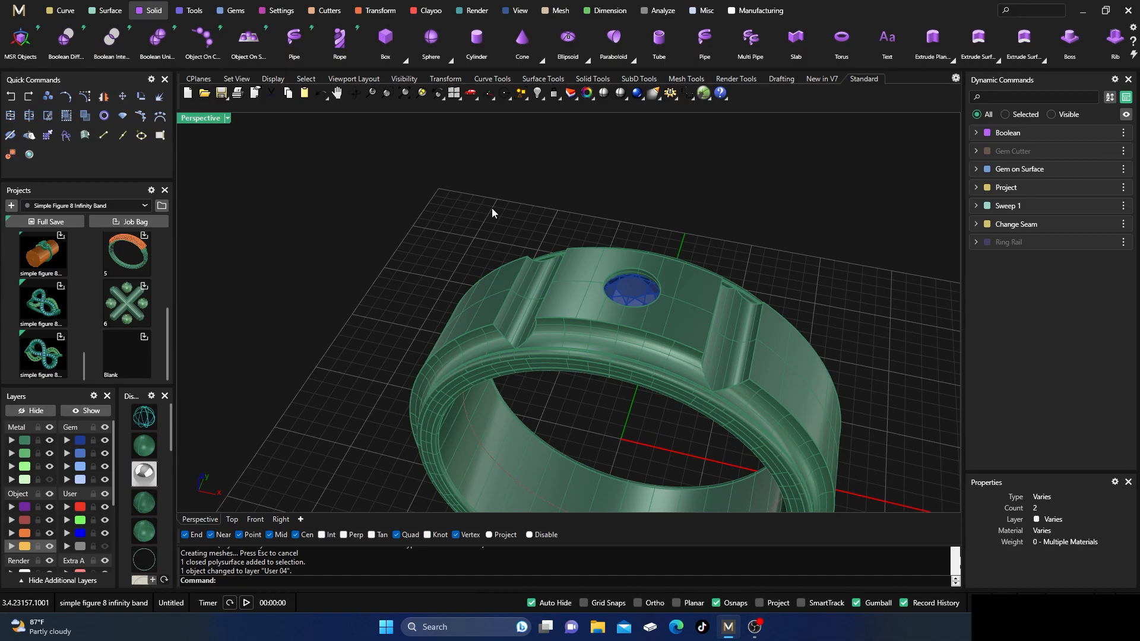
Blend the upper rim edge of the gem hole with a radius of 0.3.
scroll(501, 228, down, 3)
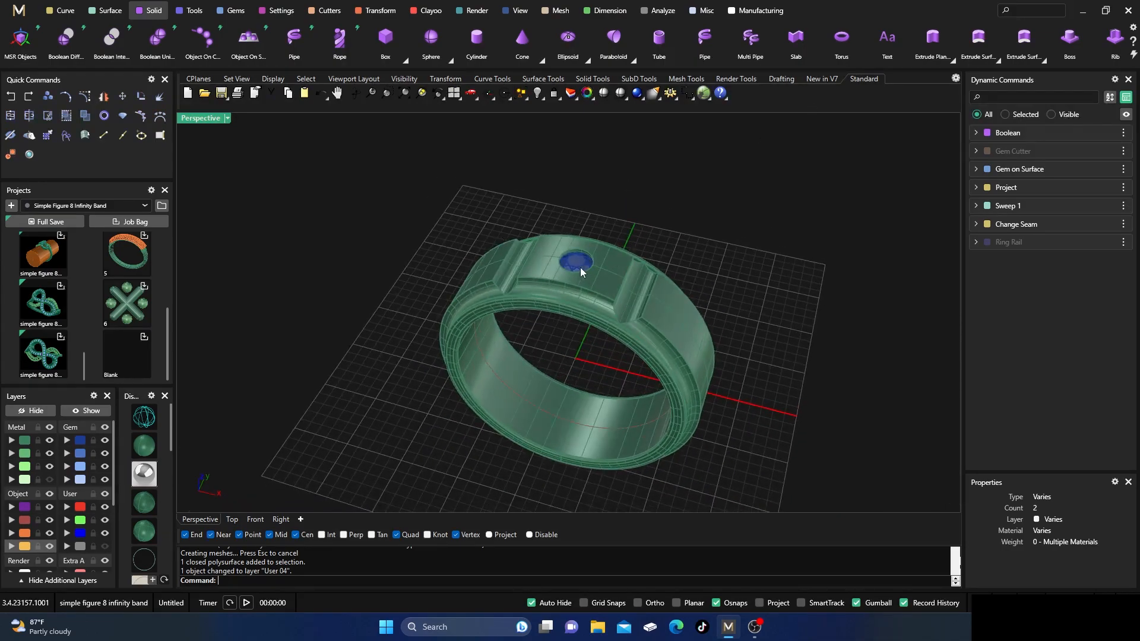
scroll(587, 259, up, 5)
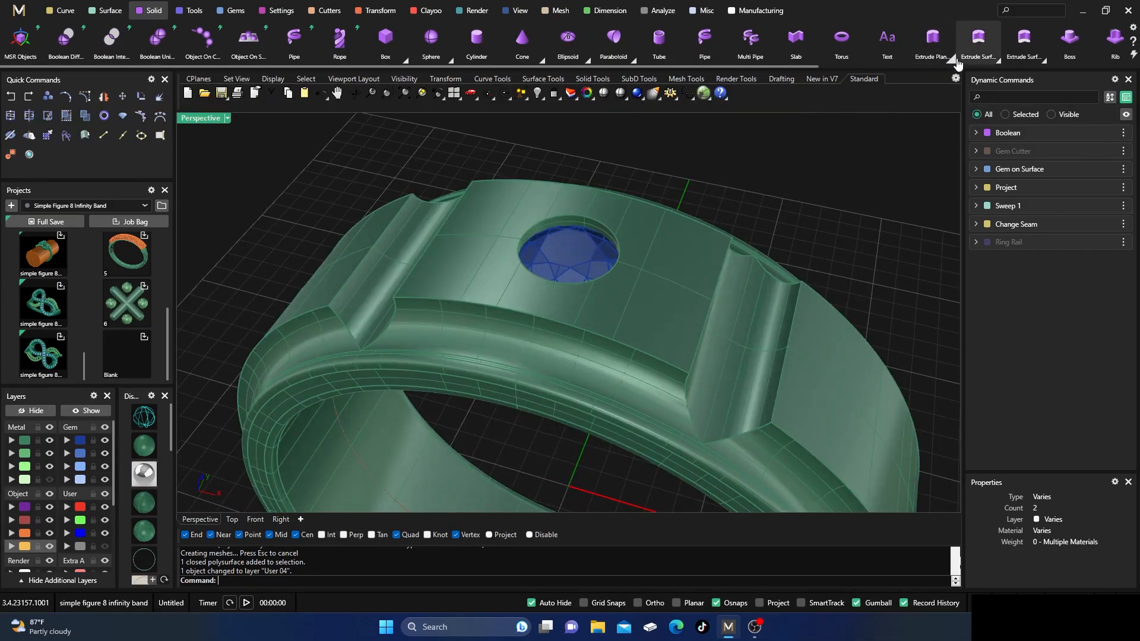
scroll(962, 49, down, 3)
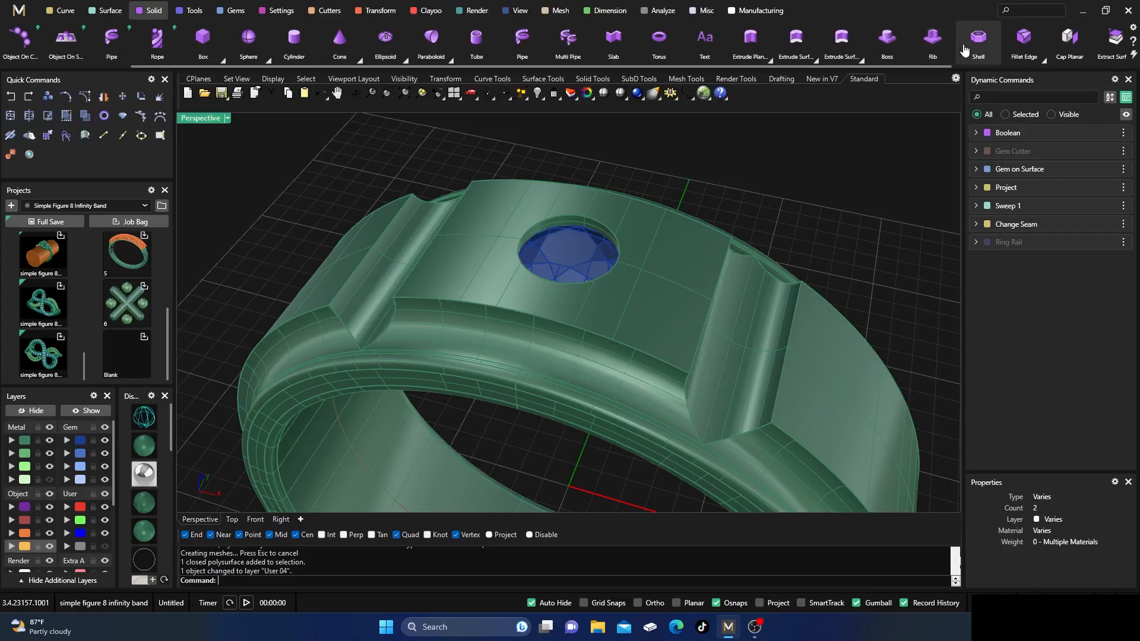
click(1043, 58)
click(1038, 78)
scroll(592, 251, up, 2)
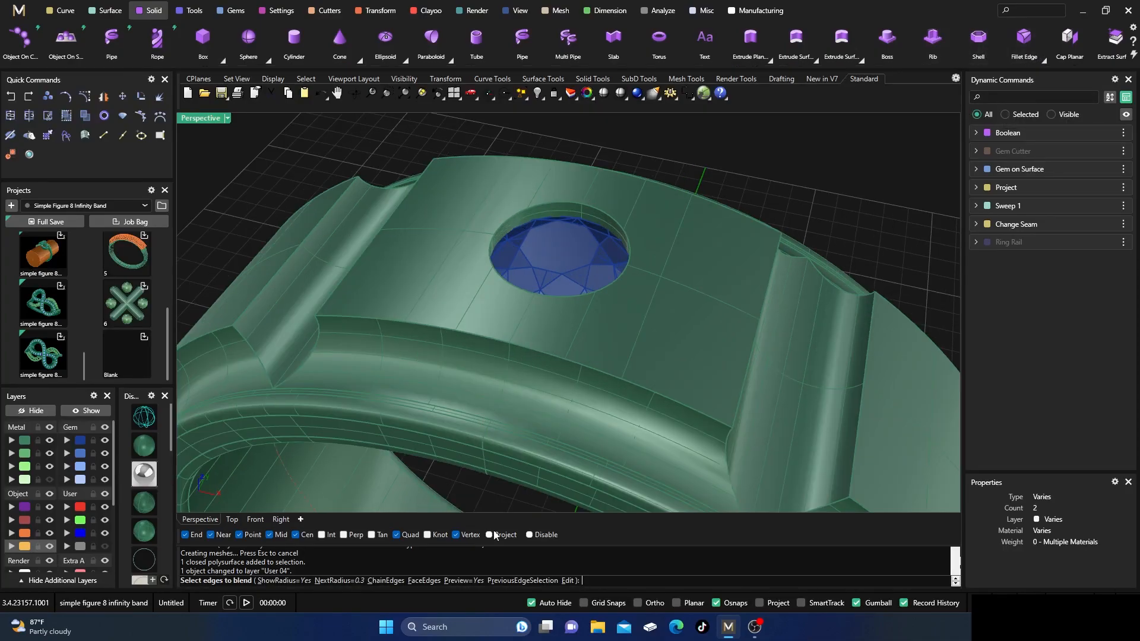
click(616, 226)
key(Return)
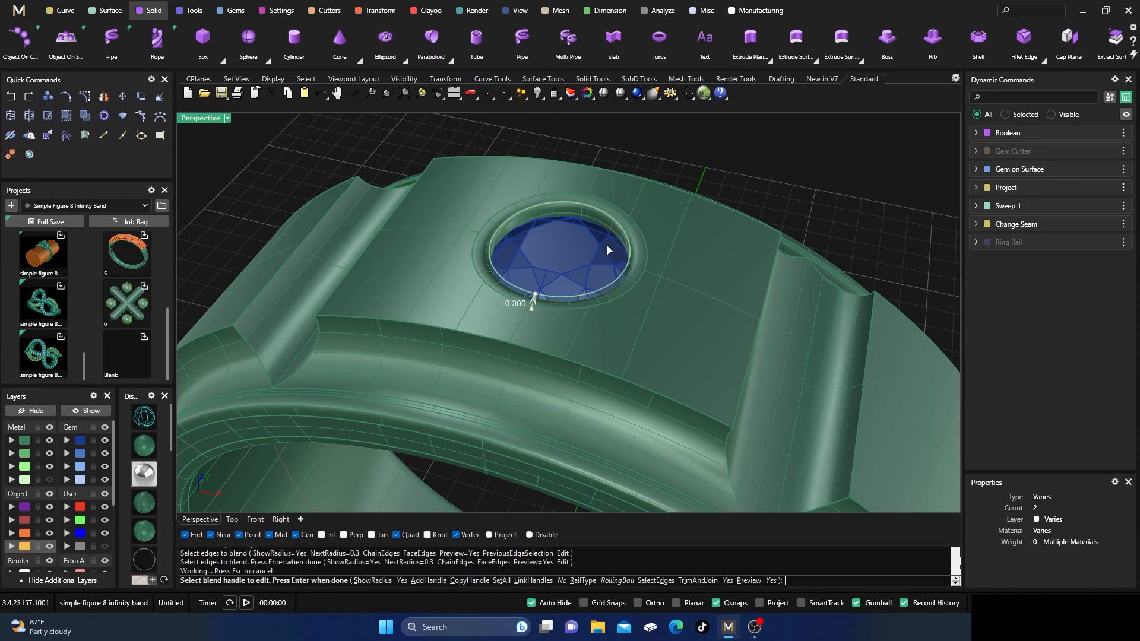
key(Return)
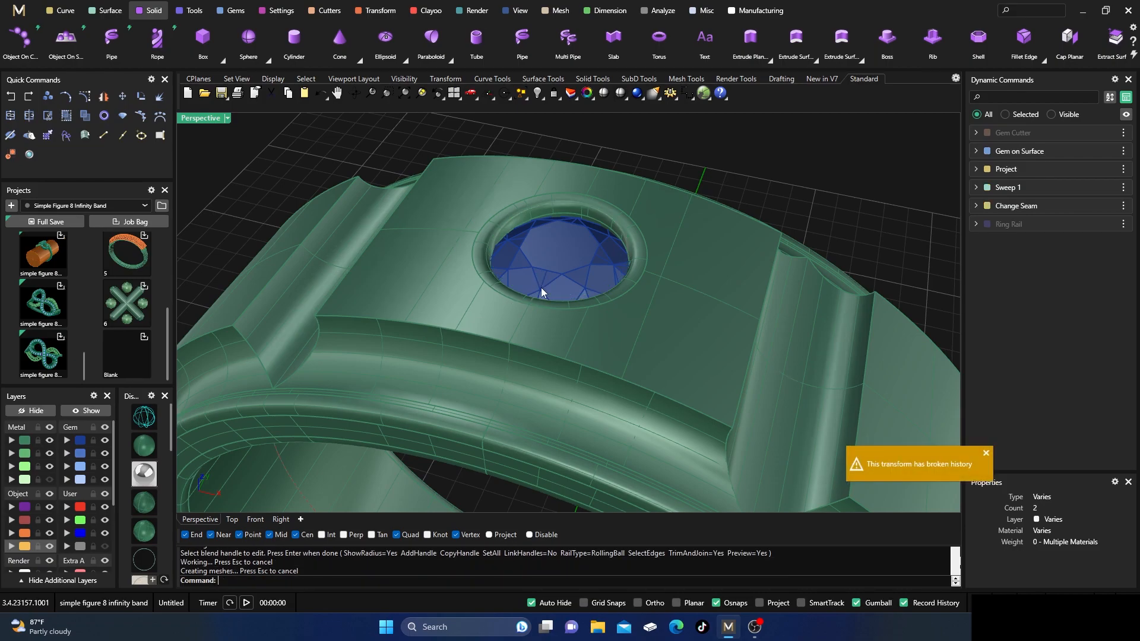
Check the finished ring's object type and examine its blended gem seat, grooves and rims from several angles.
click(828, 164)
click(743, 285)
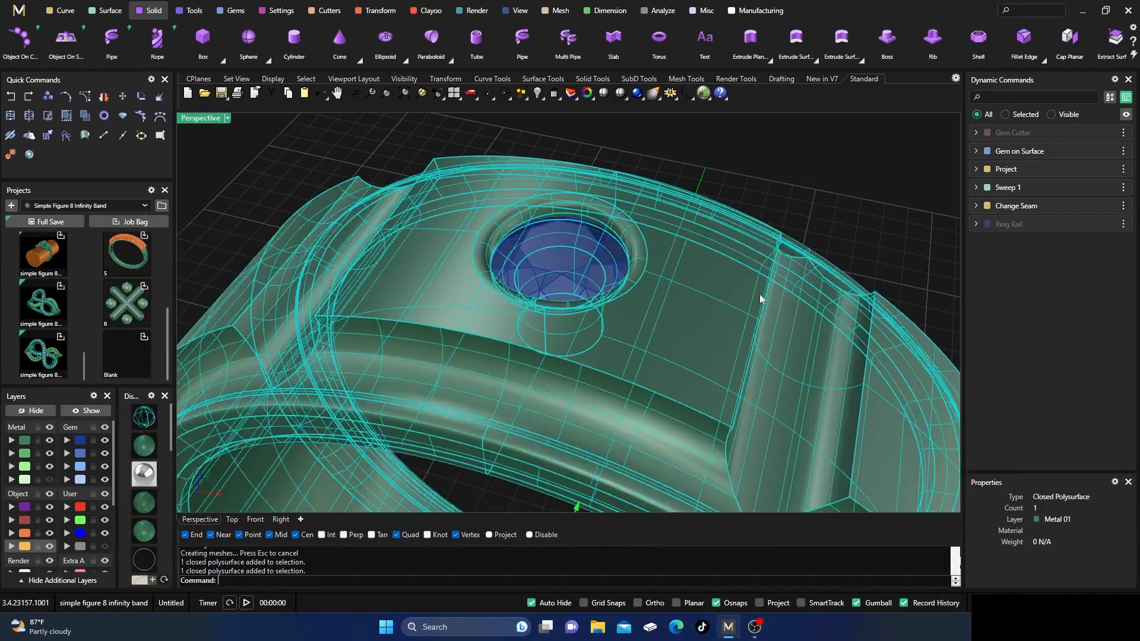
click(774, 136)
scroll(472, 212, down, 5)
right_drag(472, 212, 532, 288)
scroll(558, 195, down, 1)
scroll(548, 266, up, 4)
scroll(536, 272, down, 3)
scroll(539, 213, up, 3)
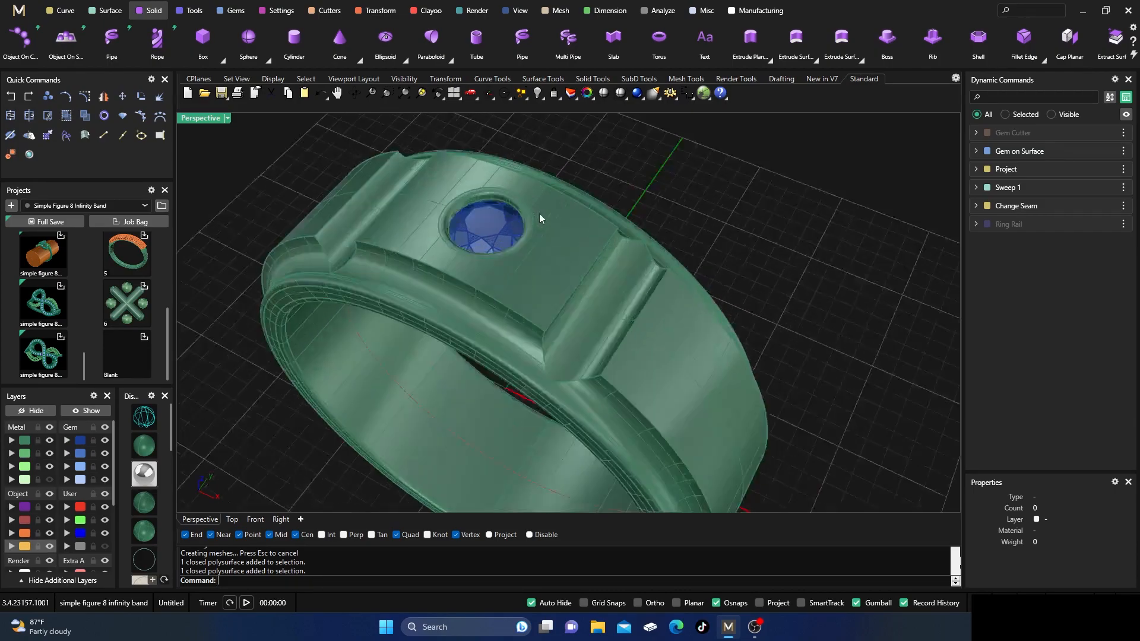
scroll(518, 239, down, 3)
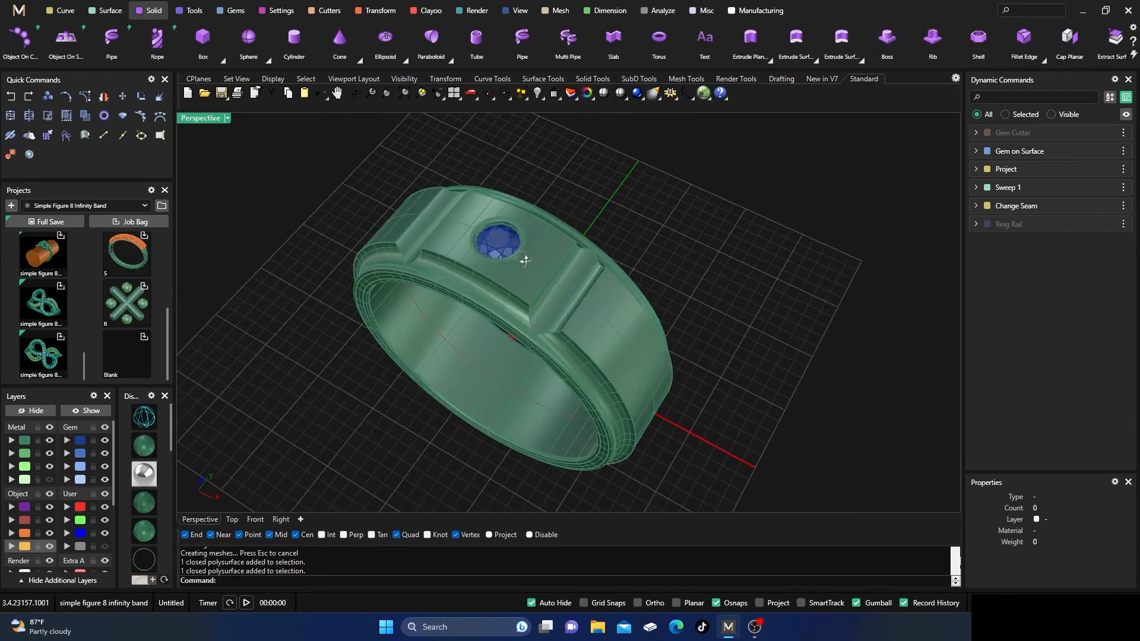
scroll(517, 251, down, 2)
mouse_move(548, 277)
right_down()
mouse_move(562, 297)
mouse_move(552, 289)
right_up()
scroll(561, 291, up, 2)
right_drag(605, 358, 590, 270)
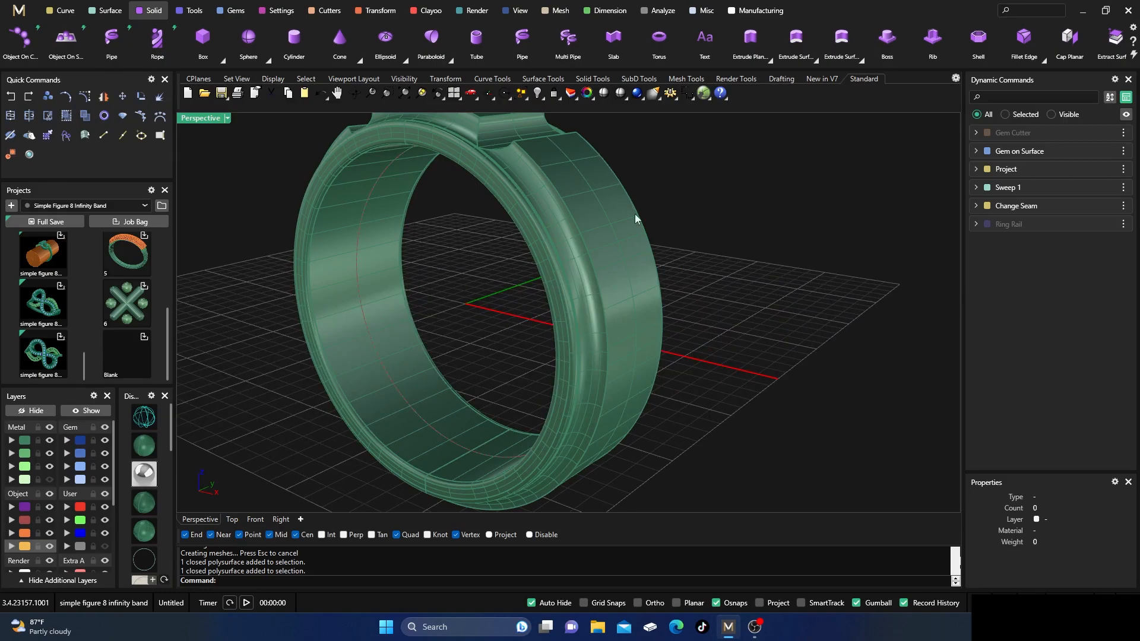
right_drag(605, 227, 636, 312)
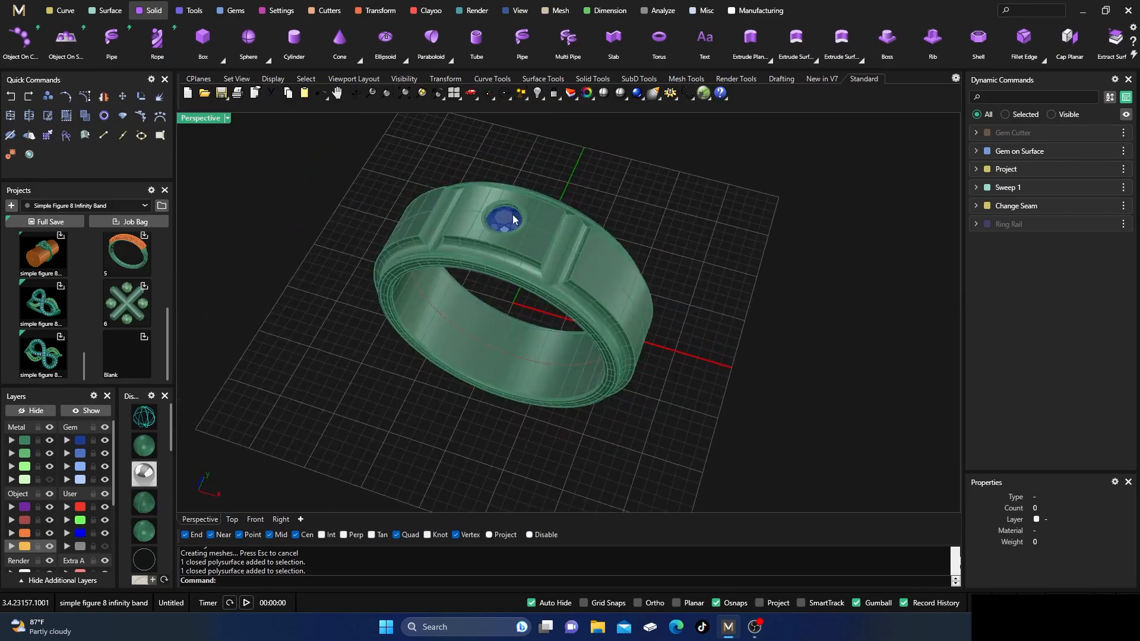
Hide the gem layer to inspect the empty blended seat in the ring's top, and show the gem again.
scroll(519, 200, up, 1)
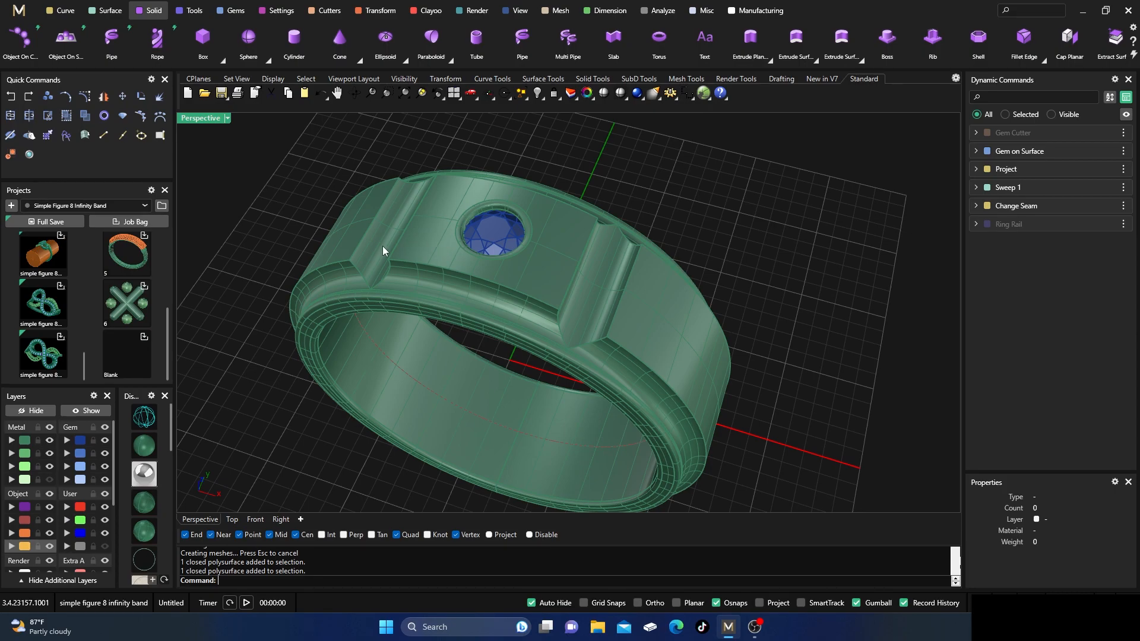
scroll(505, 246, down, 2)
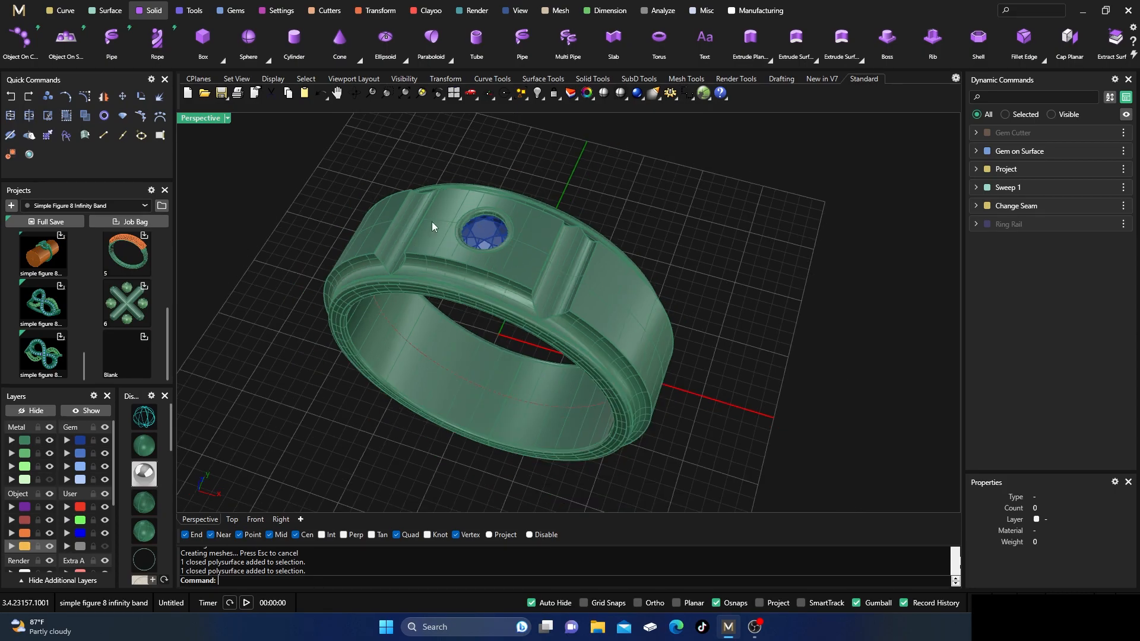
click(104, 440)
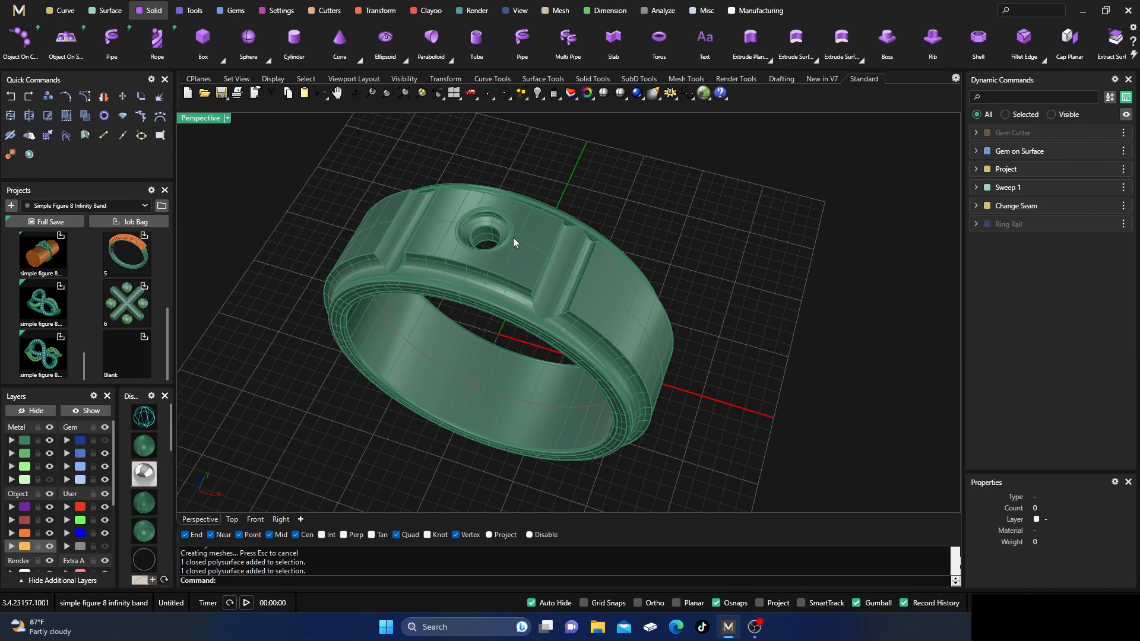
click(105, 440)
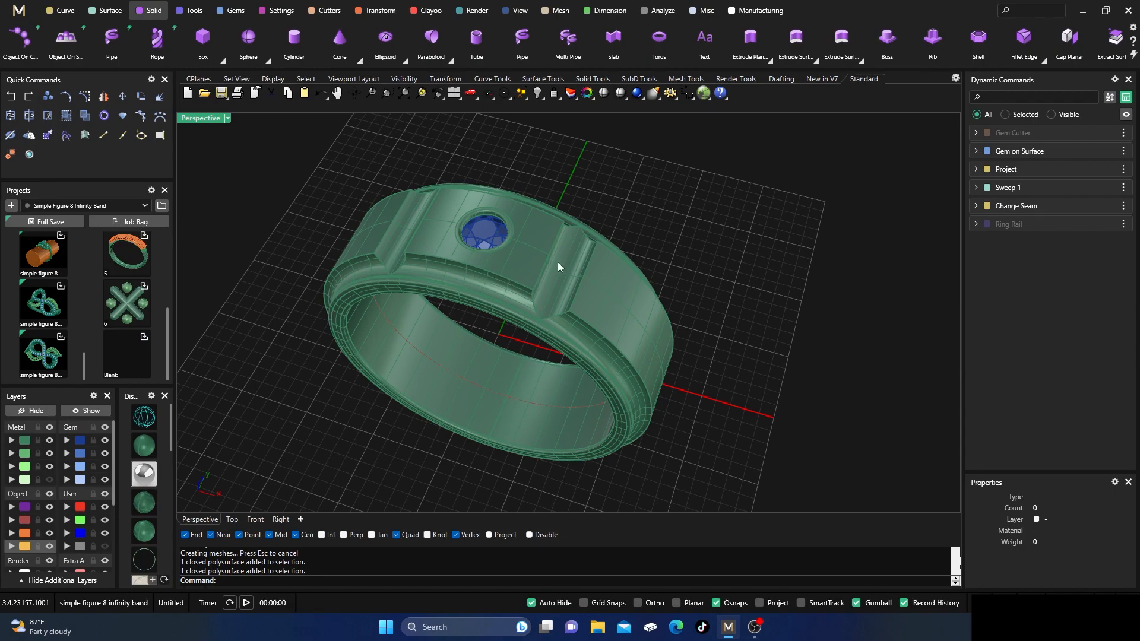
Examine the finished ring's cross grooves, blended rims and flush-set gem up close and from several angles.
scroll(558, 262, down, 2)
mouse_move(563, 294)
right_down()
mouse_move(539, 286)
mouse_move(549, 310)
right_up()
scroll(531, 255, up, 5)
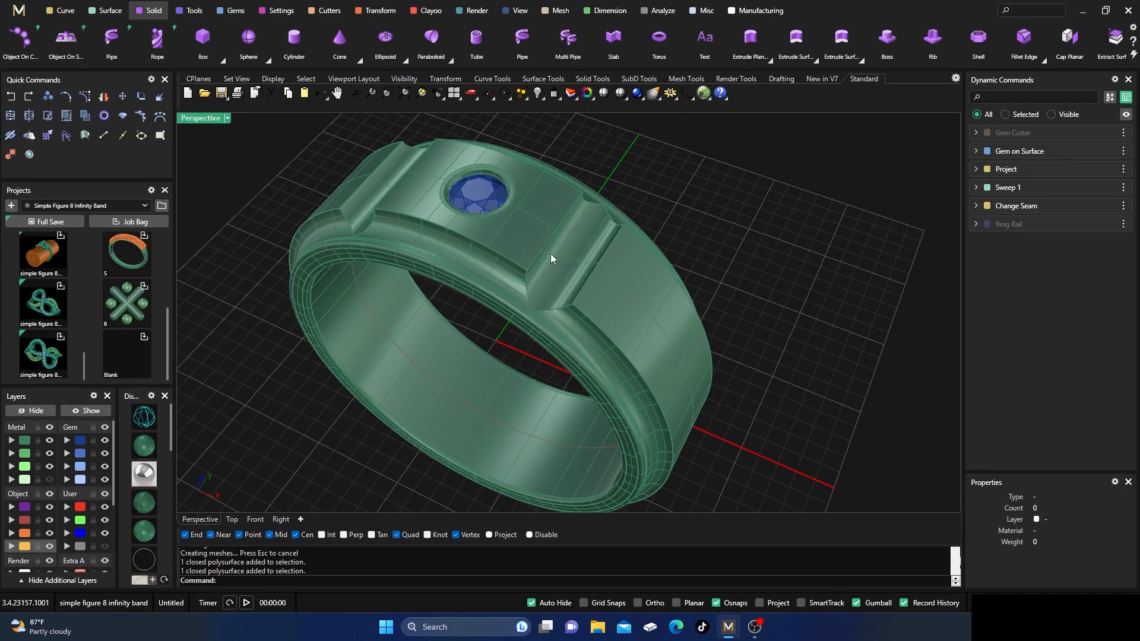
scroll(550, 254, up, 2)
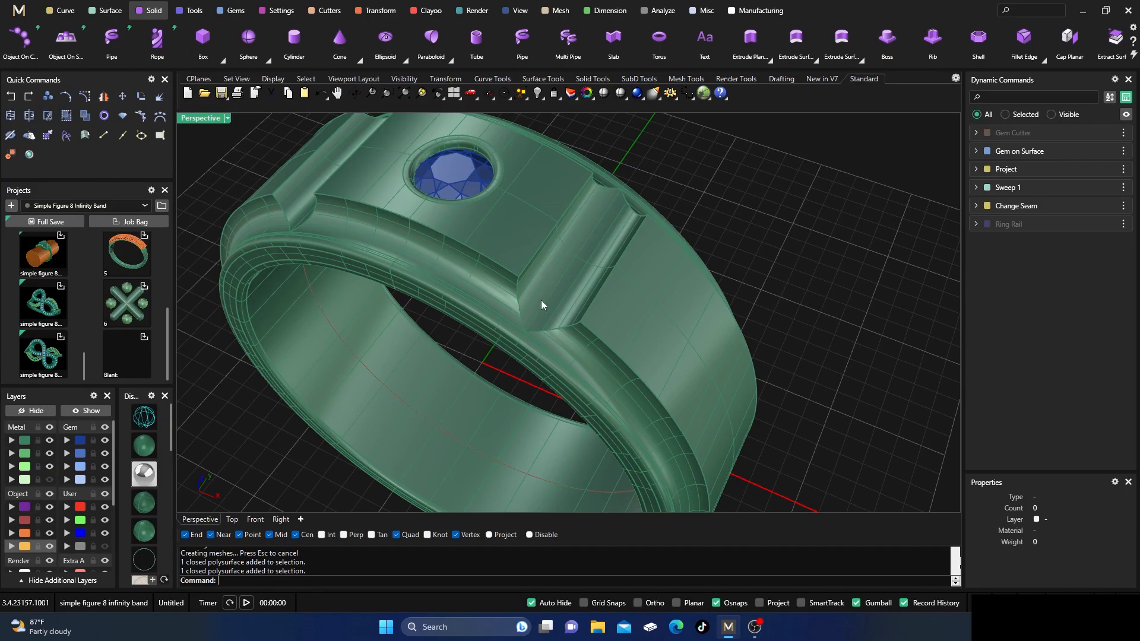
scroll(539, 320, down, 2)
right_drag(541, 383, 538, 352)
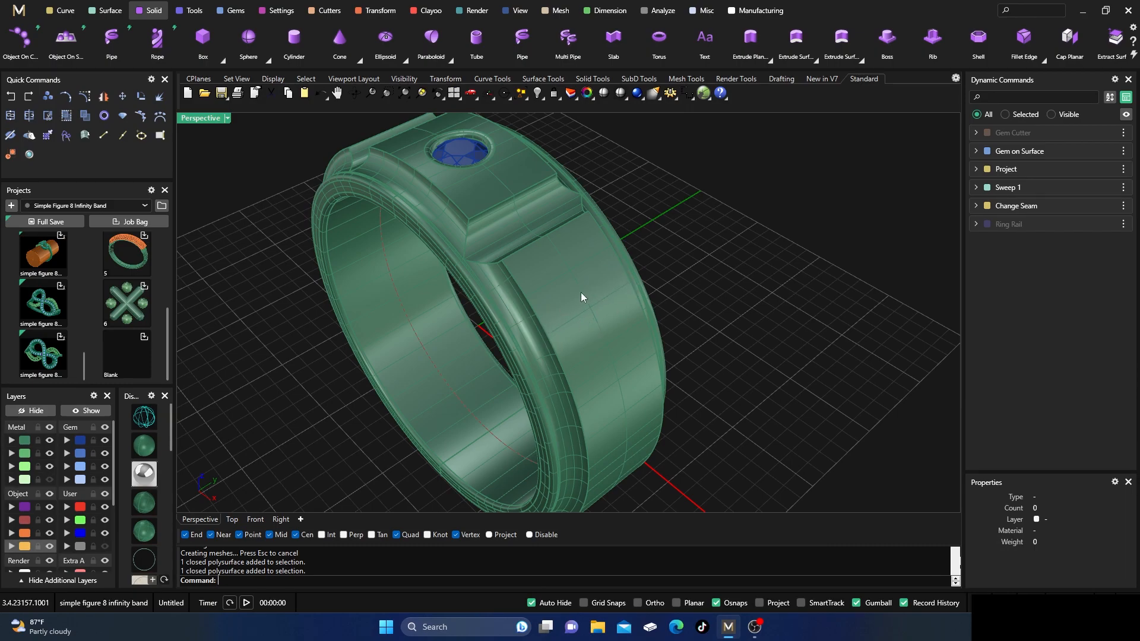
right_drag(457, 278, 541, 270)
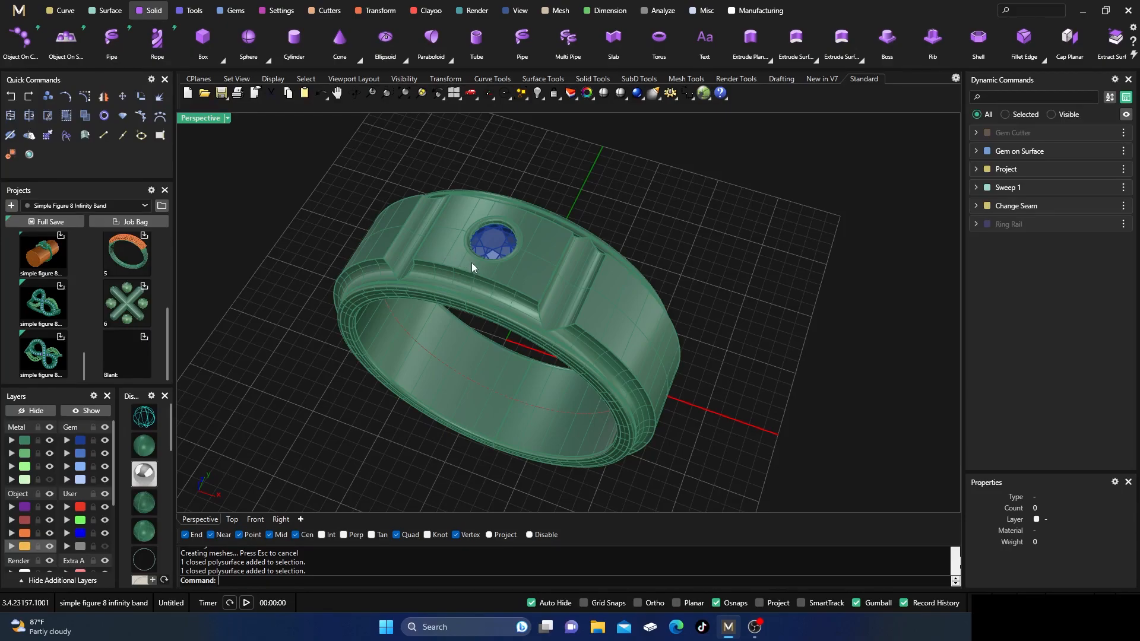
right_drag(567, 370, 563, 343)
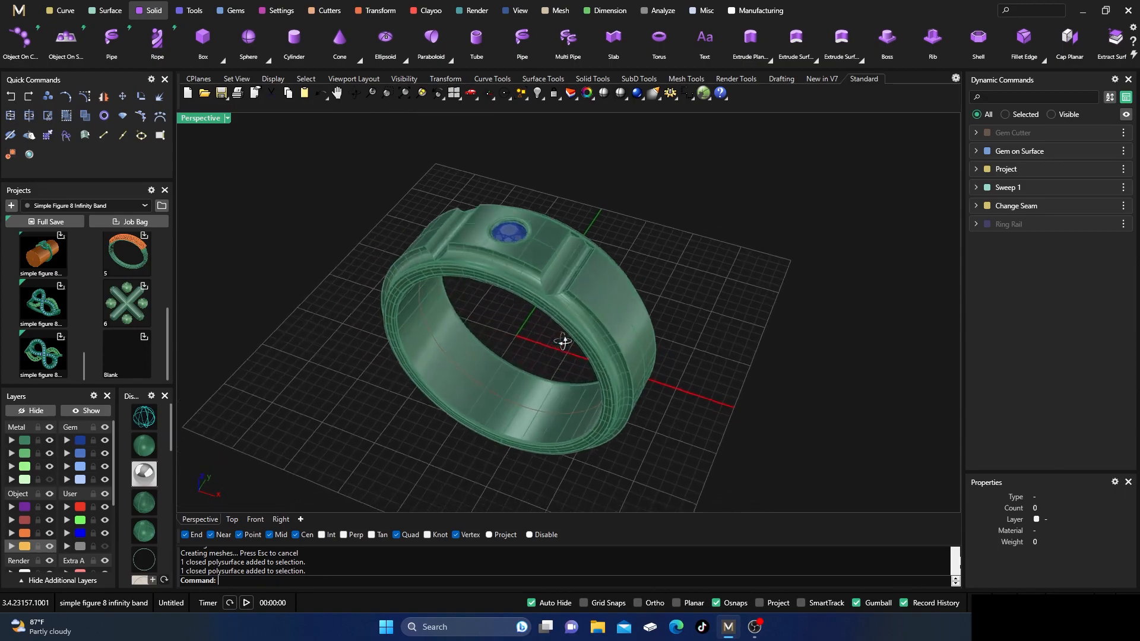
scroll(611, 293, up, 5)
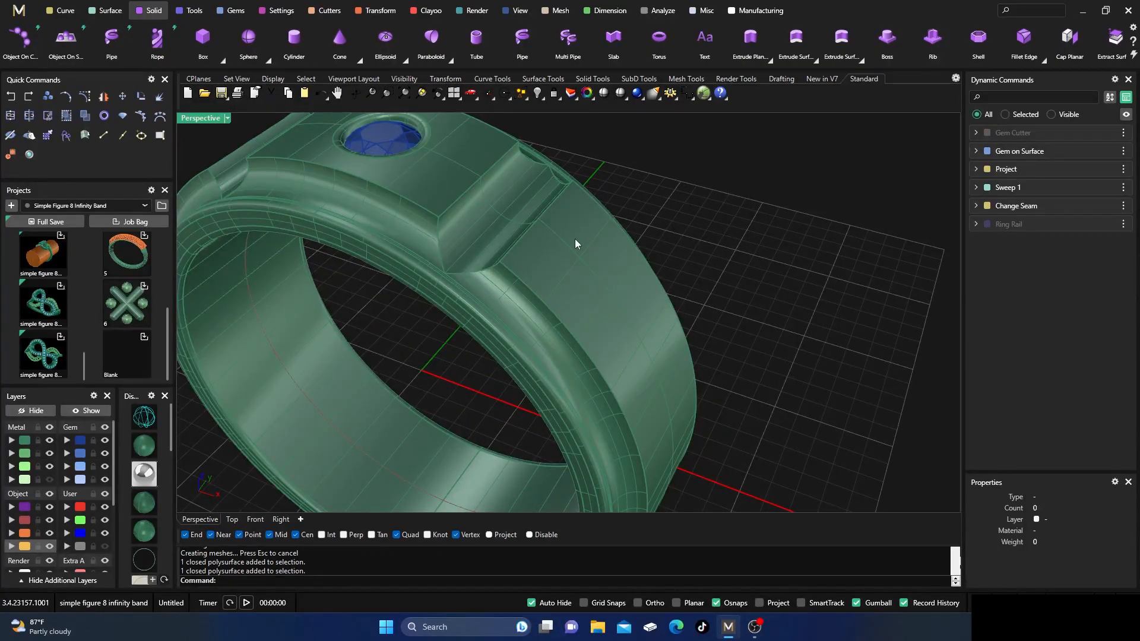
scroll(582, 269, down, 3)
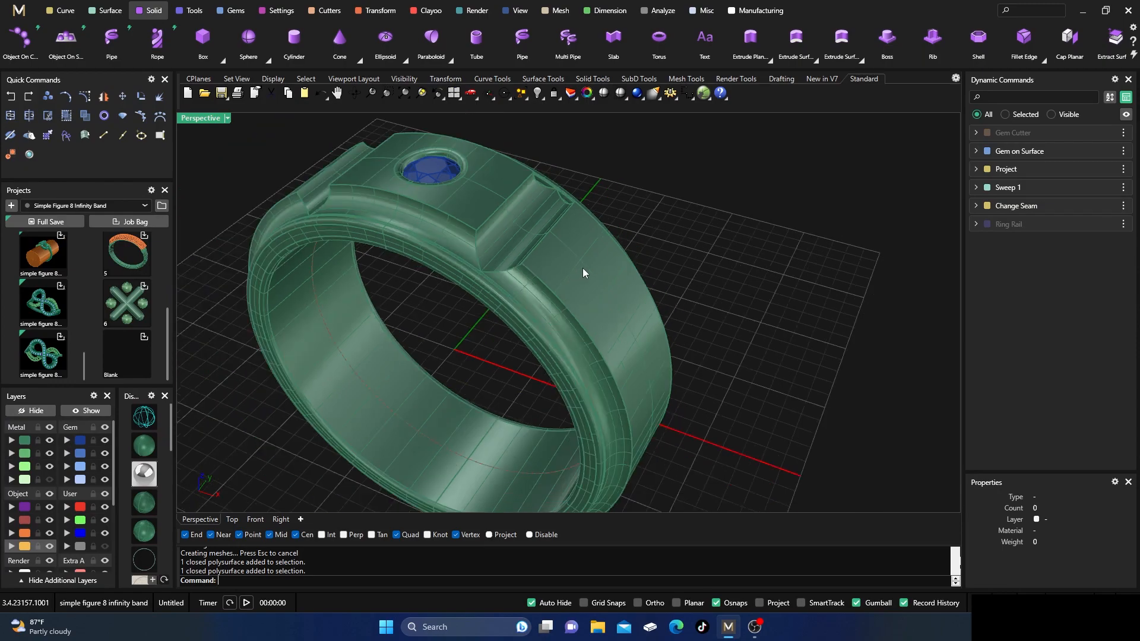
scroll(574, 262, up, 2)
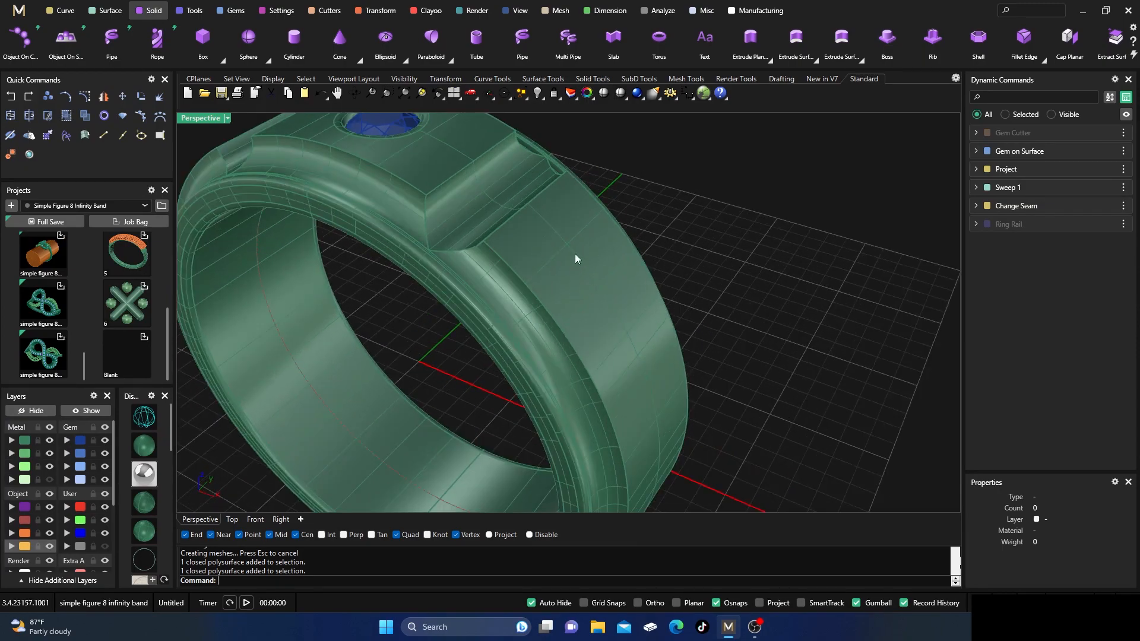
scroll(568, 244, down, 1)
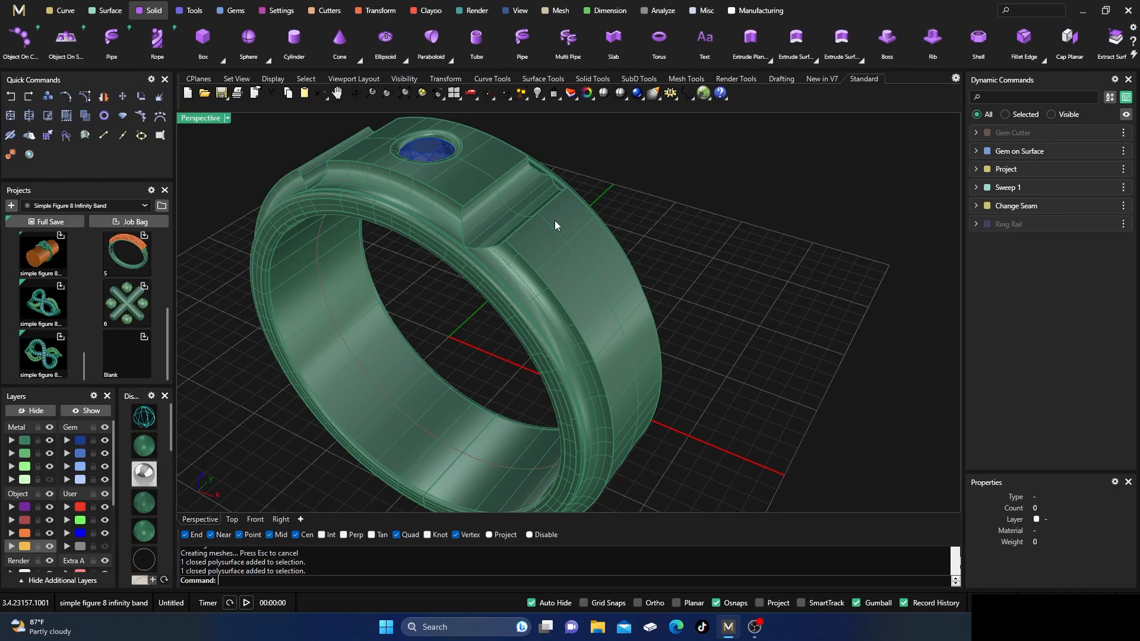
scroll(556, 225, up, 2)
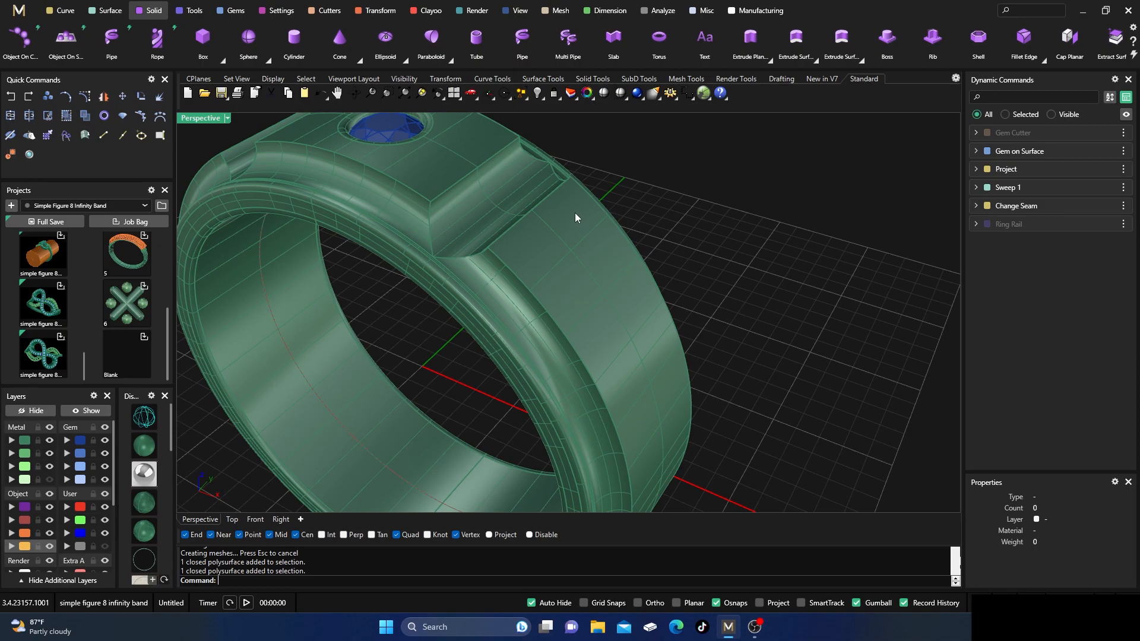
scroll(599, 240, down, 1)
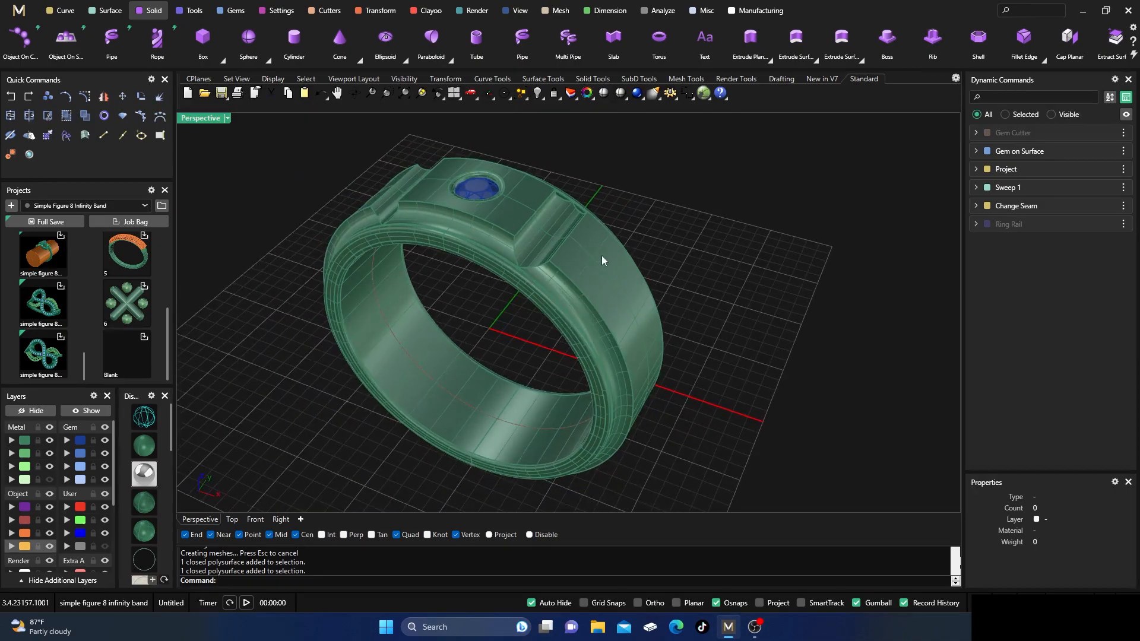
scroll(578, 239, up, 3)
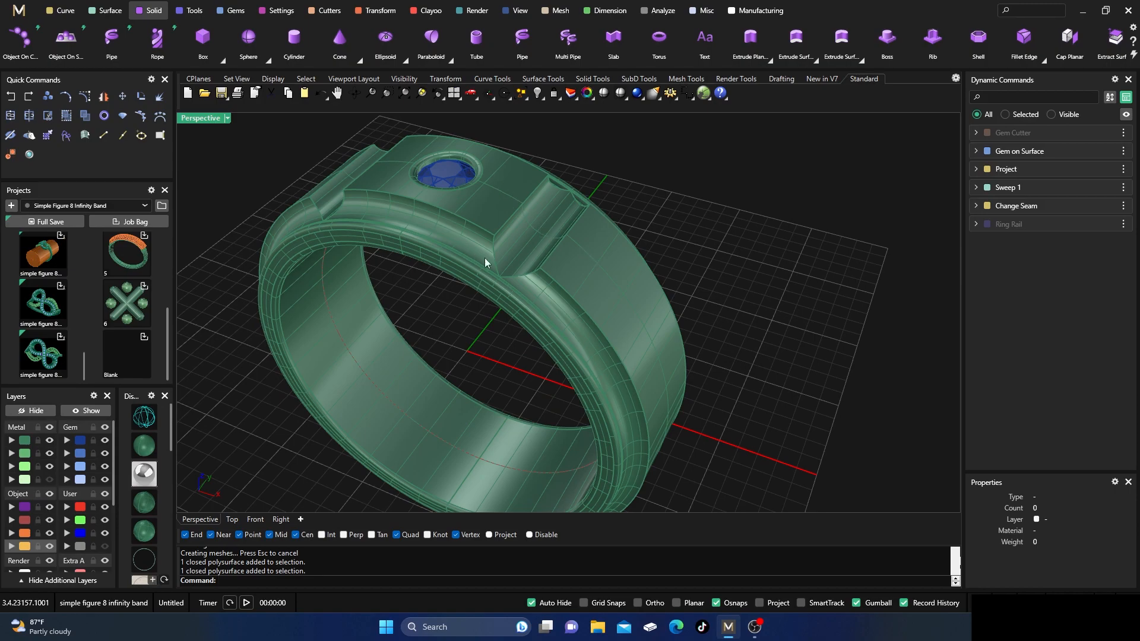
scroll(529, 288, down, 5)
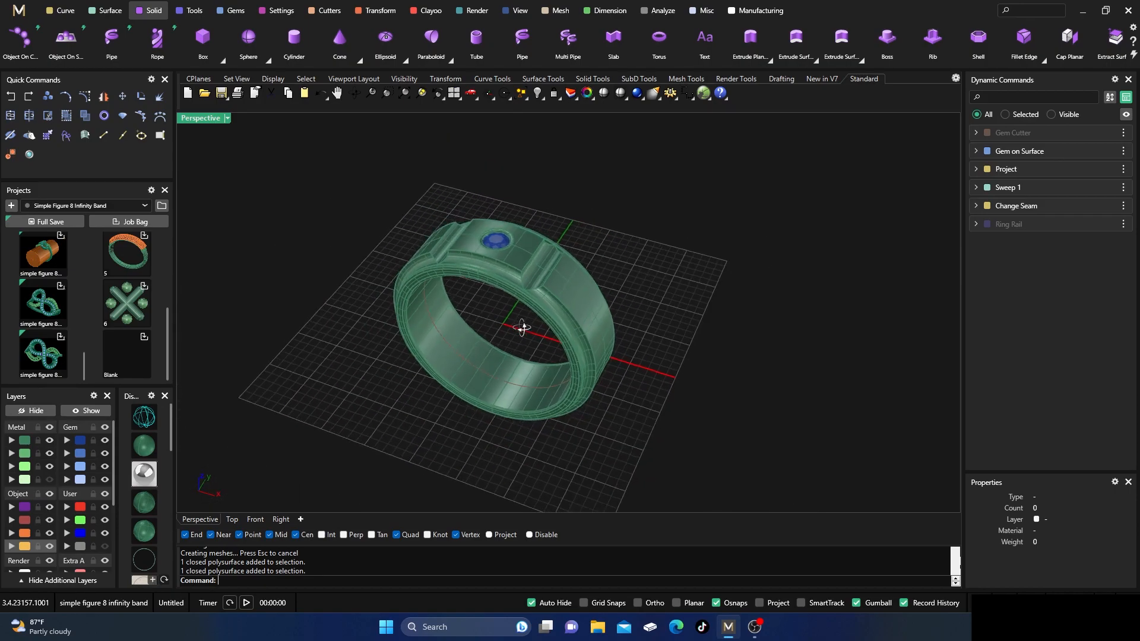
scroll(522, 336, up, 4)
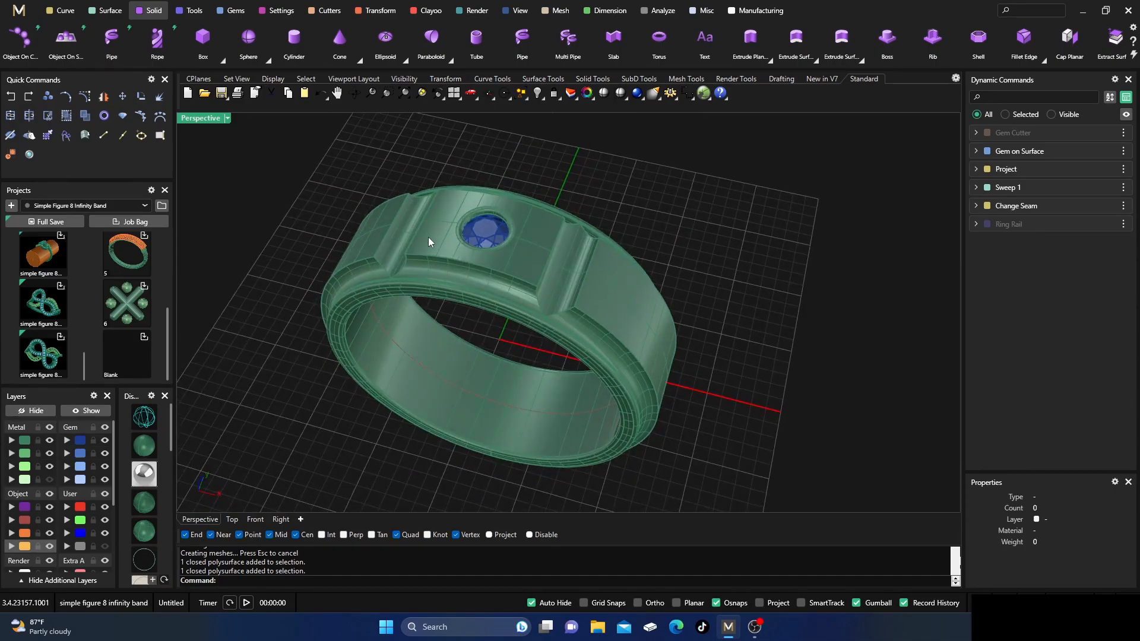
right_drag(633, 327, 458, 215)
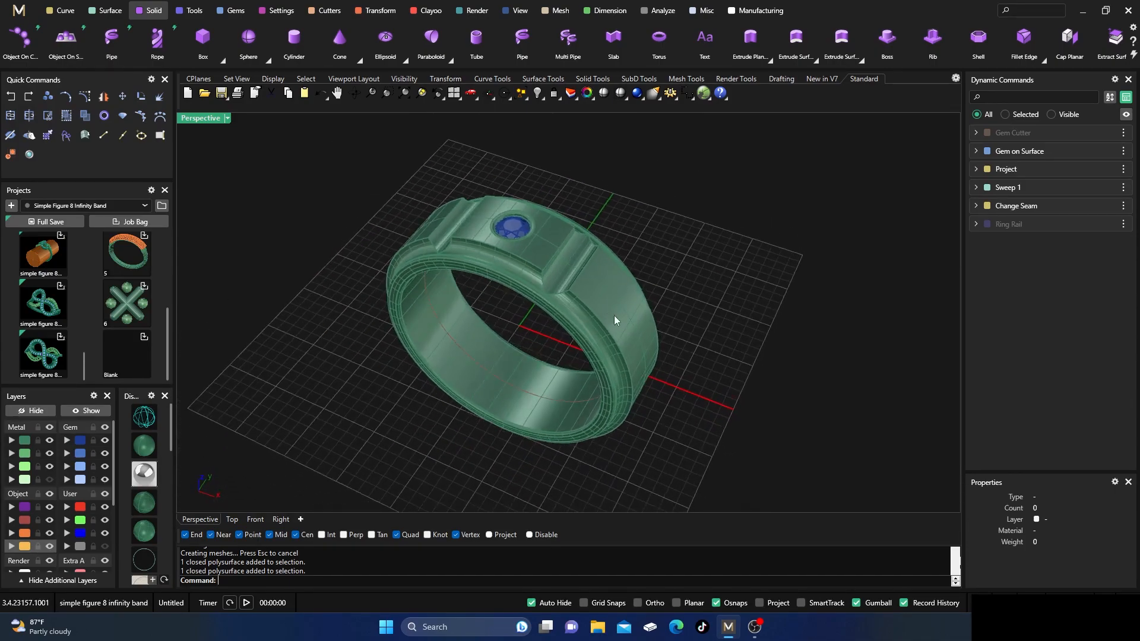
scroll(551, 240, up, 2)
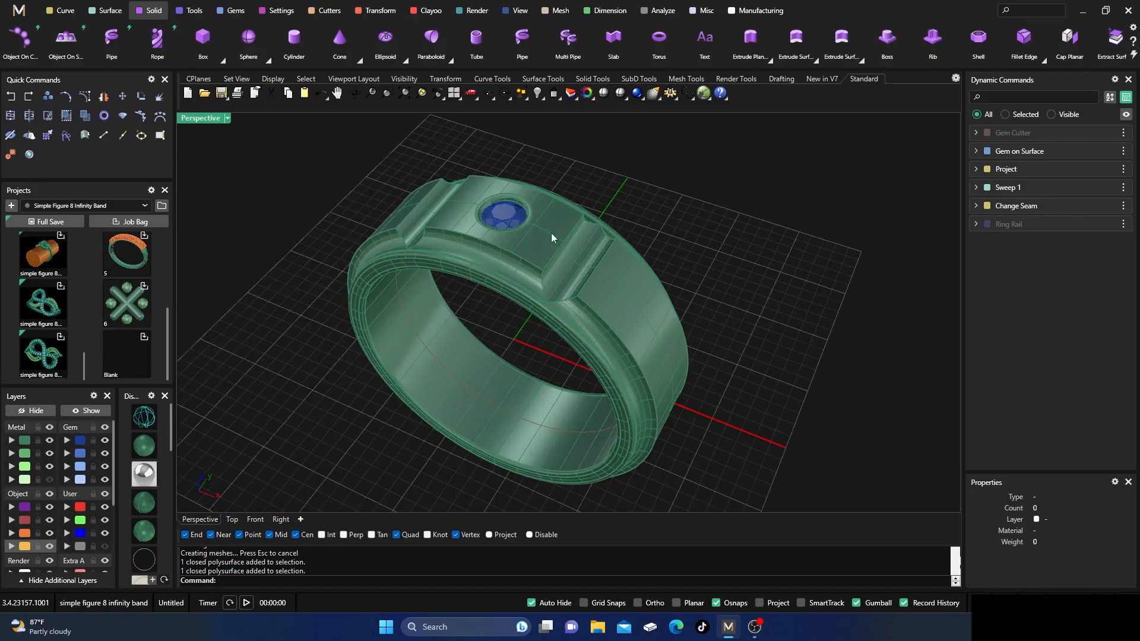
scroll(501, 246, down, 2)
right_drag(501, 248, 527, 319)
scroll(537, 307, up, 2)
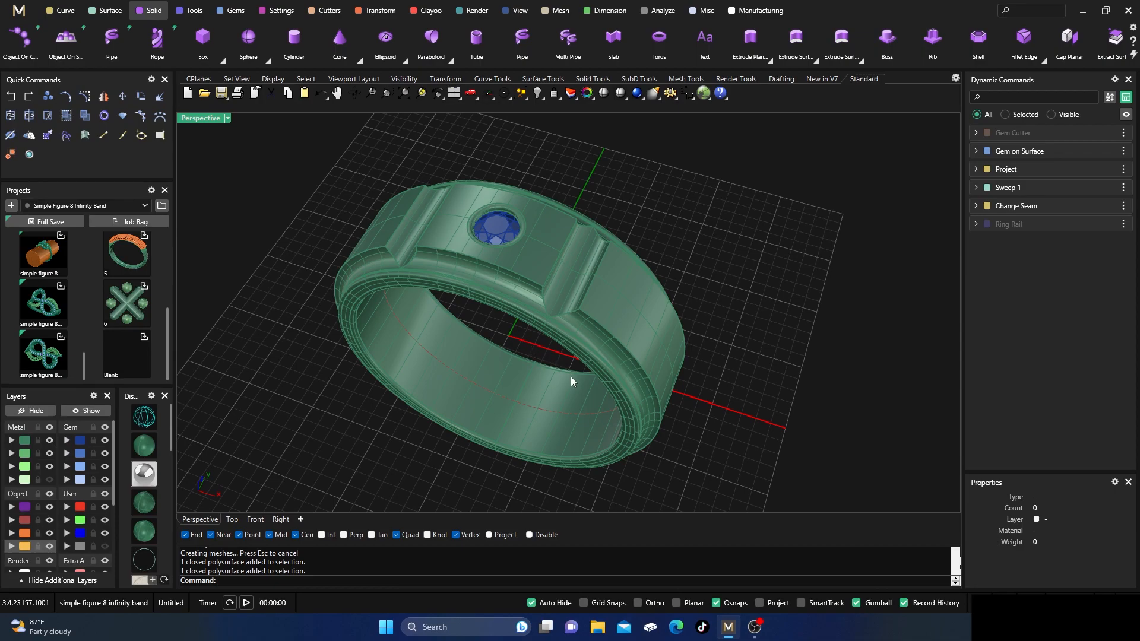
scroll(572, 376, down, 3)
right_drag(578, 391, 569, 341)
scroll(593, 284, up, 6)
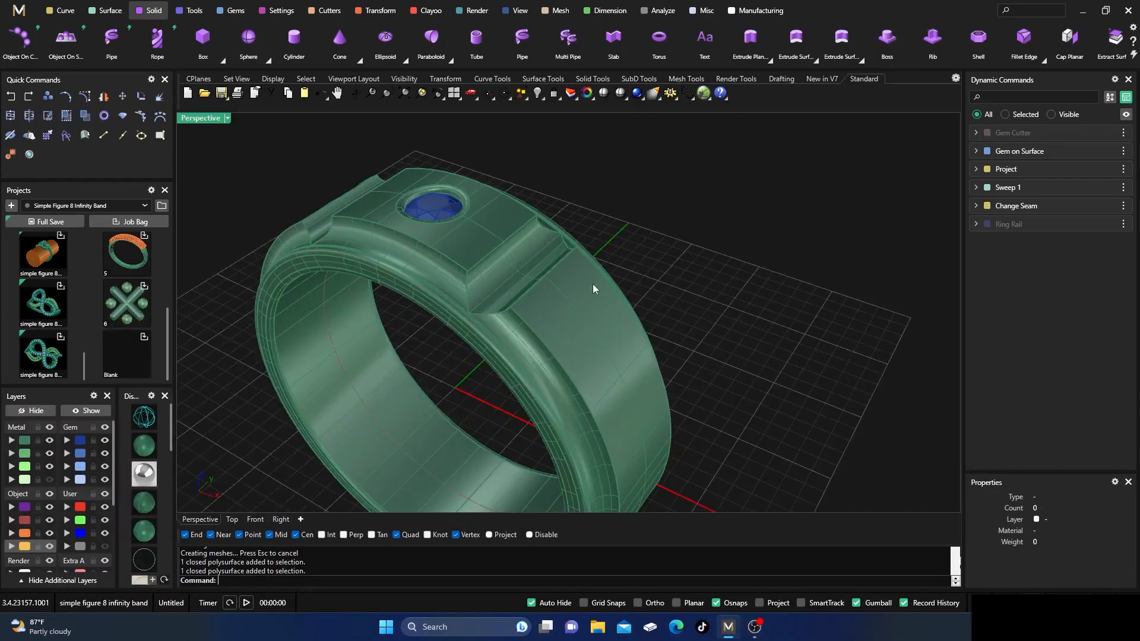
scroll(573, 281, down, 4)
right_drag(571, 281, 571, 313)
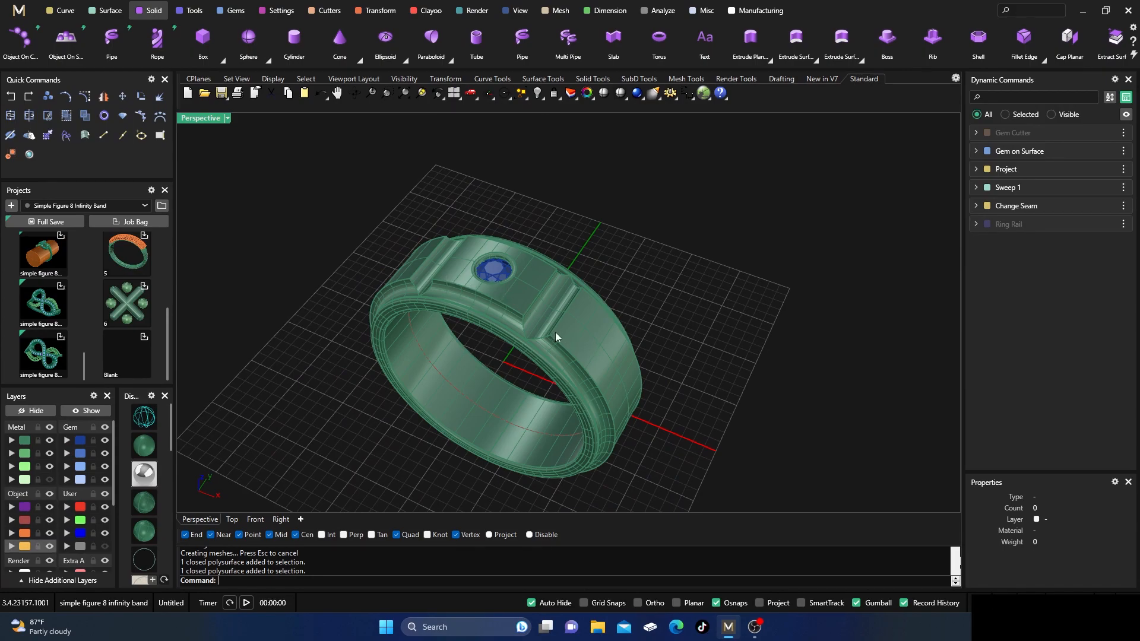
scroll(555, 334, up, 2)
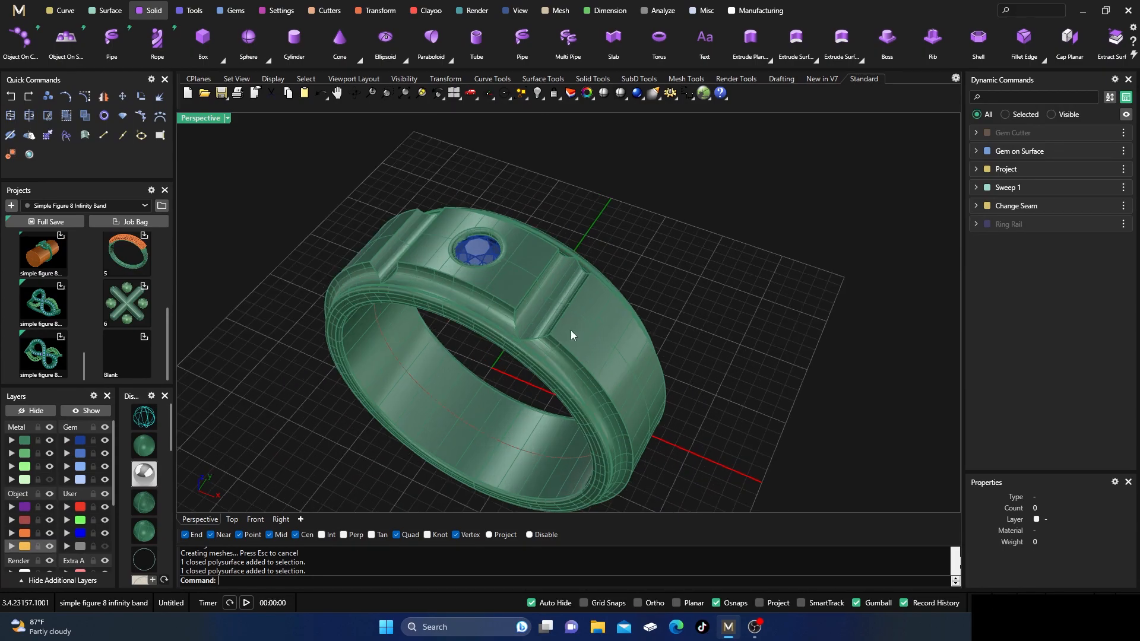
right_drag(579, 351, 563, 336)
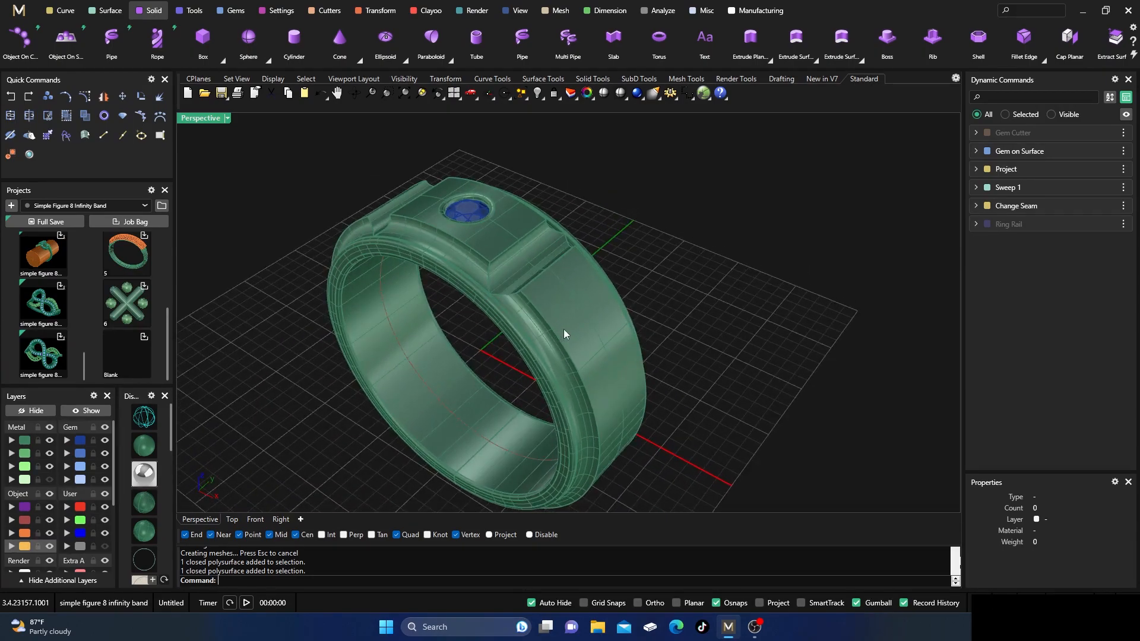
right_drag(524, 236, 547, 265)
scroll(537, 204, down, 3)
right_drag(537, 205, 548, 245)
scroll(529, 276, up, 2)
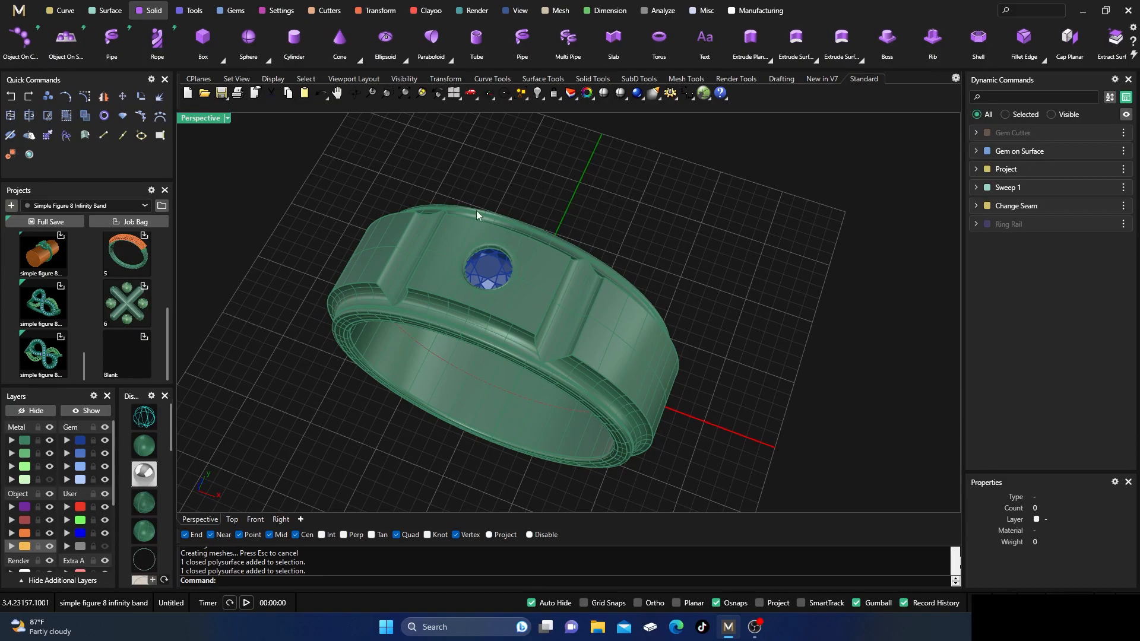
right_drag(528, 334, 530, 247)
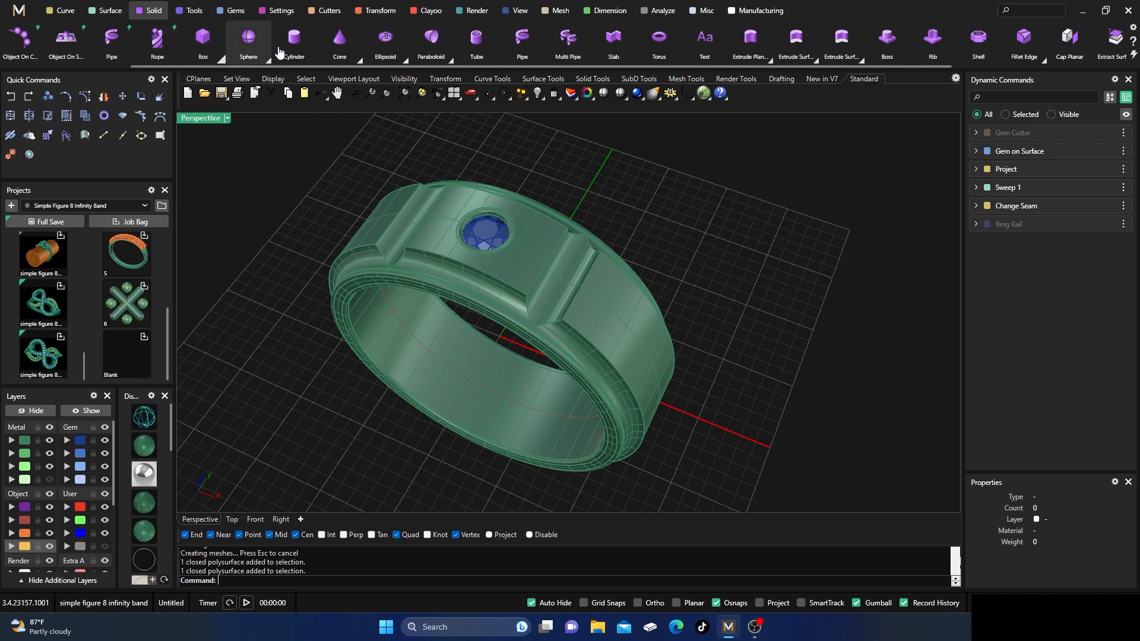
scroll(879, 70, down, 3)
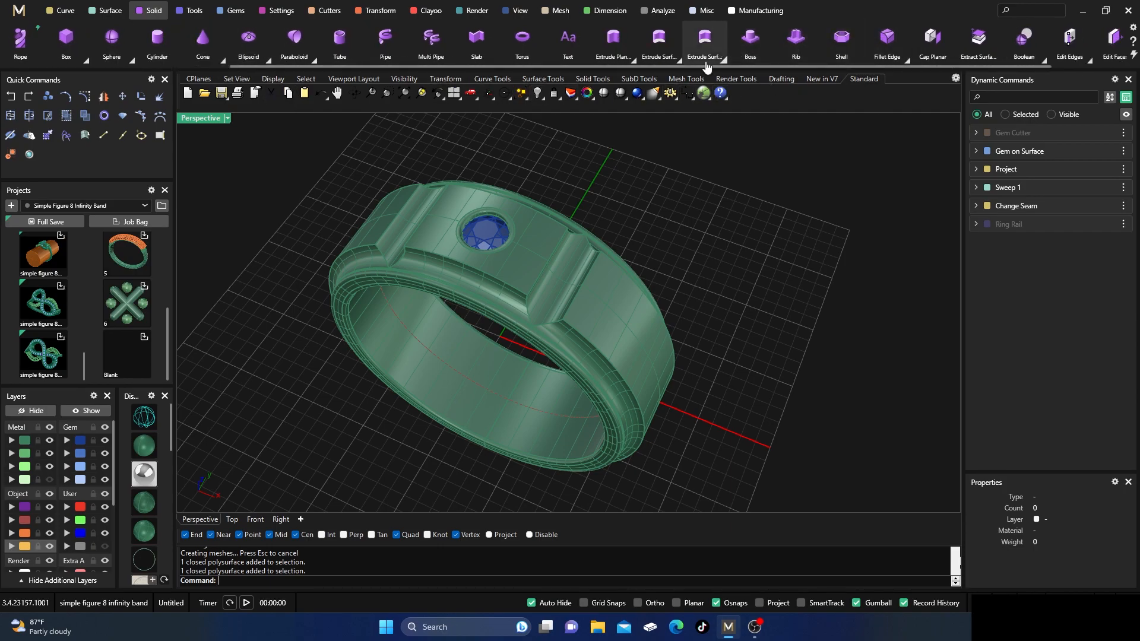
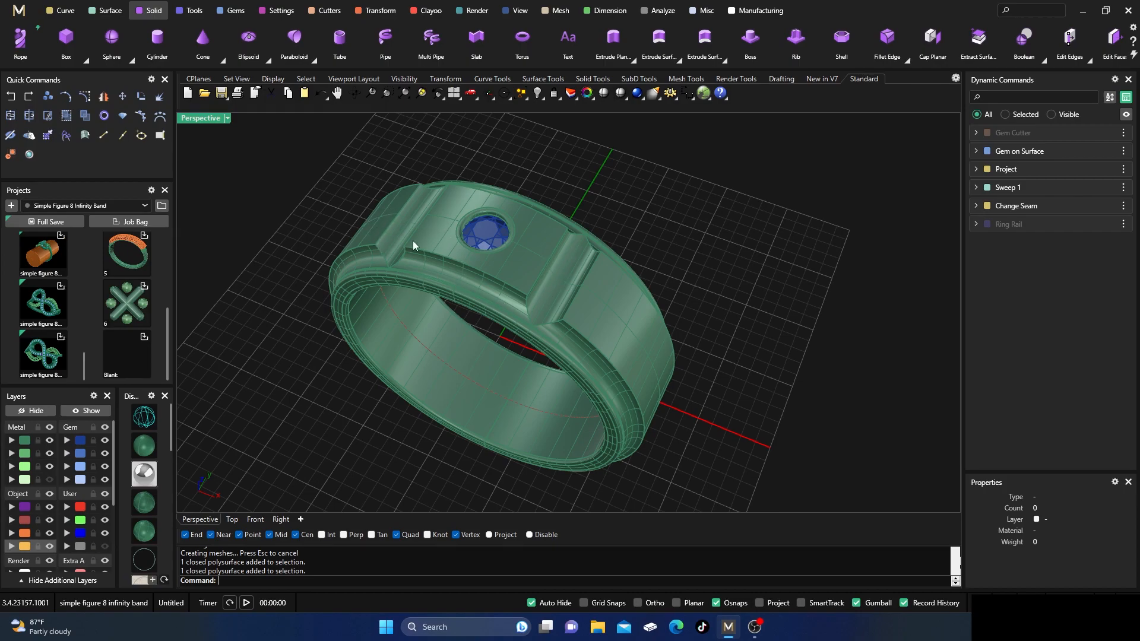
Extract the three outer panel surfaces between the cross grooves from the ring and move them to the Metal 03 layer.
click(978, 39)
click(612, 319)
click(519, 261)
click(369, 227)
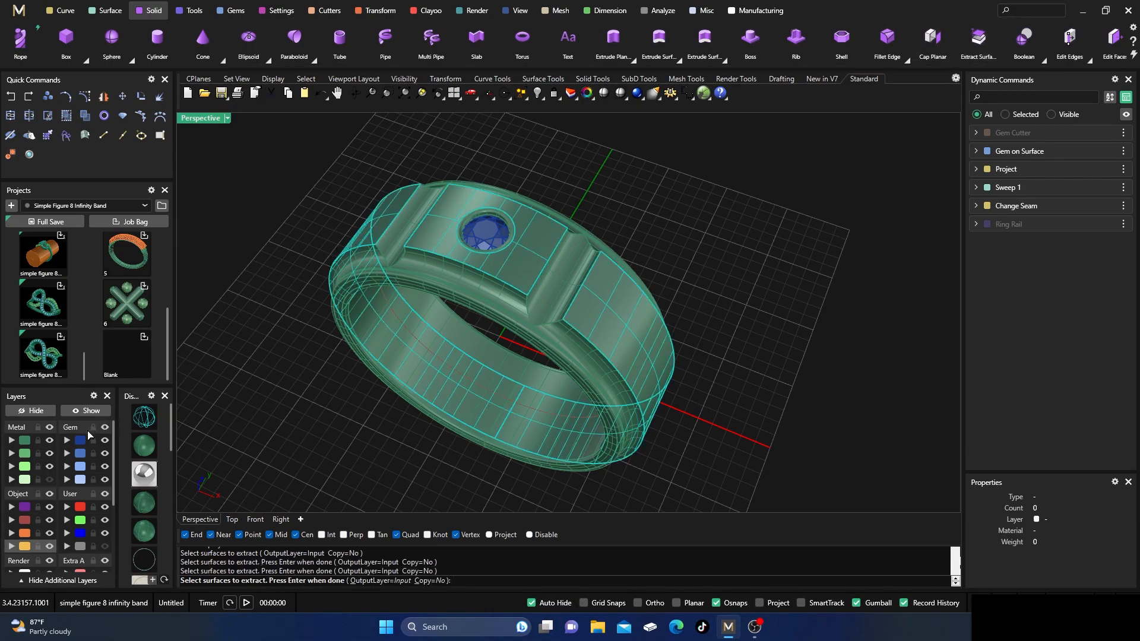
key(Return)
click(13, 467)
key(Escape)
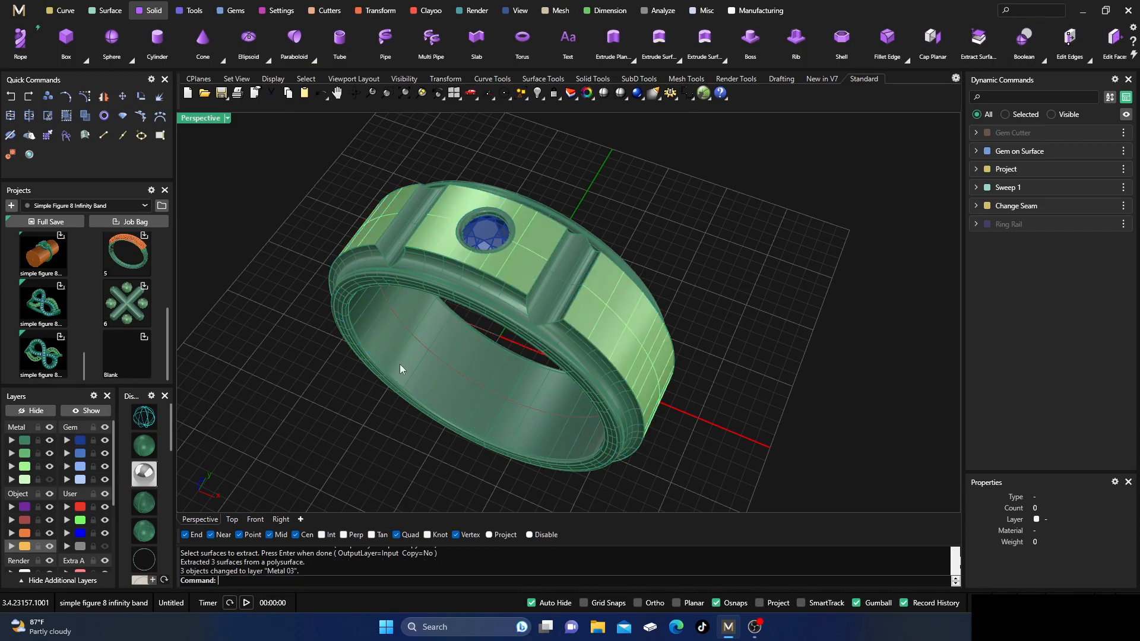
Examine the ring's extracted outer panels against the grooves and rims from several distances and angles.
scroll(532, 284, down, 4)
right_drag(532, 349, 567, 316)
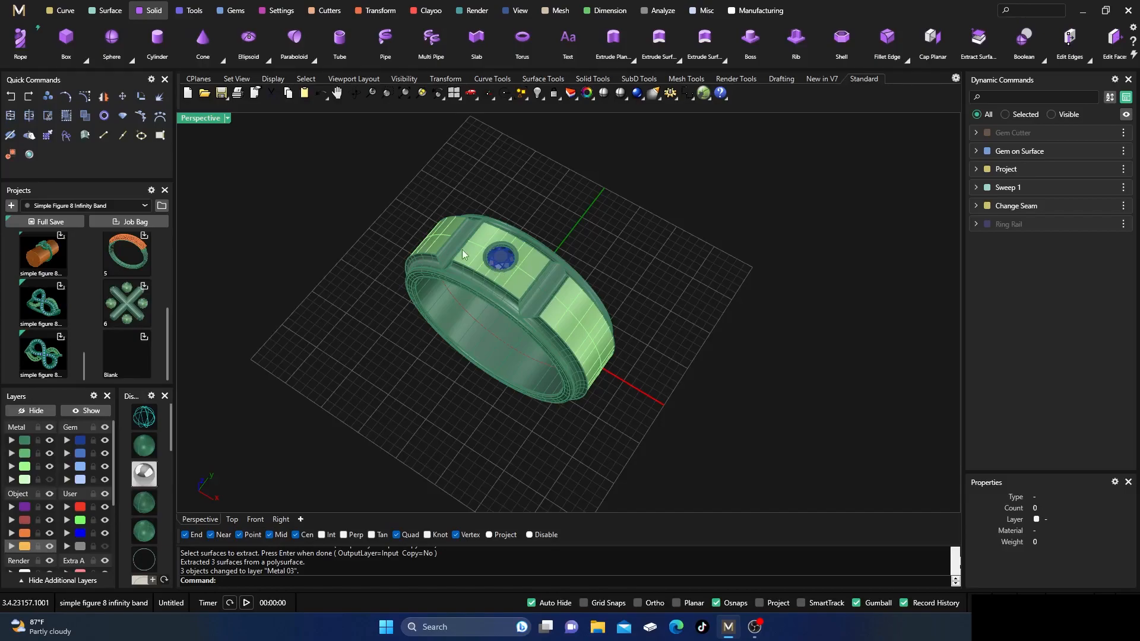
scroll(533, 255, up, 3)
scroll(498, 280, down, 2)
right_drag(497, 280, 533, 240)
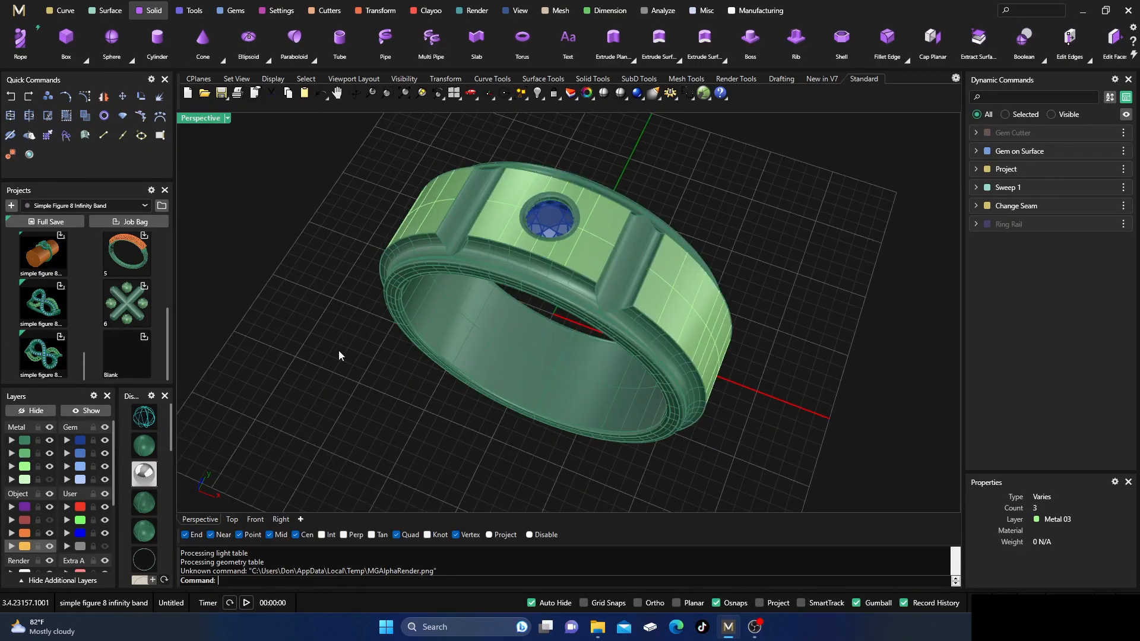
right_drag(350, 365, 340, 364)
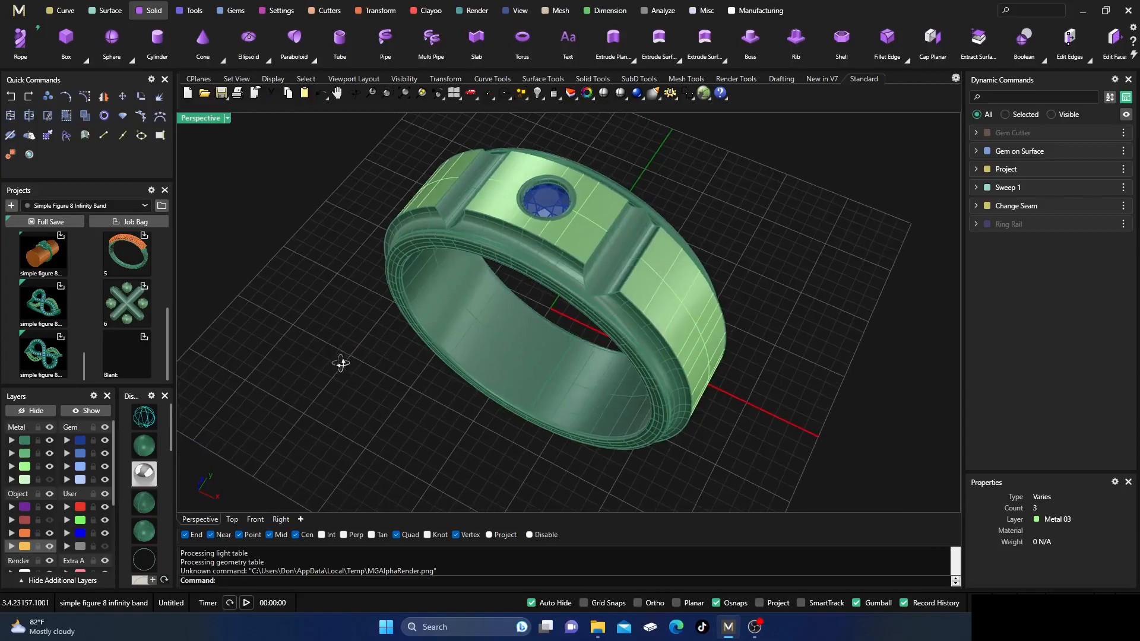
scroll(340, 365, down, 2)
scroll(414, 304, up, 2)
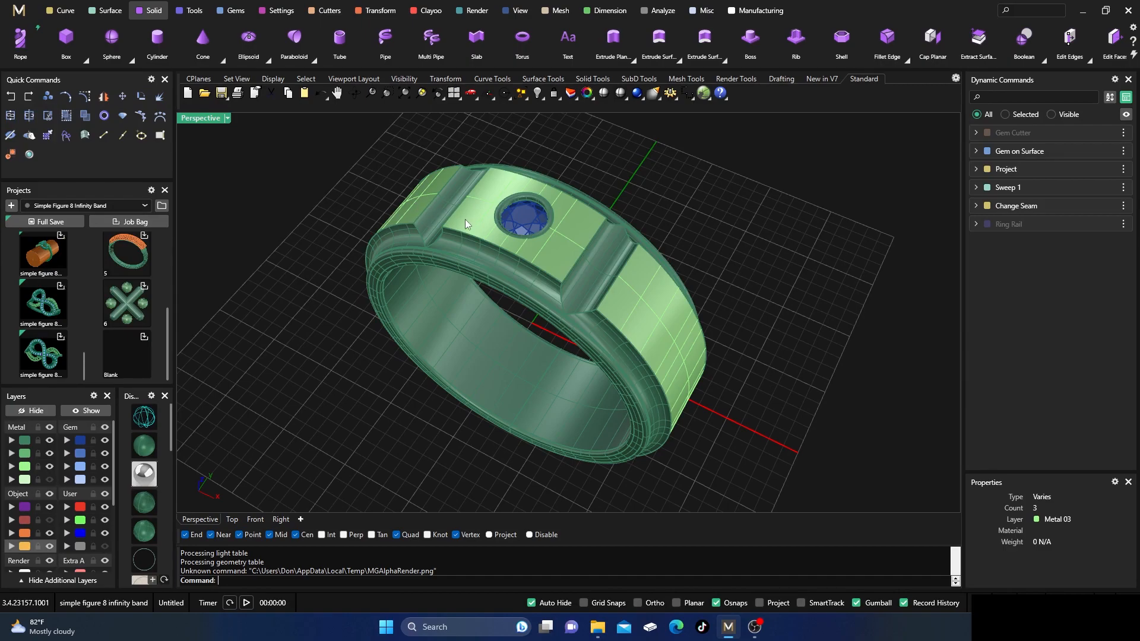
Open Render Studio and delete the Shiny Car Paint, White Gold-14k_Polish, Diamond Classic and White Gold-14k materials from the document.
click(29, 156)
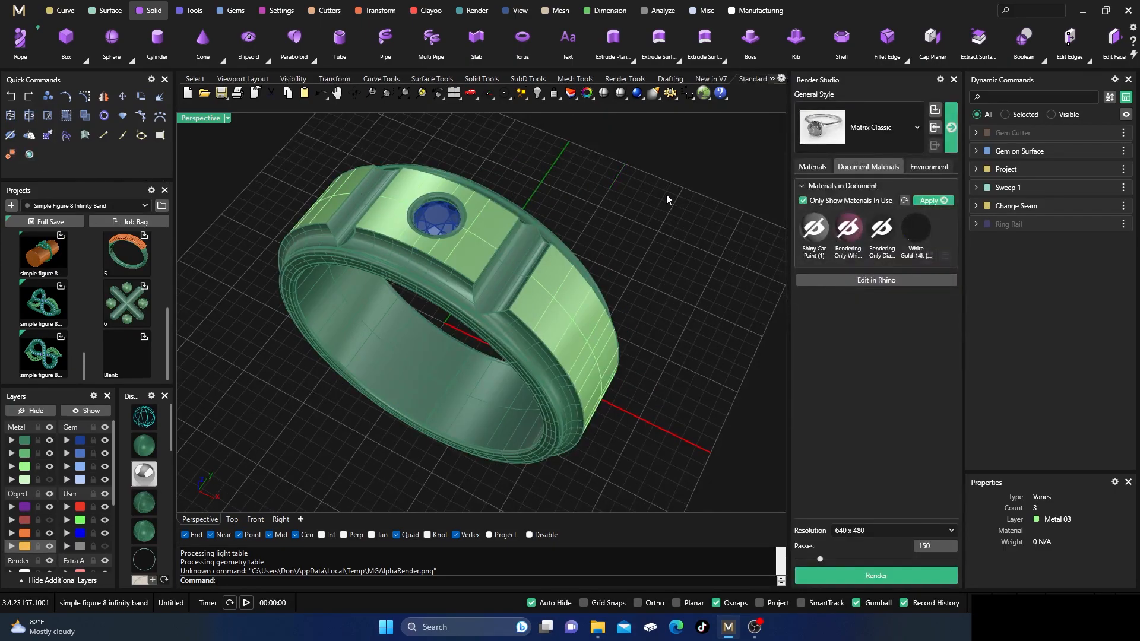
right_click(819, 237)
click(846, 278)
right_click(827, 238)
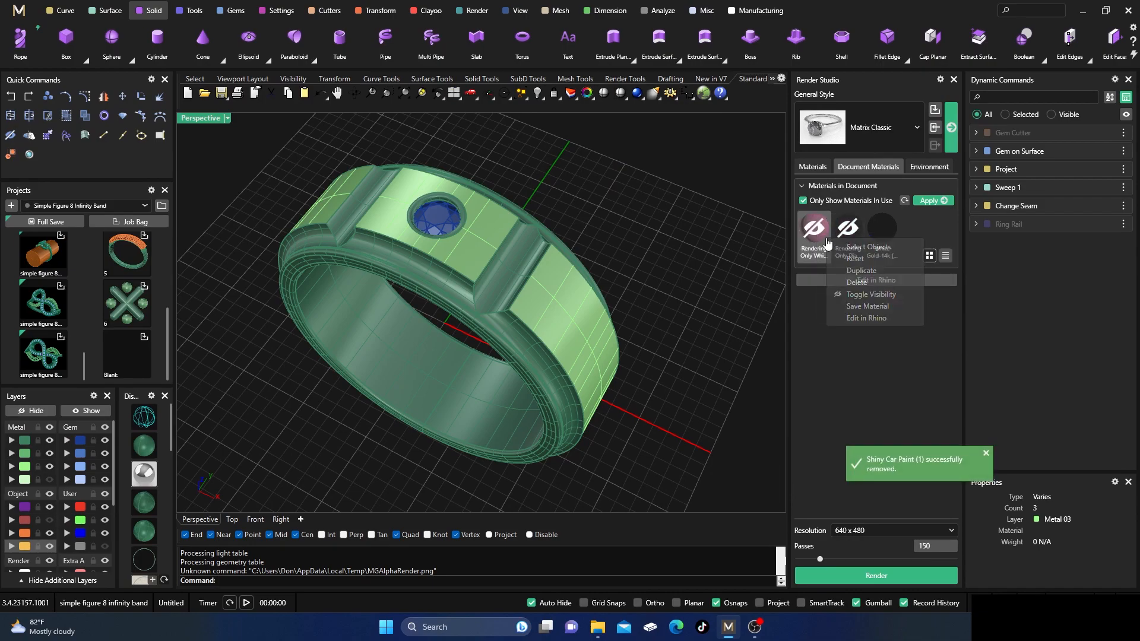
click(858, 282)
right_click(820, 232)
click(847, 273)
right_click(819, 230)
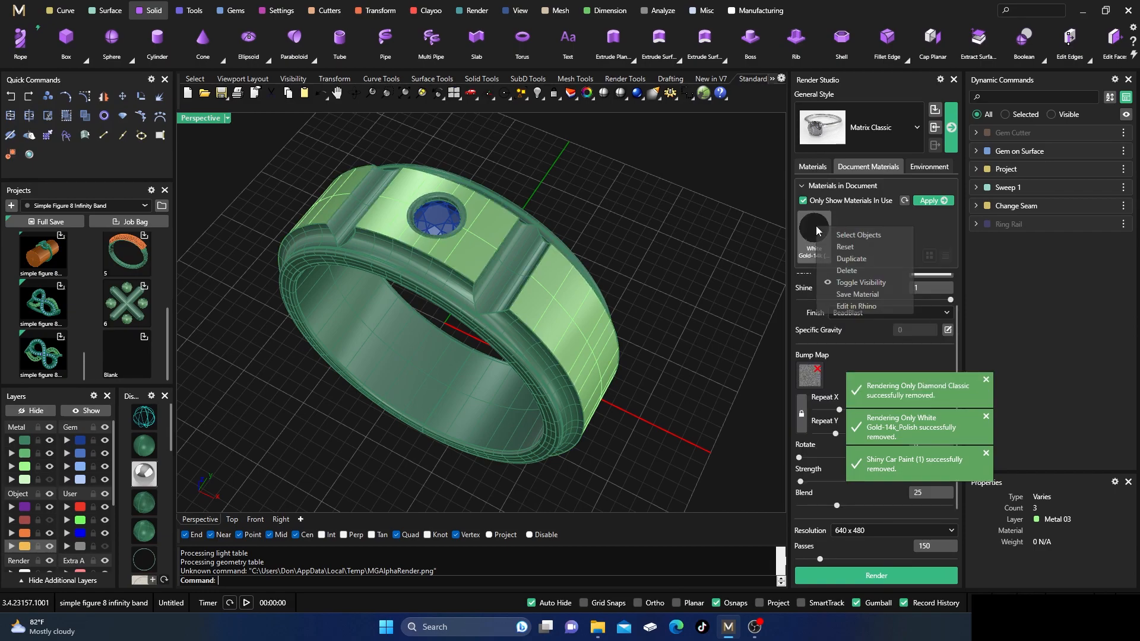
click(844, 272)
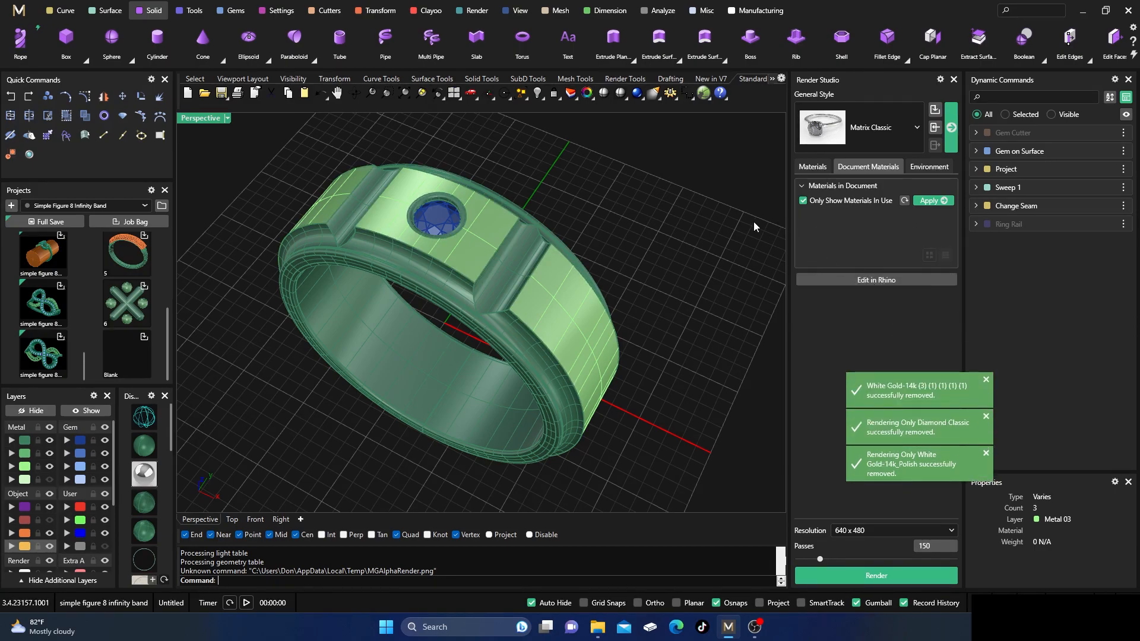
Check that the three outer panels are separate surfaces and inspect the ring's top up close.
scroll(648, 221, down, 2)
right_drag(647, 221, 652, 242)
click(587, 310)
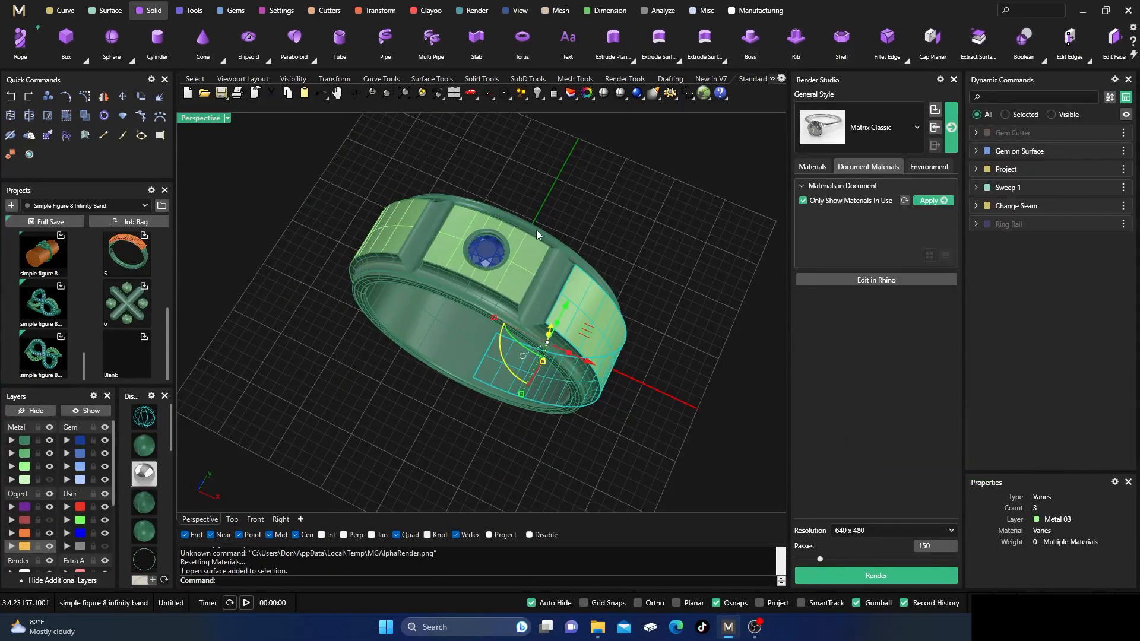
click(526, 258)
click(379, 226)
click(465, 164)
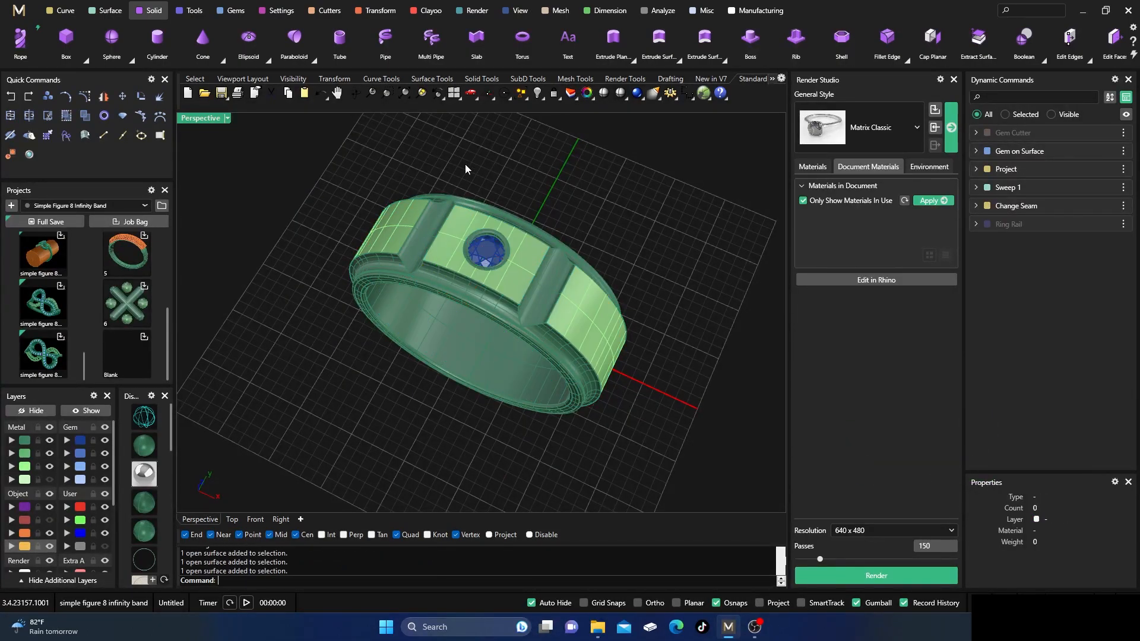
scroll(478, 226, up, 2)
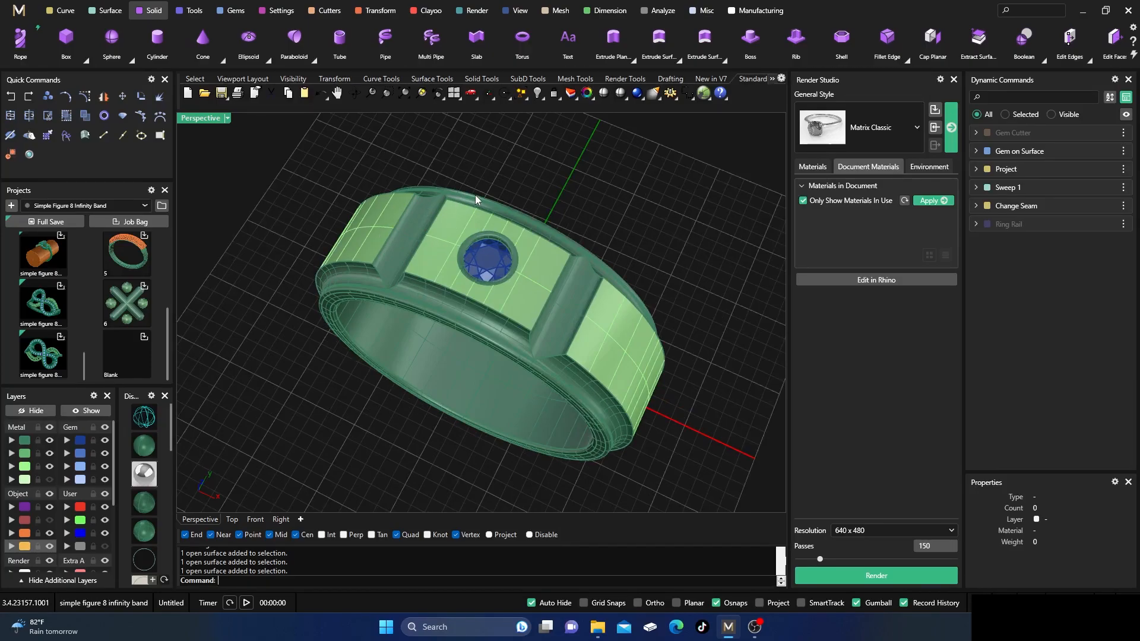
scroll(552, 248, up, 2)
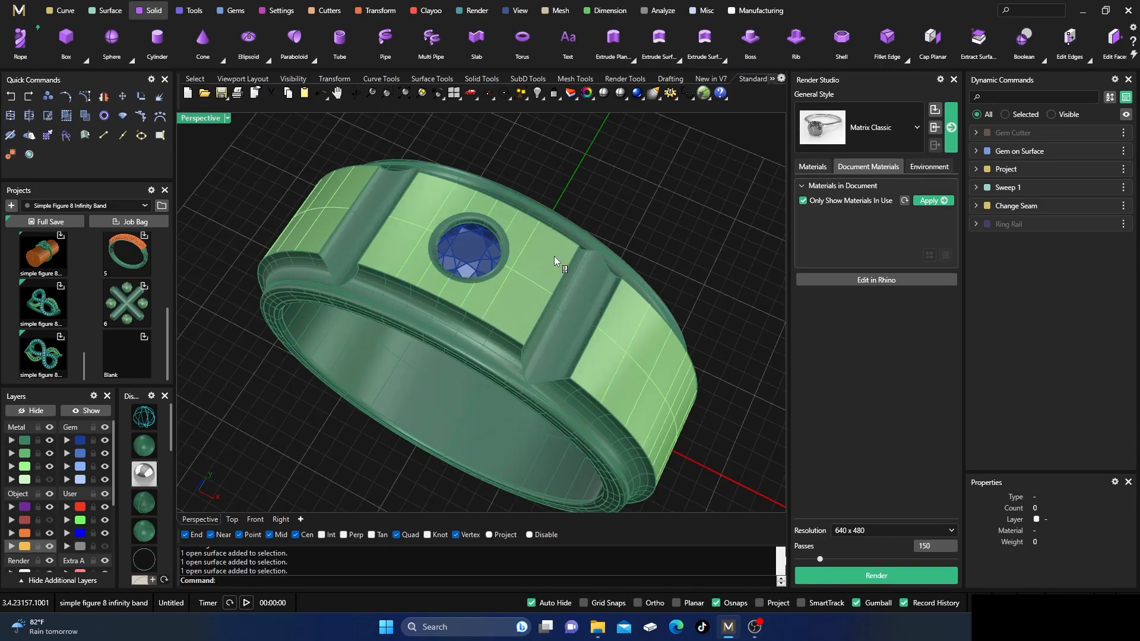
shift+right_drag(554, 259, 569, 244)
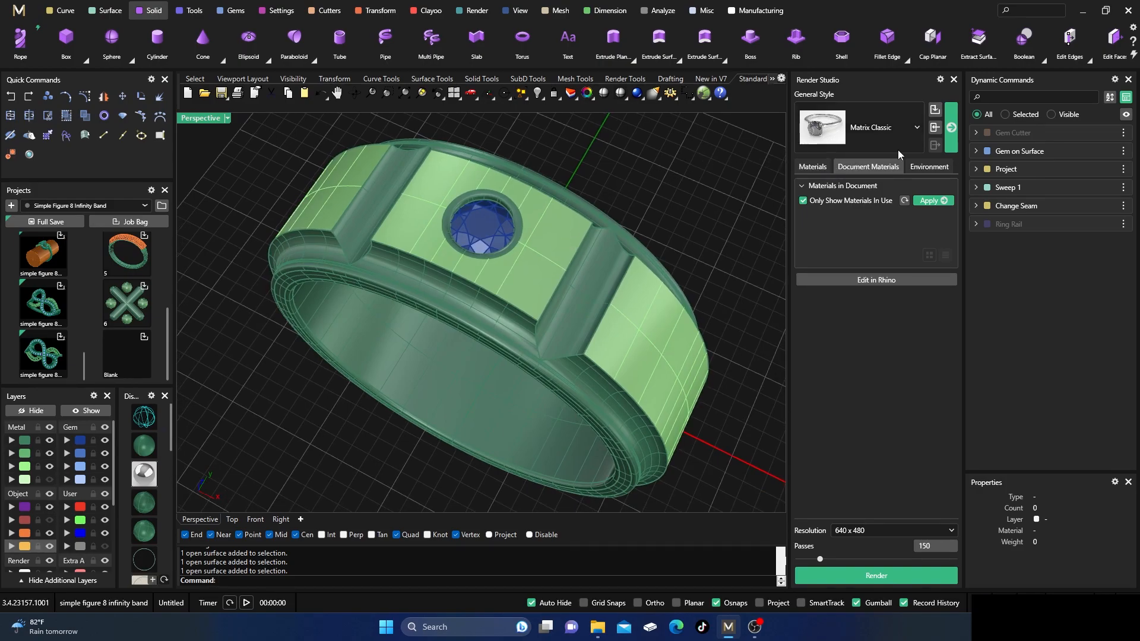
Apply the Matrix Classic render style to the scene and delete its Pearl White material.
click(951, 131)
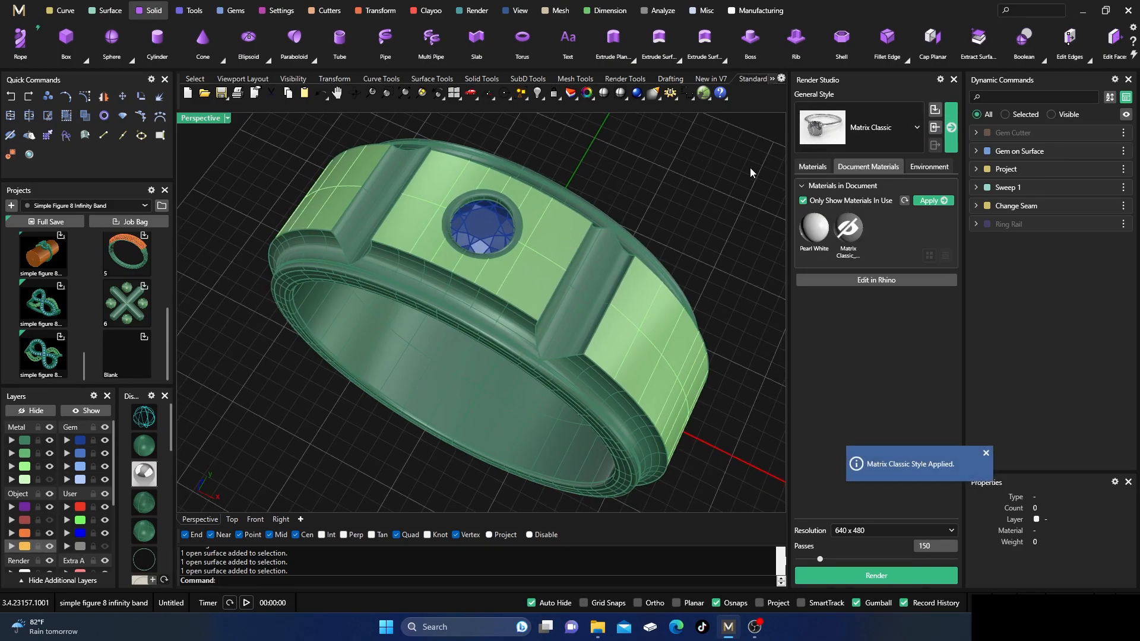
right_click(815, 238)
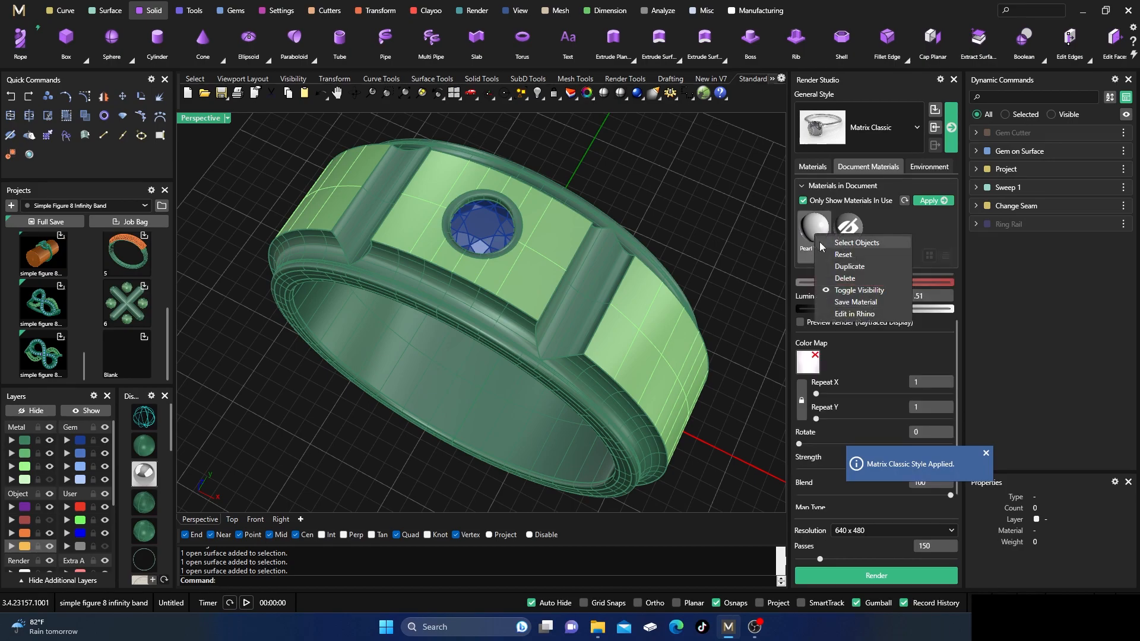
click(845, 279)
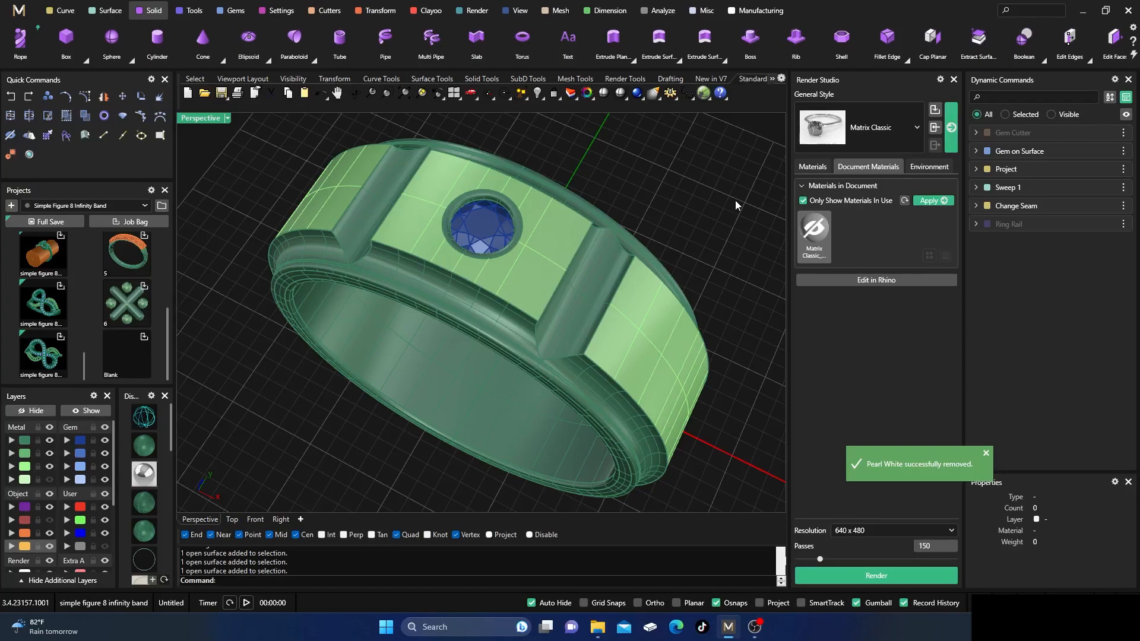
Apply the White Gold-14k Polish render metal to the ring body on the Metal 01 layer.
click(813, 167)
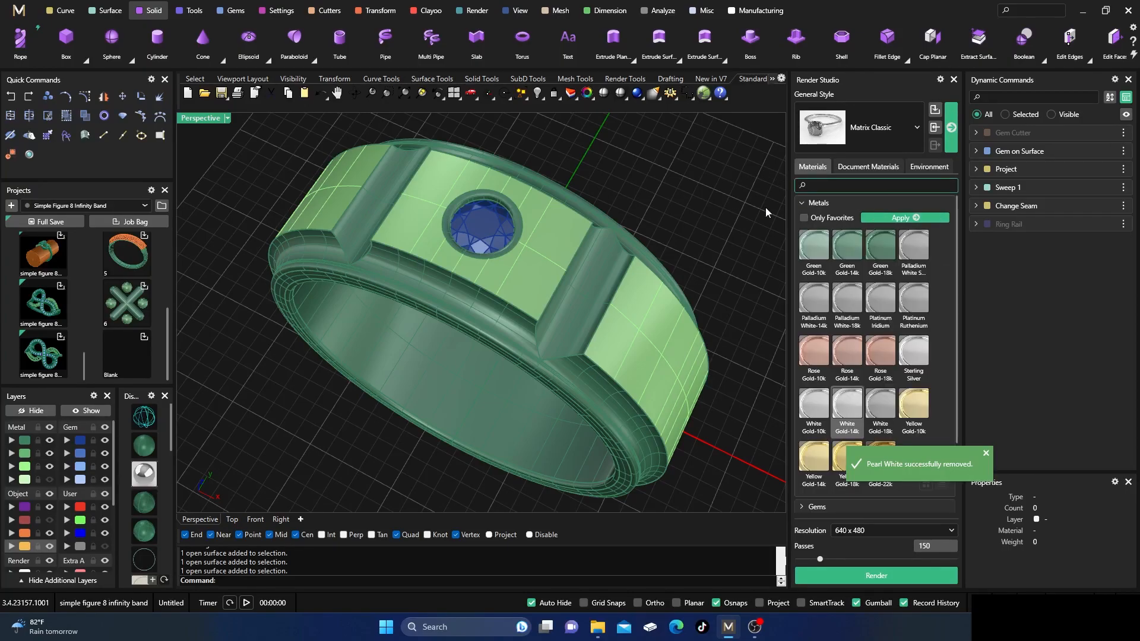
click(801, 203)
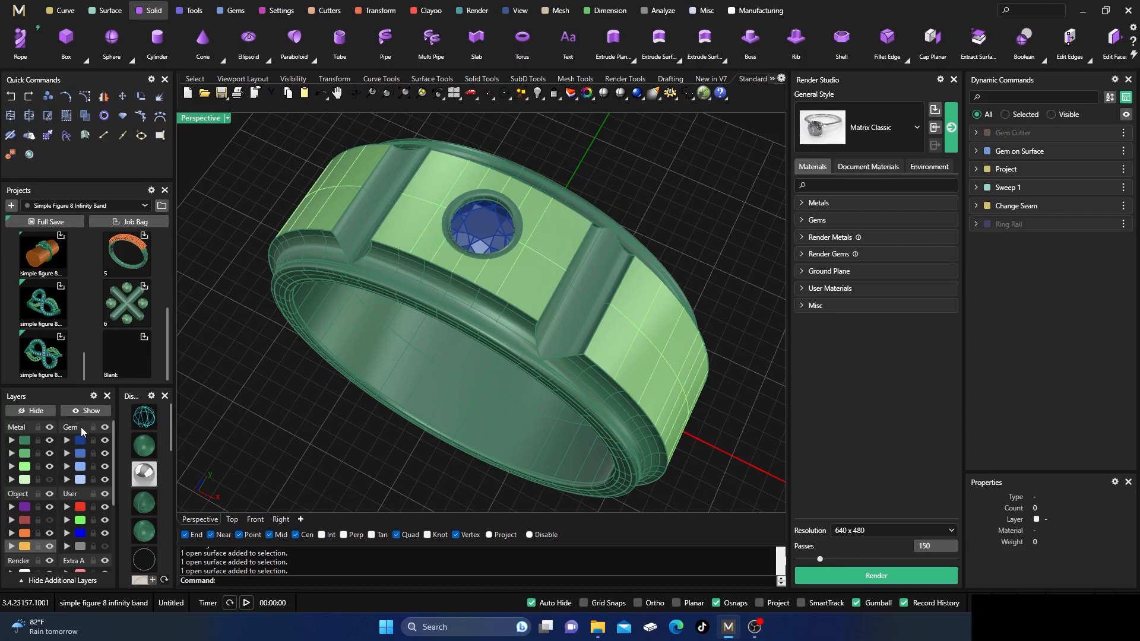
click(23, 443)
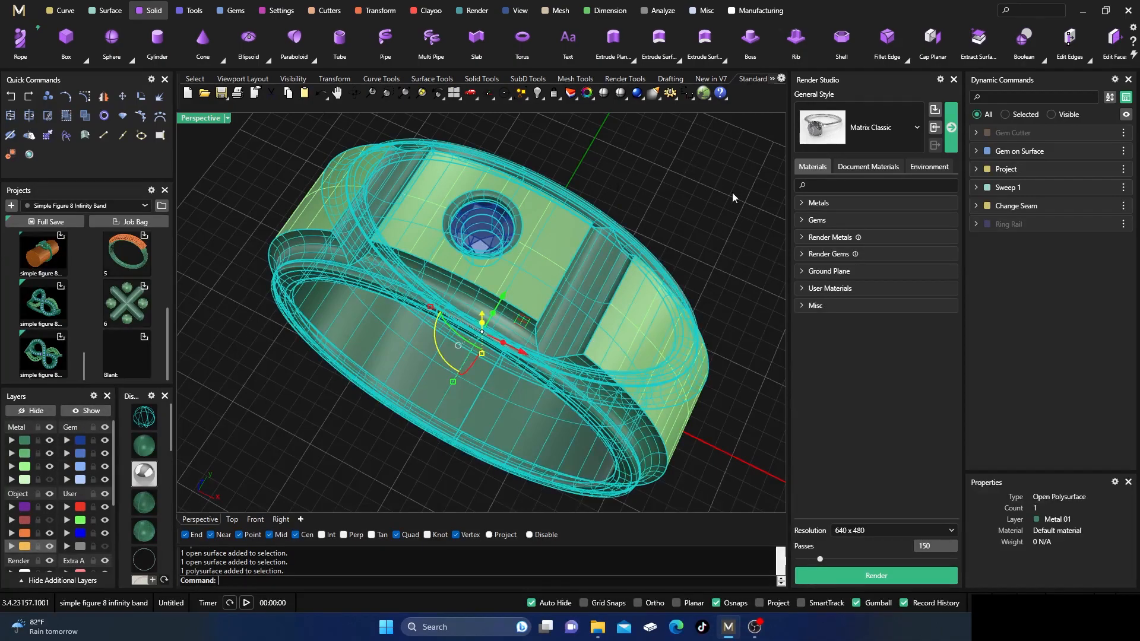
click(802, 238)
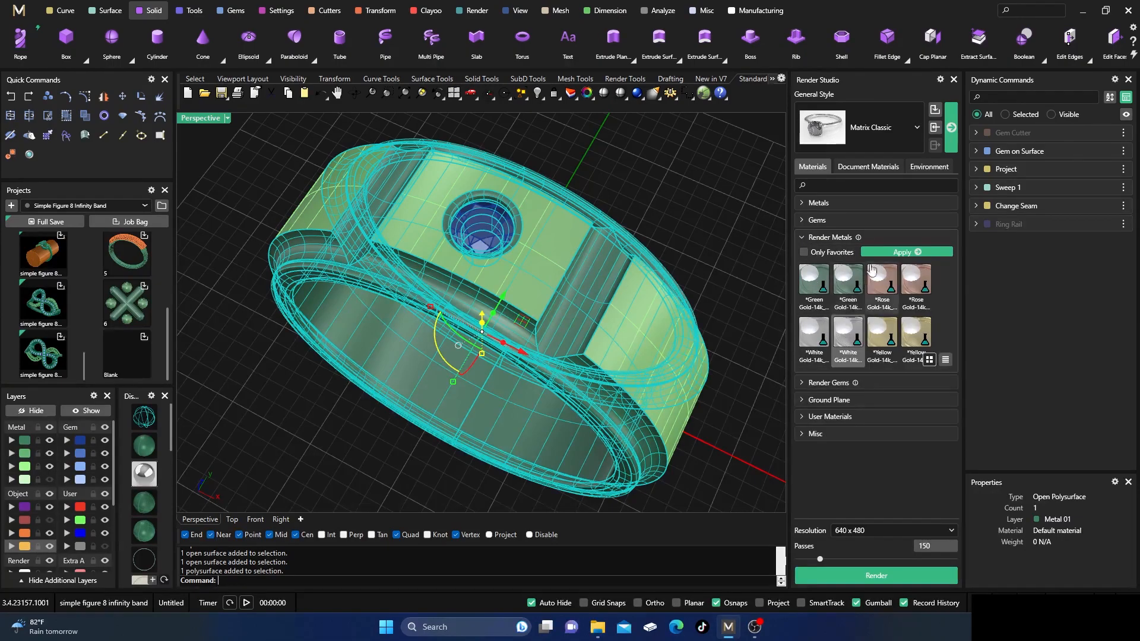
click(888, 255)
click(738, 196)
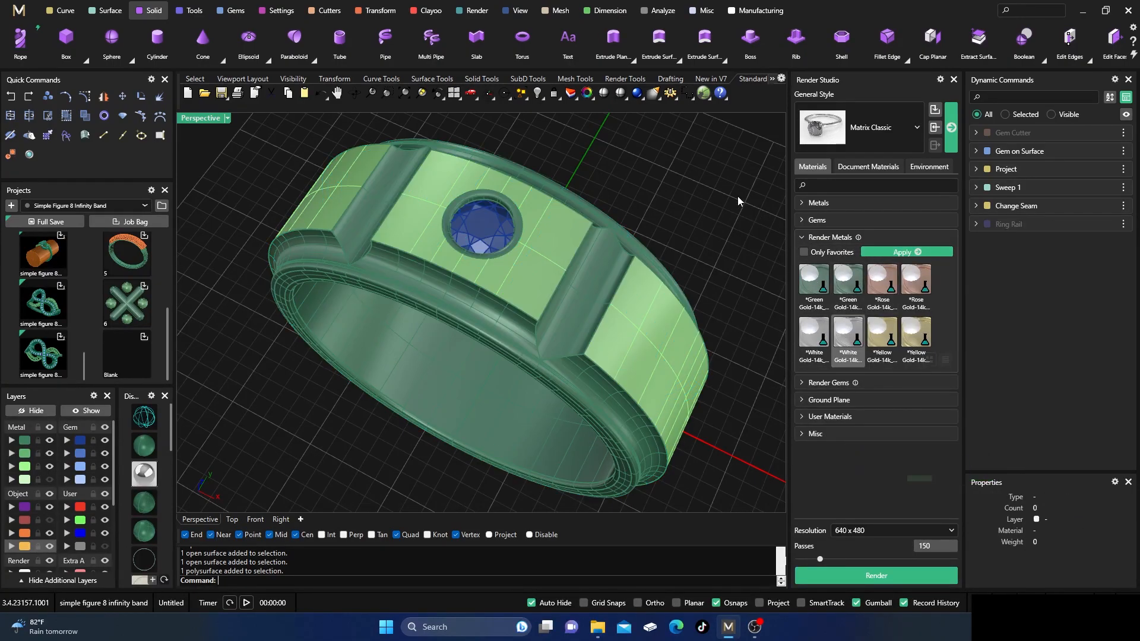
Apply the Diamond Classic render gem material to the round gem and check the materials in the document.
click(473, 226)
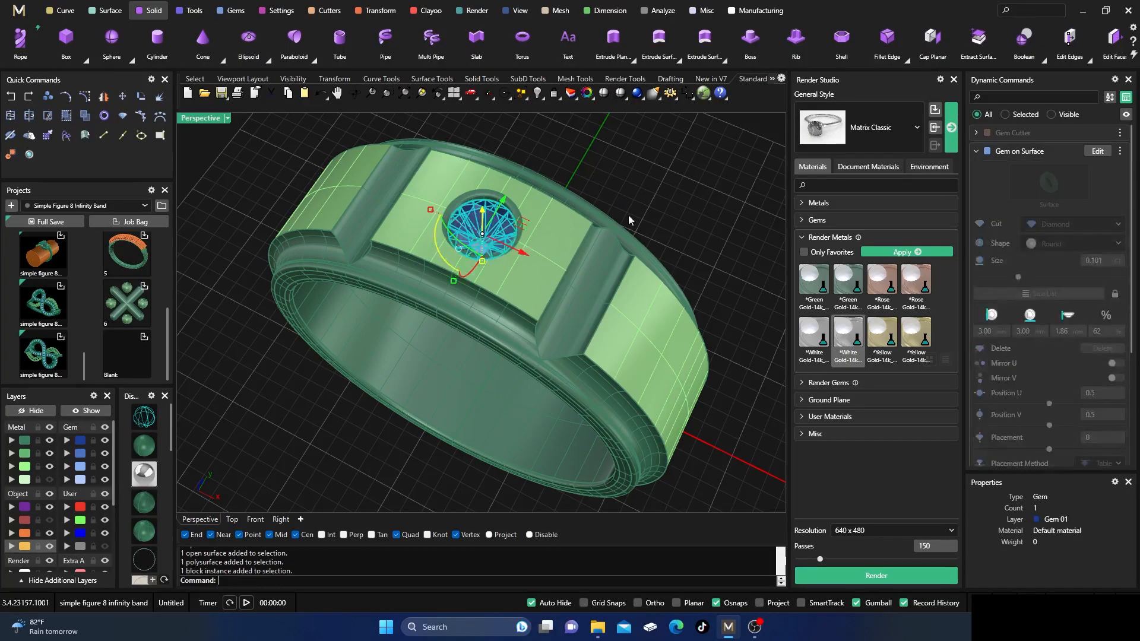
click(805, 239)
click(808, 255)
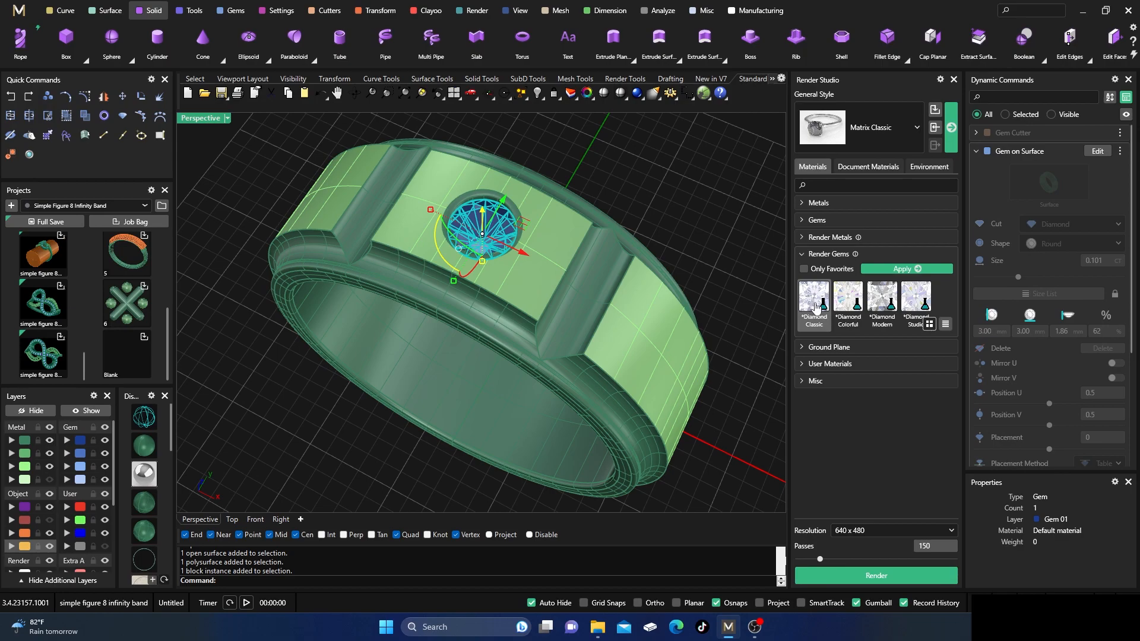
click(883, 274)
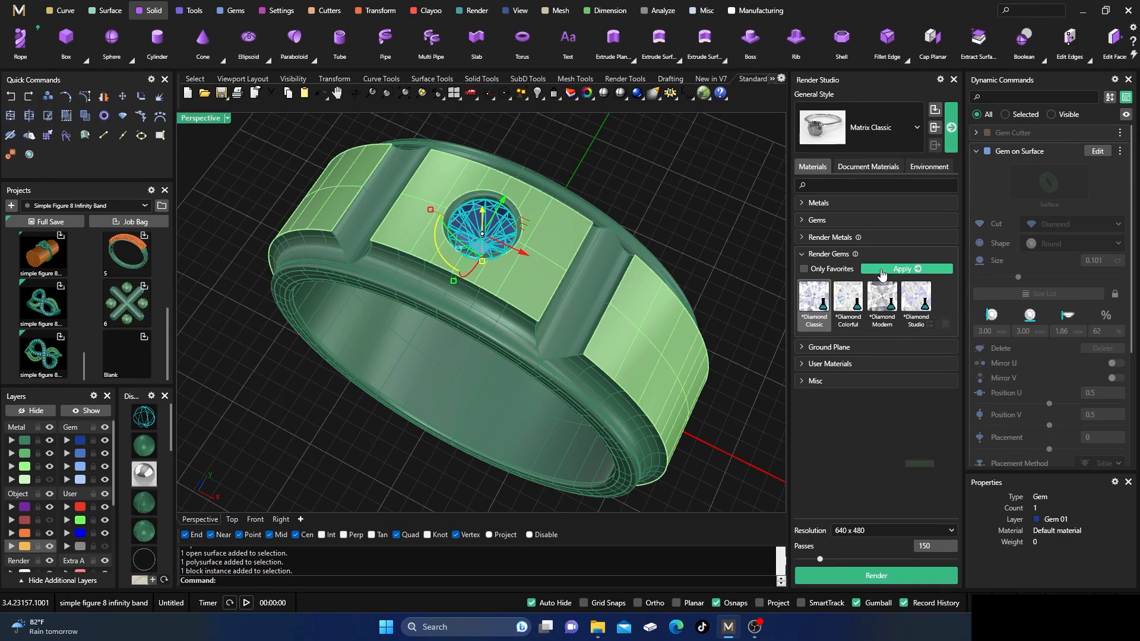
click(747, 205)
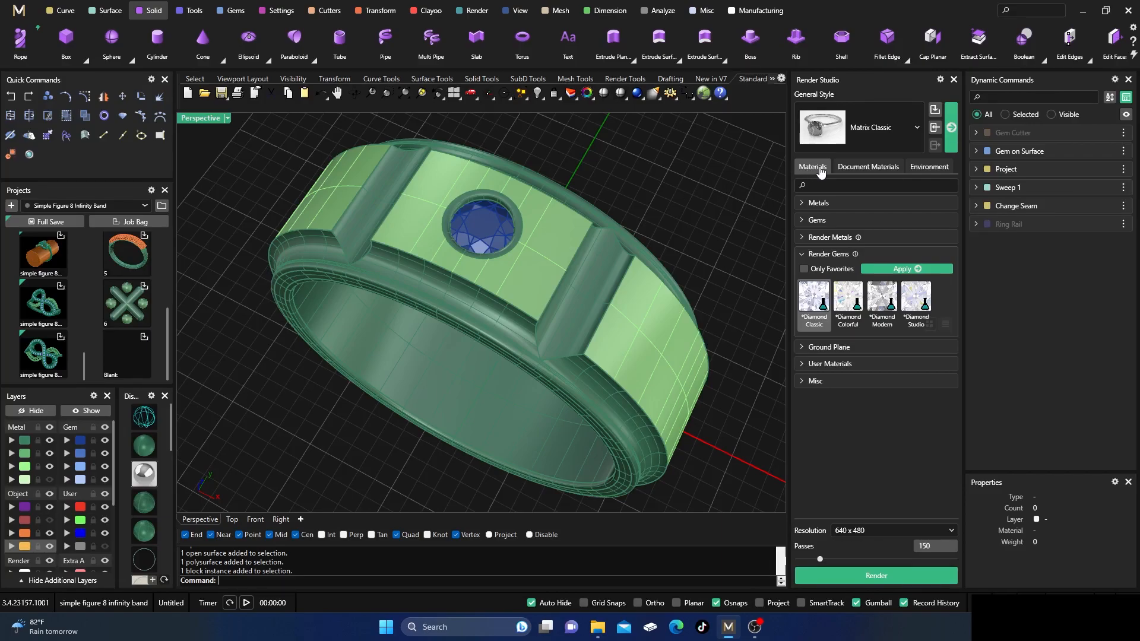
click(868, 167)
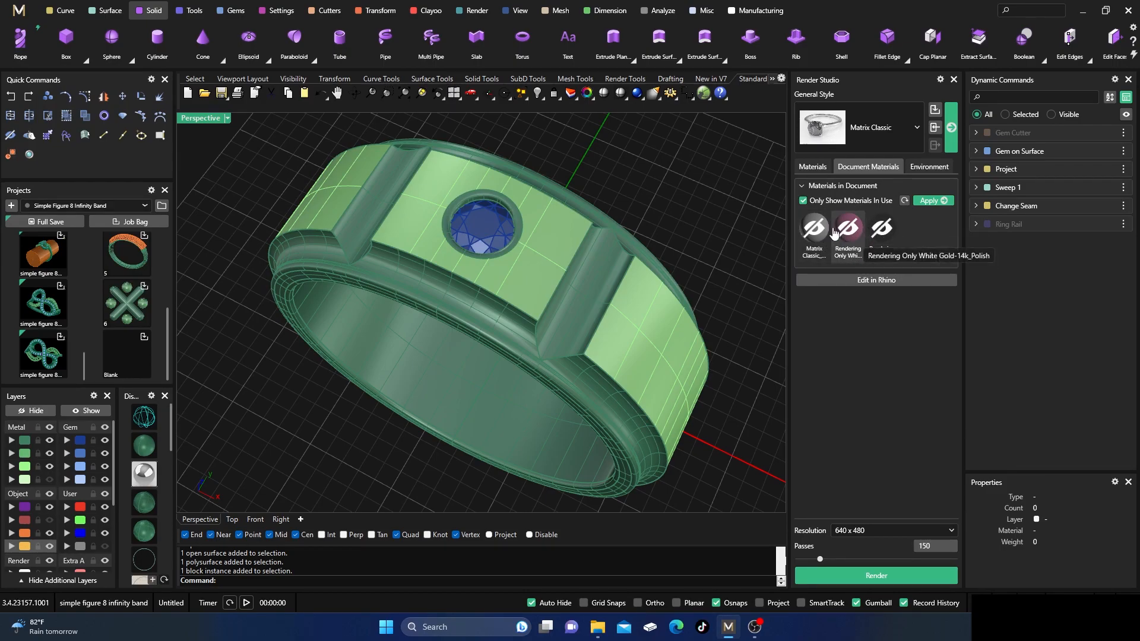
Apply the Black Shiny material to the ground plane.
click(812, 167)
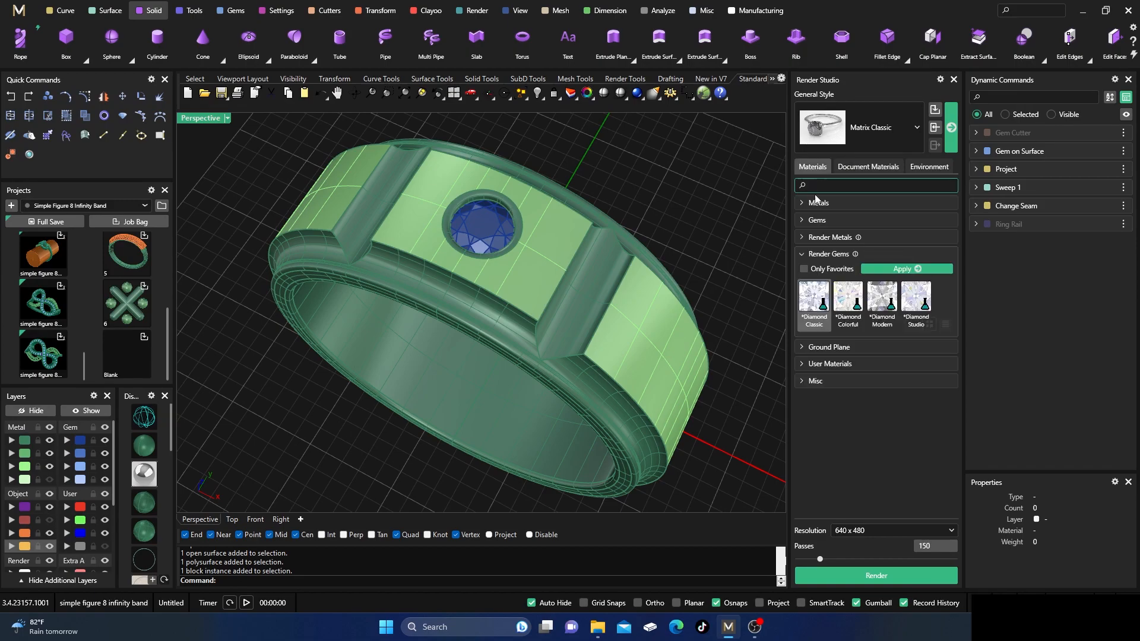
click(805, 255)
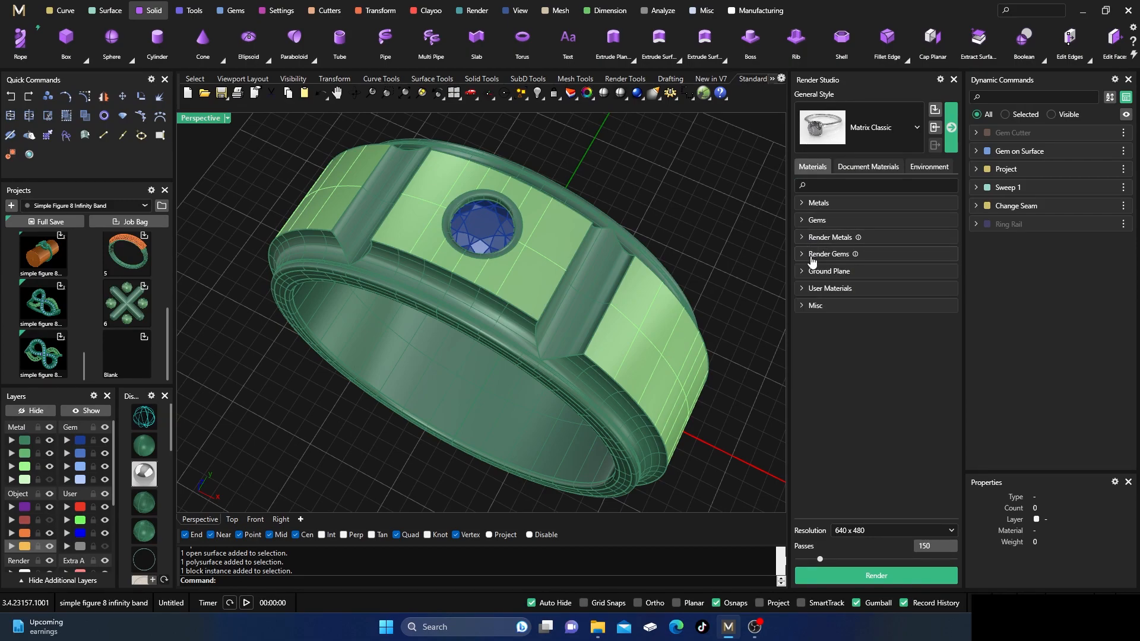
click(802, 272)
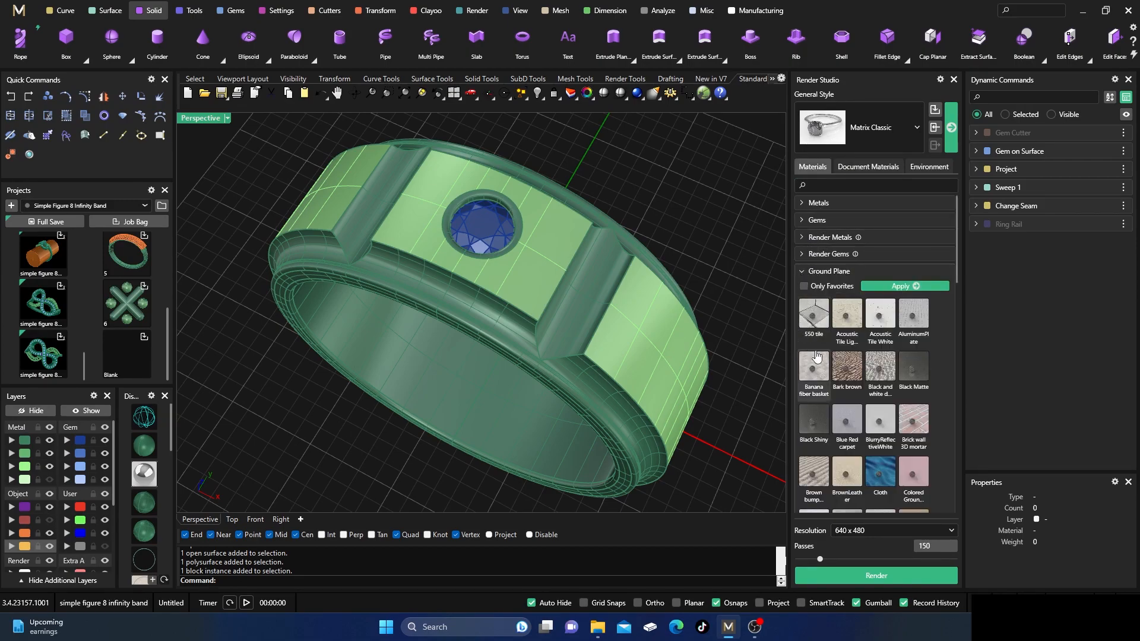
scroll(855, 354, down, 1)
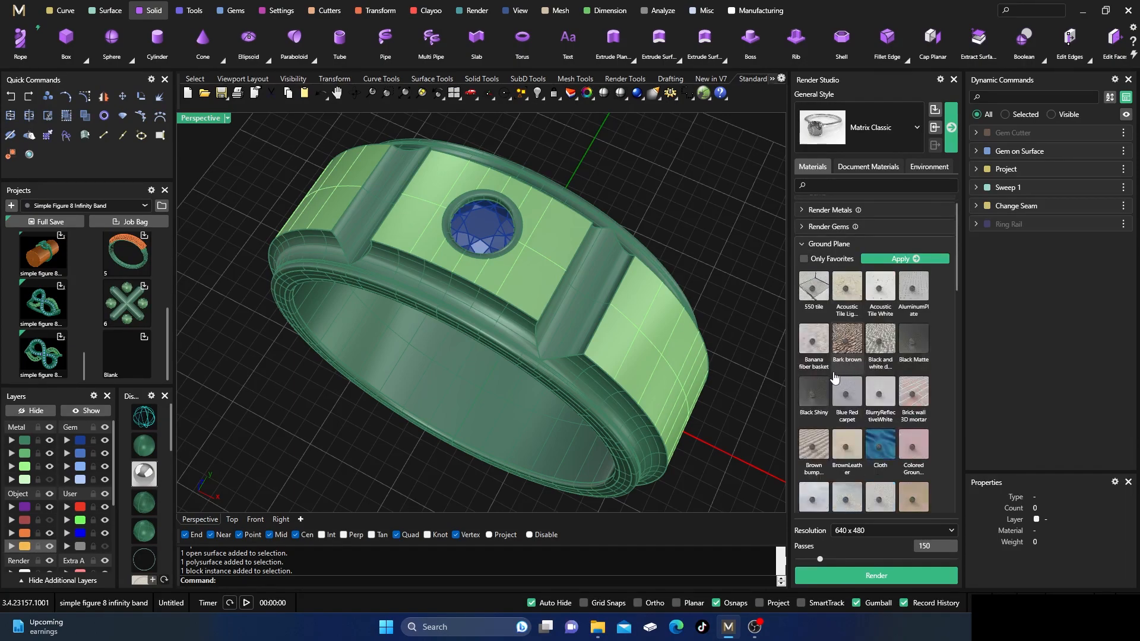
click(814, 393)
click(904, 259)
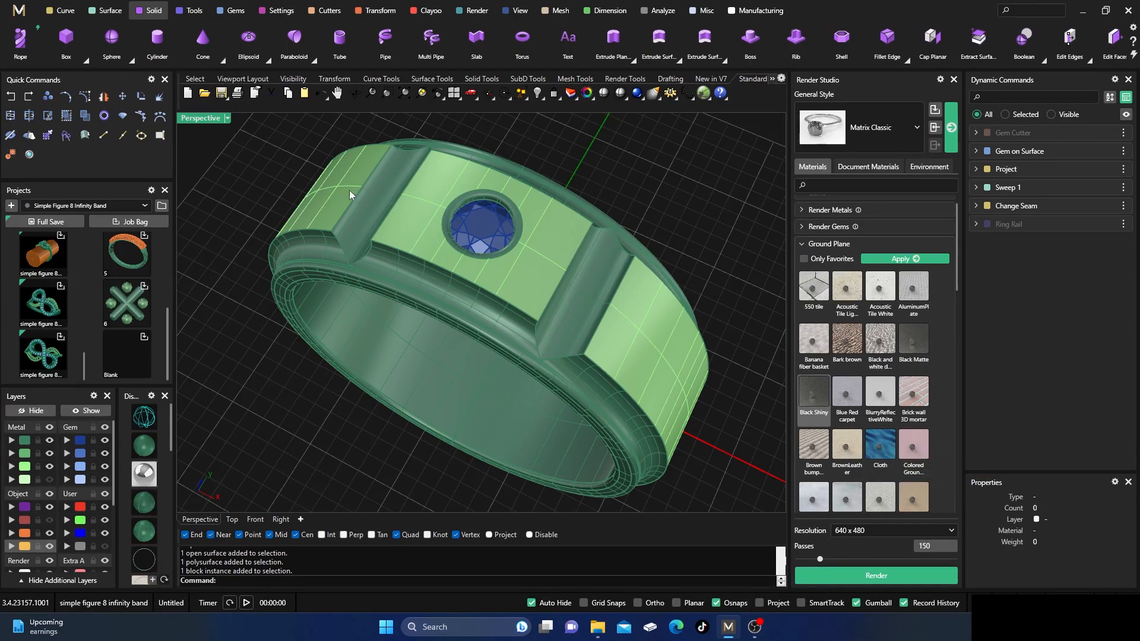
Apply the White Gold-14k metal to the three surfaces on the Metal 03 layer and deselect them.
click(24, 467)
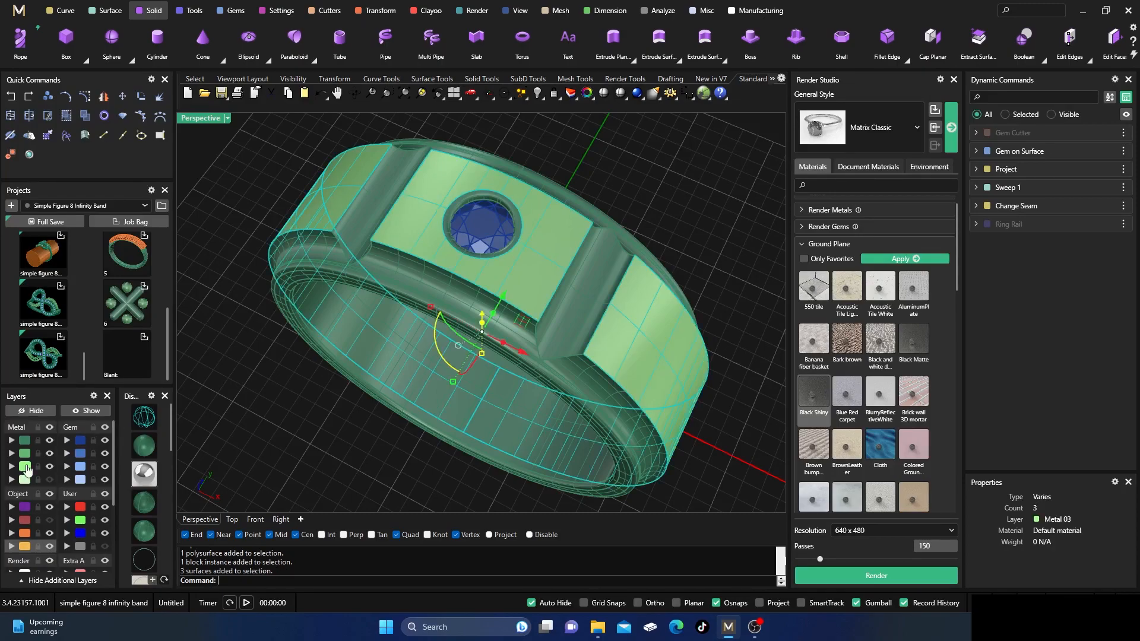
click(802, 249)
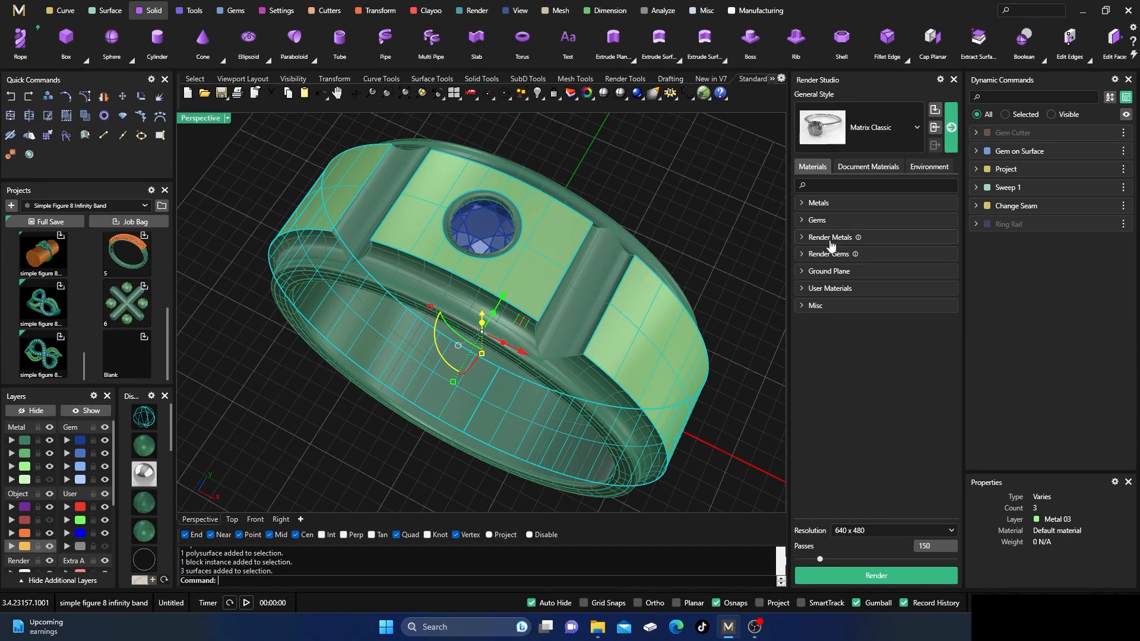
click(810, 206)
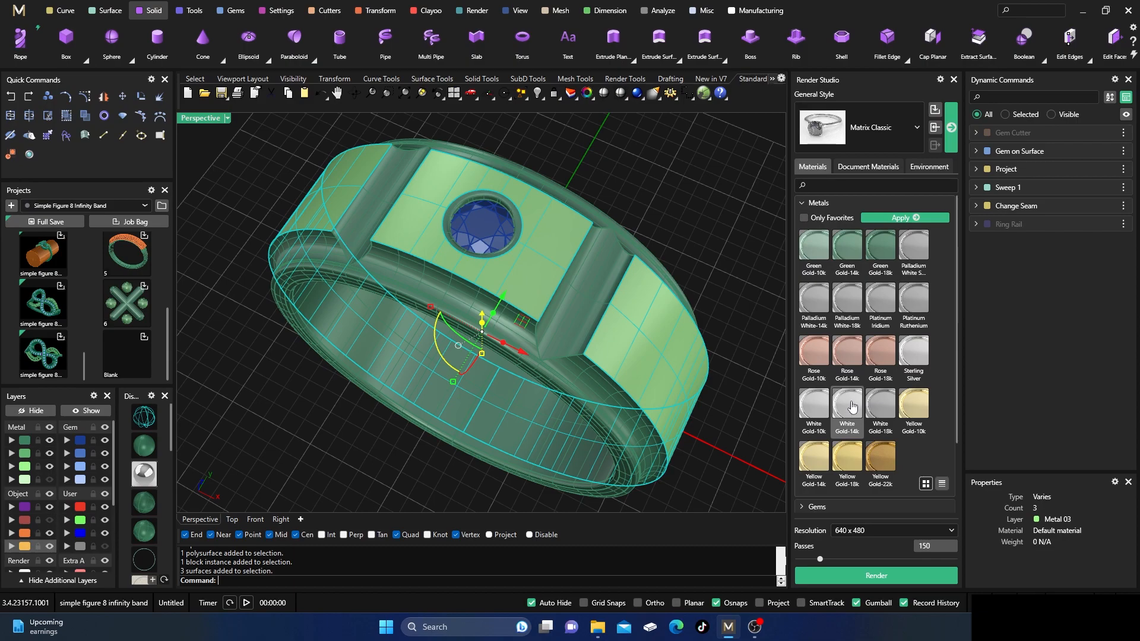
click(889, 218)
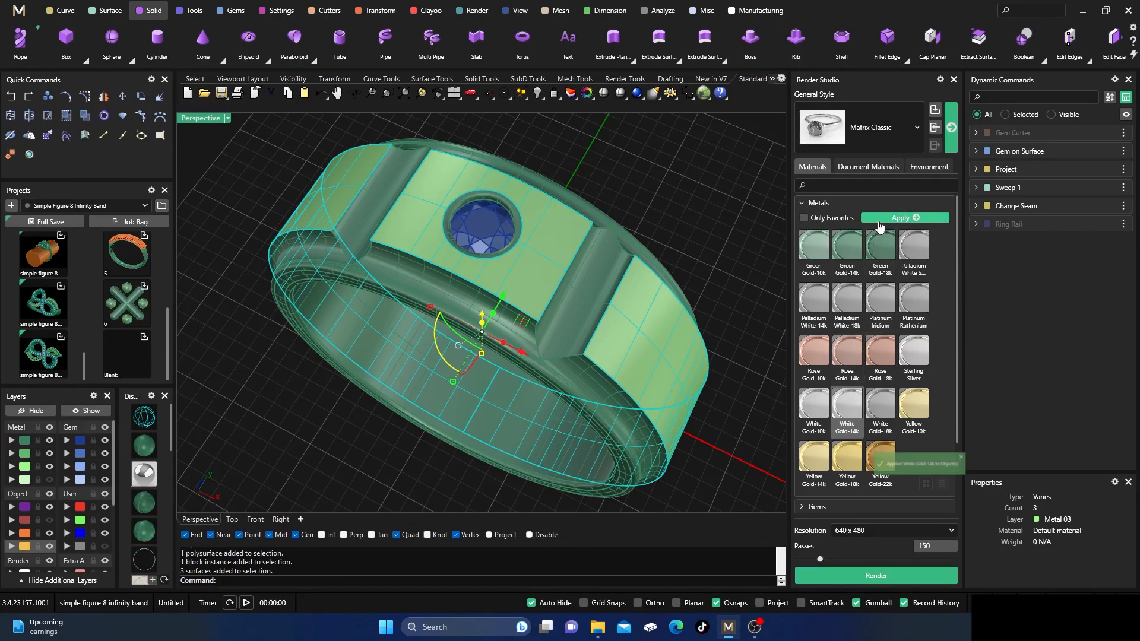
click(692, 212)
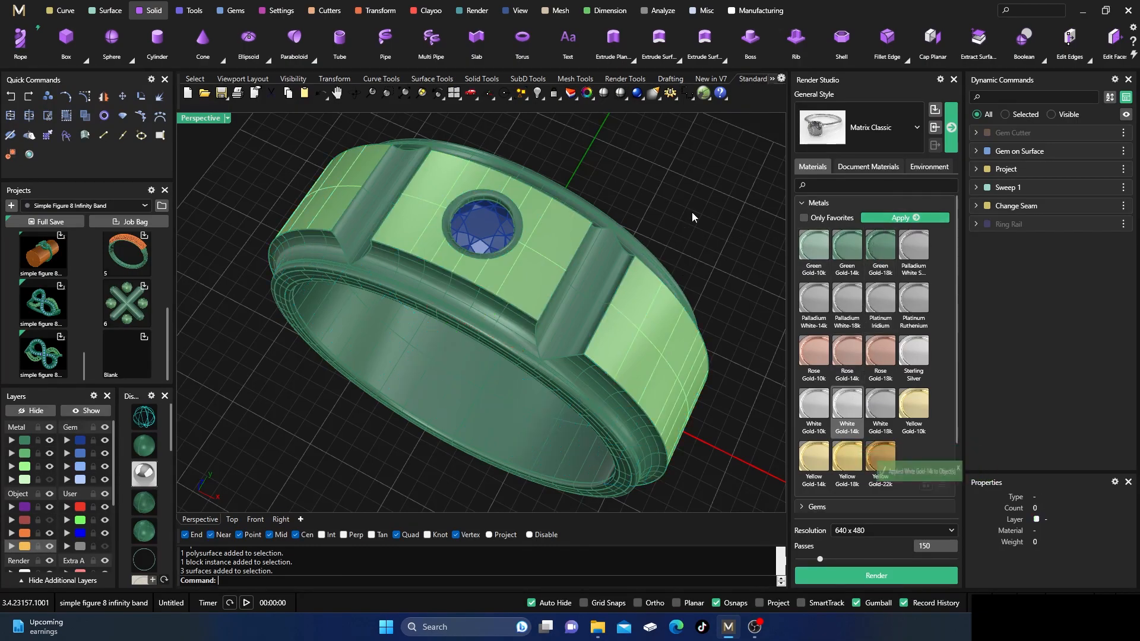
Set the White Gold-14k document material's finish to Satin and reapply it to the Metal 03 surfaces.
click(847, 171)
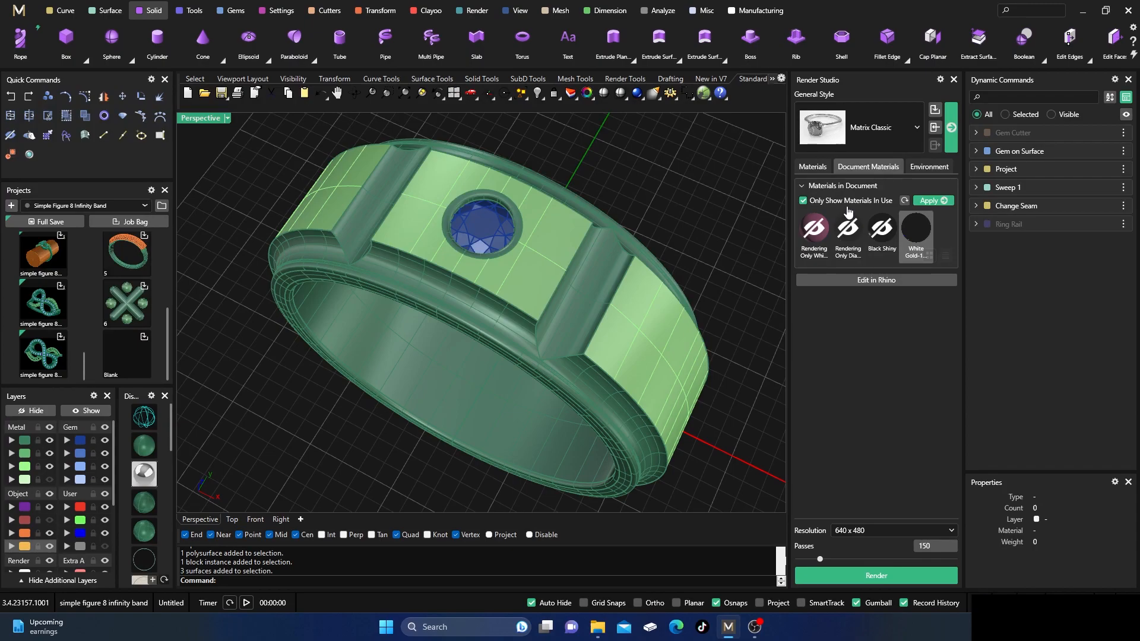
right_click(915, 232)
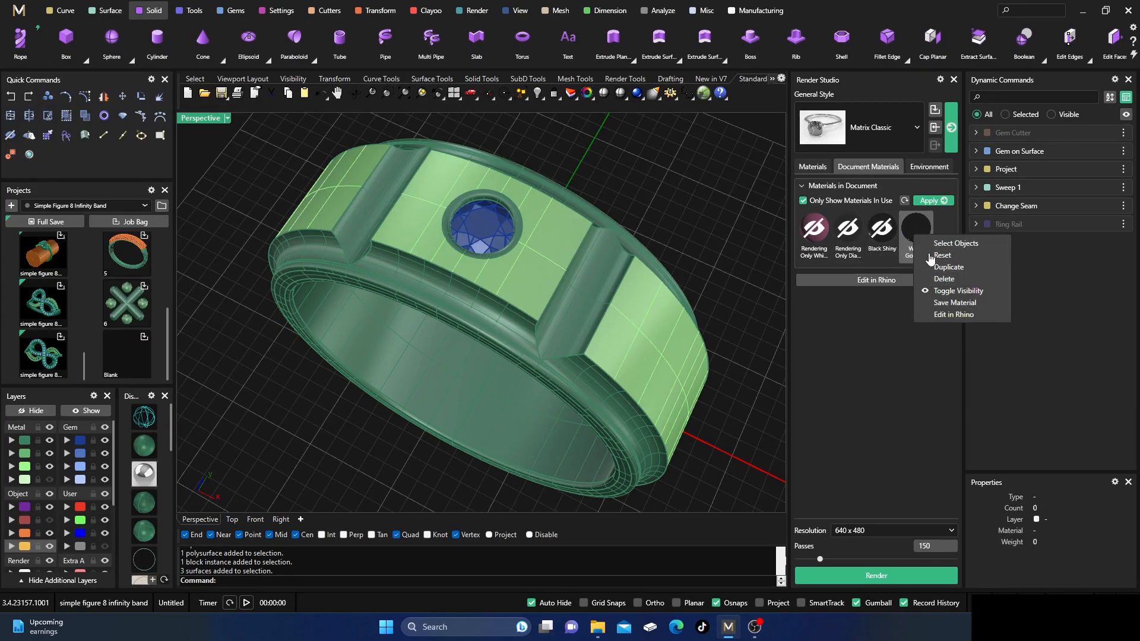
click(917, 238)
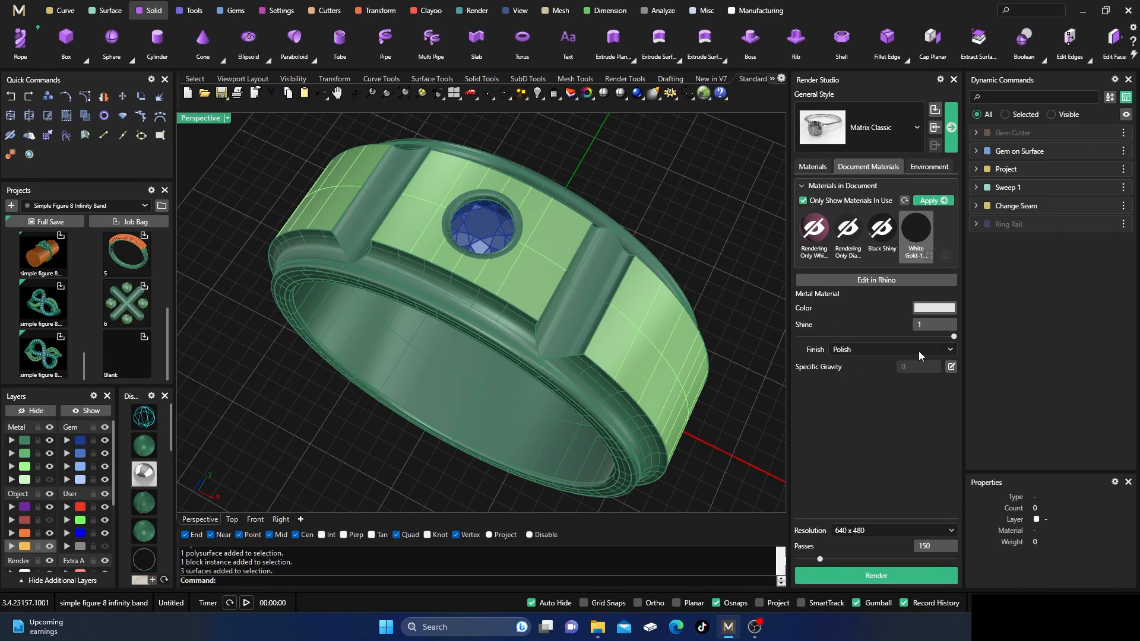
click(949, 350)
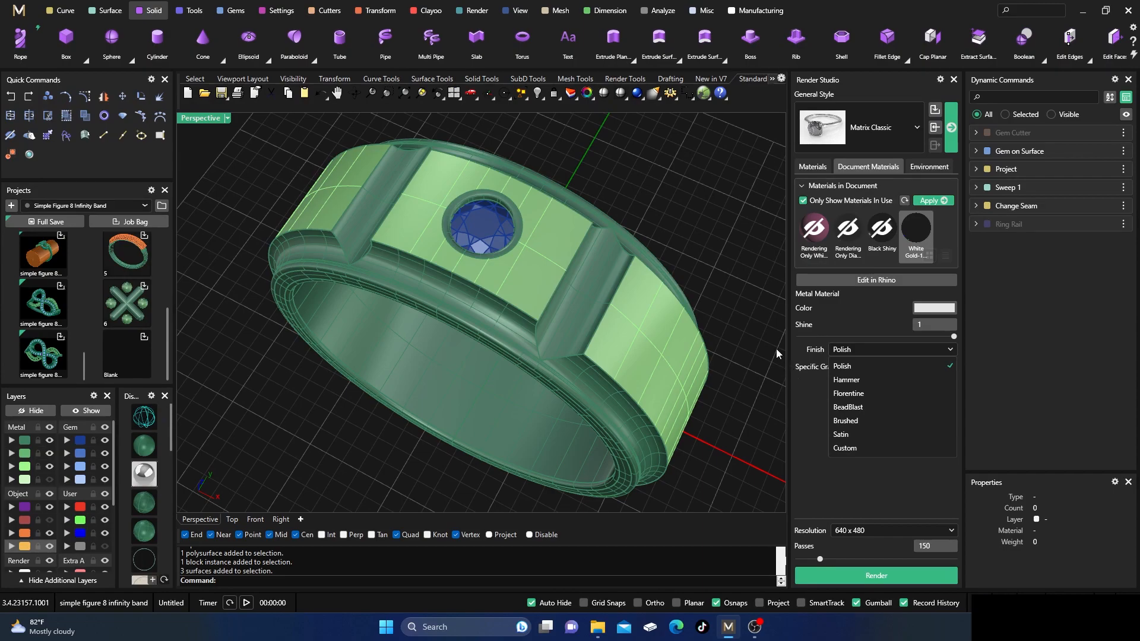
click(841, 434)
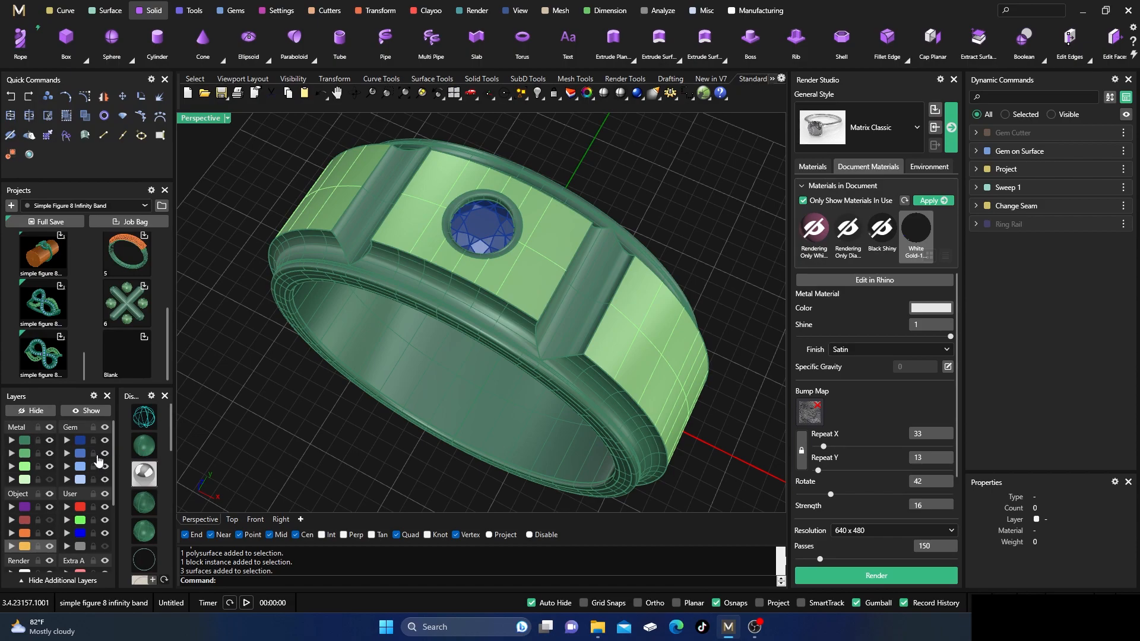
click(25, 467)
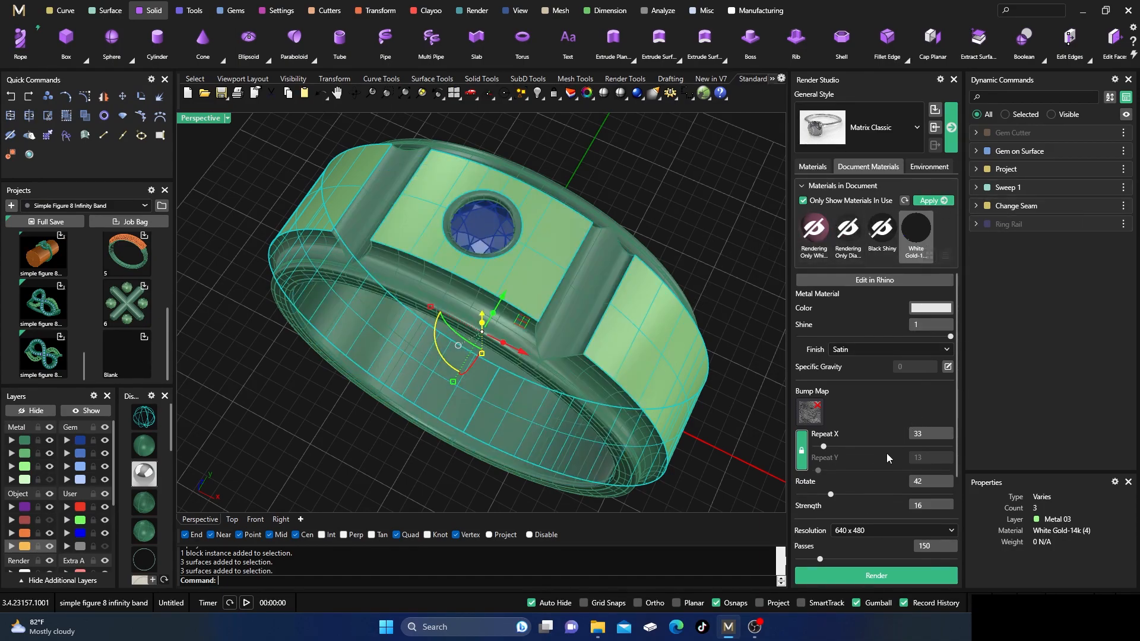
click(930, 202)
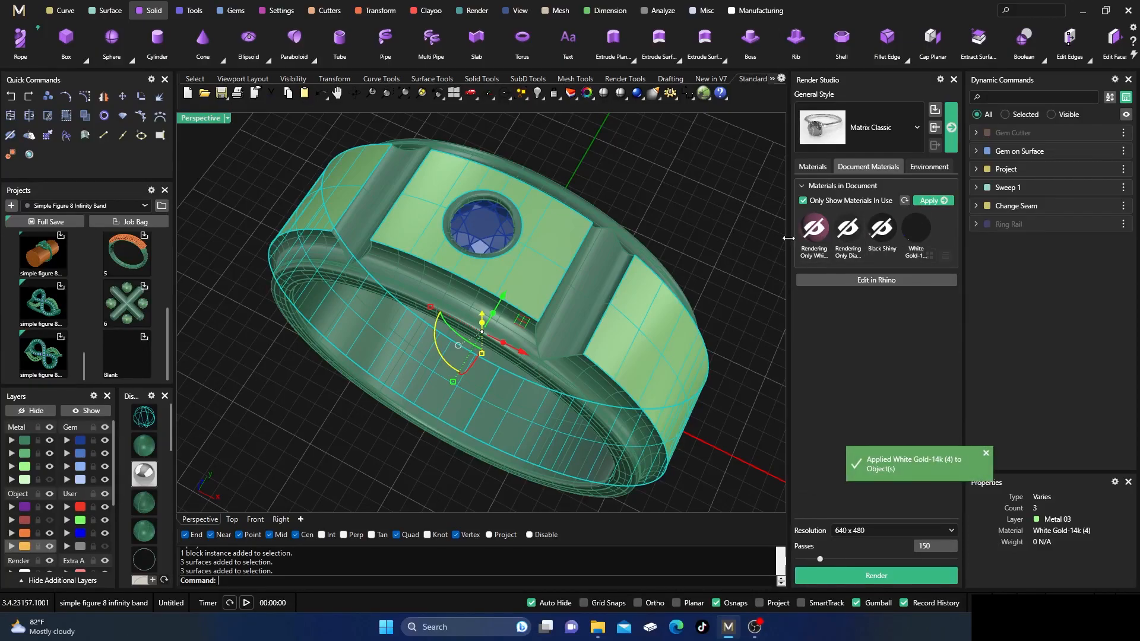
Render the ring at 640 x 480 with the NVIDIA denoiser, inspect the satin finish, and close without saving post effects.
click(862, 573)
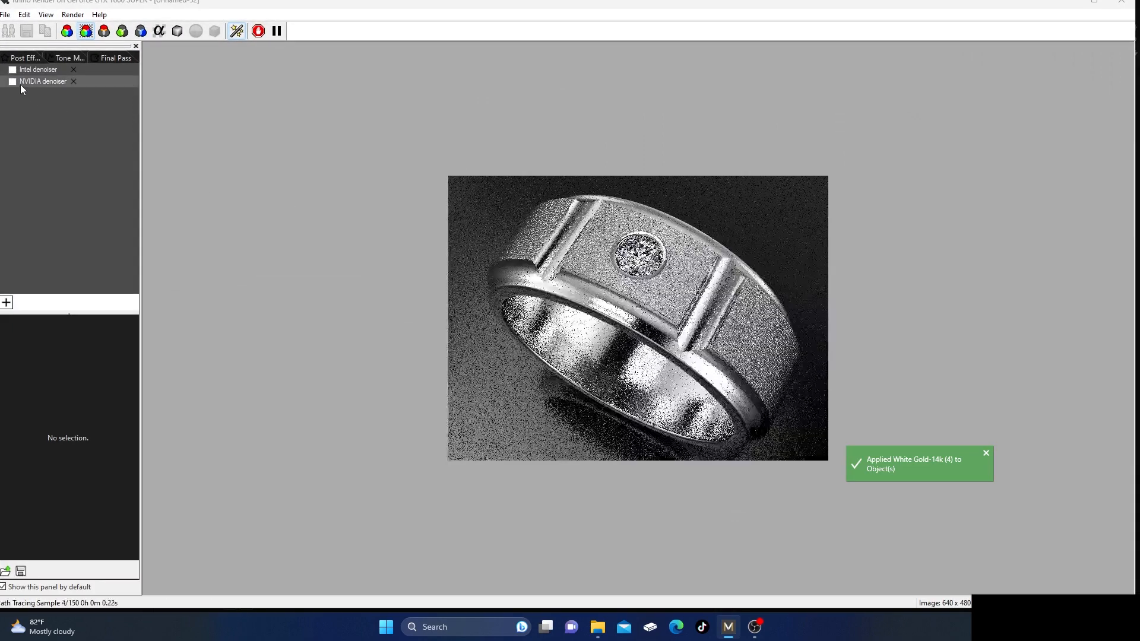
click(13, 81)
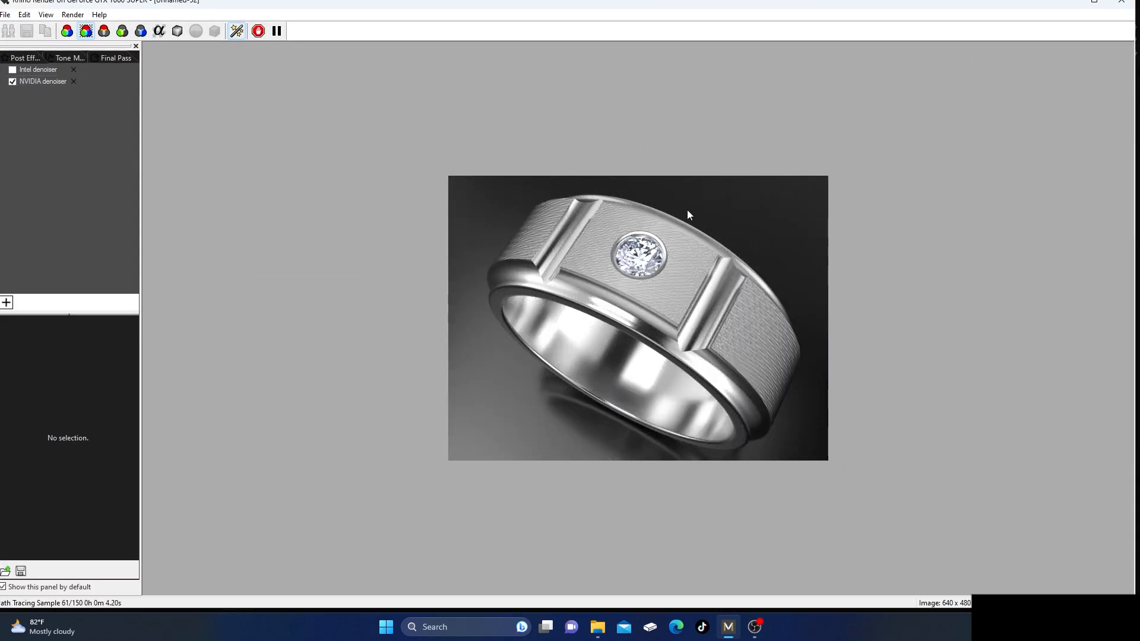
scroll(687, 215, up, 1)
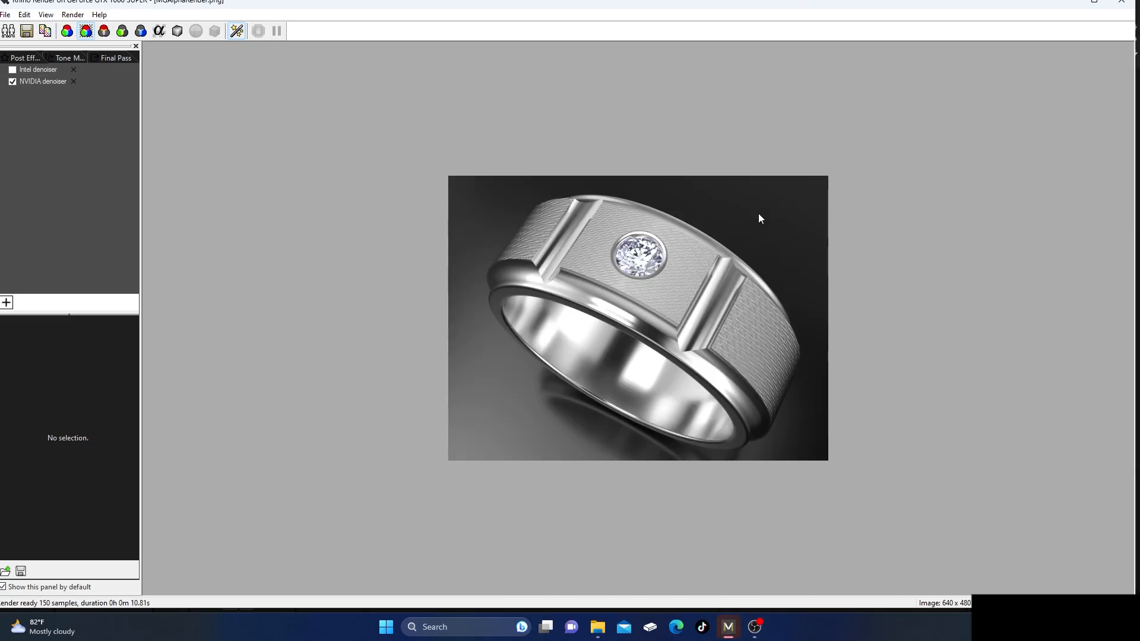
click(1121, 2)
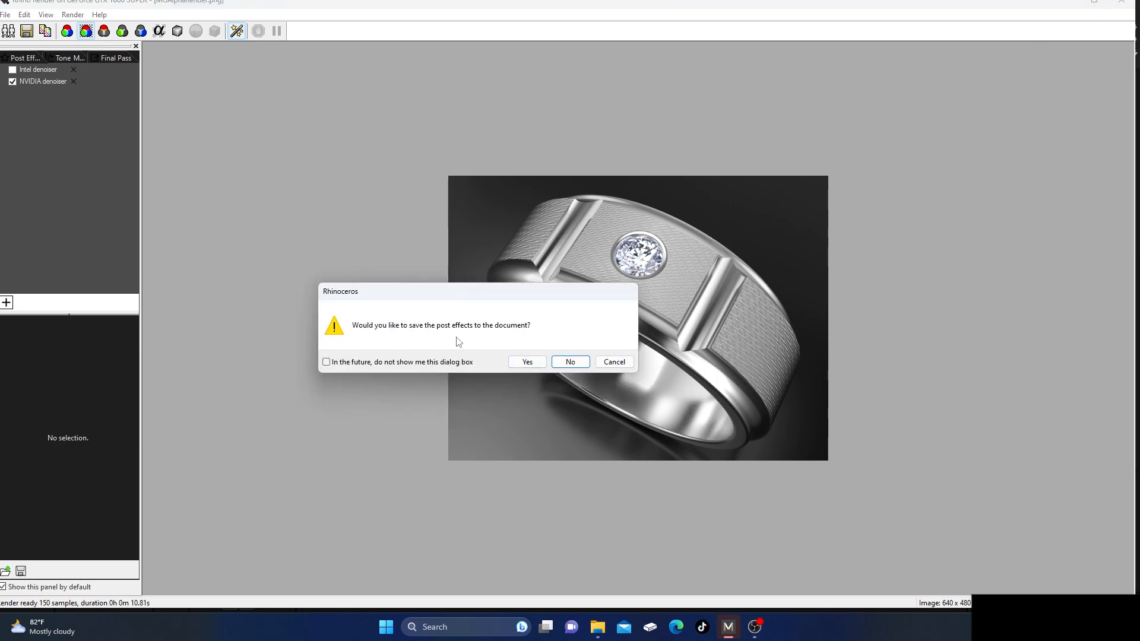
click(558, 362)
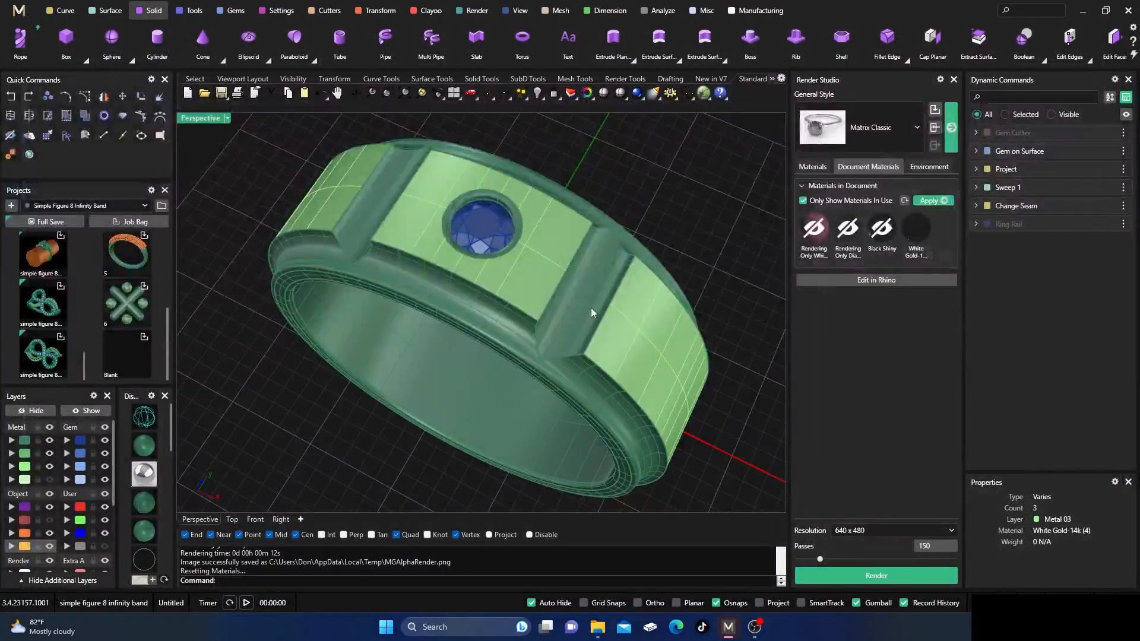
Set the satin White Gold-14k material's bump strength to 200 and reapply it to the Metal 03 surfaces.
click(917, 229)
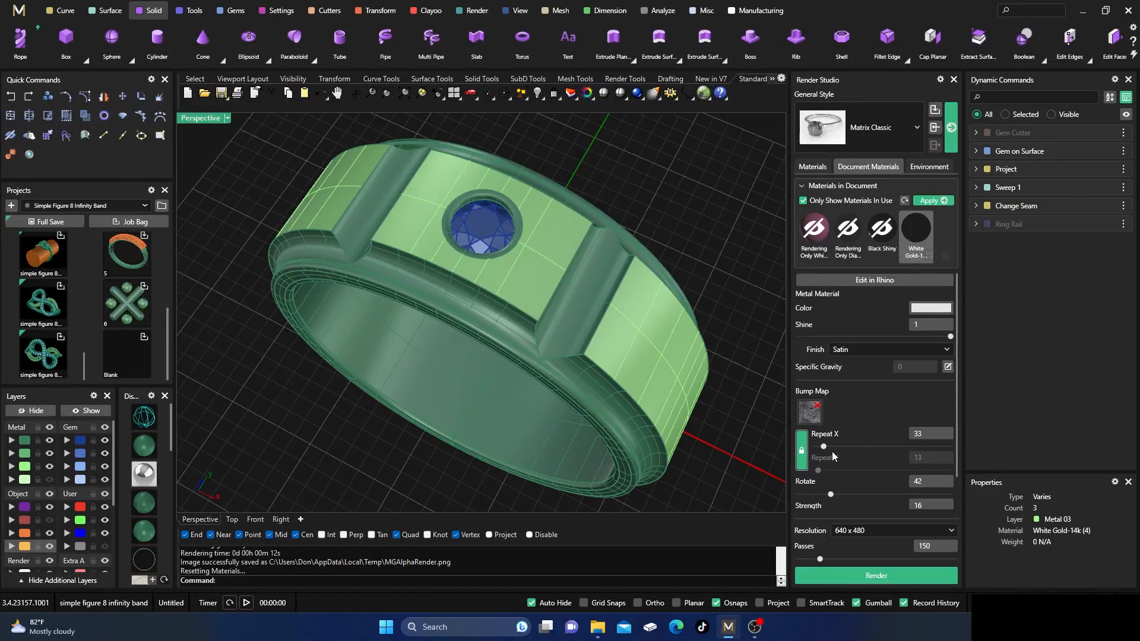
scroll(833, 452, down, 1)
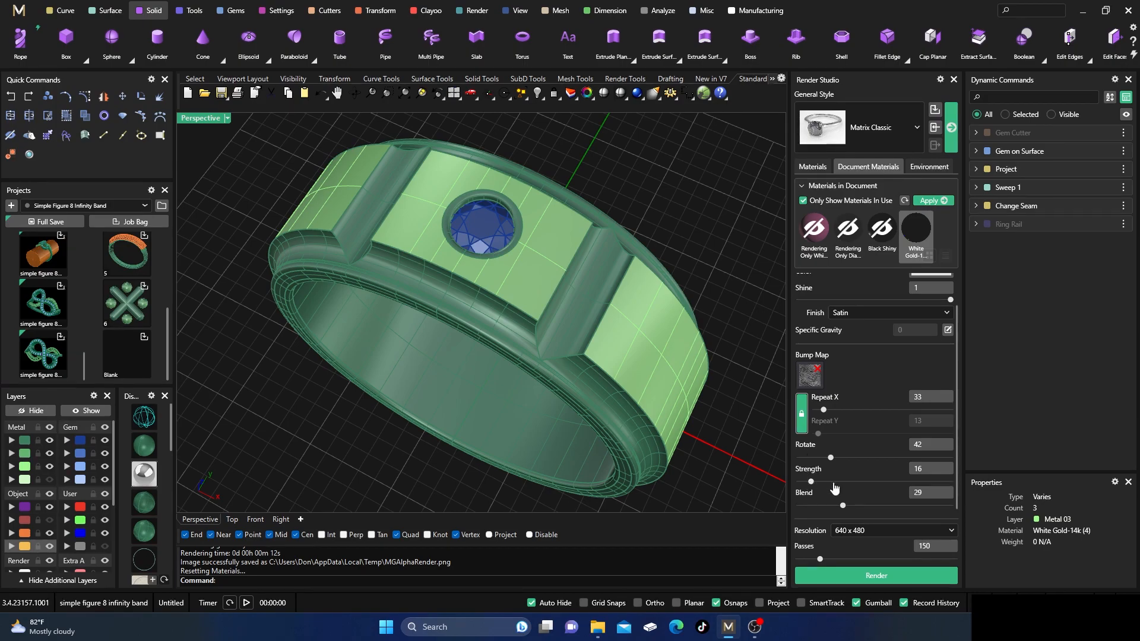
drag(811, 481, 958, 488)
click(37, 468)
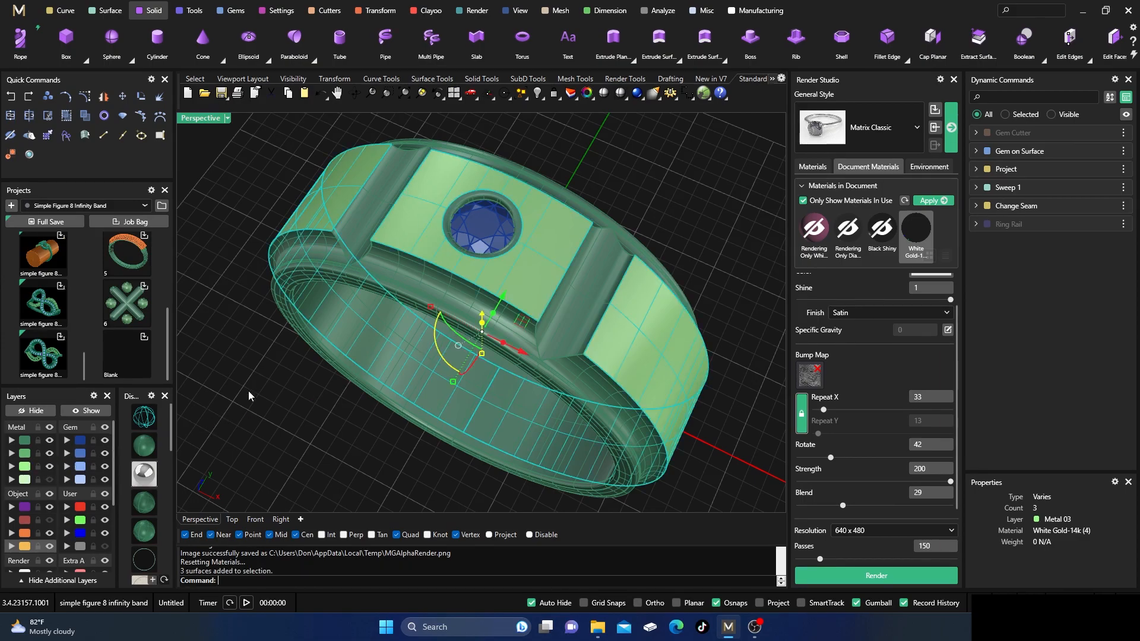
click(932, 201)
Render the ring with the NVIDIA denoiser, examine the stronger satin texture up close, and stop the render without saving post effects.
click(854, 572)
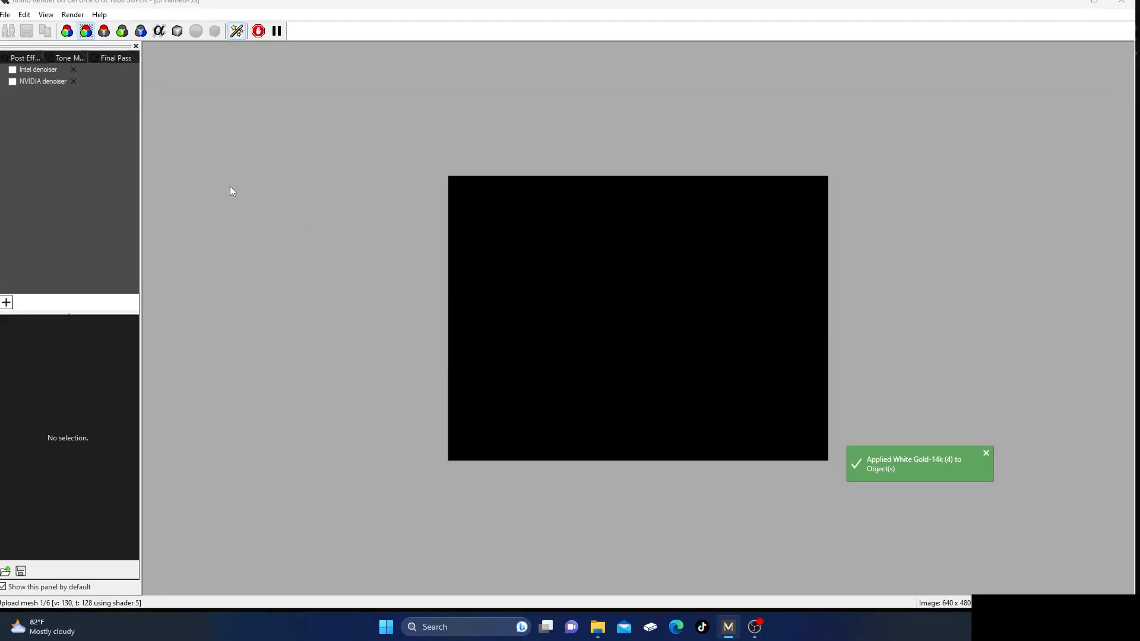
click(31, 83)
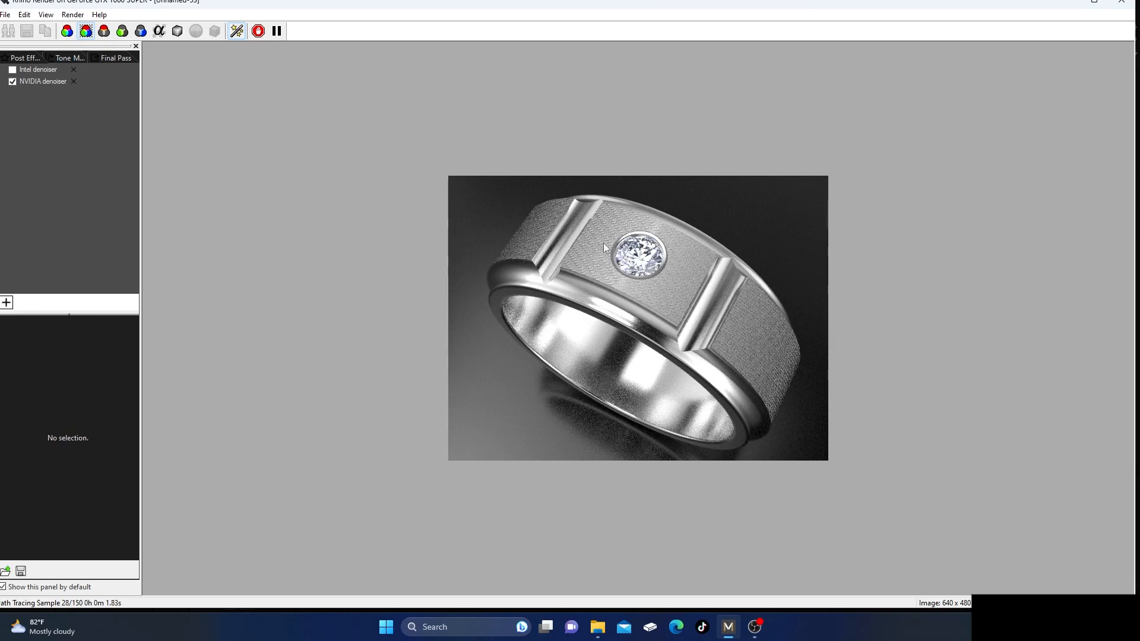
scroll(687, 243, up, 1)
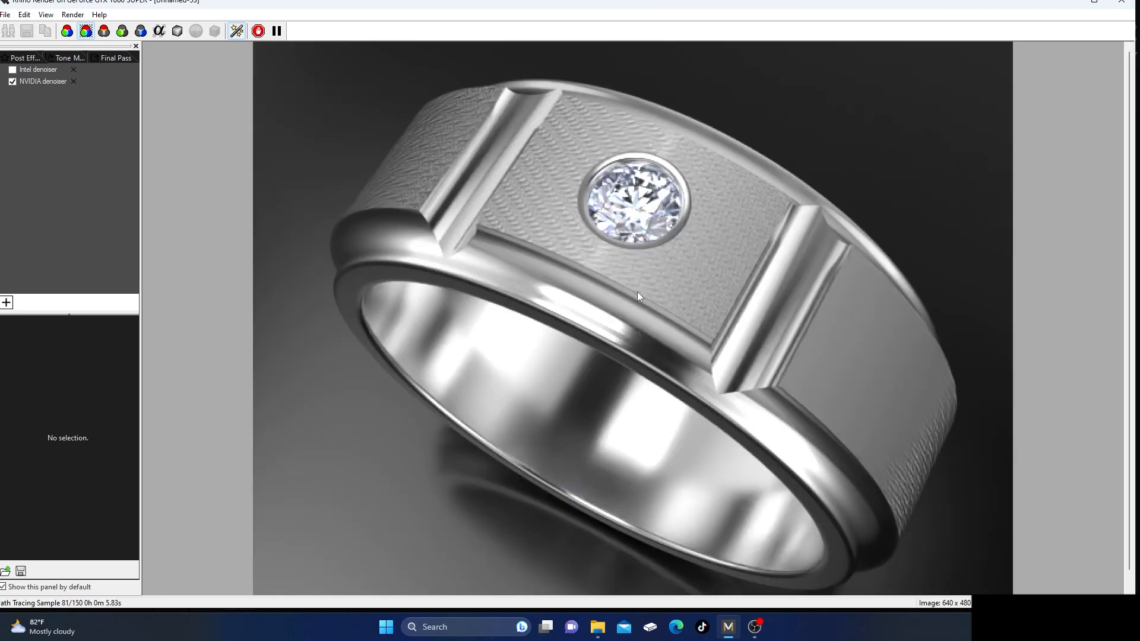
scroll(601, 313, down, 1)
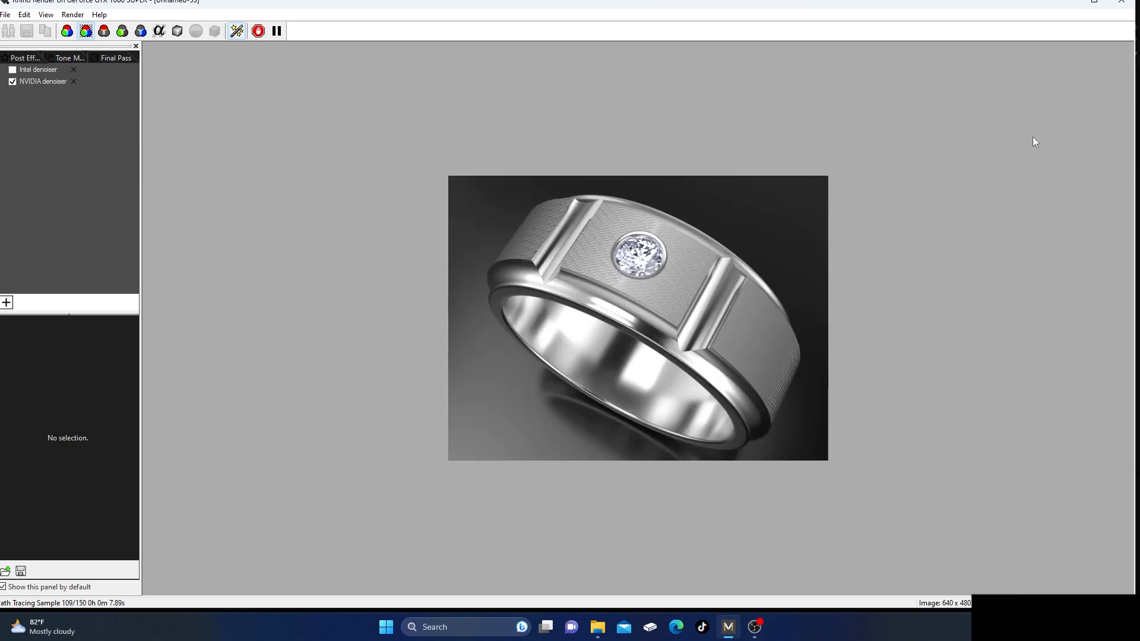
click(1121, 2)
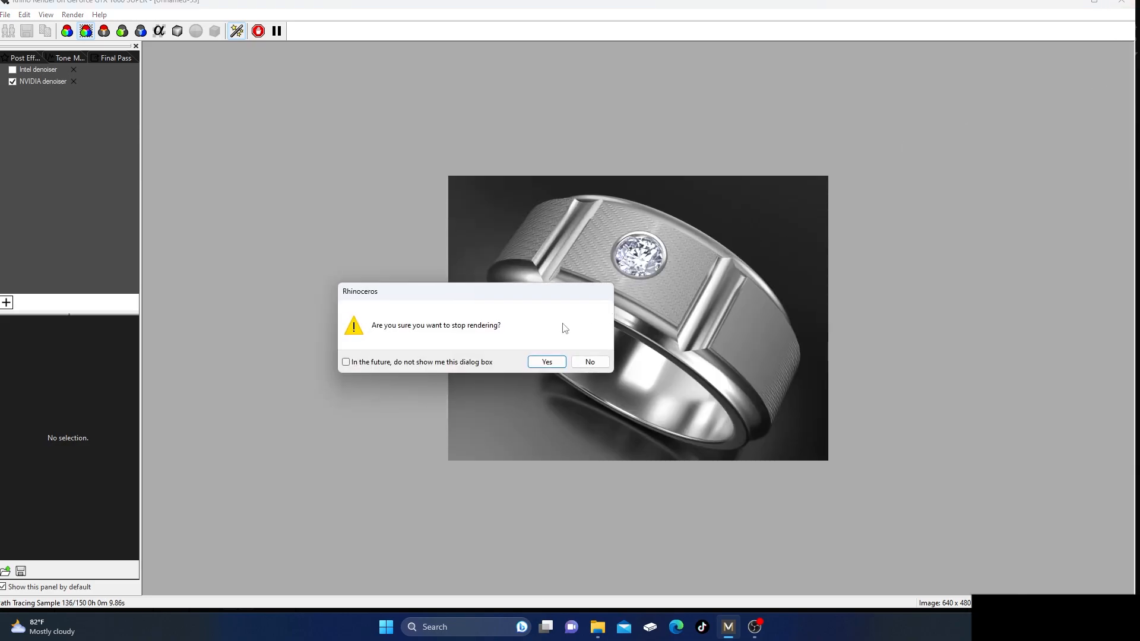
click(549, 361)
click(572, 366)
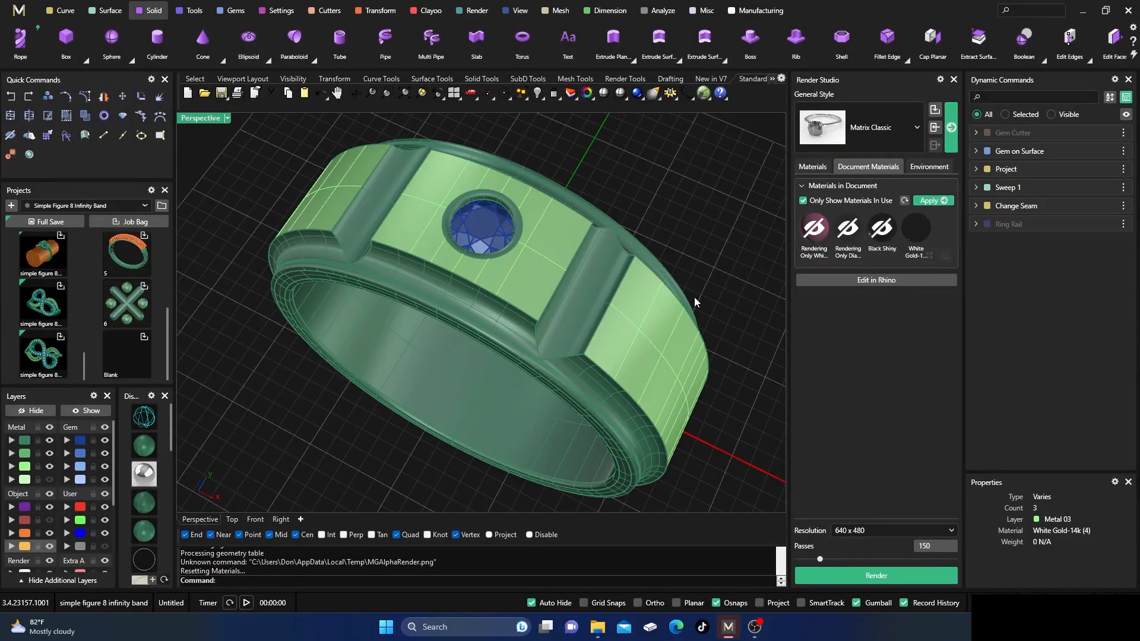
Lower the satin White Gold-14k material's bump strength to 11 and reapply it to the Metal 03 surfaces.
click(916, 229)
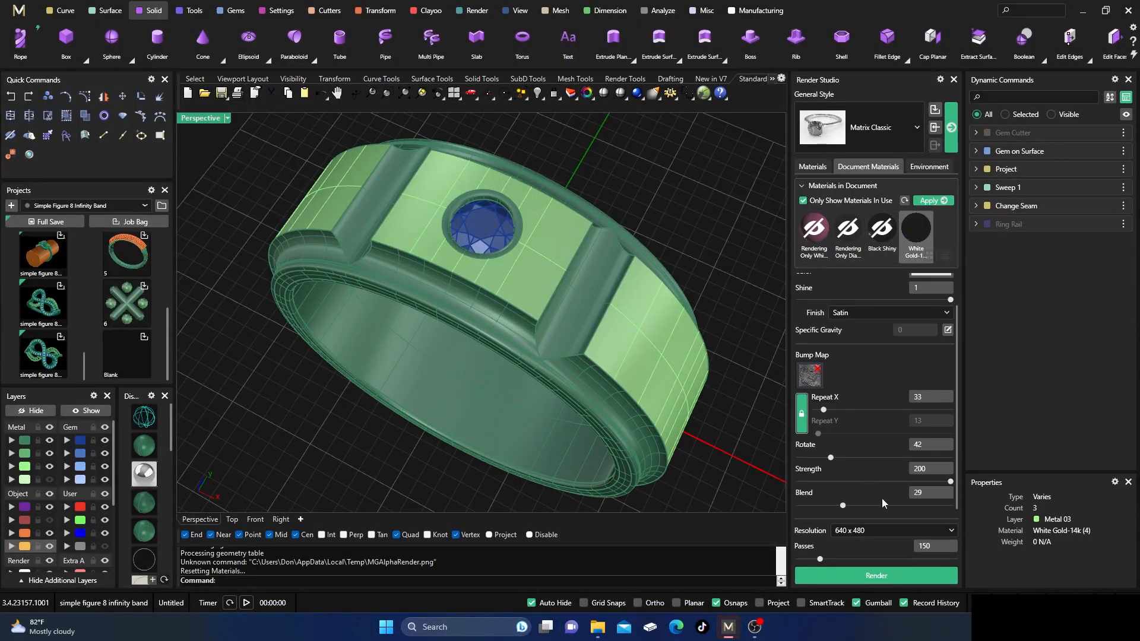
drag(951, 482, 871, 481)
click(807, 493)
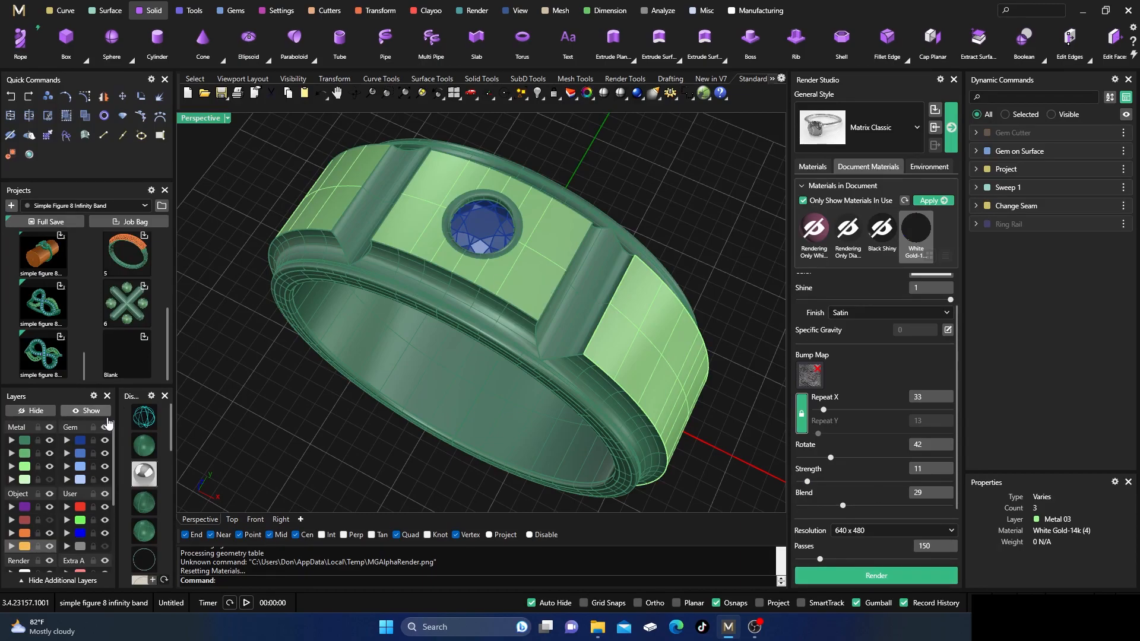
click(26, 473)
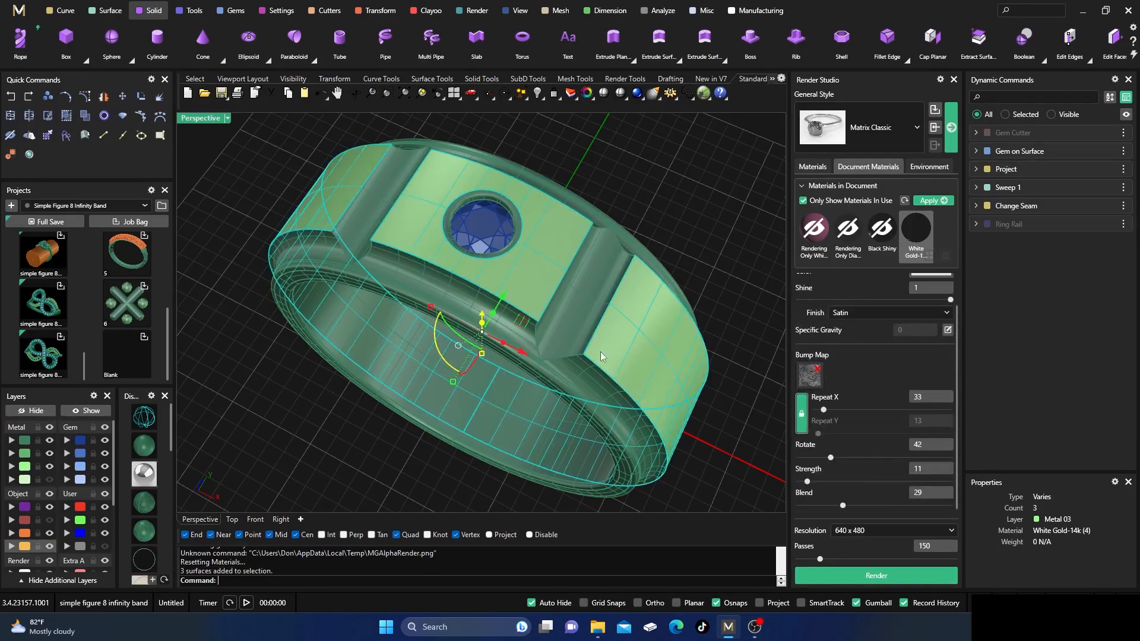
click(932, 201)
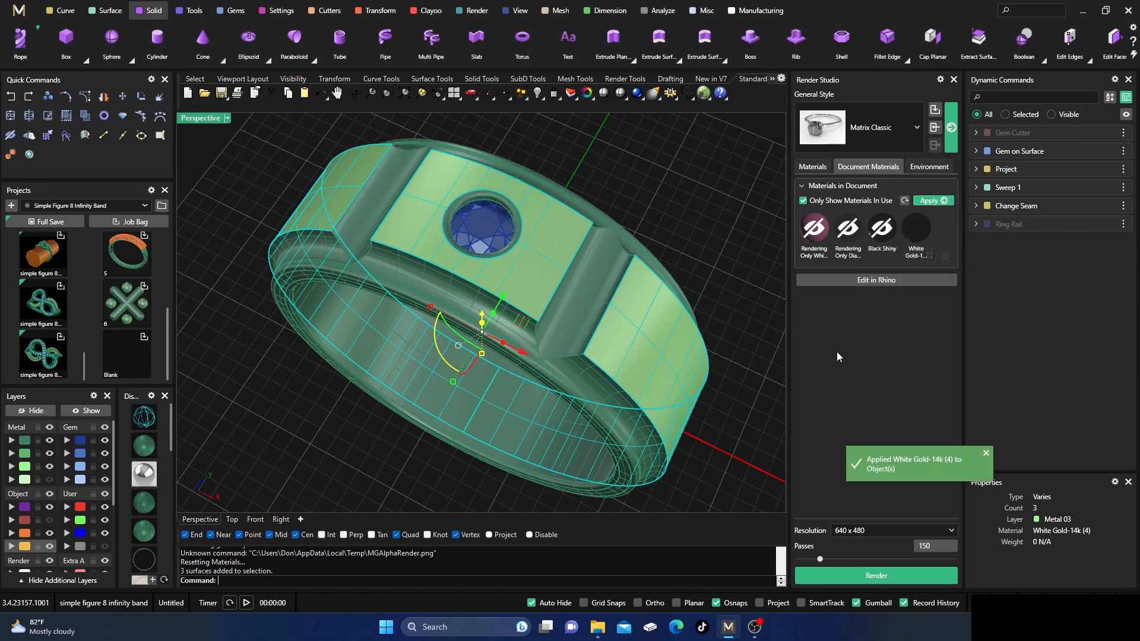
Render the ring with the NVIDIA denoiser, inspect the lower-strength satin texture up close, and close without saving post effects.
click(848, 575)
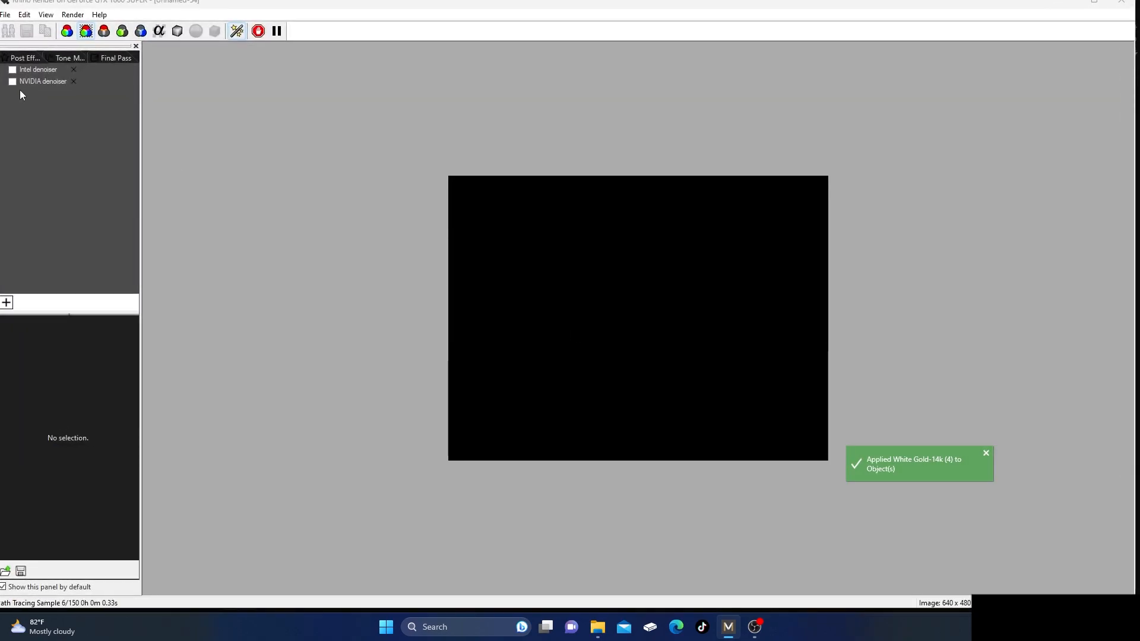
click(13, 81)
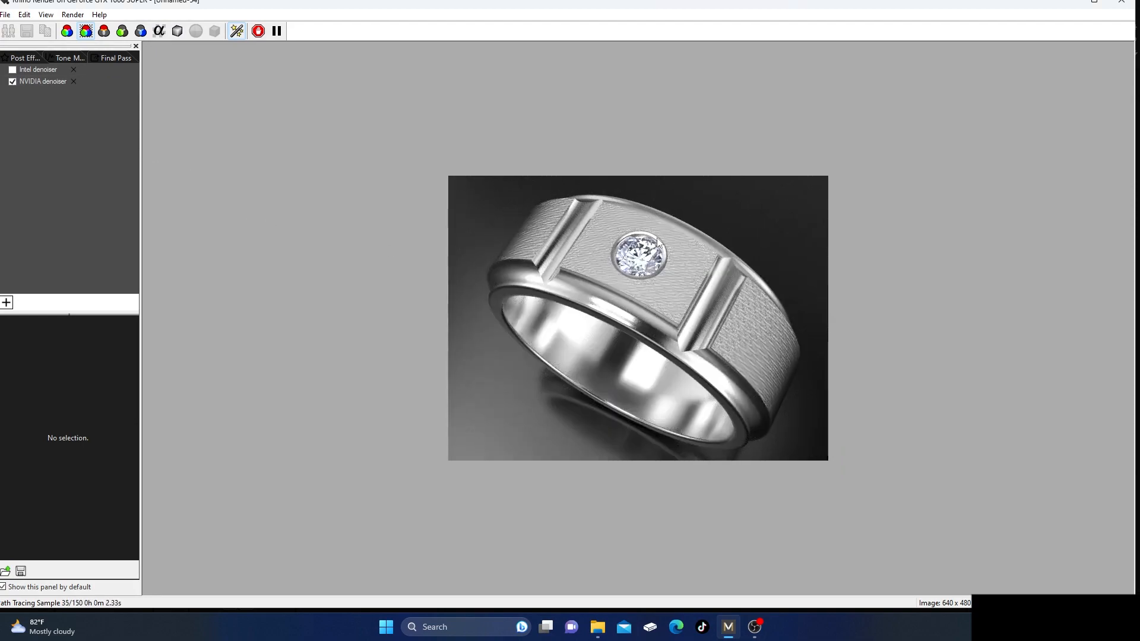
scroll(668, 238, up, 2)
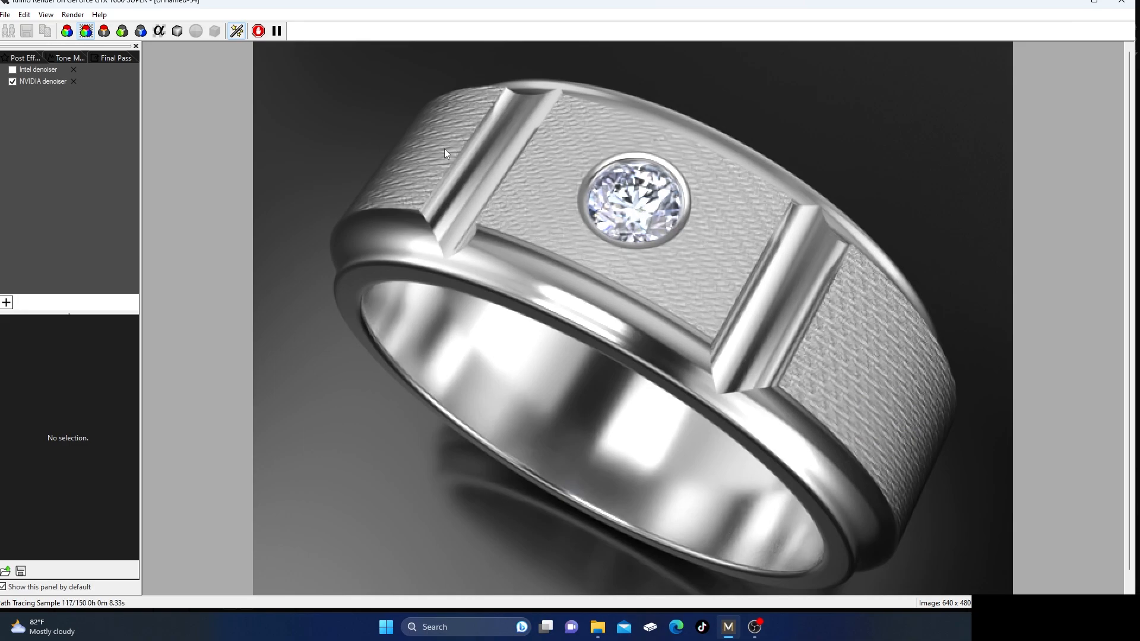
click(1129, 2)
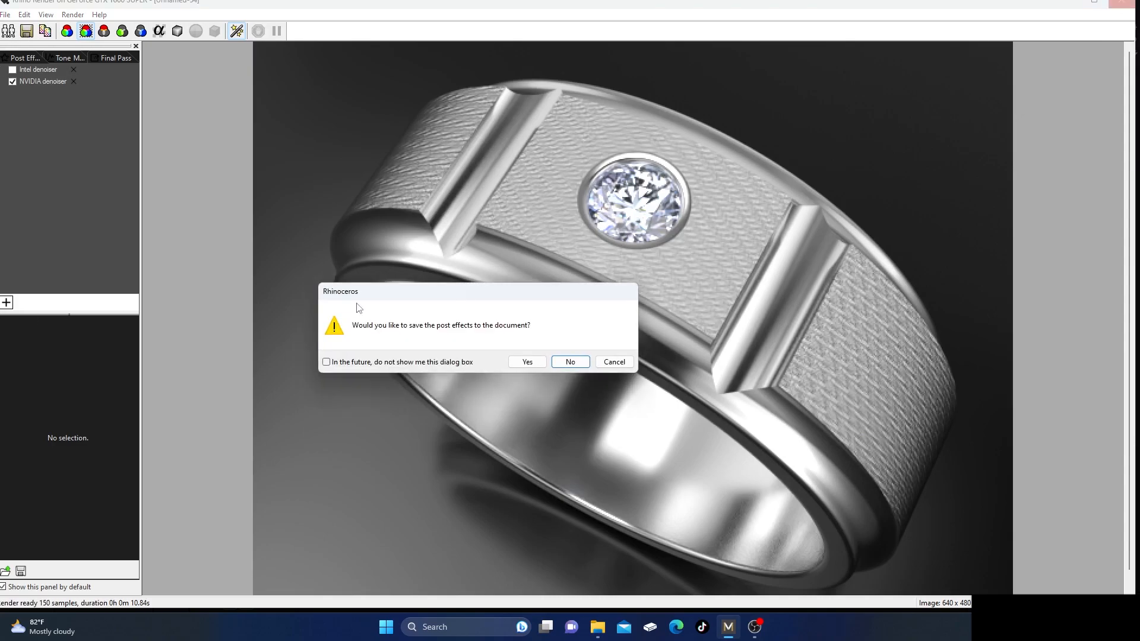
click(570, 363)
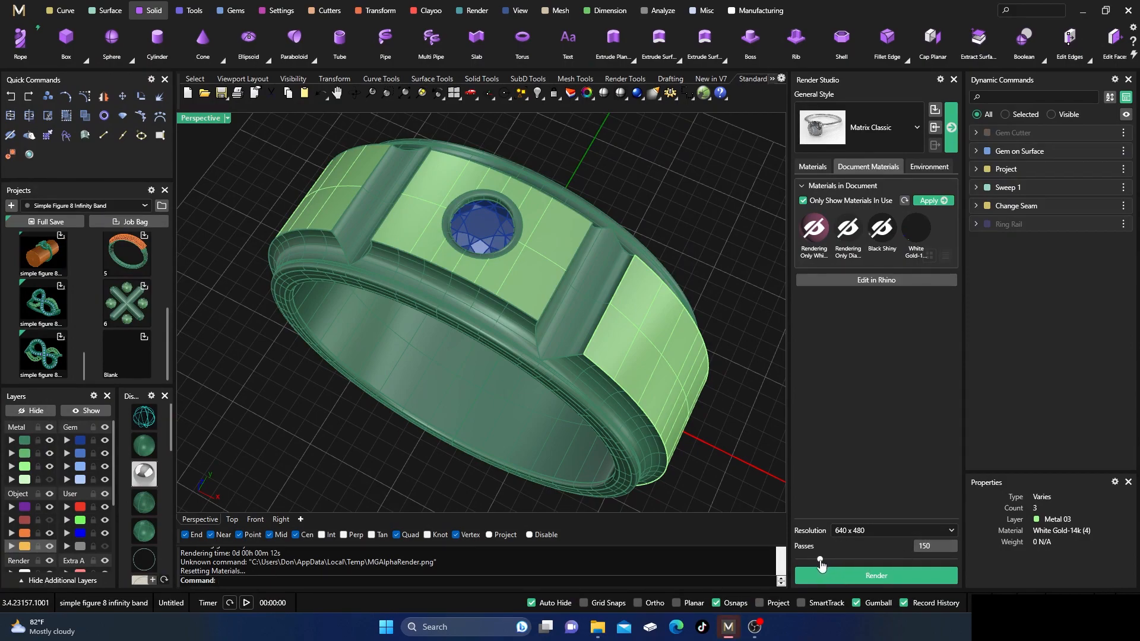
Unlink the satin White Gold-14k material's bump repeats, set Repeat X to 284, and reapply it to the Metal 03 surfaces.
click(917, 228)
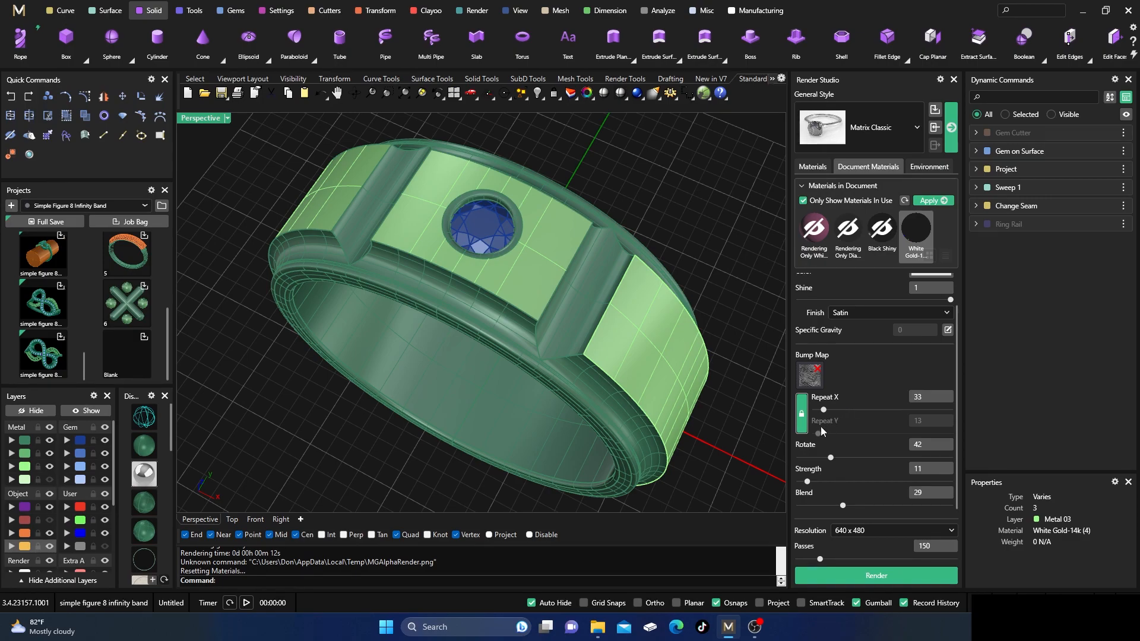
click(801, 414)
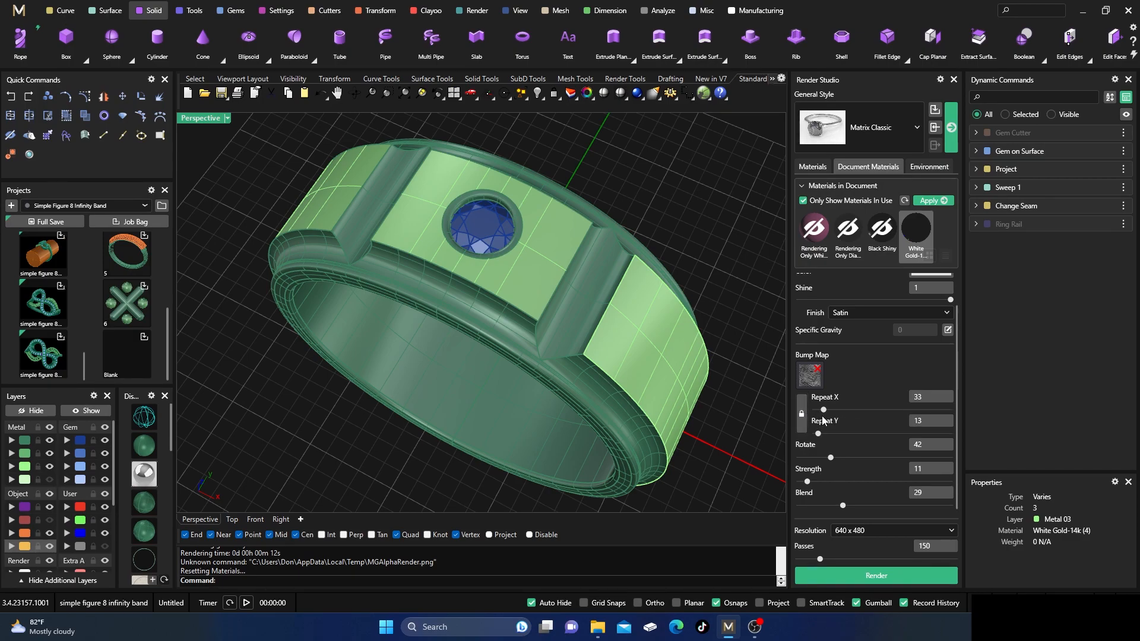
drag(826, 414, 893, 413)
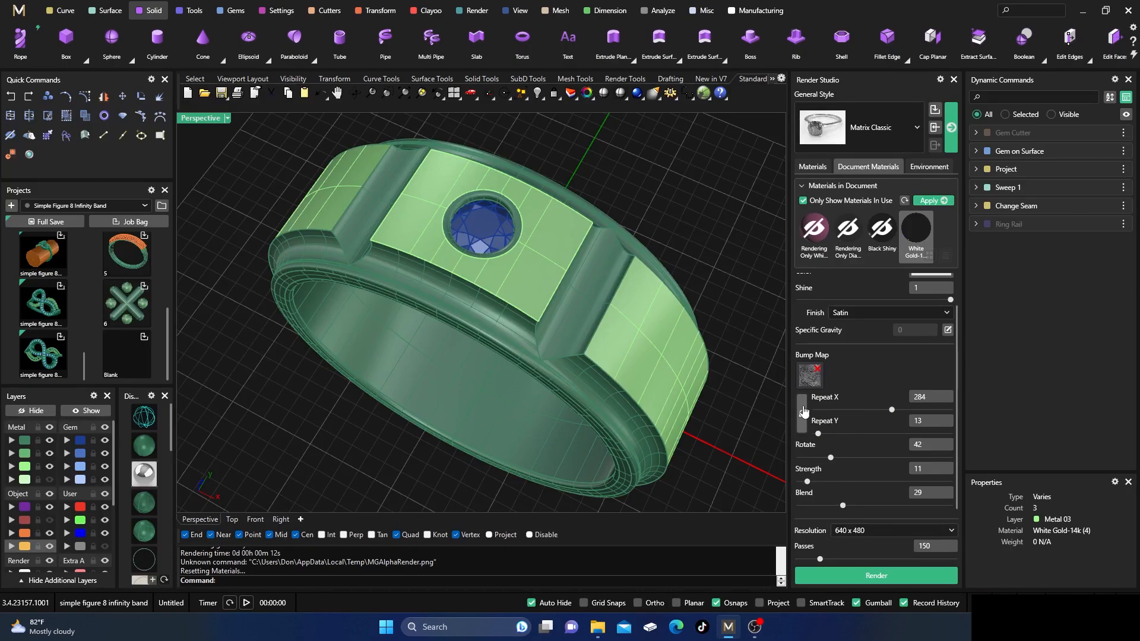
click(21, 480)
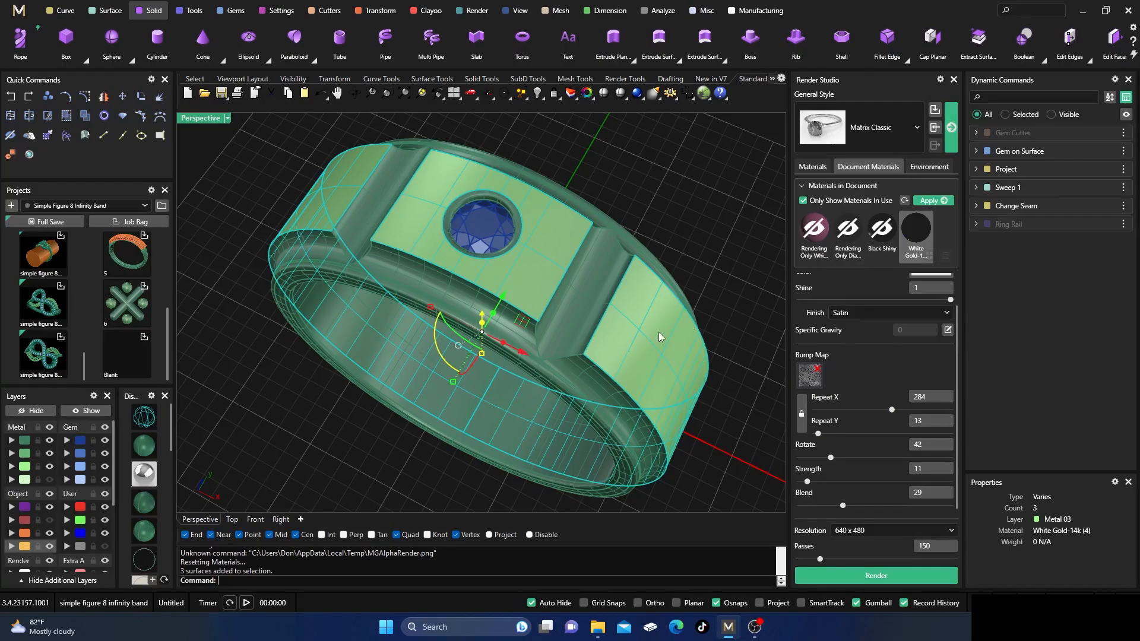
click(931, 201)
Render the ring with the NVIDIA denoiser, inspect the panels' stretched bump texture up close, and close the finished render.
click(849, 575)
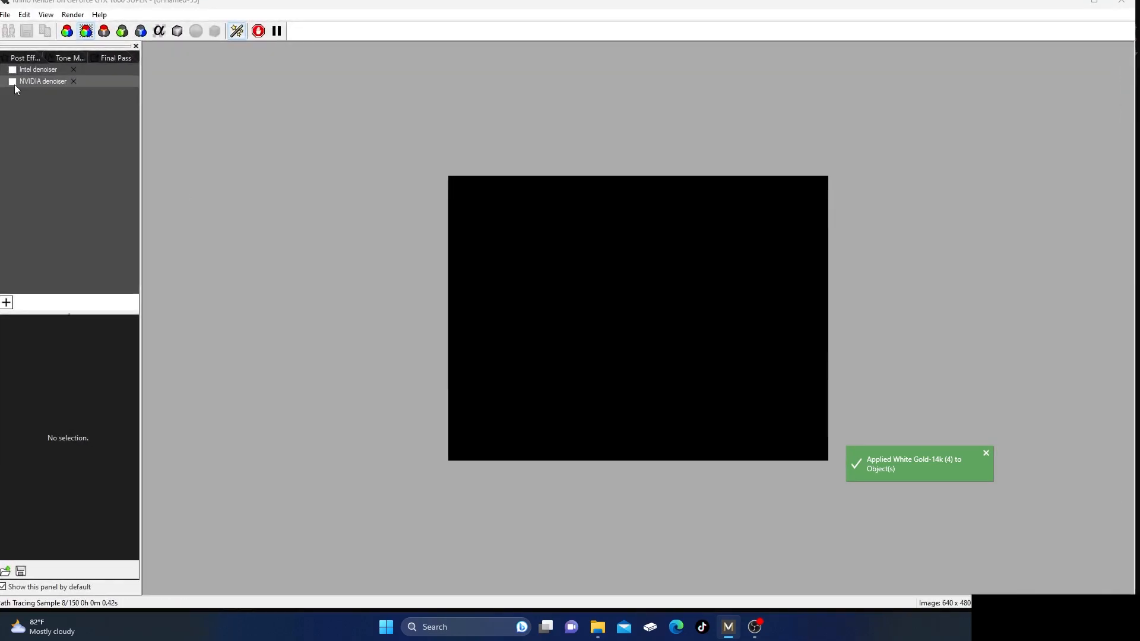
click(12, 82)
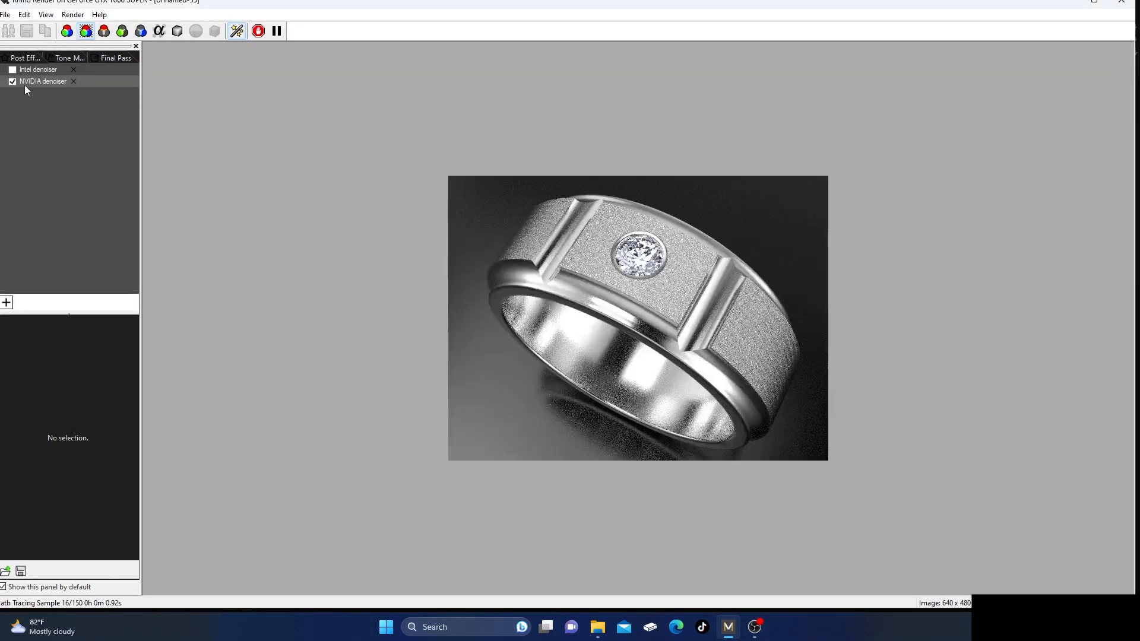
scroll(671, 254, up, 1)
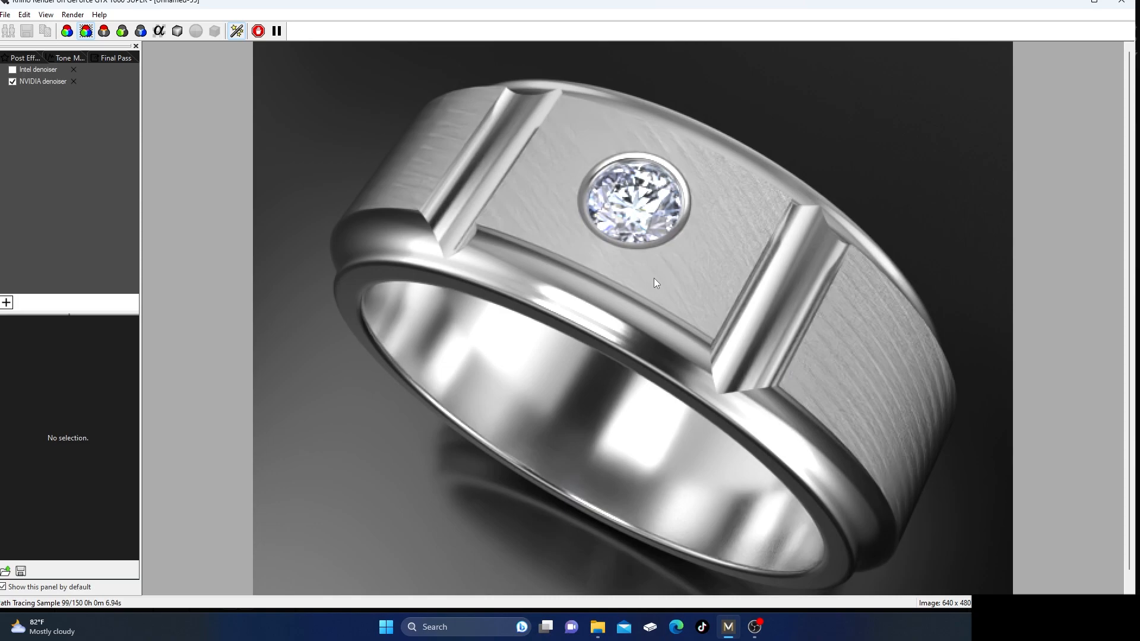
scroll(594, 277, down, 1)
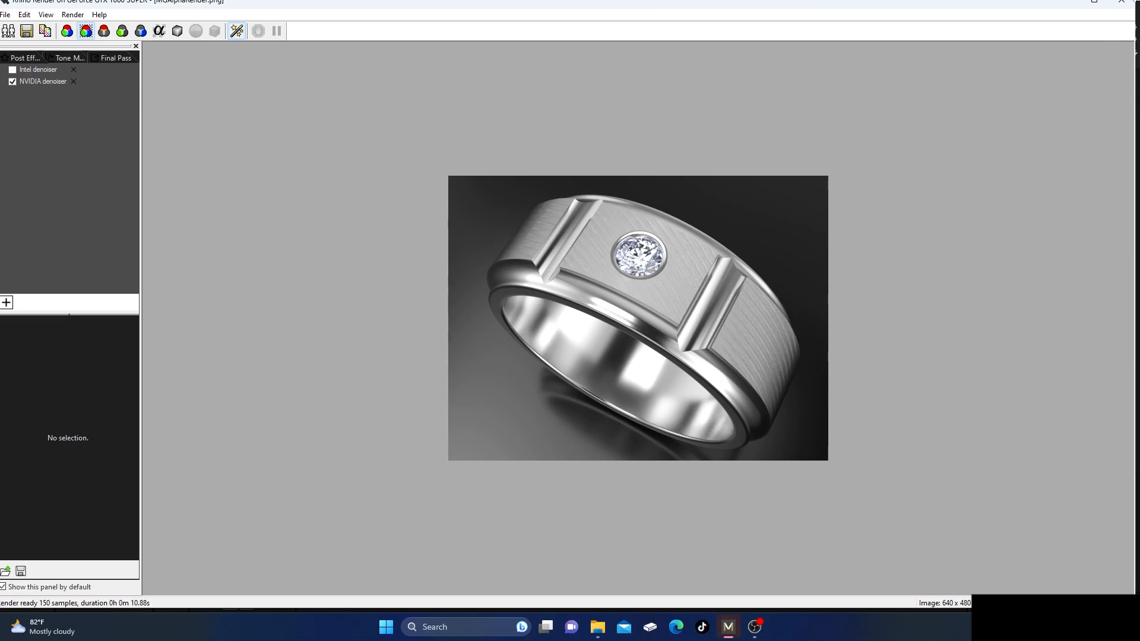
click(1121, 2)
click(581, 363)
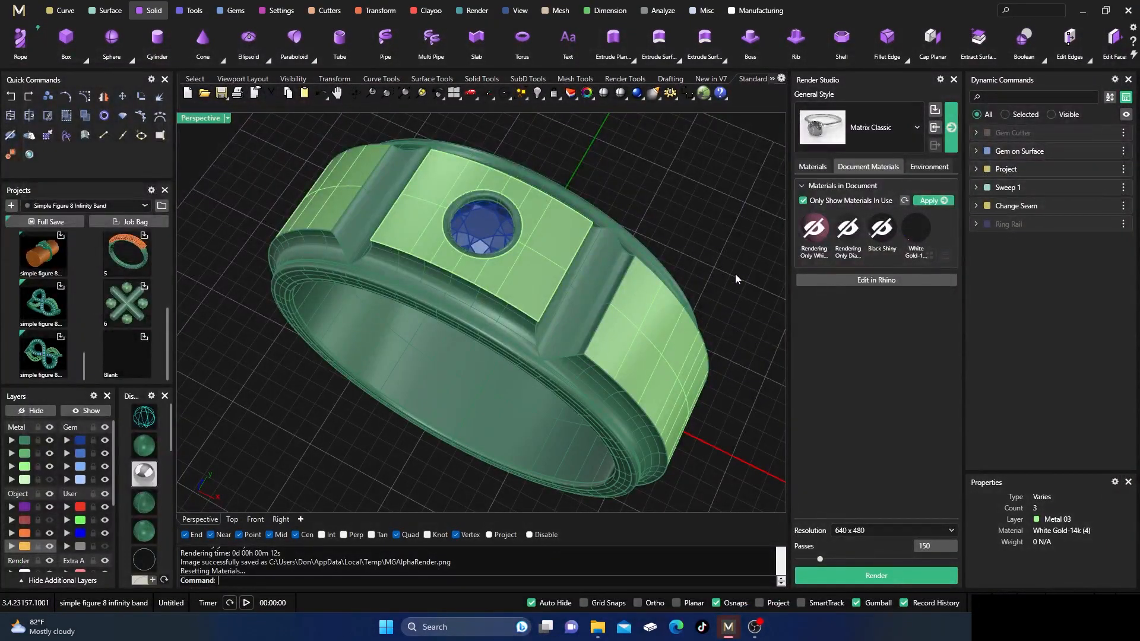